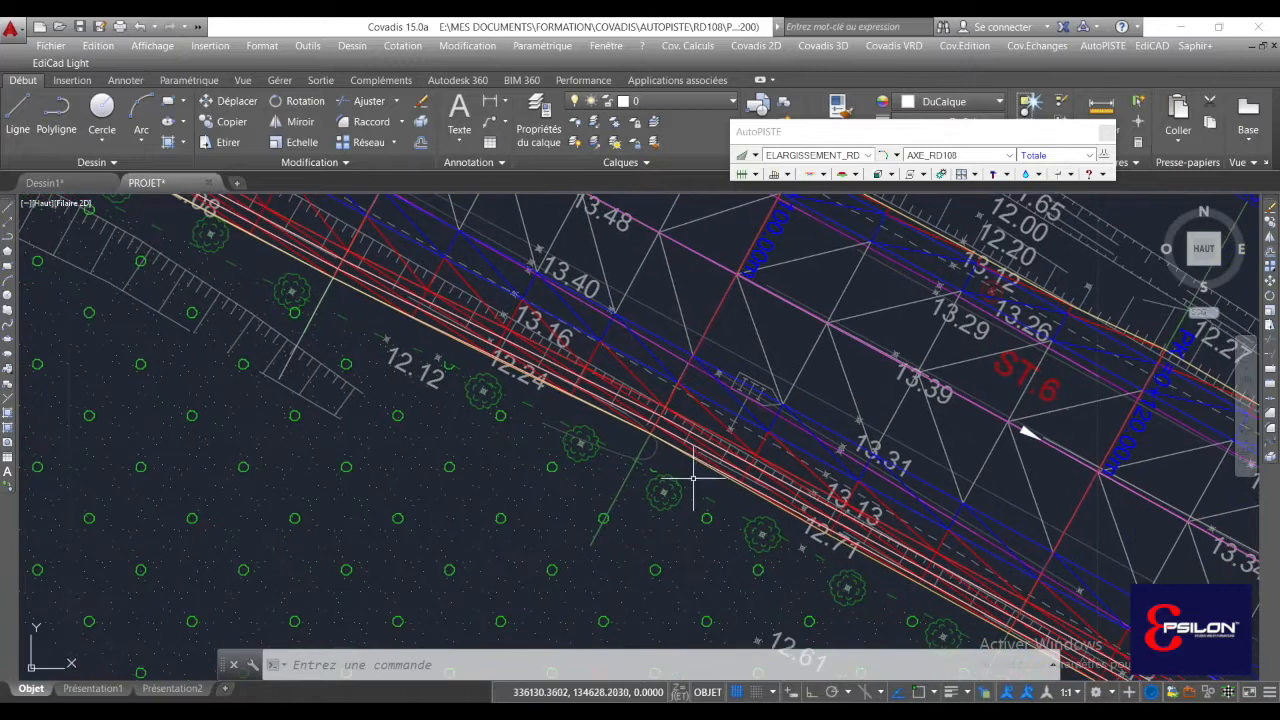
# - Draw a 10 m polyline along the outer edge of the road widening, starting near the P.06 tabulation line
pyautogui.scroll(1, 700, 478)
pyautogui.scroll(-3, 700, 470)
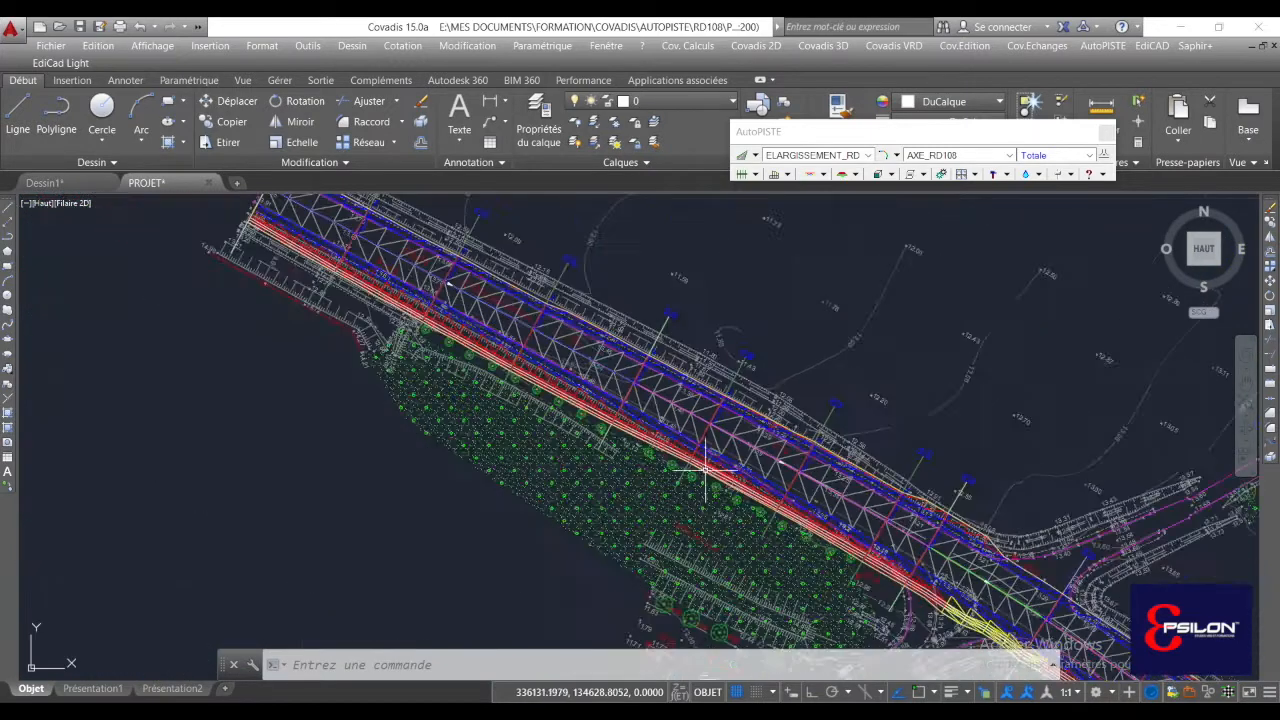
pyautogui.scroll(2, 668, 452)
pyautogui.moveTo(688, 463); pyautogui.dragTo(675, 464, button='middle')
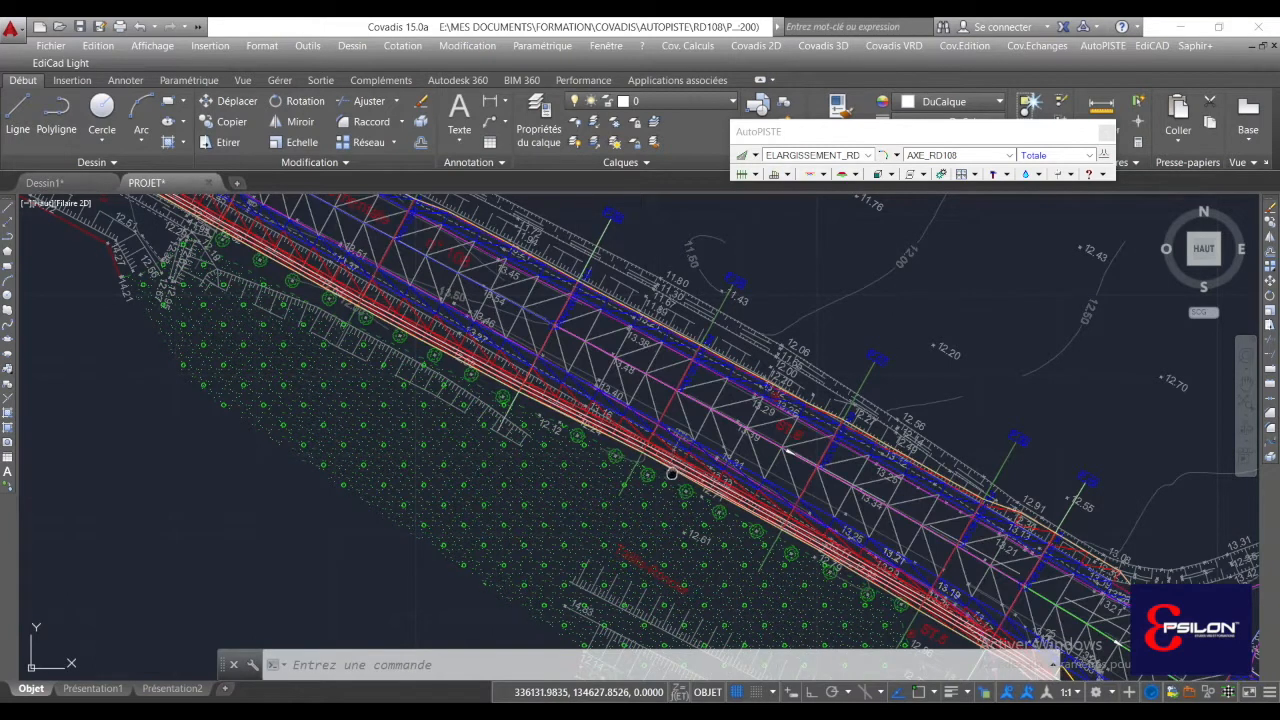
pyautogui.scroll(1, 672, 473)
pyautogui.click(56, 115)
pyautogui.scroll(3, 636, 458)
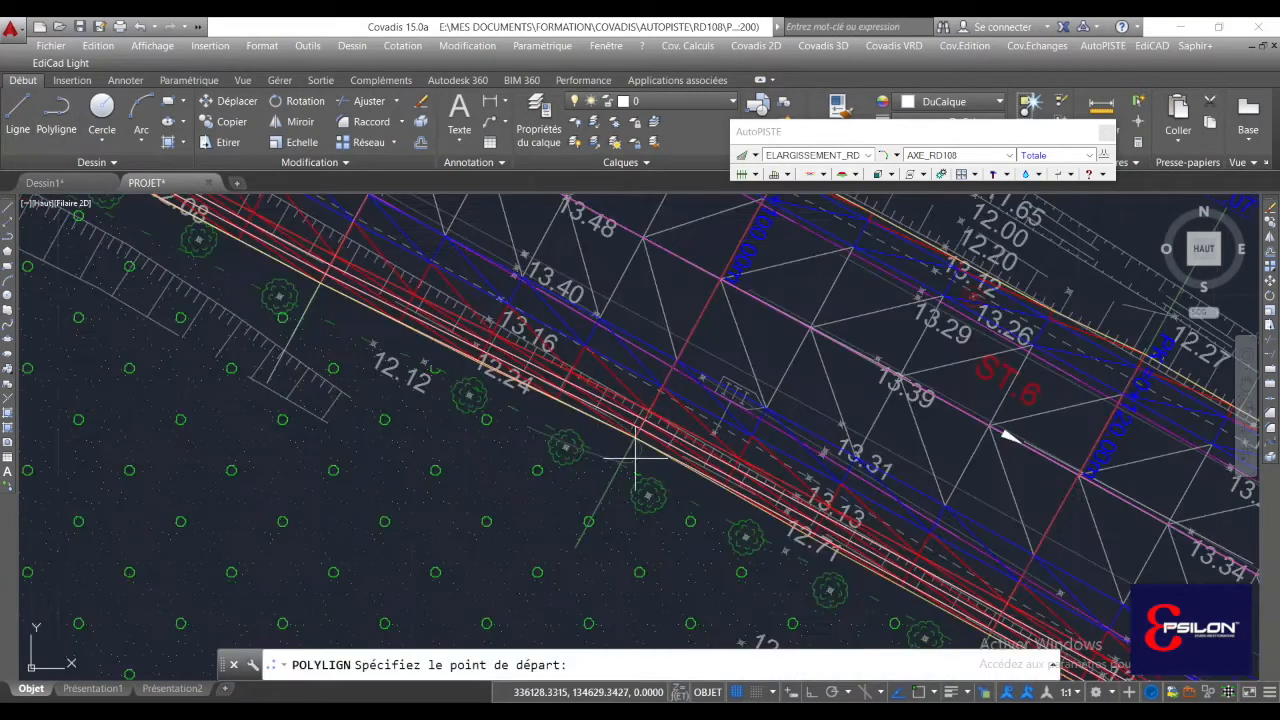
pyautogui.scroll(5, 636, 458)
pyautogui.scroll(-5, 606, 421)
pyautogui.click(620, 435)
pyautogui.write('10')
pyautogui.press('Return')
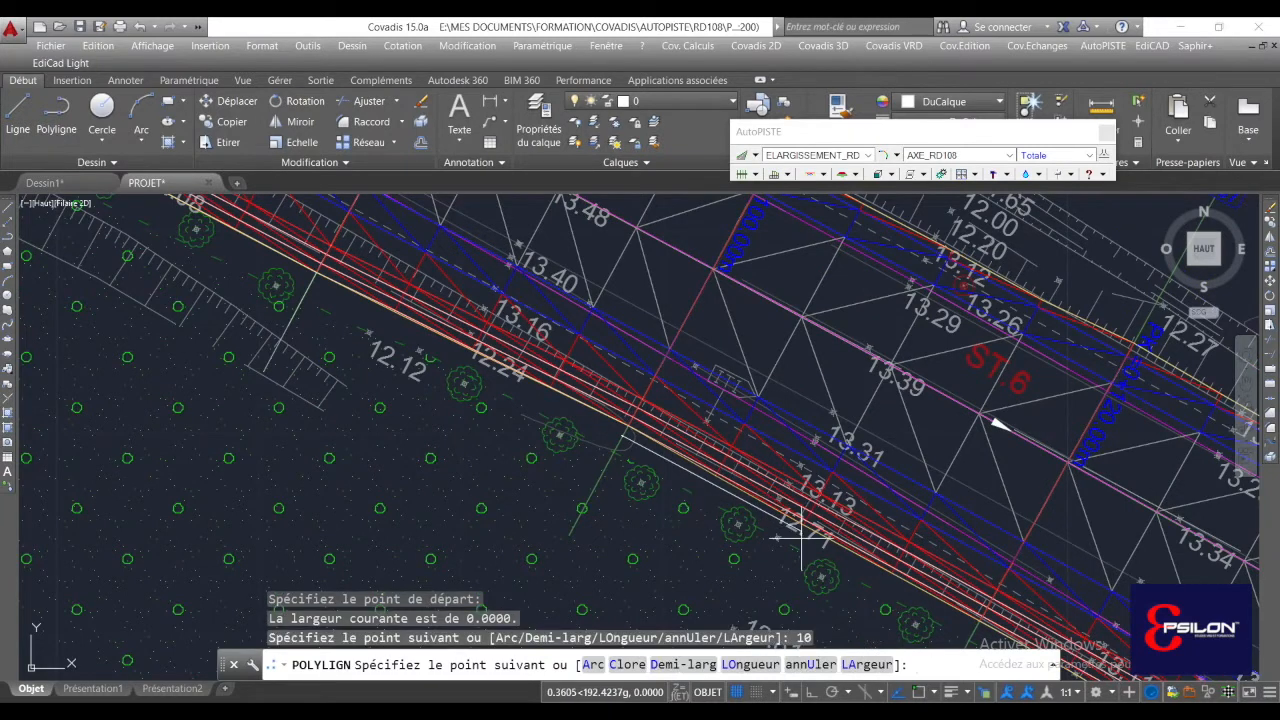
pyautogui.press('Return')
pyautogui.scroll(2, 805, 538)
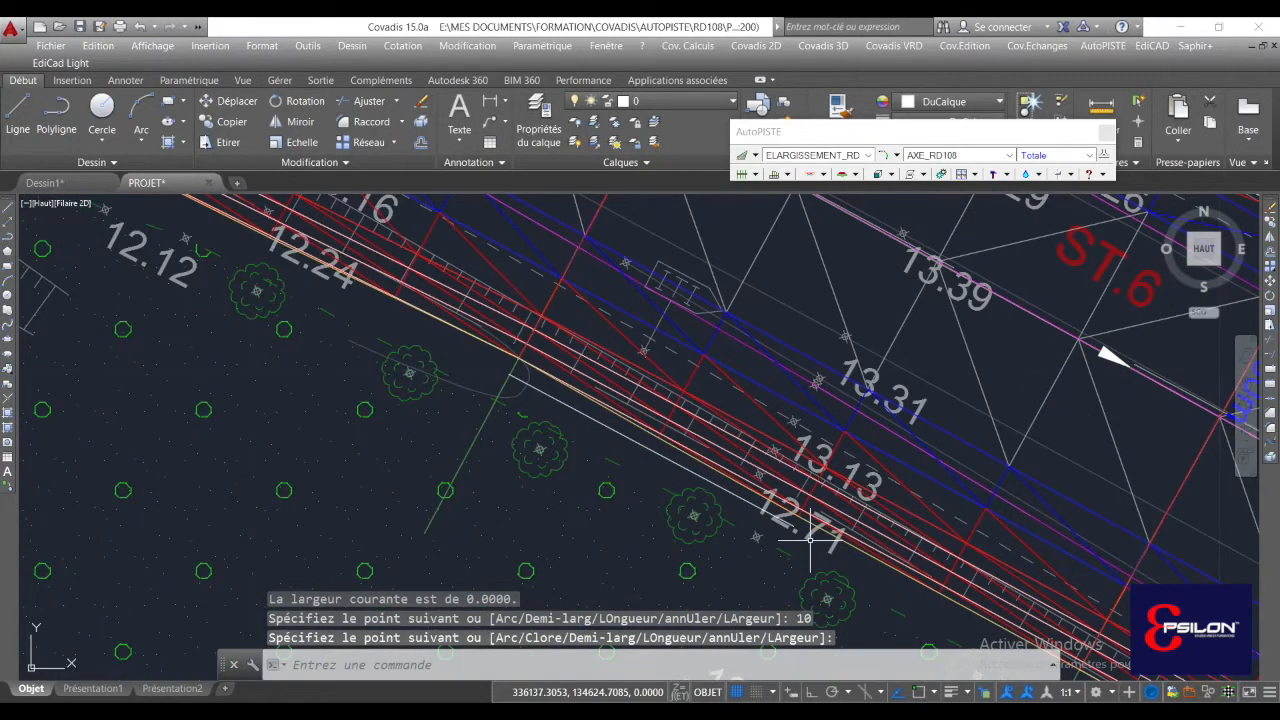
pyautogui.click(745, 174)
pyautogui.click(795, 211)
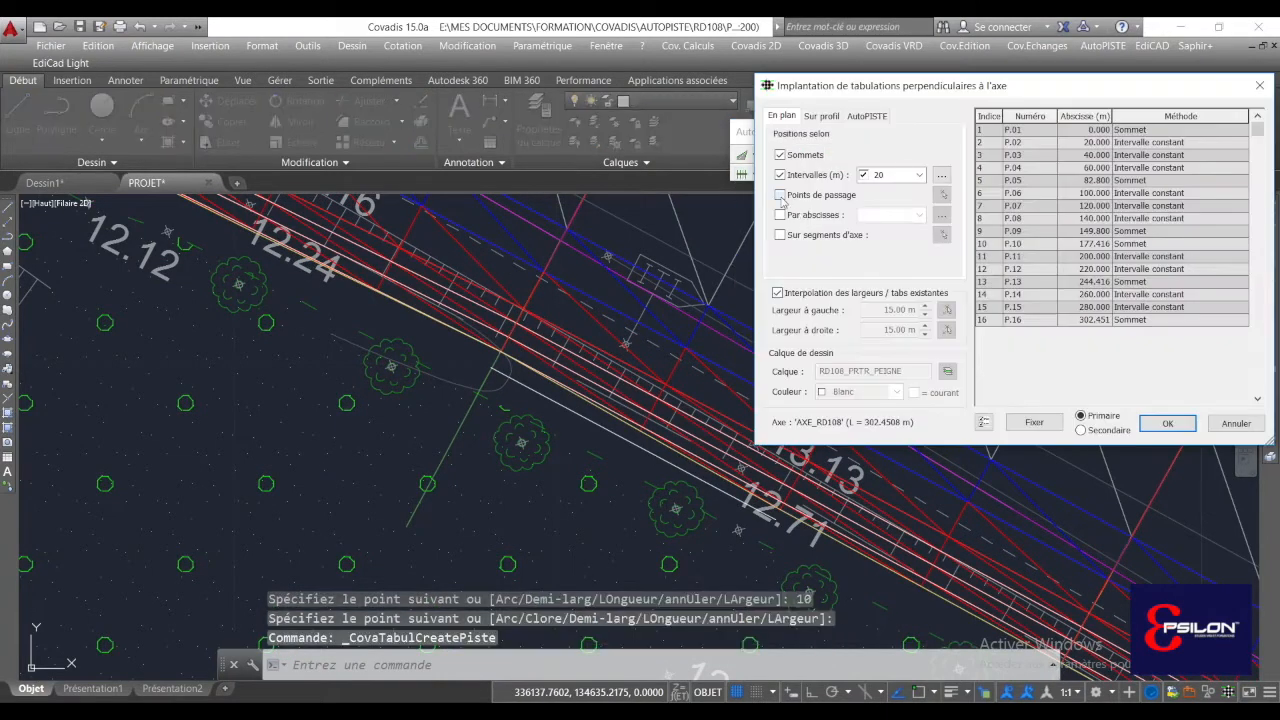
pyautogui.click(942, 194)
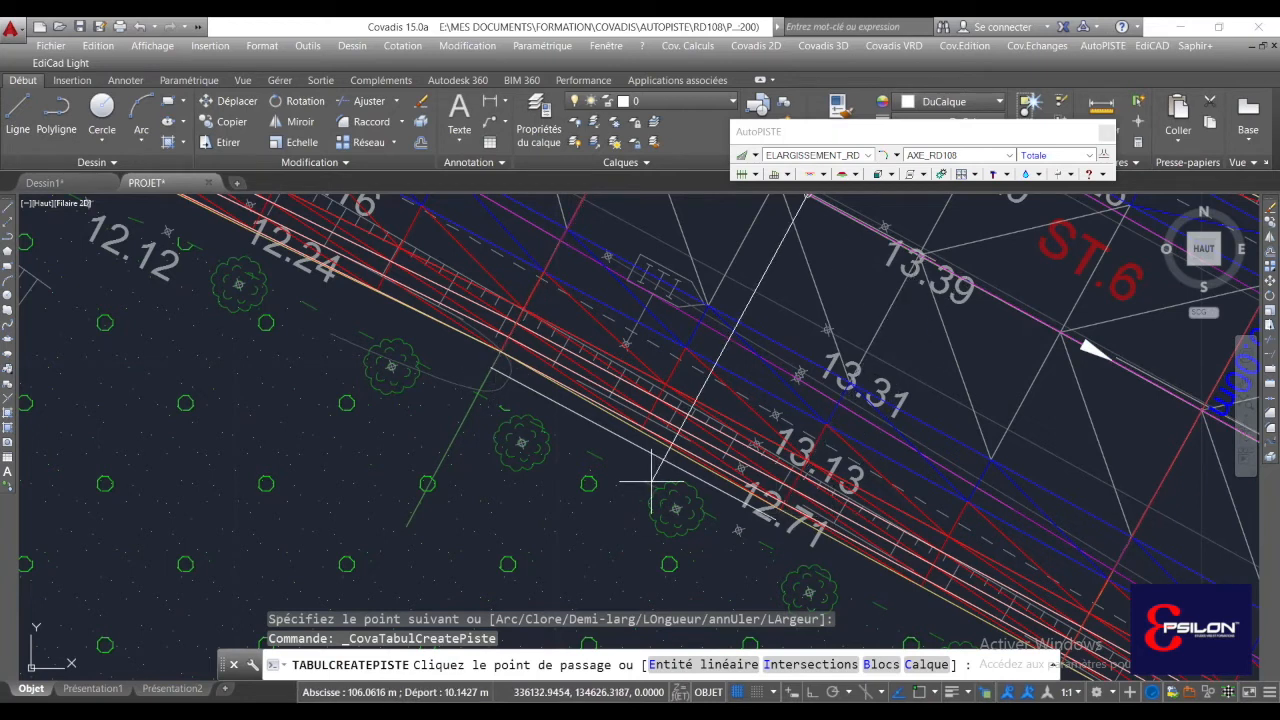
pyautogui.press('Escape')
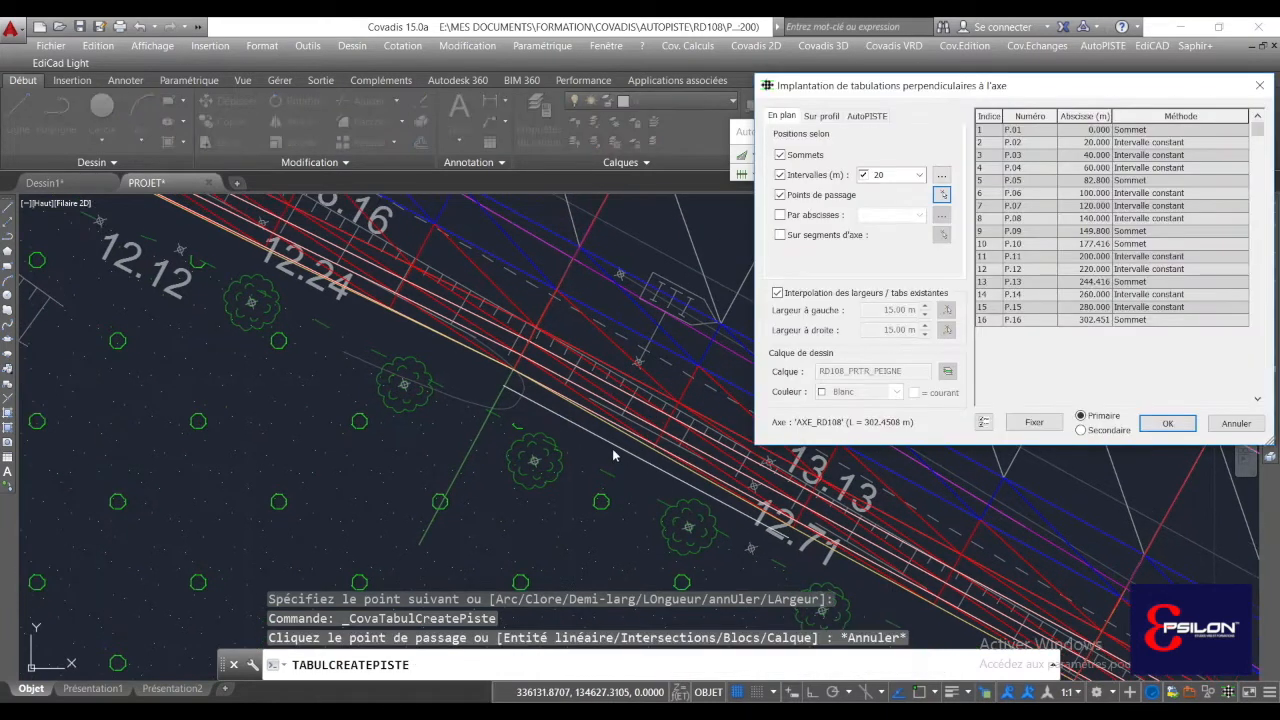
pyautogui.press('Escape')
# - Erase the polyline drawn along the outer edge of the road widening
pyautogui.click(613, 432)
pyautogui.press('Delete')
pyautogui.scroll(-3, 620, 456)
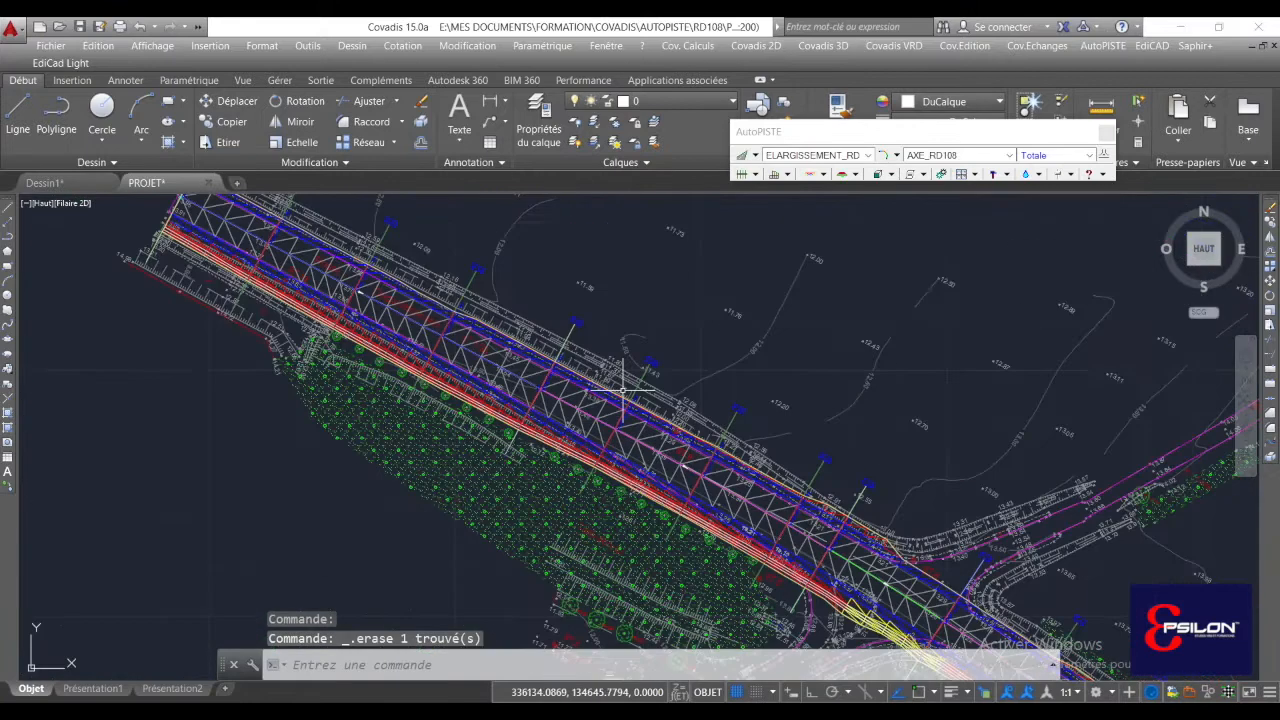
# - Add a secondary cross-section tabulation on axis AXE_RD108 at abscissa 110, using positioning by abscissae
pyautogui.scroll(3, 615, 430)
pyautogui.scroll(2, 630, 405)
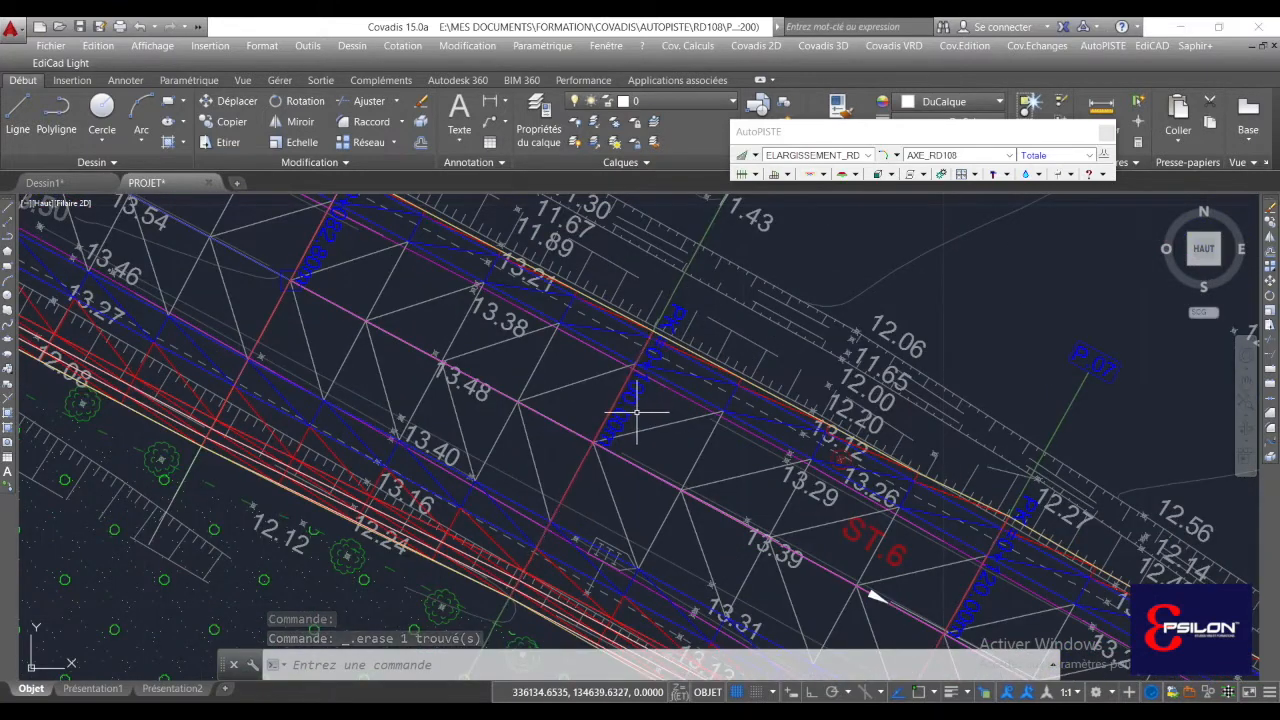
pyautogui.scroll(-2, 640, 420)
pyautogui.scroll(1, 625, 380)
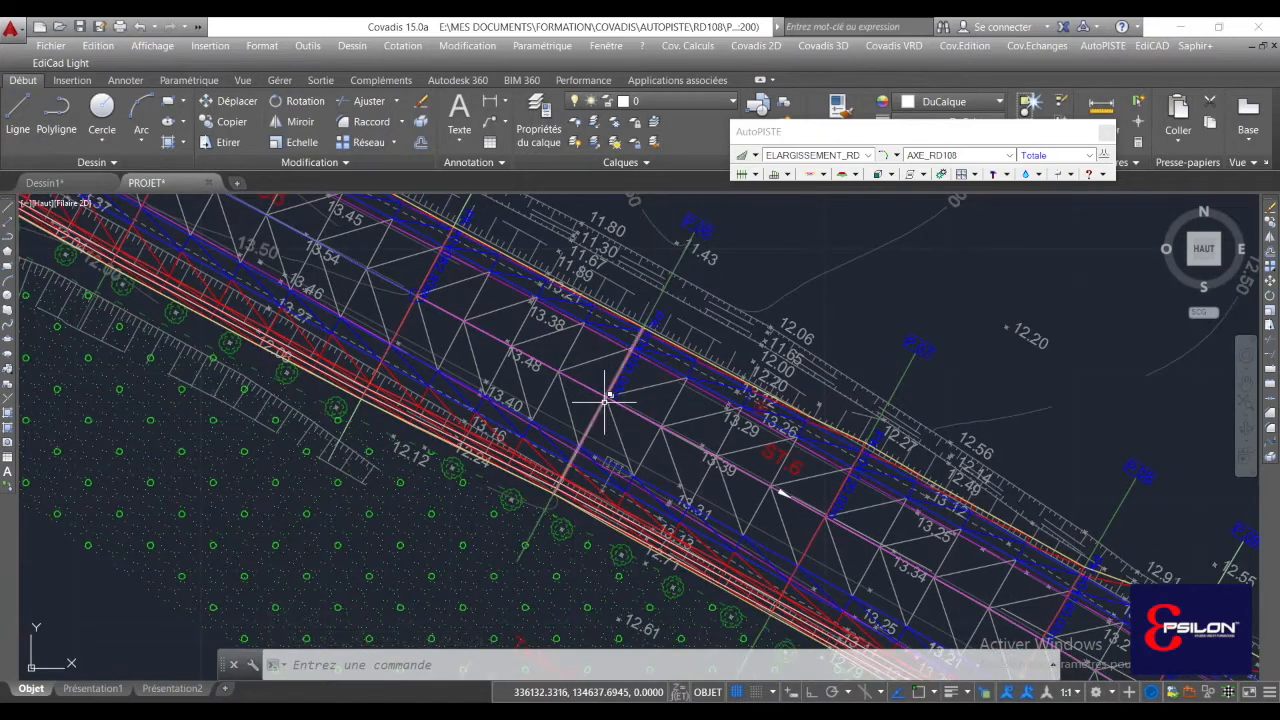
pyautogui.click(756, 174)
pyautogui.click(792, 213)
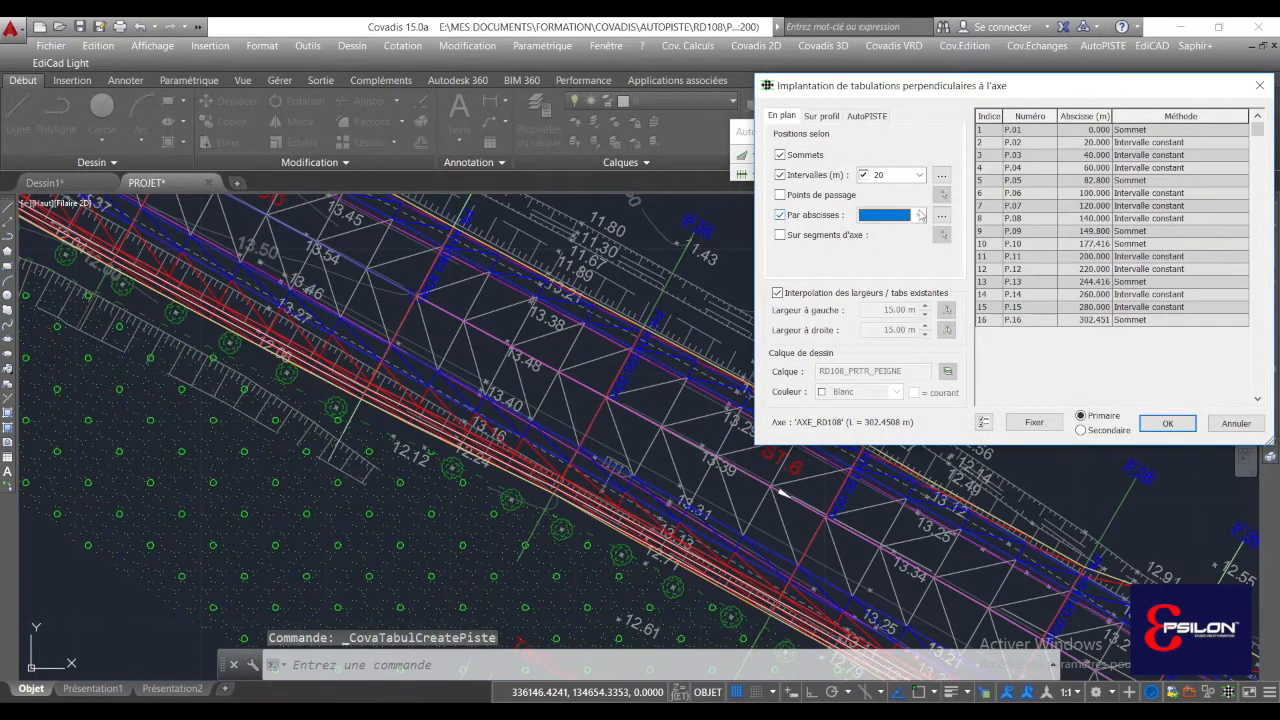
pyautogui.click(941, 216)
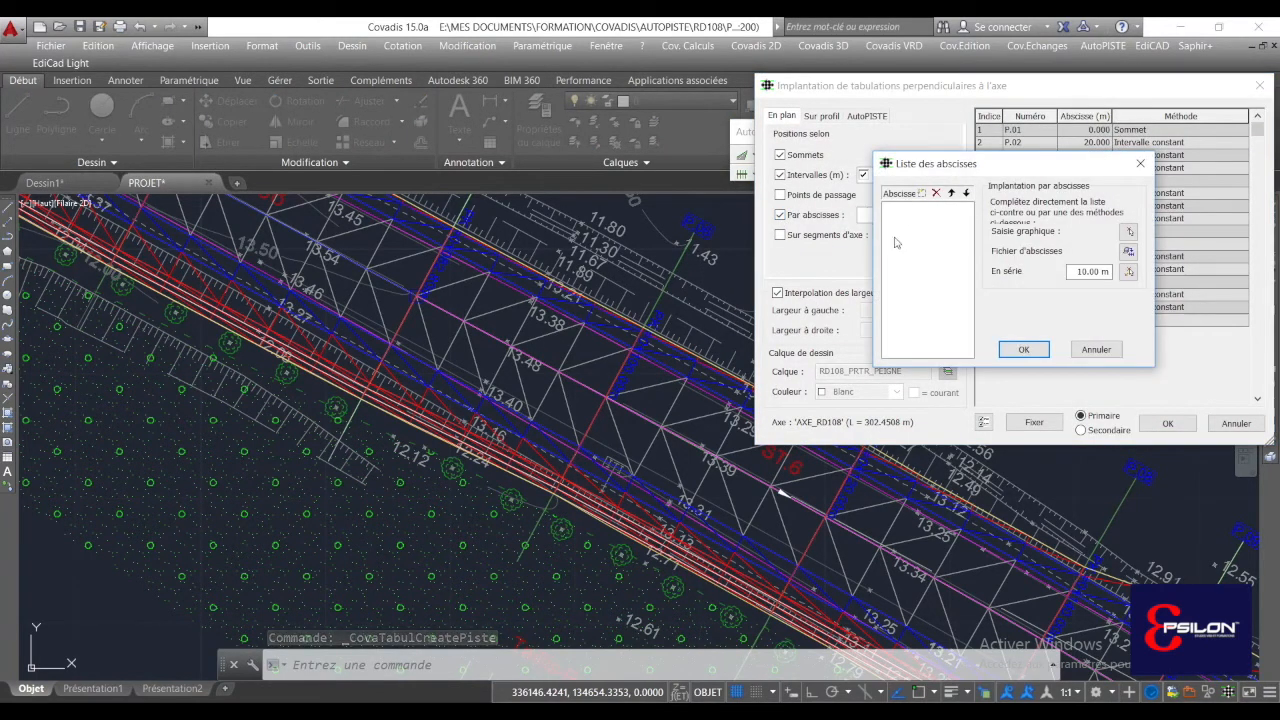
pyautogui.click(921, 194)
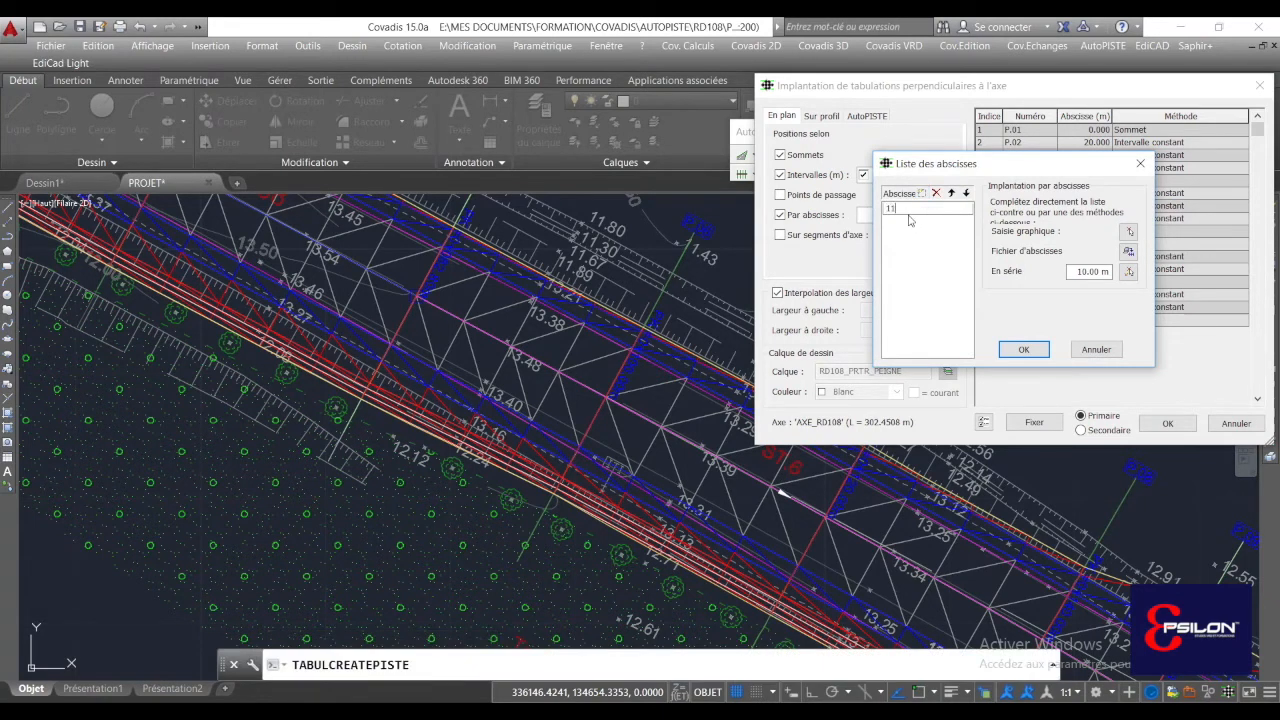
pyautogui.click(925, 281)
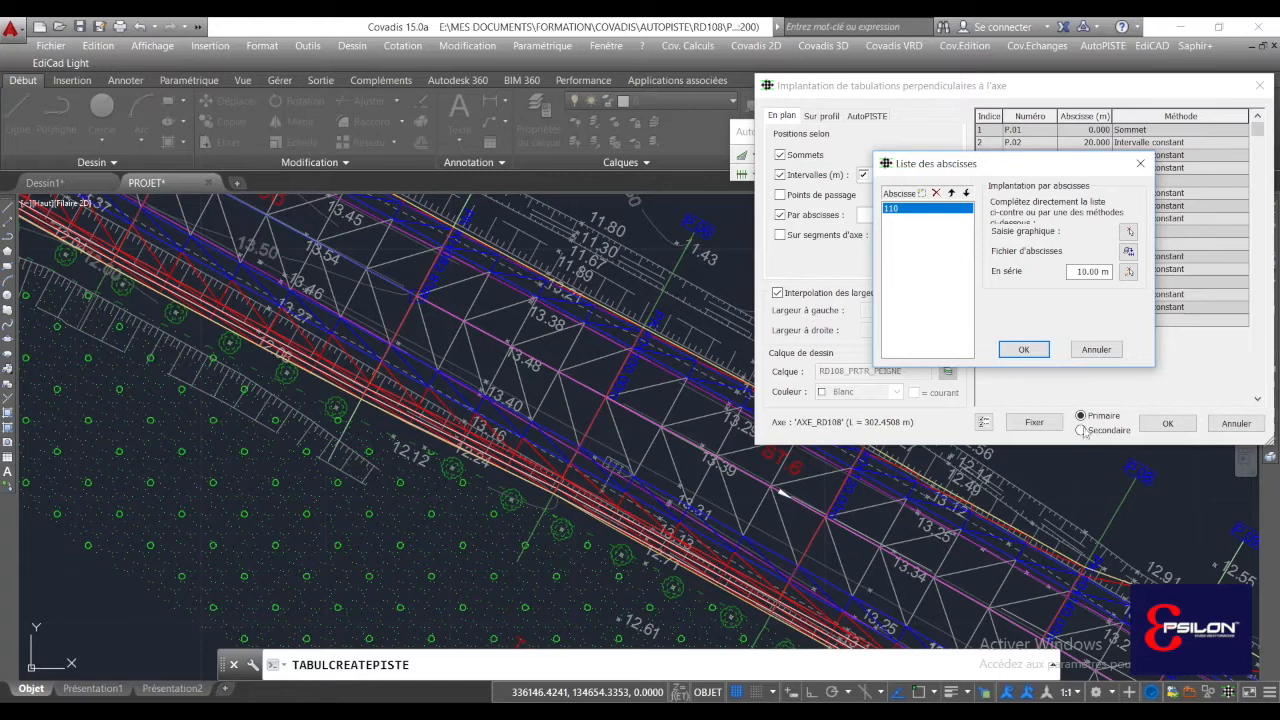
pyautogui.click(1024, 349)
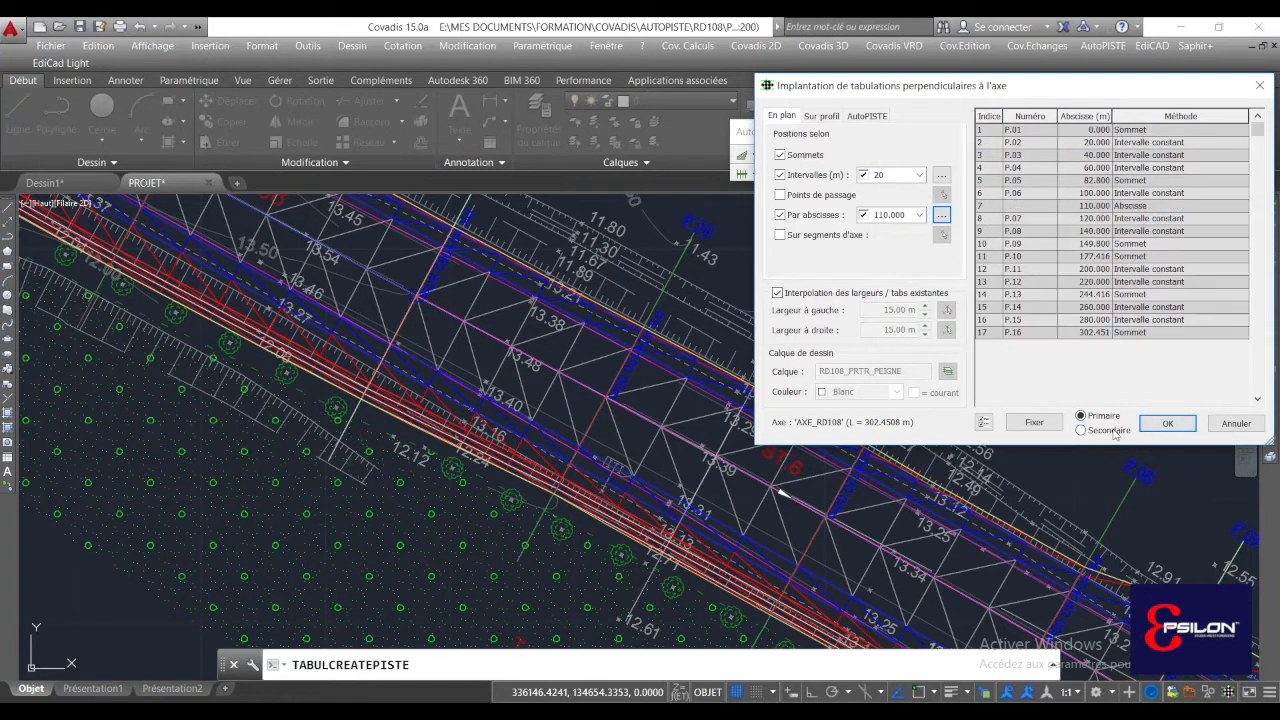
pyautogui.click(1163, 423)
# - Add two more secondary tabulations to axis AXE_RD108 at abscissae 99.99 and 110.01
pyautogui.scroll(4, 727, 465)
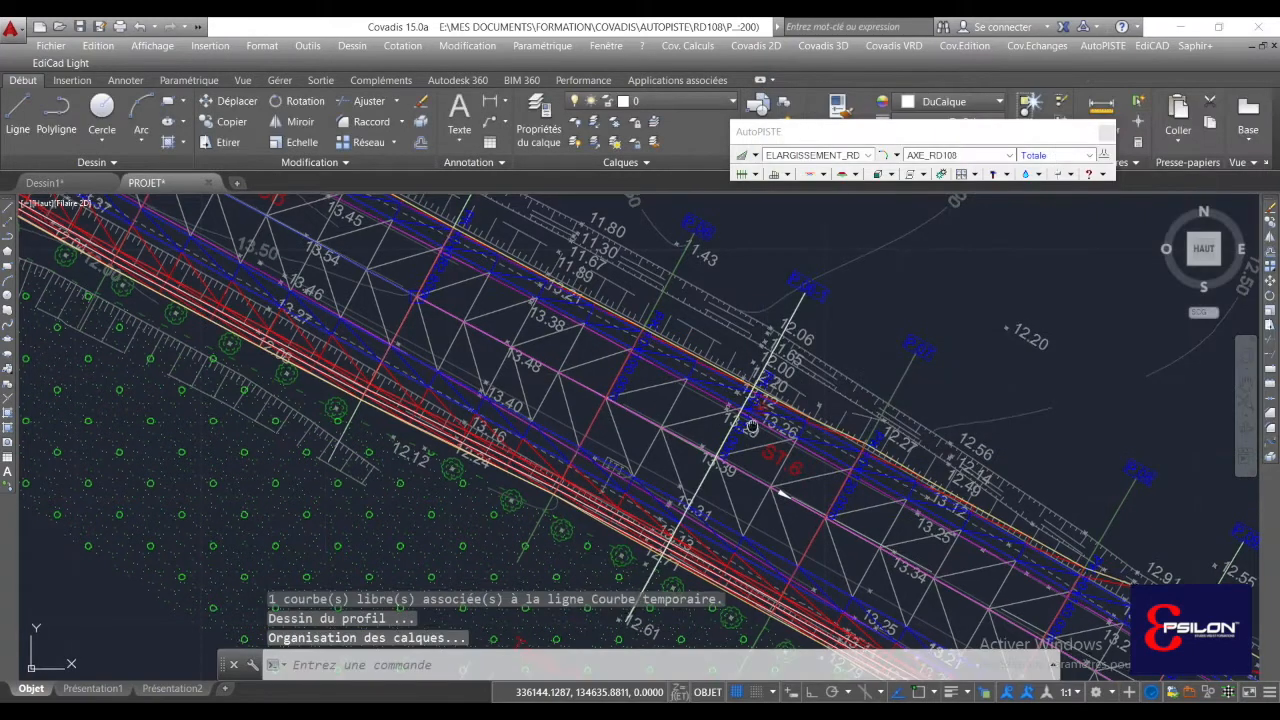
pyautogui.scroll(-4, 733, 371)
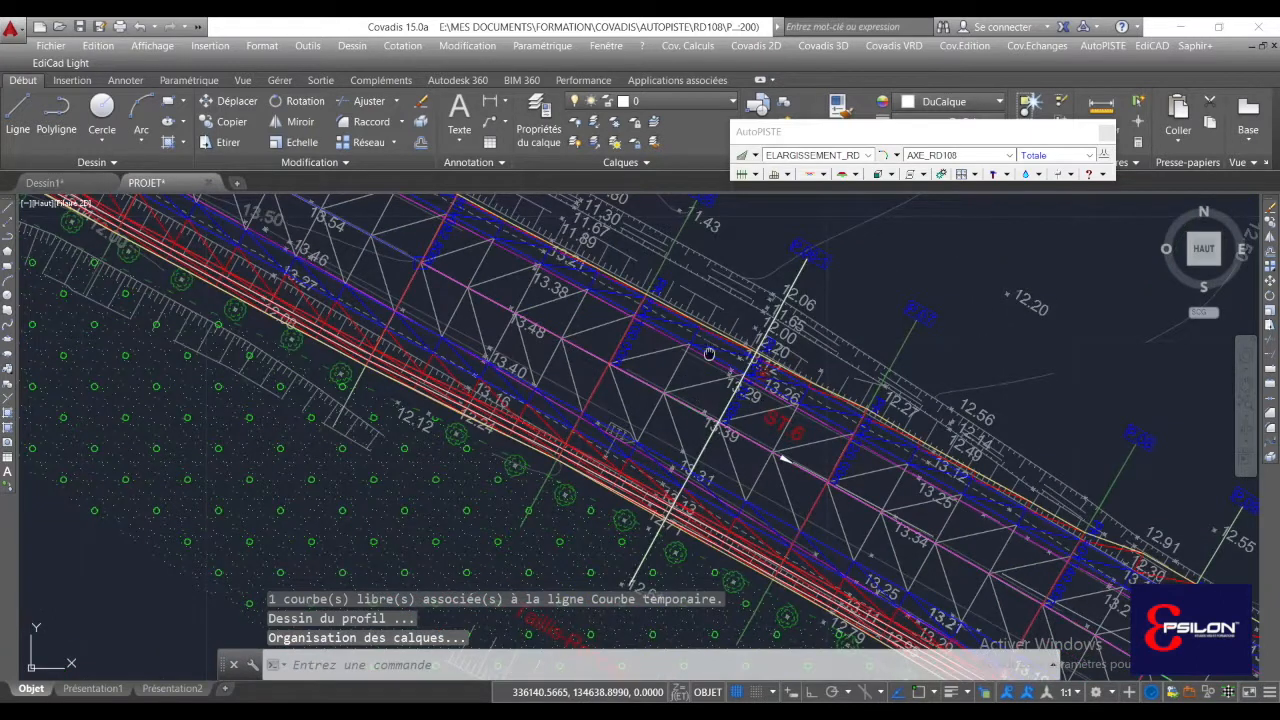
pyautogui.moveTo(733, 371); pyautogui.dragTo(758, 374, button='middle')
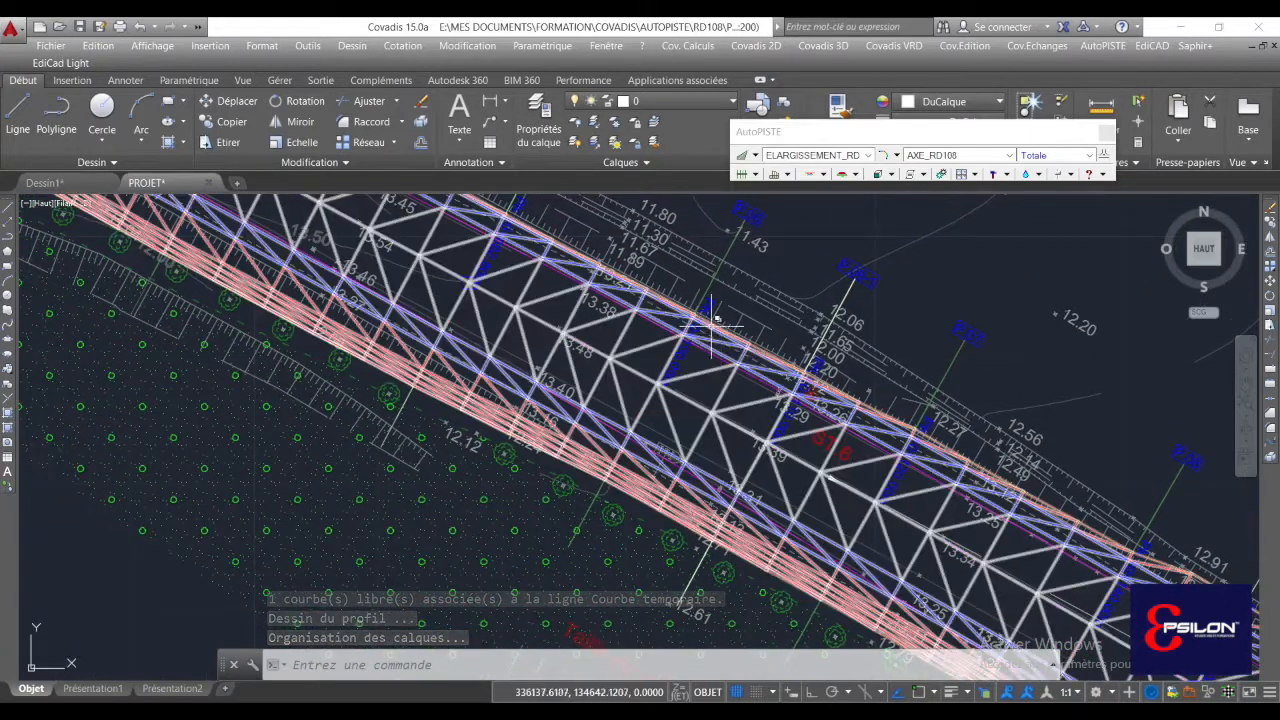
pyautogui.click(746, 174)
pyautogui.click(795, 212)
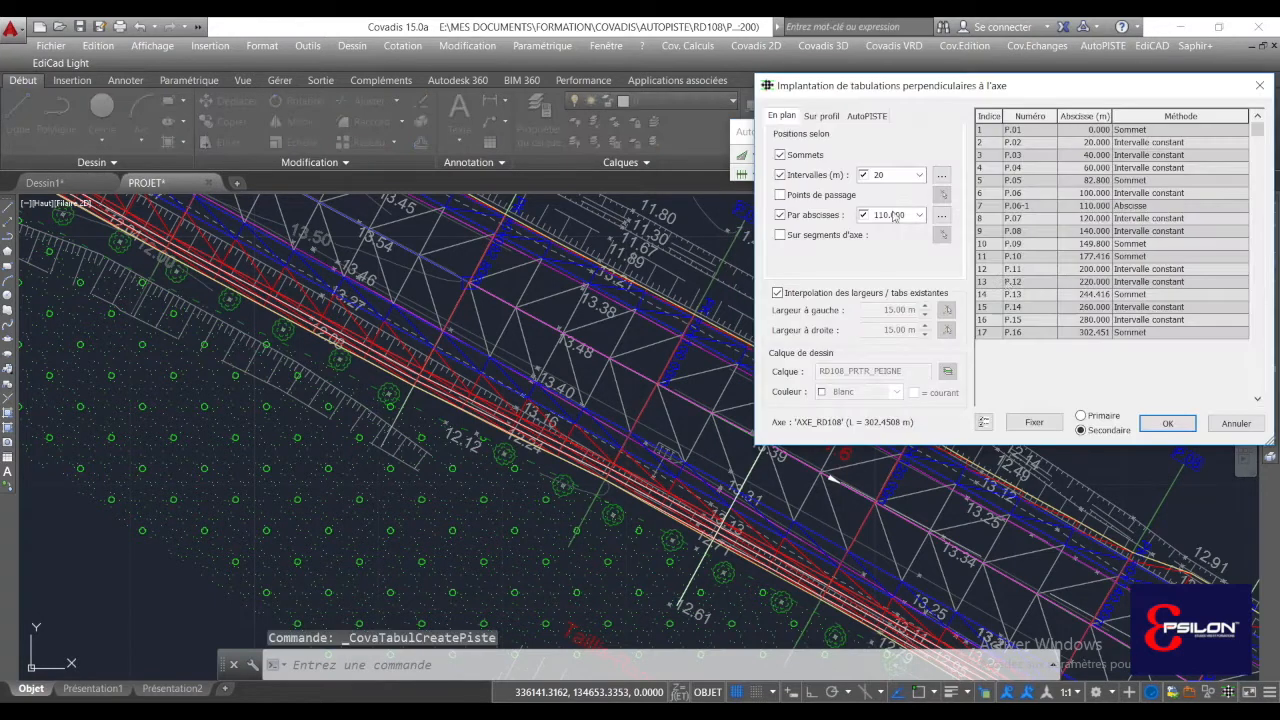
pyautogui.click(941, 215)
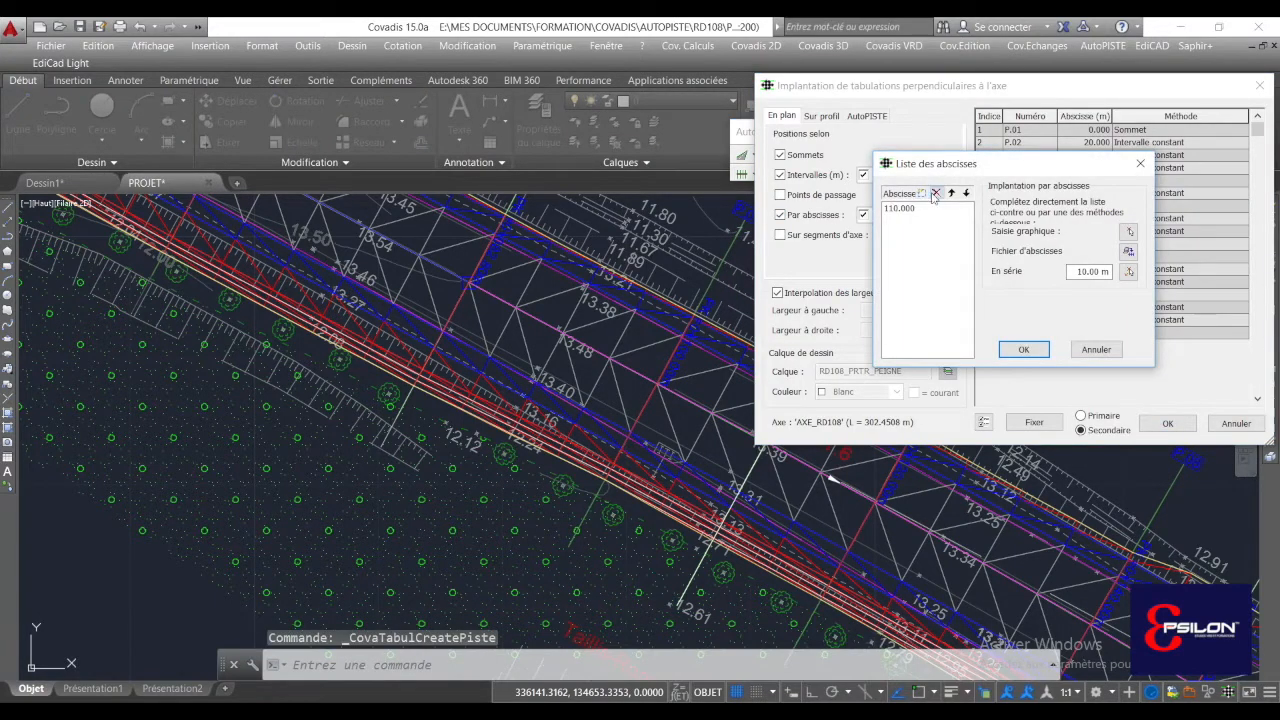
pyautogui.click(934, 252)
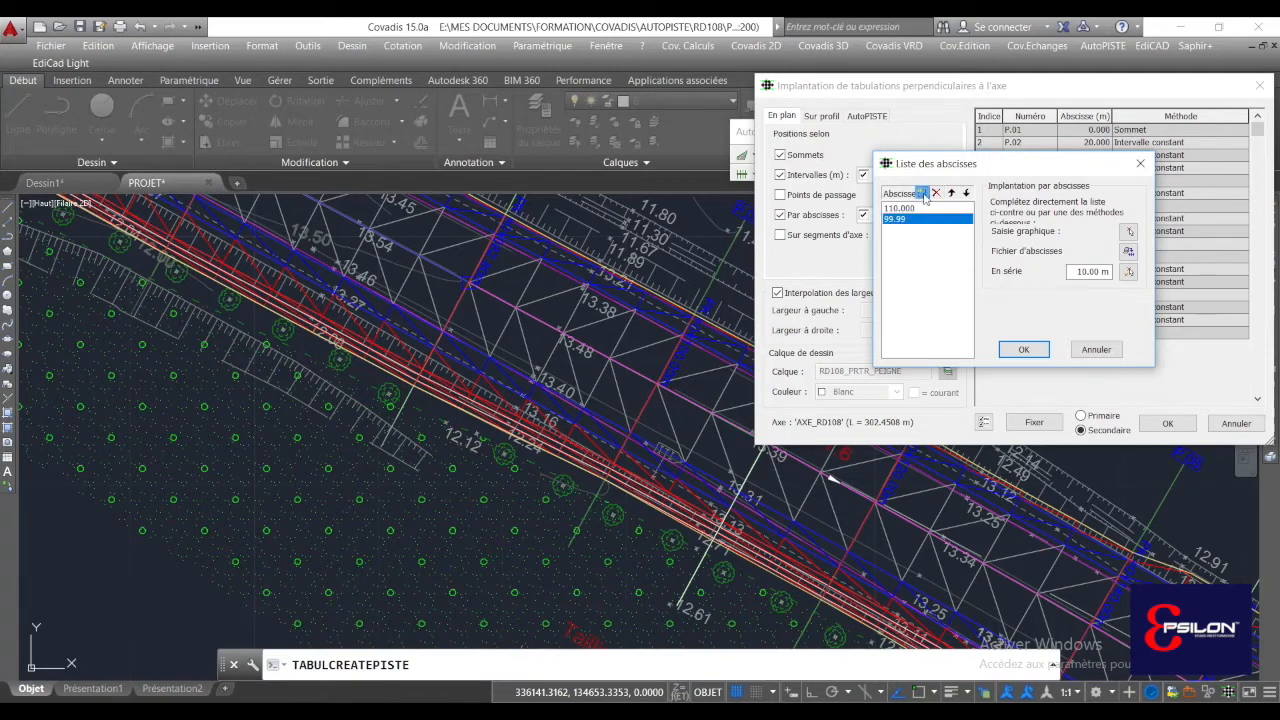
pyautogui.click(923, 193)
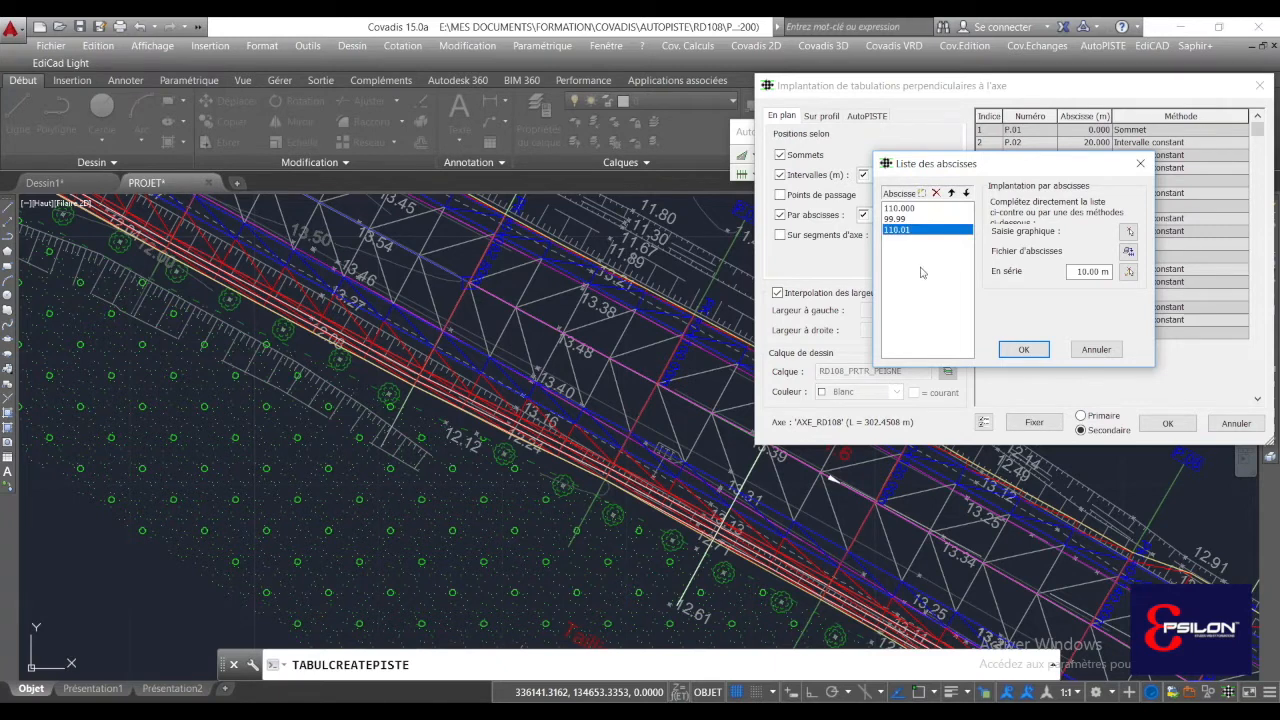
pyautogui.click(1023, 349)
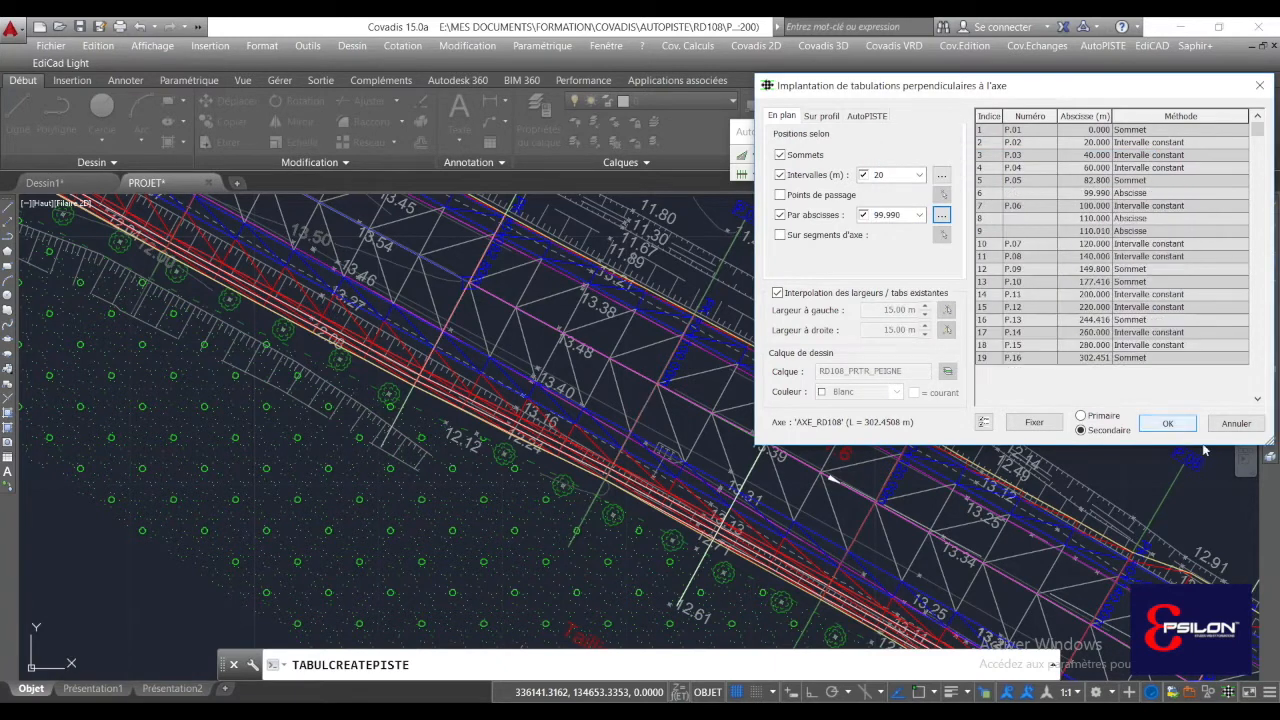
pyautogui.click(1168, 424)
# - Examine the new secondary tabulations and their labels around profile P.06 in the plan view
pyautogui.moveTo(805, 314)
pyautogui.mouseDown(button='middle')
pyautogui.moveTo(900, 369)
pyautogui.moveTo(879, 391)
pyautogui.moveTo(927, 357)
pyautogui.mouseUp(button='middle')
pyautogui.scroll(-1, 927, 355)
pyautogui.scroll(3, 929, 280)
pyautogui.scroll(-4, 929, 281)
pyautogui.moveTo(943, 309); pyautogui.dragTo(861, 319, button='middle')
pyautogui.scroll(2, 861, 319)
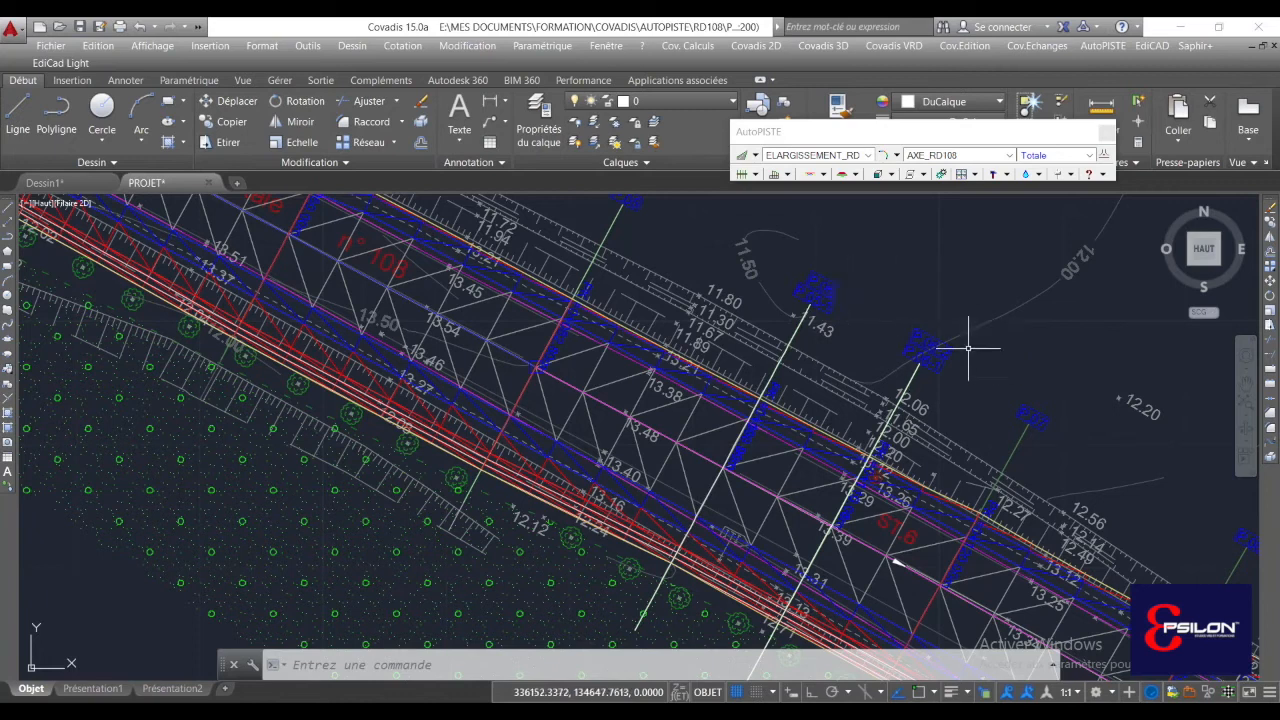
pyautogui.scroll(3, 833, 300)
pyautogui.scroll(-3, 842, 320)
pyautogui.moveTo(800, 287); pyautogui.dragTo(739, 279, button='middle')
pyautogui.scroll(2, 880, 356)
pyautogui.moveTo(817, 315); pyautogui.dragTo(973, 394, button='middle')
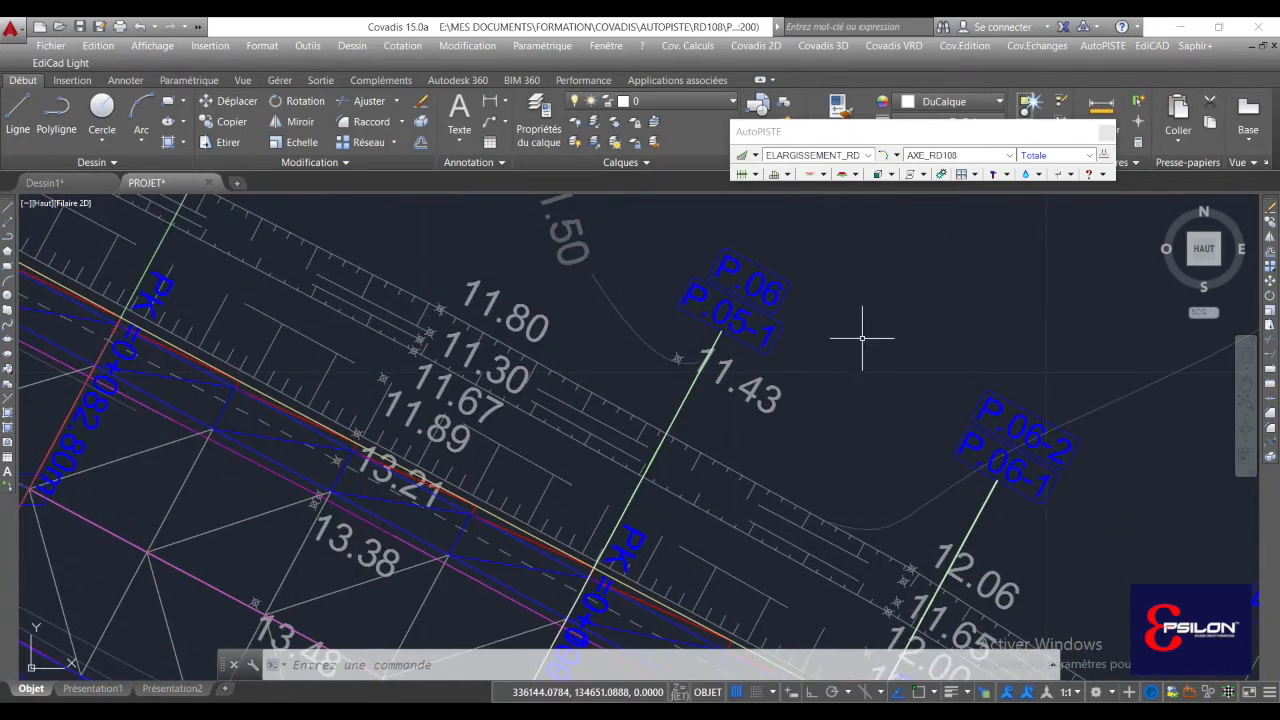
# - Turn off the display of secondary tabulation texts in the tabulation settings and apply the change
pyautogui.moveTo(801, 316); pyautogui.dragTo(818, 286, button='middle')
pyautogui.click(745, 174)
pyautogui.click(825, 231)
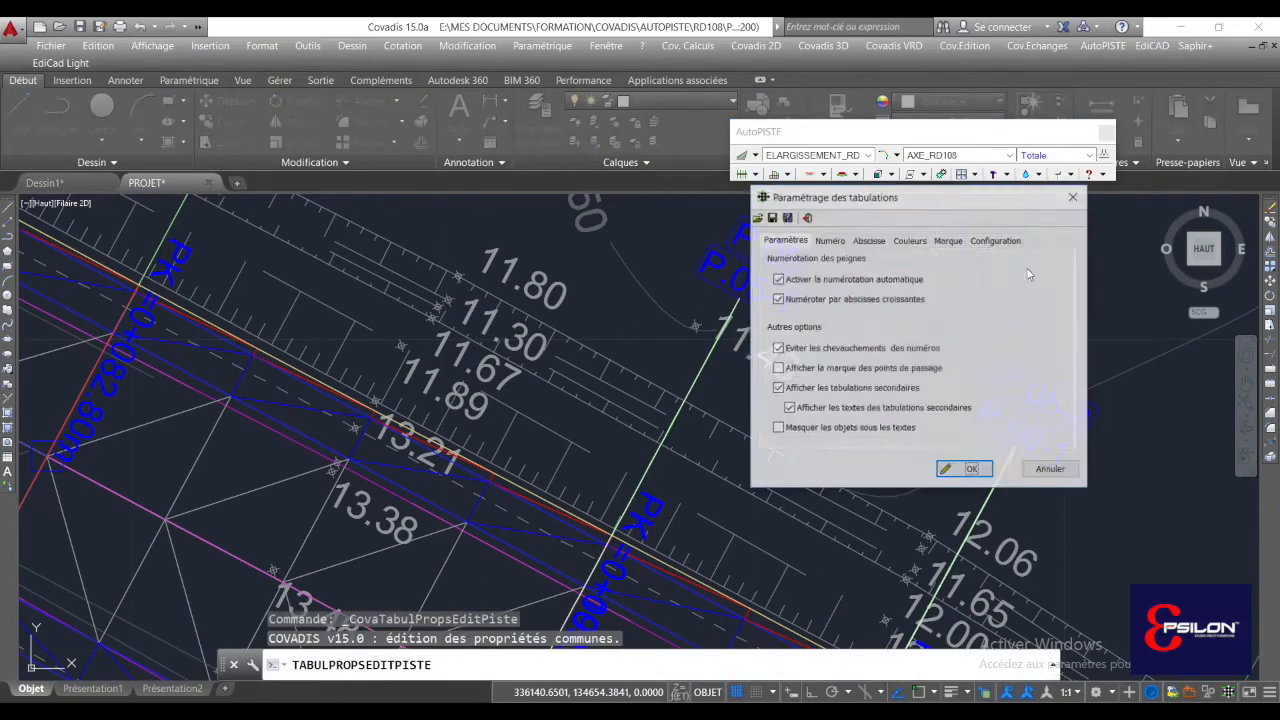
pyautogui.click(971, 470)
pyautogui.moveTo(929, 357); pyautogui.dragTo(866, 291, button='middle')
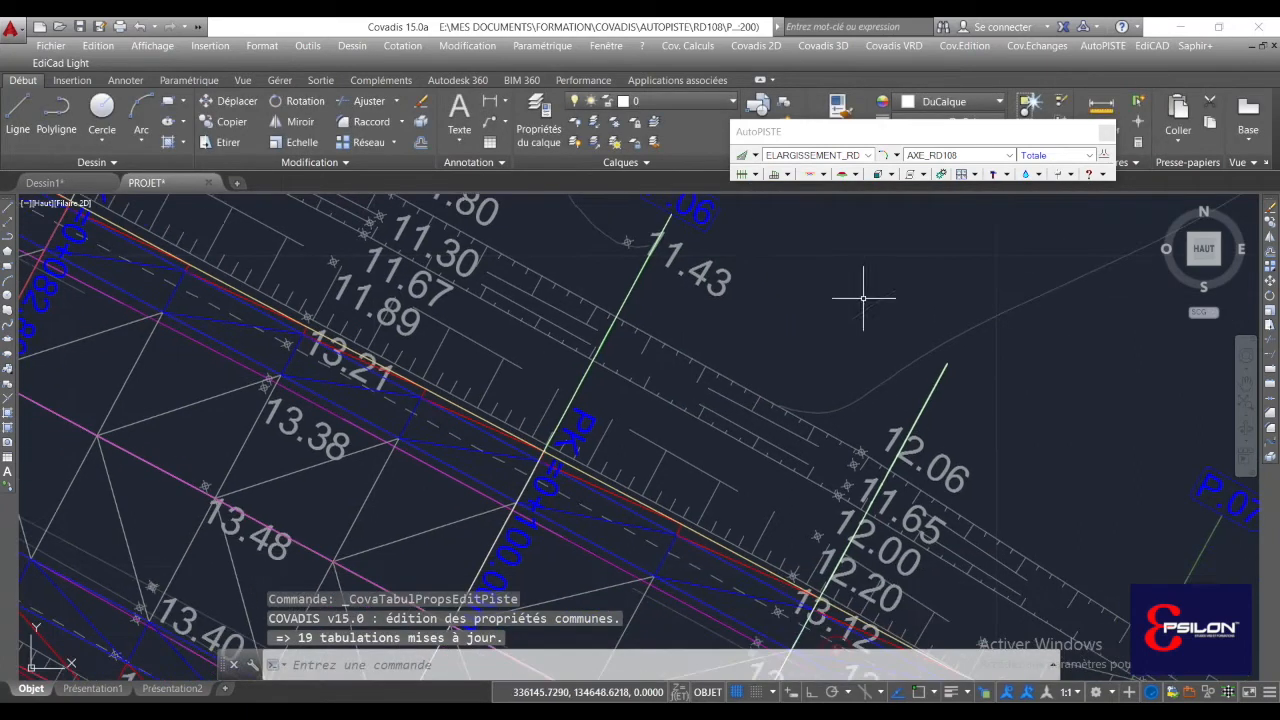
# - Turn off the layers RD108_PRTR_TN and RD108_PRTR_DECAPAGE by selecting their polylines on the secondary tabulation at abscissa 110
pyautogui.click(593, 136)
pyautogui.scroll(3, 940, 460)
pyautogui.click(929, 397)
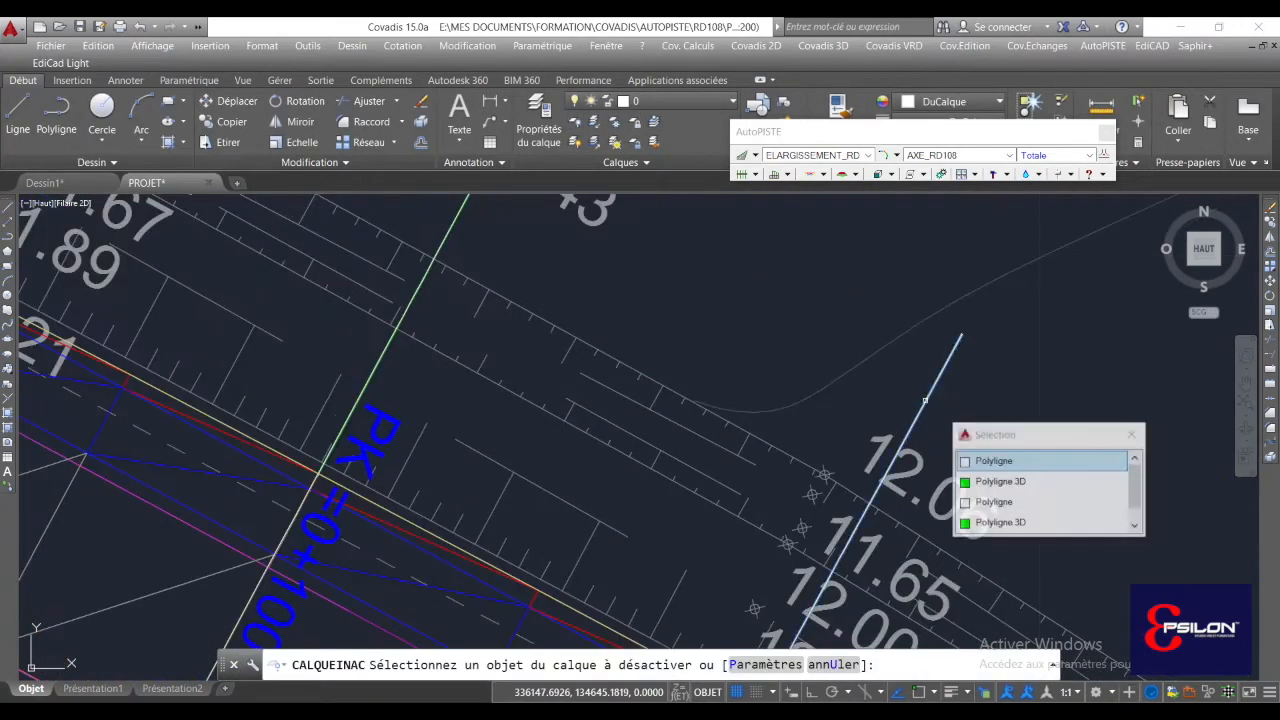
pyautogui.click(1013, 482)
pyautogui.click(944, 369)
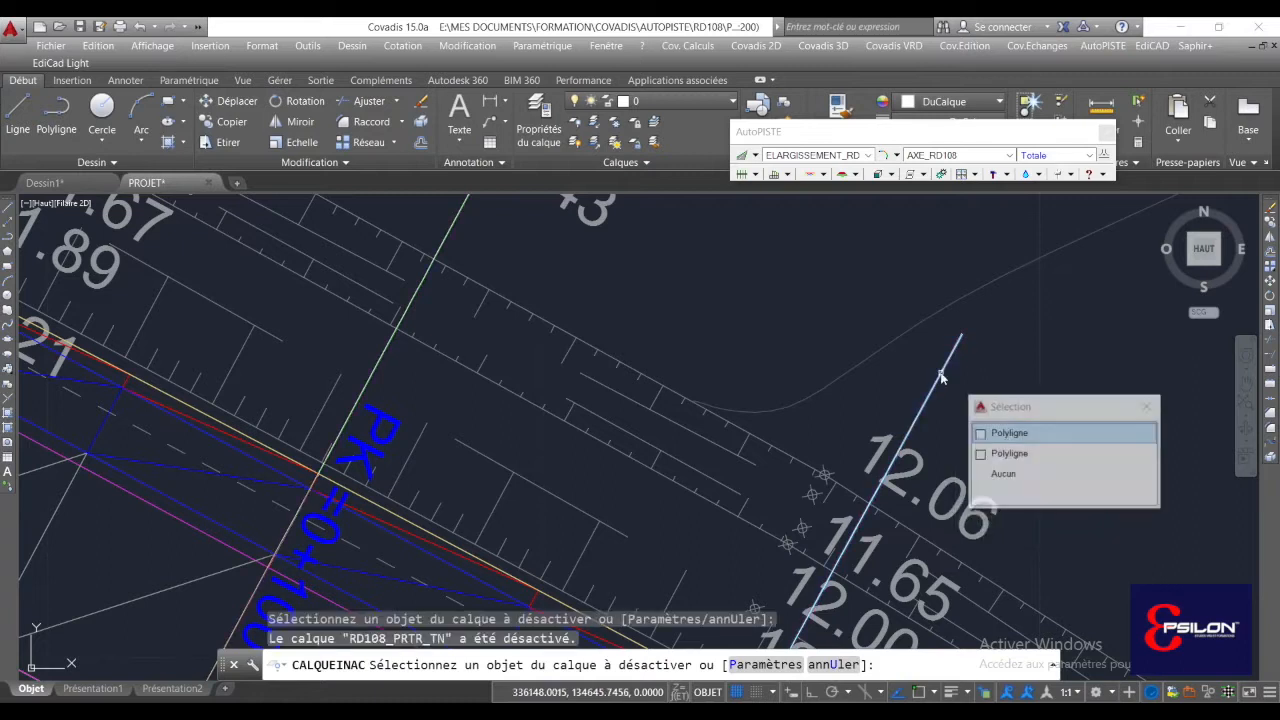
pyautogui.click(1009, 433)
pyautogui.scroll(-6, 924, 397)
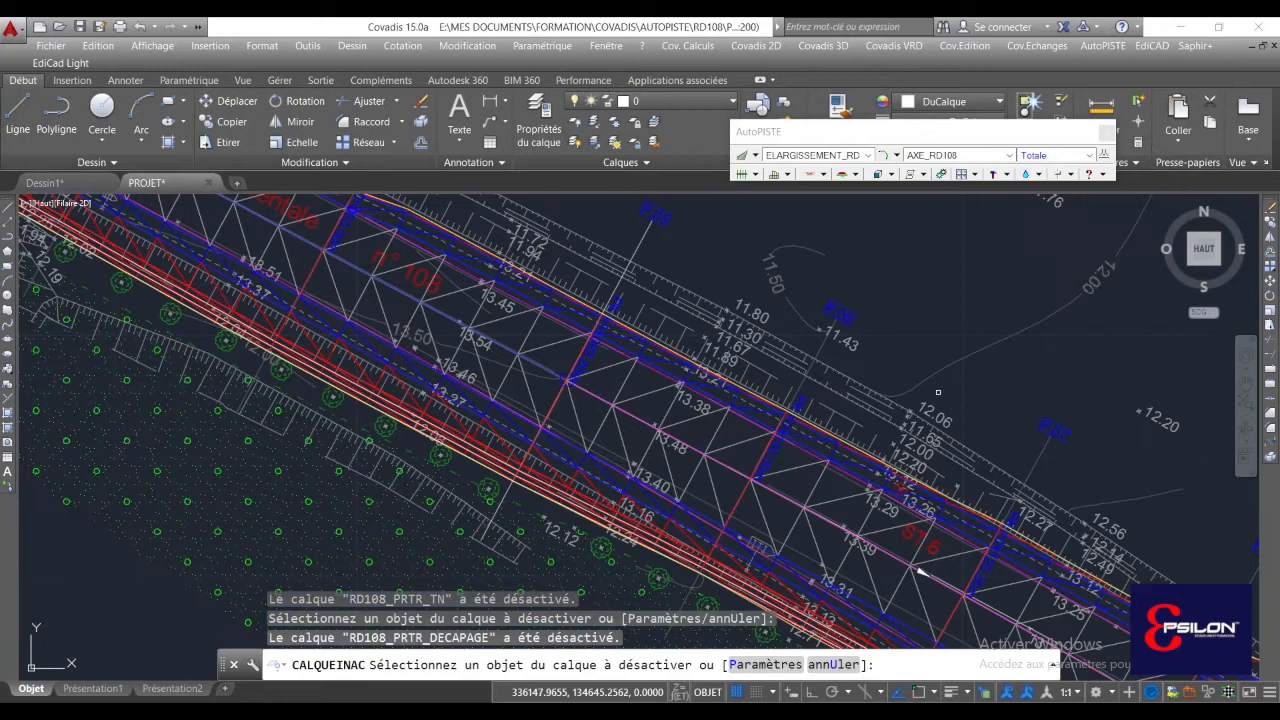
pyautogui.press('Escape')
# - Turn the display of secondary tabulation texts back on in the tabulation settings and apply the change
pyautogui.scroll(5, 940, 420)
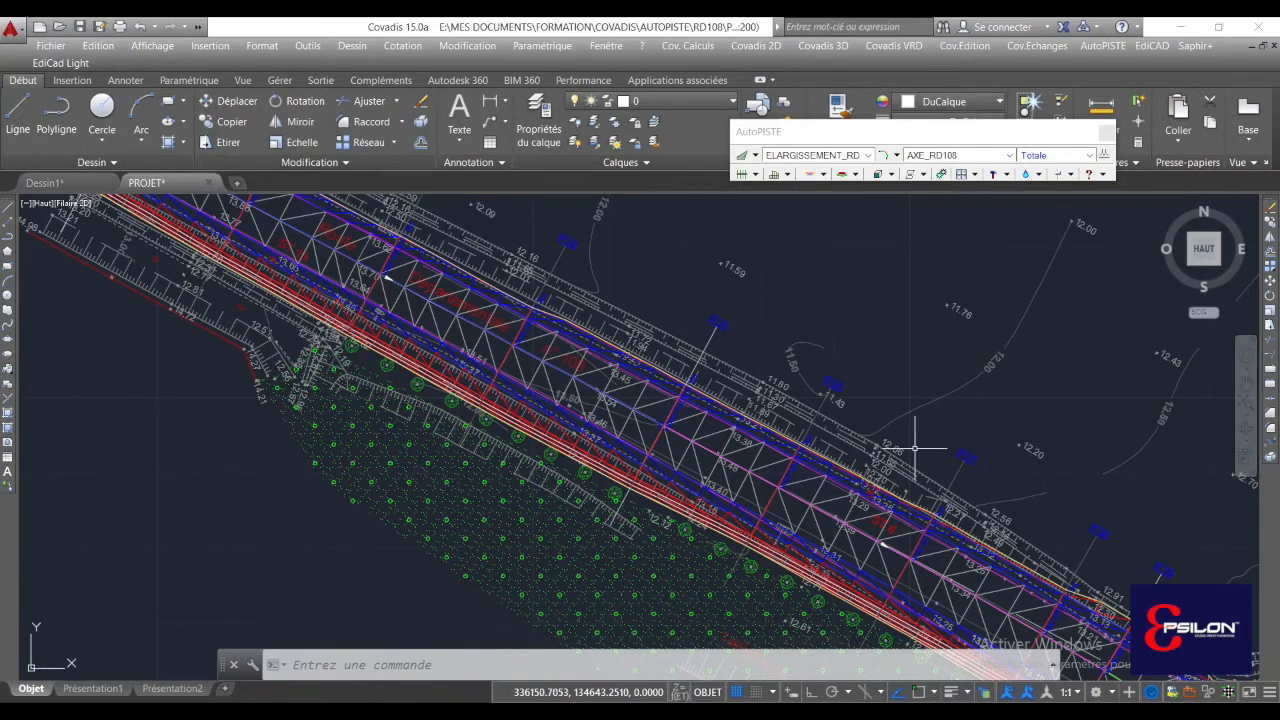
pyautogui.scroll(3, 919, 448)
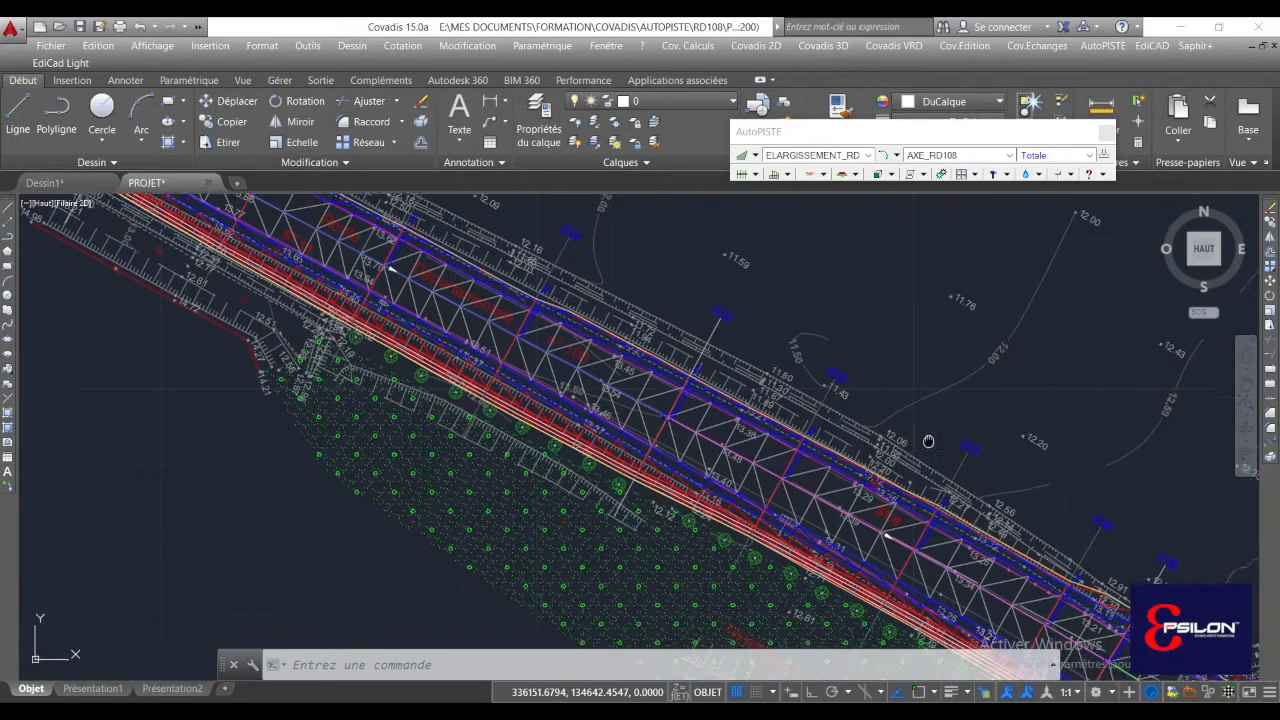
pyautogui.click(771, 175)
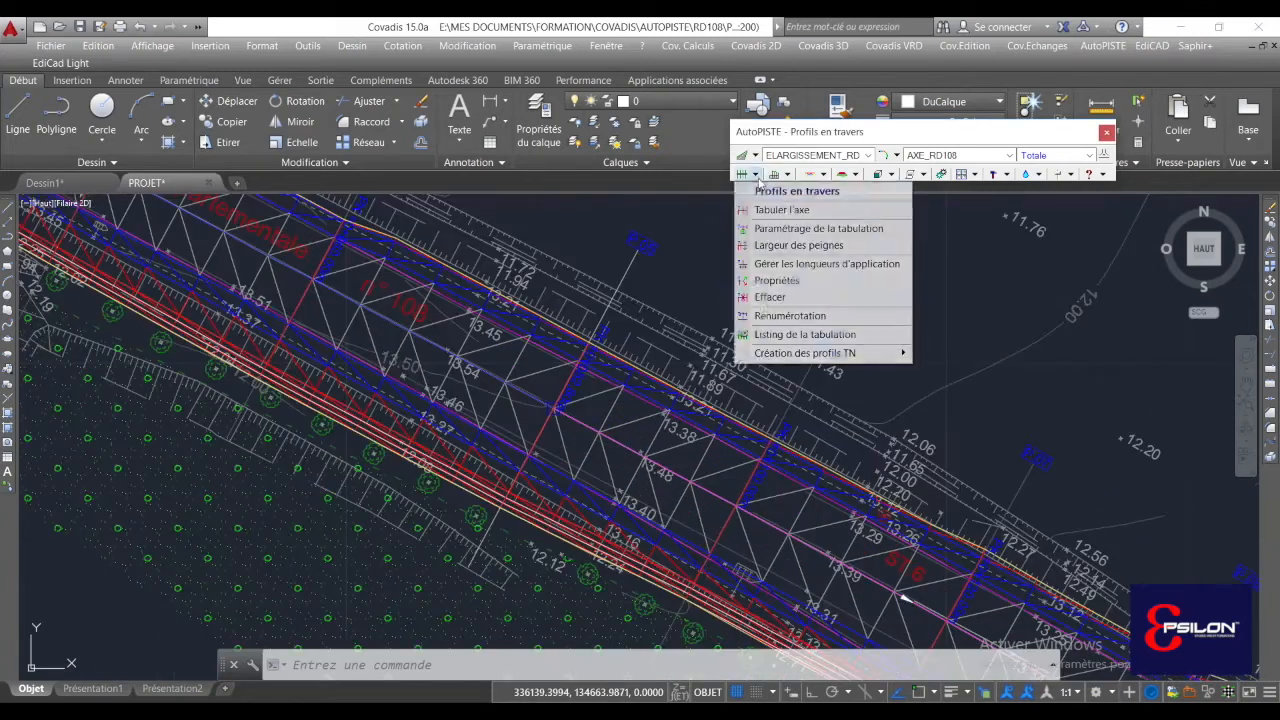
pyautogui.click(805, 226)
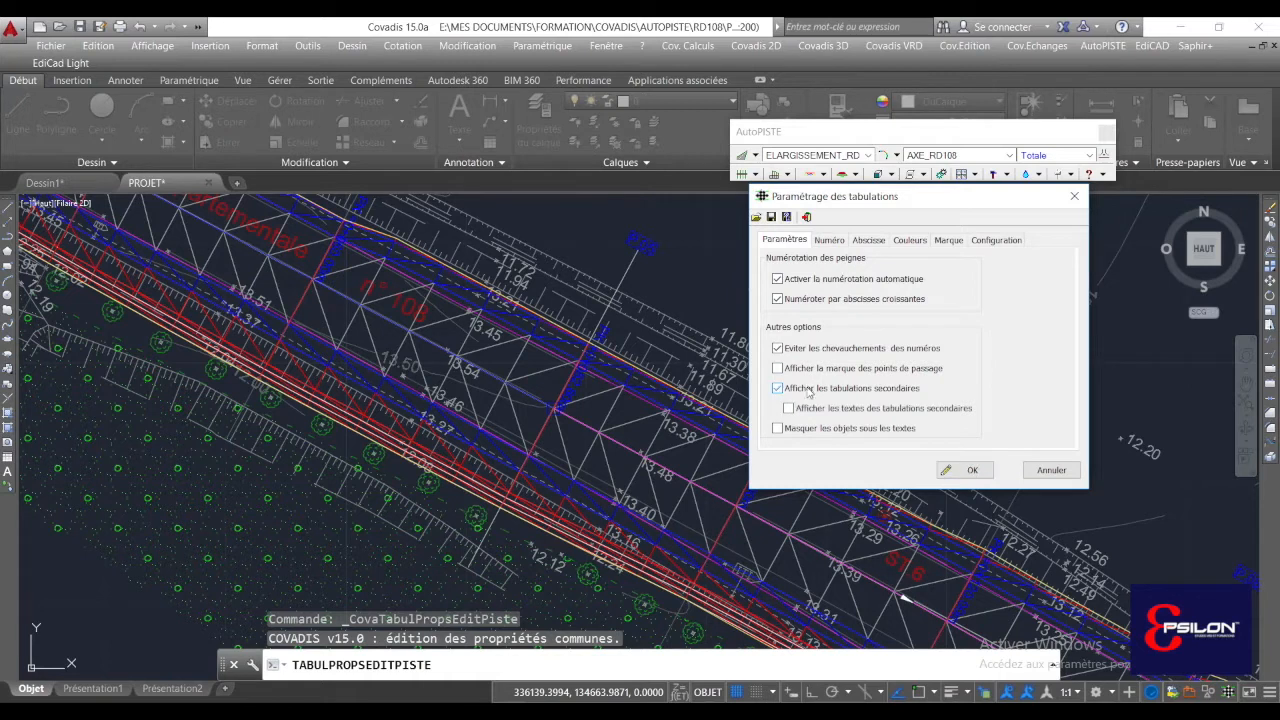
pyautogui.click(970, 470)
pyautogui.scroll(3, 789, 297)
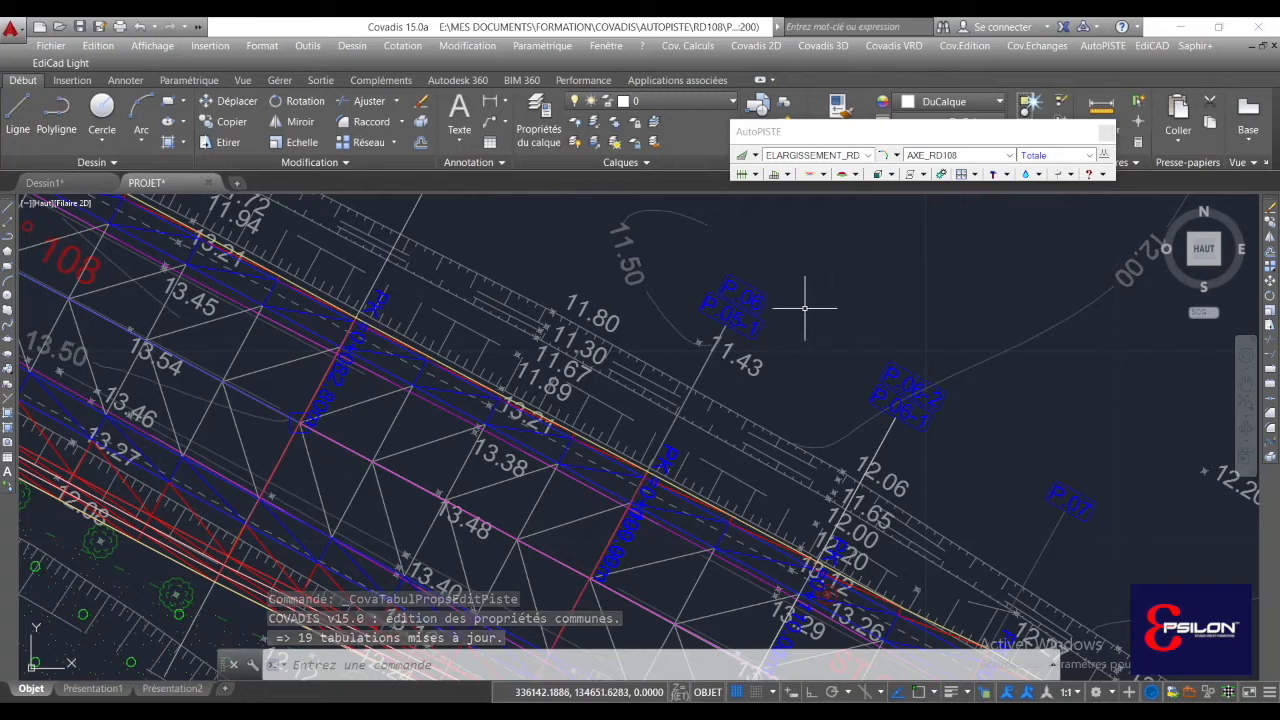
# - Assign the typical profile RD108_Accot_Calcair to the right-hand side of profiles P.06 and P.06-1 and validate the assignment
pyautogui.scroll(-5, 845, 430)
pyautogui.moveTo(811, 427); pyautogui.dragTo(831, 369, button='middle')
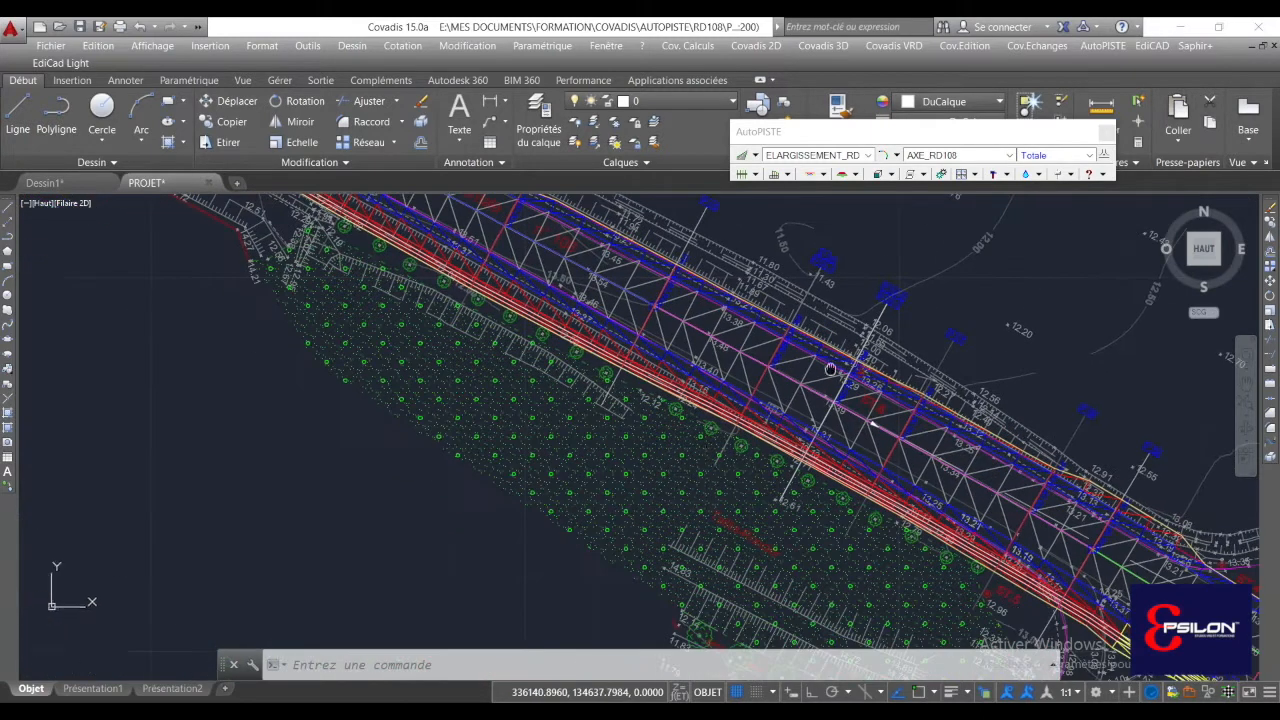
pyautogui.scroll(3, 748, 457)
pyautogui.moveTo(737, 486); pyautogui.dragTo(735, 520, button='middle')
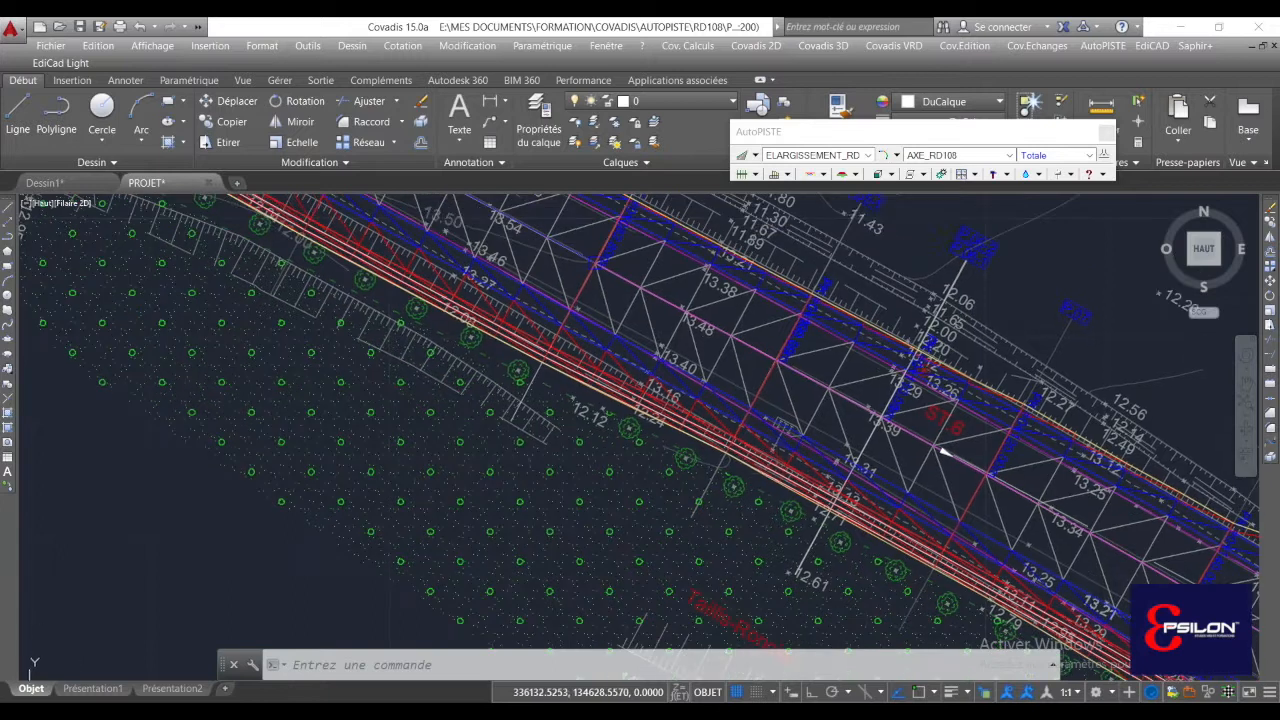
pyautogui.click(855, 175)
pyautogui.click(880, 313)
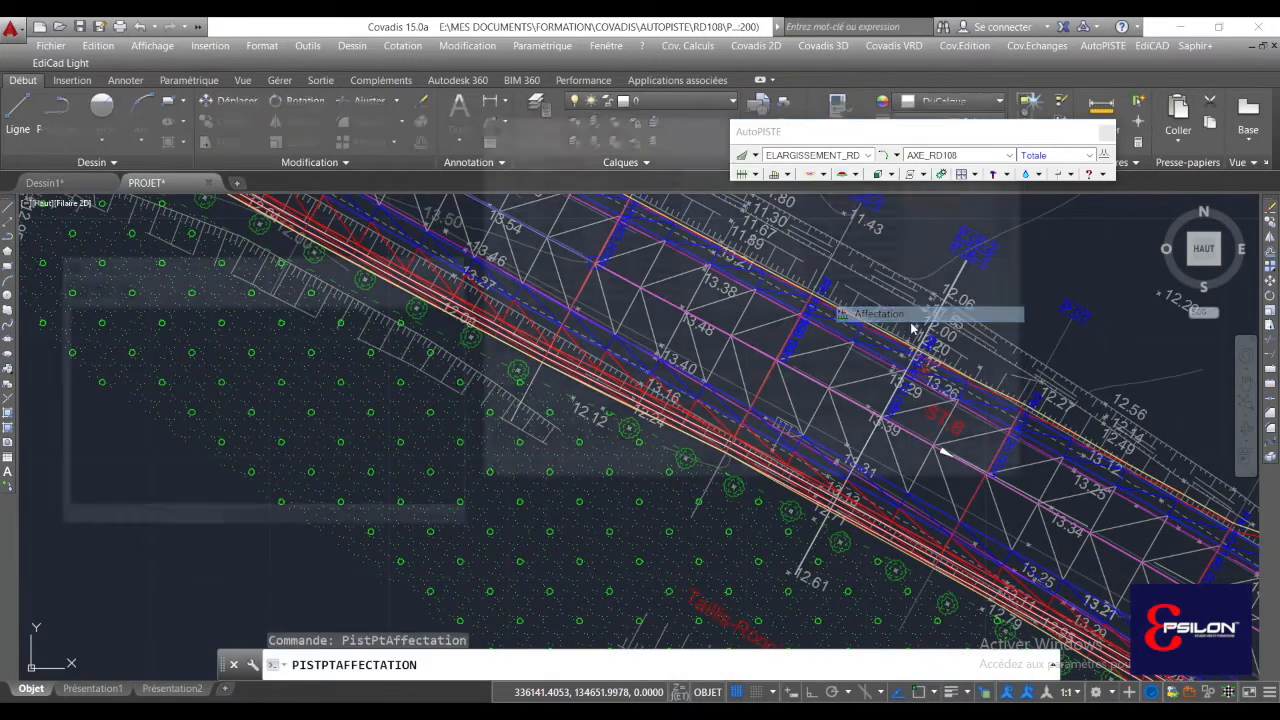
pyautogui.click(518, 237)
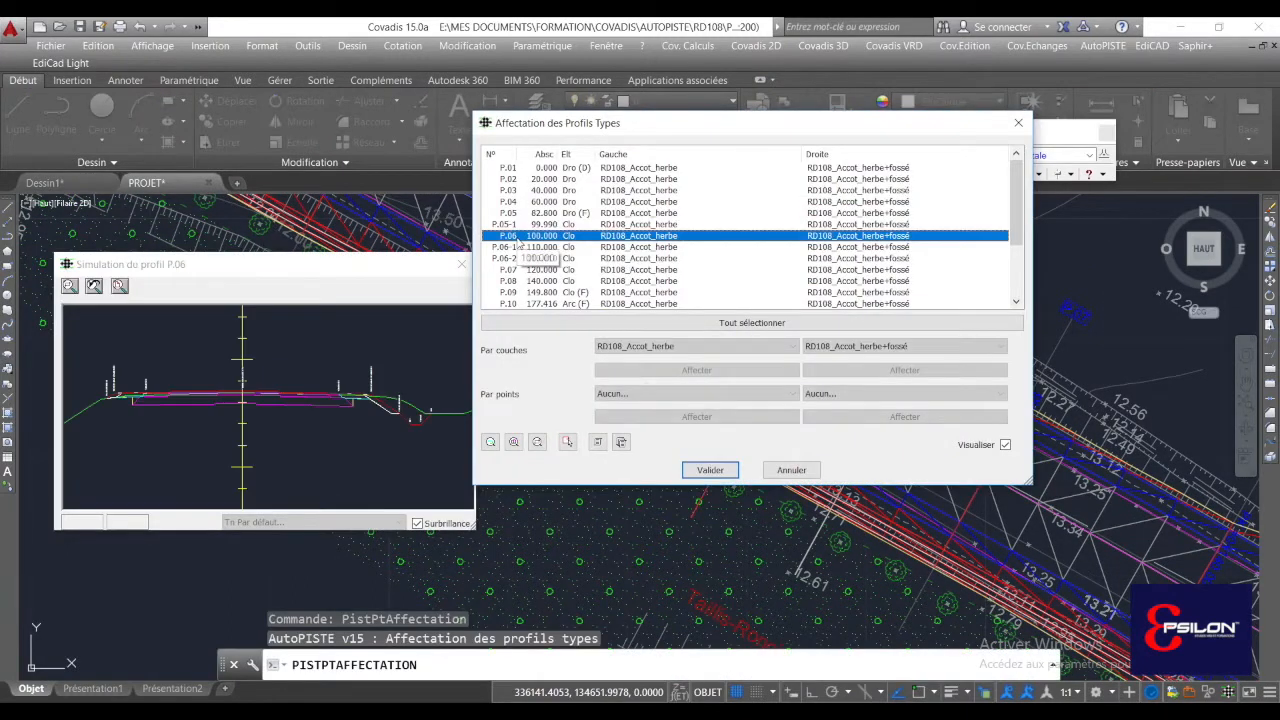
pyautogui.keyDown('shift'); pyautogui.click(510, 247); pyautogui.keyUp('shift')
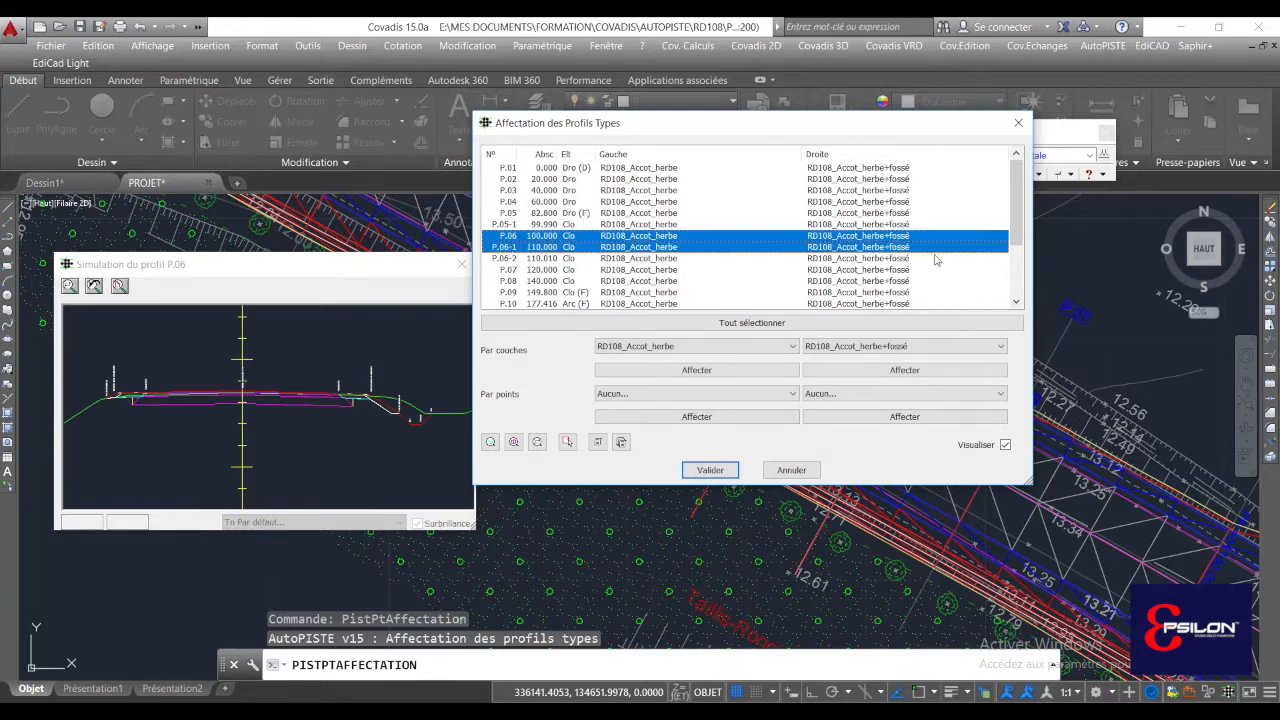
pyautogui.click(922, 346)
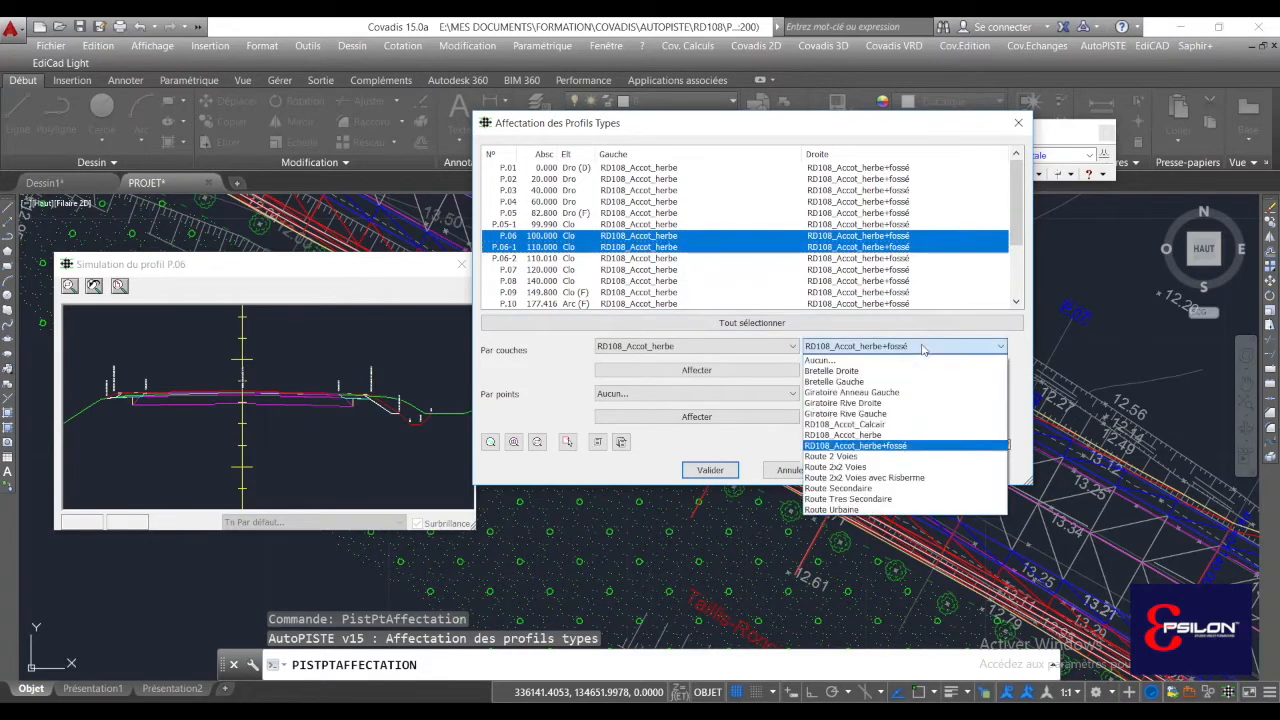
pyautogui.click(887, 425)
pyautogui.click(904, 370)
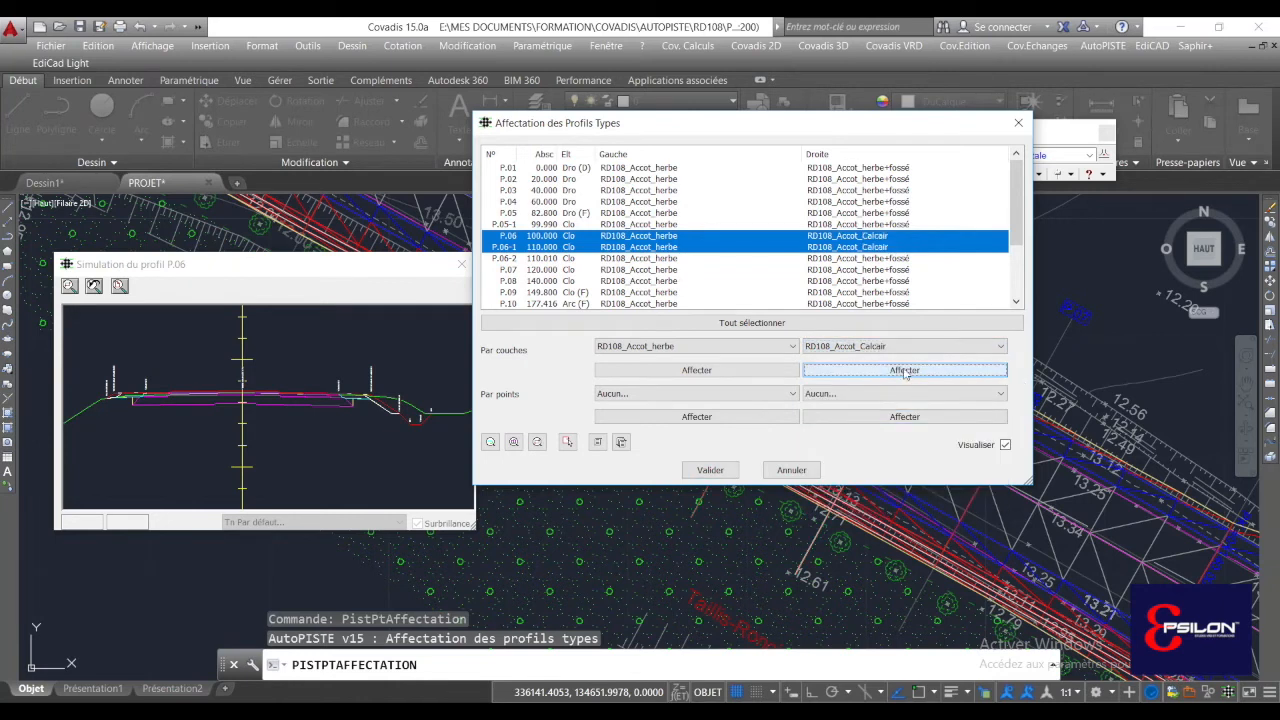
pyautogui.click(710, 470)
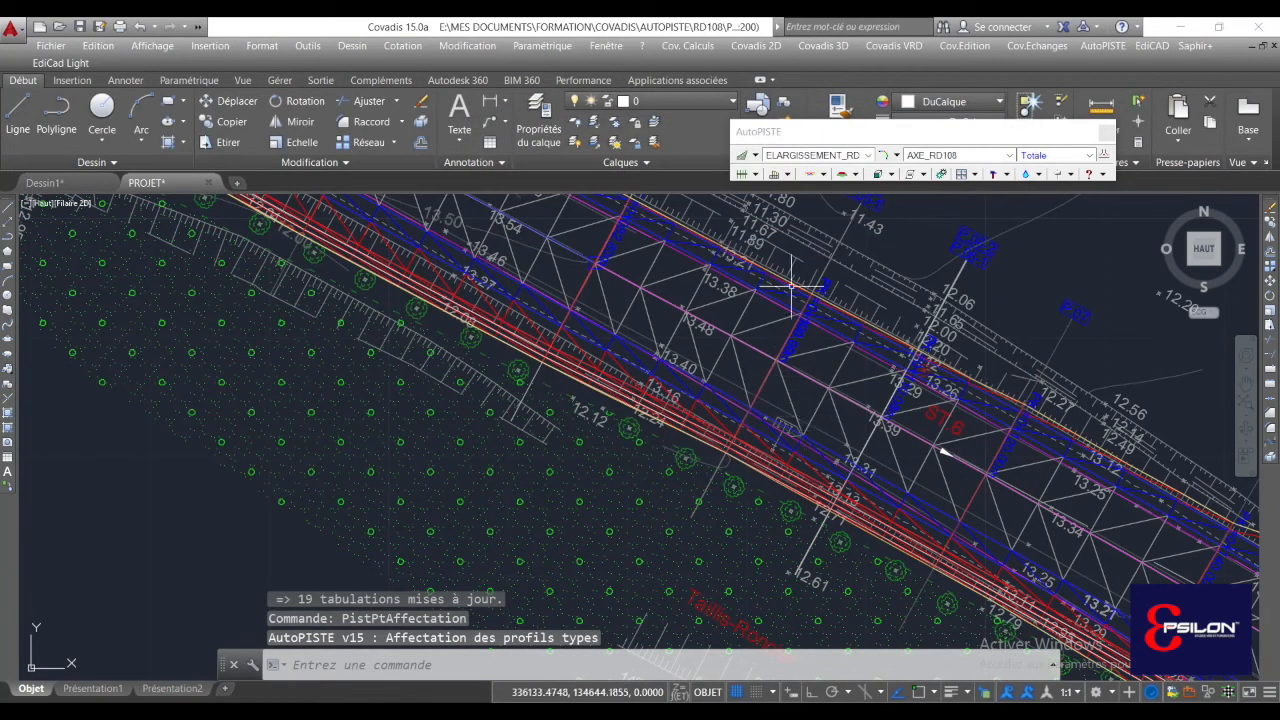
# - Calculate the ELARGISSEMENT_RD108 project, using the current ditch elevations
pyautogui.click(846, 174)
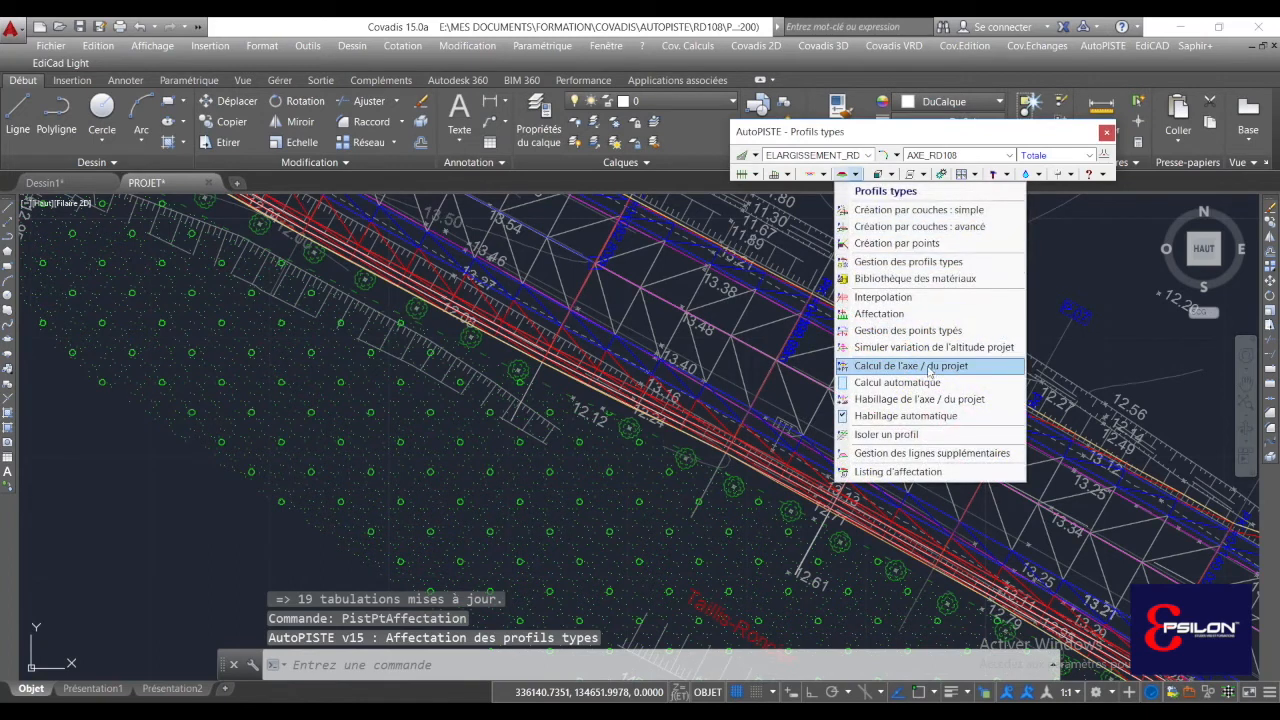
pyautogui.click(930, 366)
pyautogui.click(512, 558)
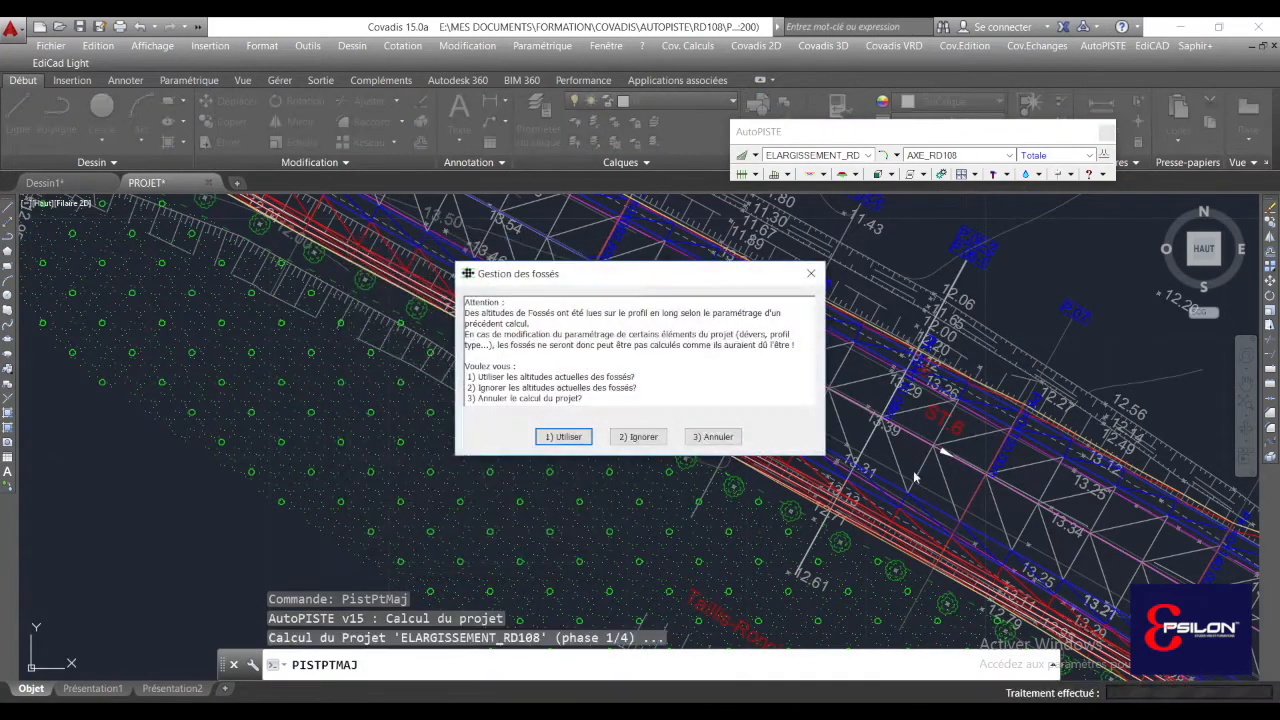
pyautogui.click(566, 436)
# - Examine the recalculated access area between profiles P.06 and P.06-1 and its transitions to the adjoining ditch in the plan view
pyautogui.scroll(2, 826, 374)
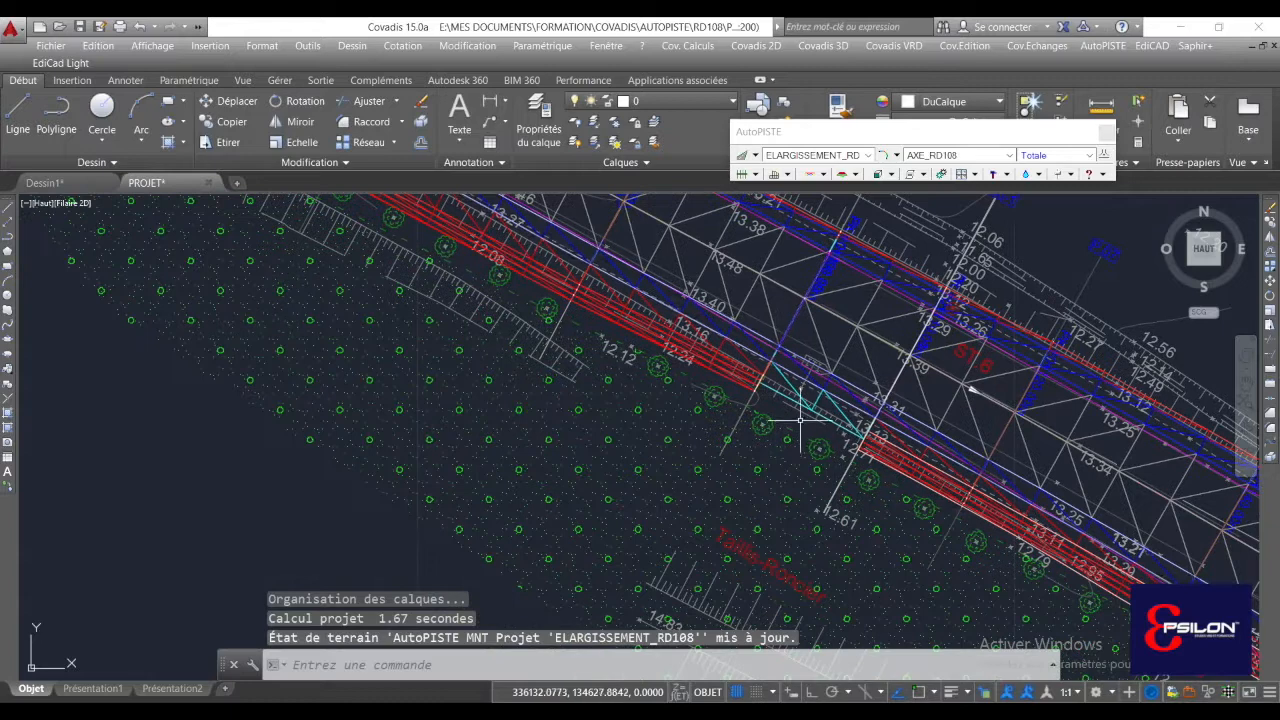
pyautogui.scroll(-4, 826, 374)
pyautogui.scroll(5, 817, 383)
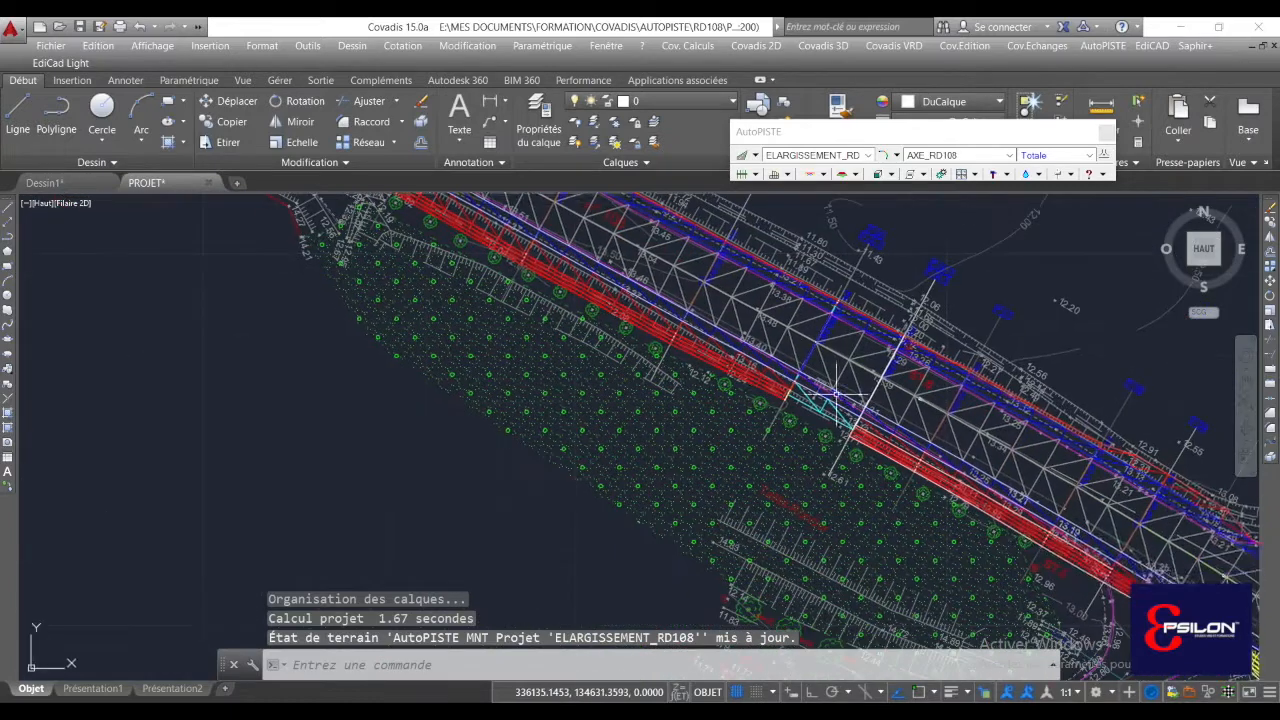
pyautogui.scroll(-5, 819, 420)
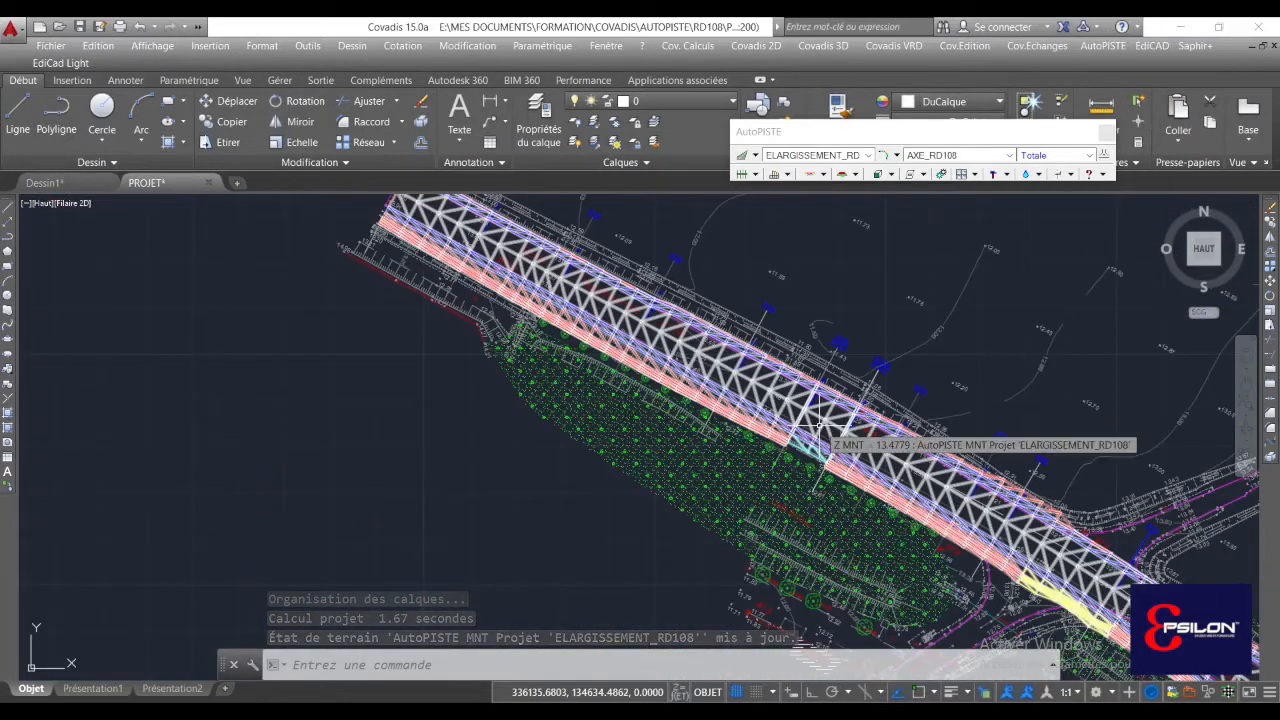
pyautogui.scroll(4, 799, 450)
pyautogui.scroll(-1, 805, 448)
pyautogui.scroll(2, 790, 430)
pyautogui.scroll(-5, 830, 435)
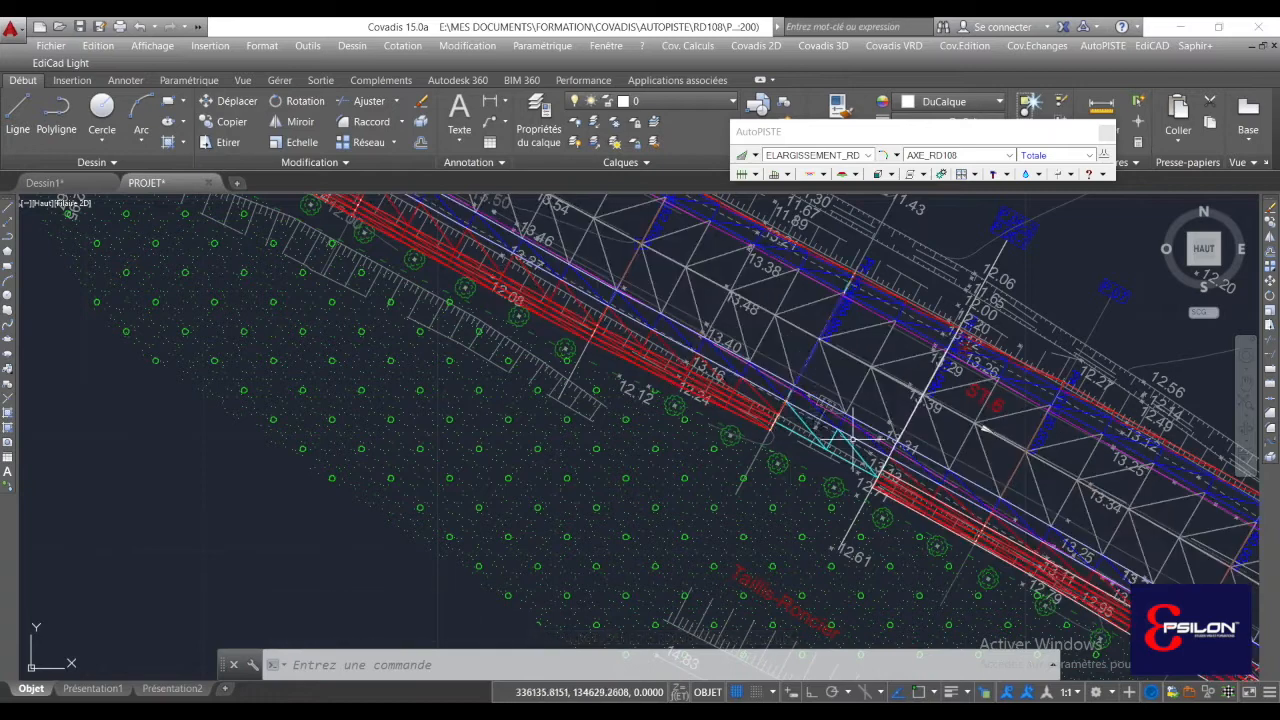
pyautogui.scroll(6, 830, 420)
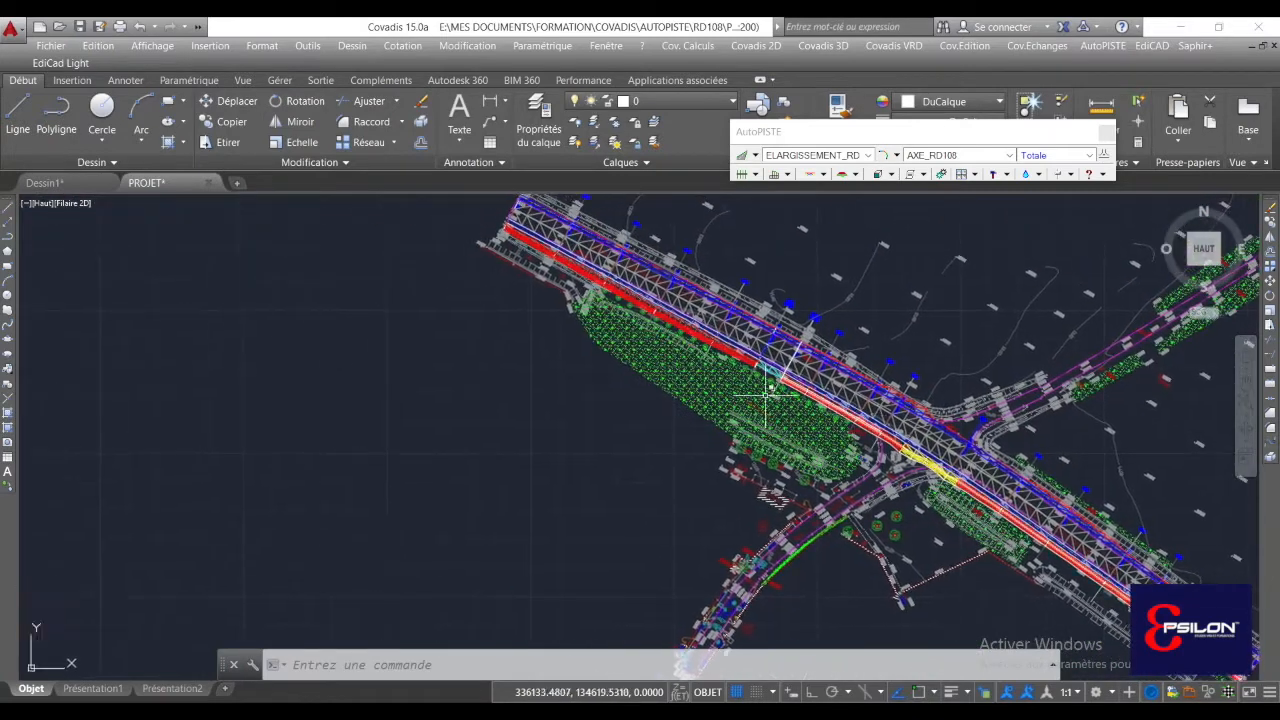
pyautogui.moveTo(812, 384)
pyautogui.mouseDown(button='middle')
pyautogui.moveTo(766, 550)
pyautogui.moveTo(1035, 690)
pyautogui.moveTo(762, 448)
pyautogui.mouseUp(button='middle')
pyautogui.moveTo(857, 495)
pyautogui.mouseDown(button='middle')
pyautogui.moveTo(741, 461)
pyautogui.moveTo(364, 275)
pyautogui.moveTo(897, 537)
pyautogui.mouseUp(button='middle')
pyautogui.moveTo(783, 444)
pyautogui.mouseDown(button='middle')
pyautogui.moveTo(1010, 670)
pyautogui.moveTo(837, 449)
pyautogui.moveTo(775, 434)
pyautogui.mouseUp(button='middle')
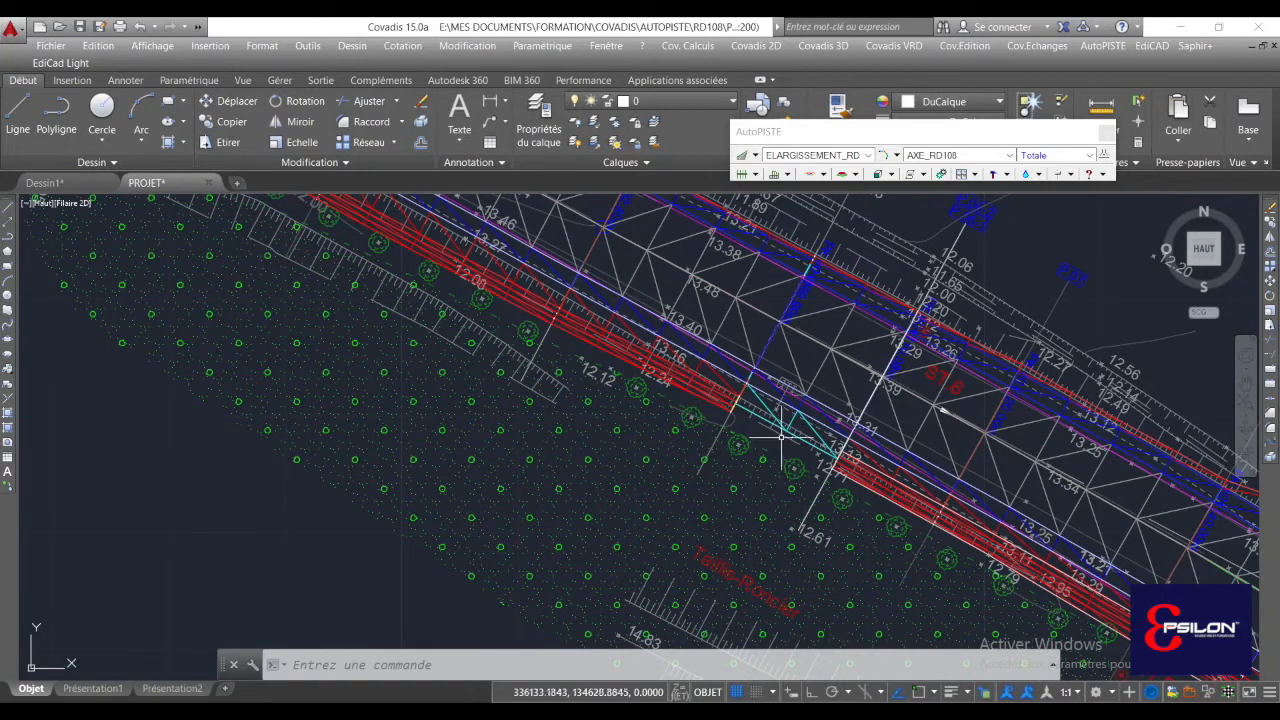
pyautogui.moveTo(763, 451)
pyautogui.mouseDown(button='middle')
pyautogui.moveTo(806, 460)
pyautogui.moveTo(773, 439)
pyautogui.mouseUp(button='middle')
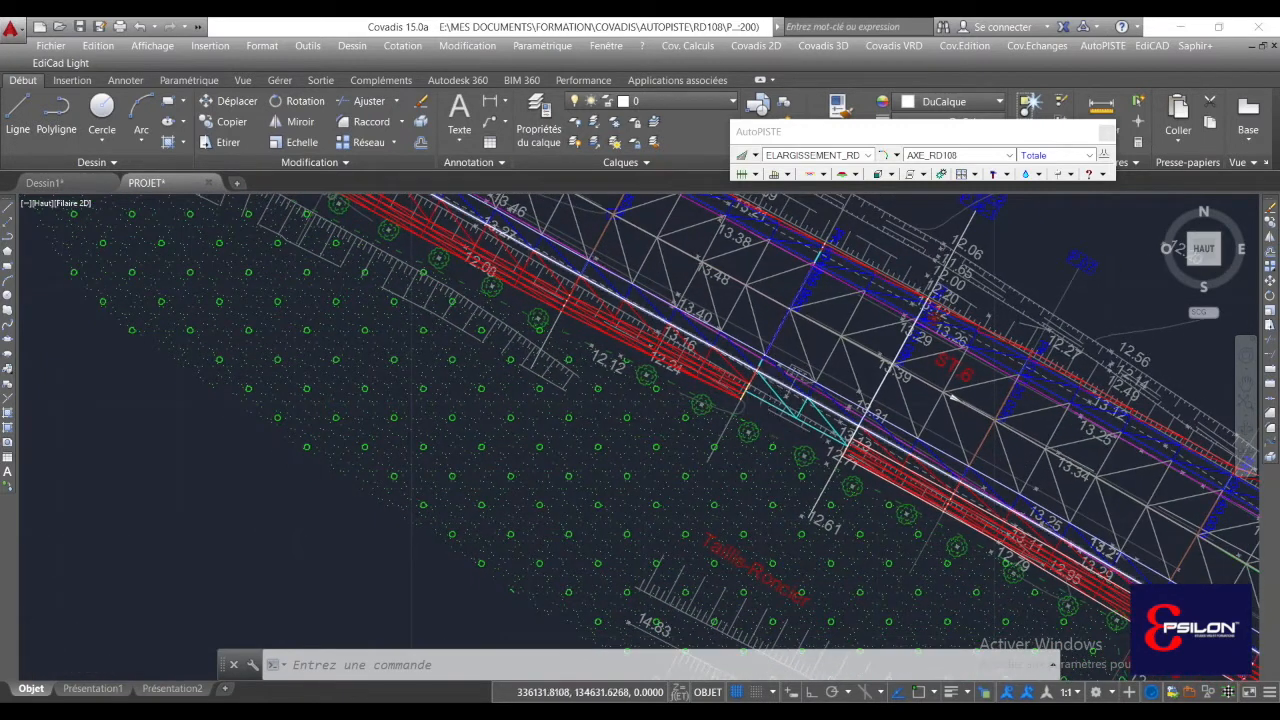
pyautogui.scroll(2, 780, 390)
pyautogui.scroll(-2, 825, 390)
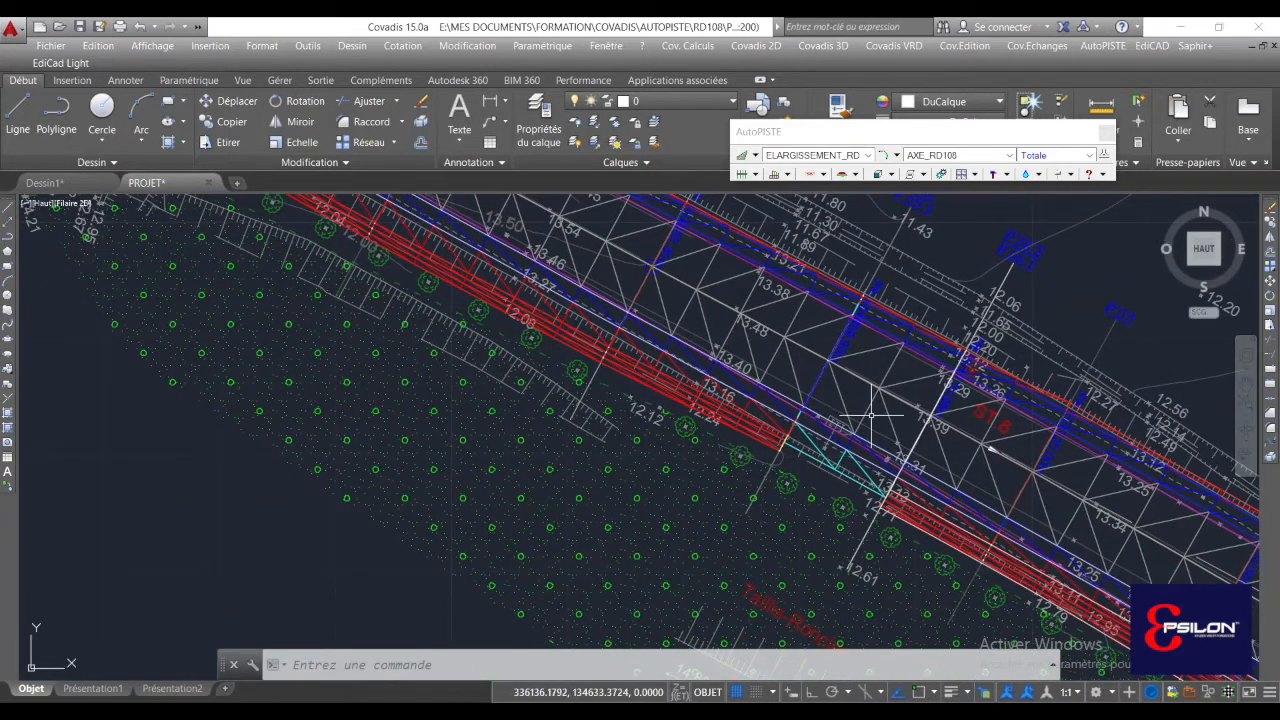
# - Set dX of the acces slope segment to 4 m in typical profile RD108_Accot_Calcair, save it and close the settings
pyautogui.click(856, 176)
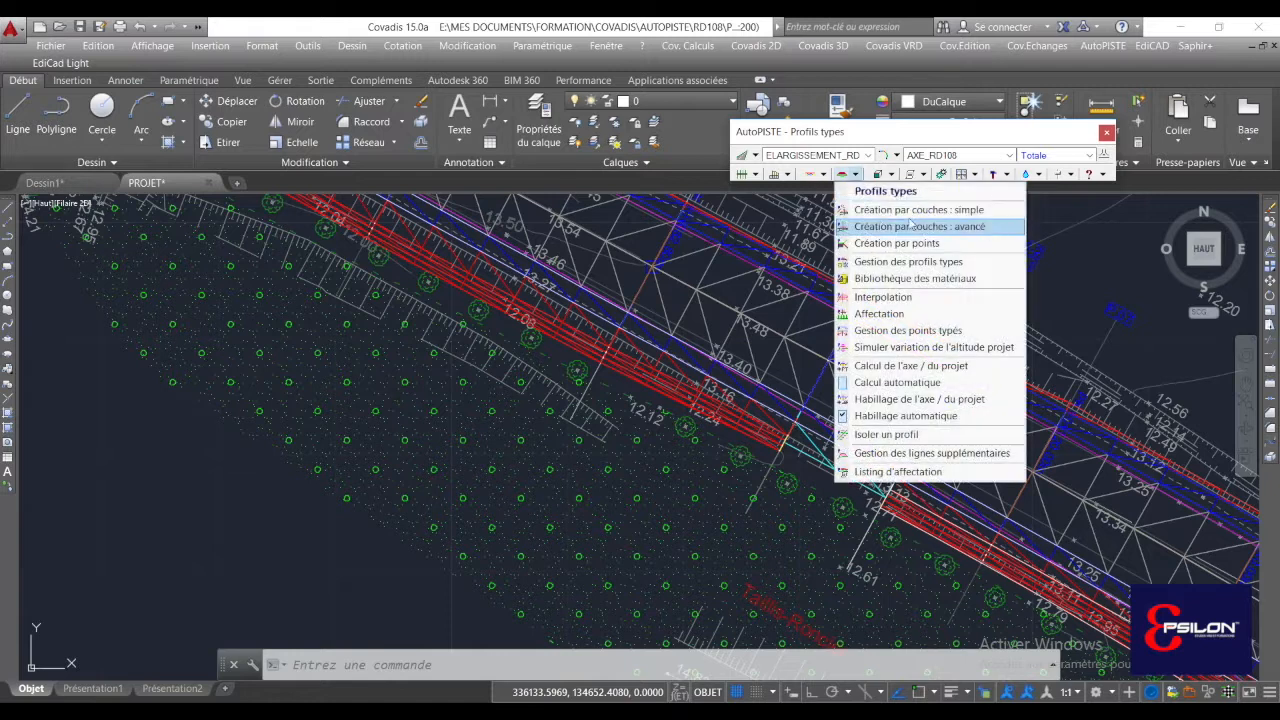
pyautogui.click(940, 231)
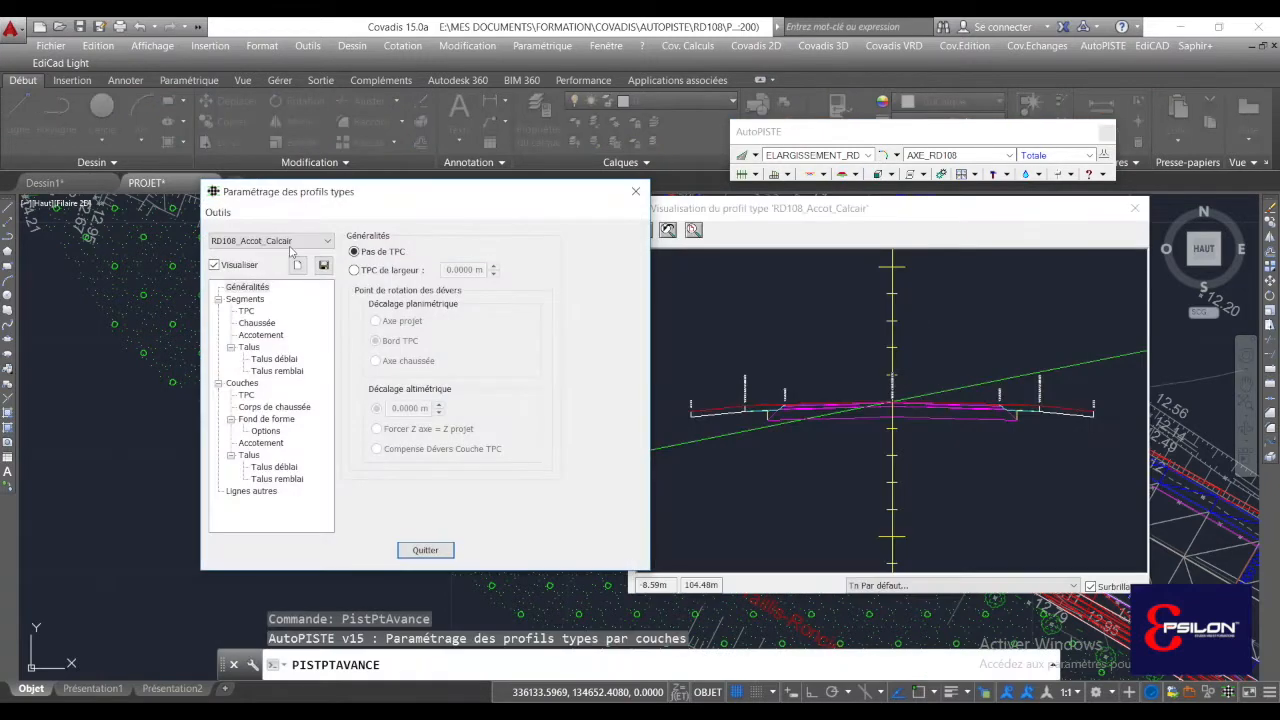
pyautogui.click(249, 347)
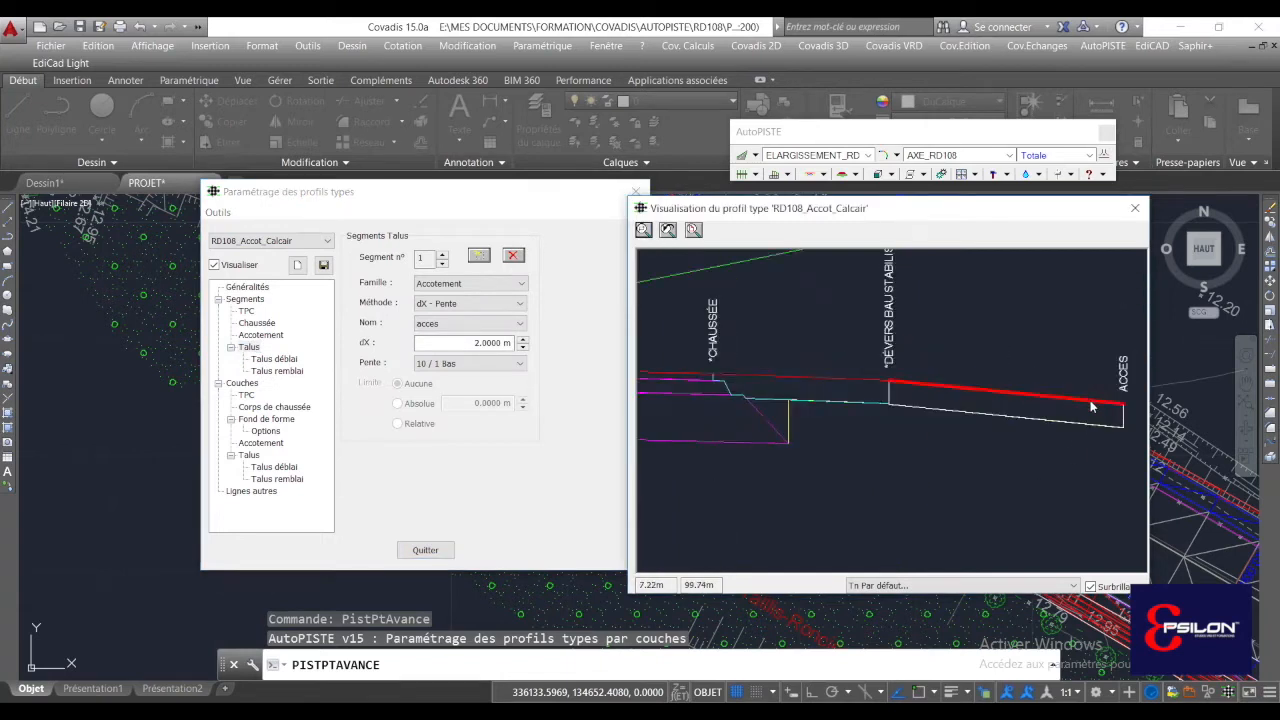
pyautogui.scroll(-1, 819, 418)
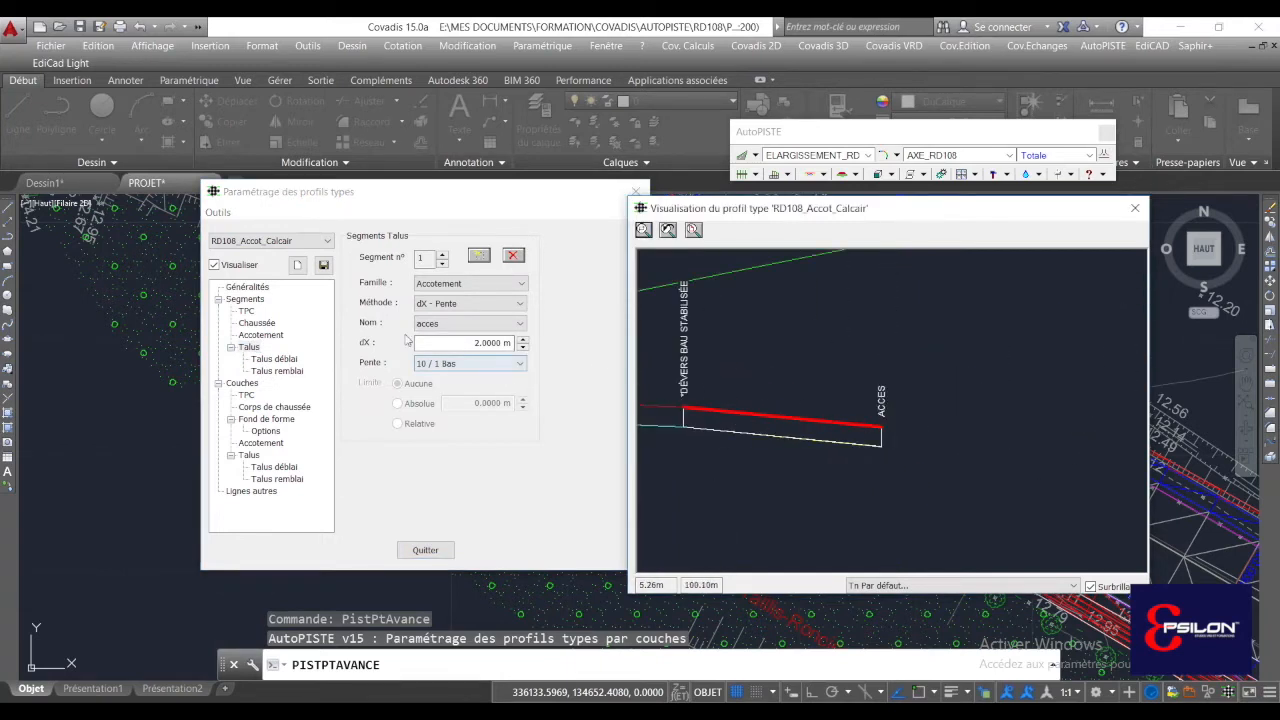
pyautogui.click(466, 342)
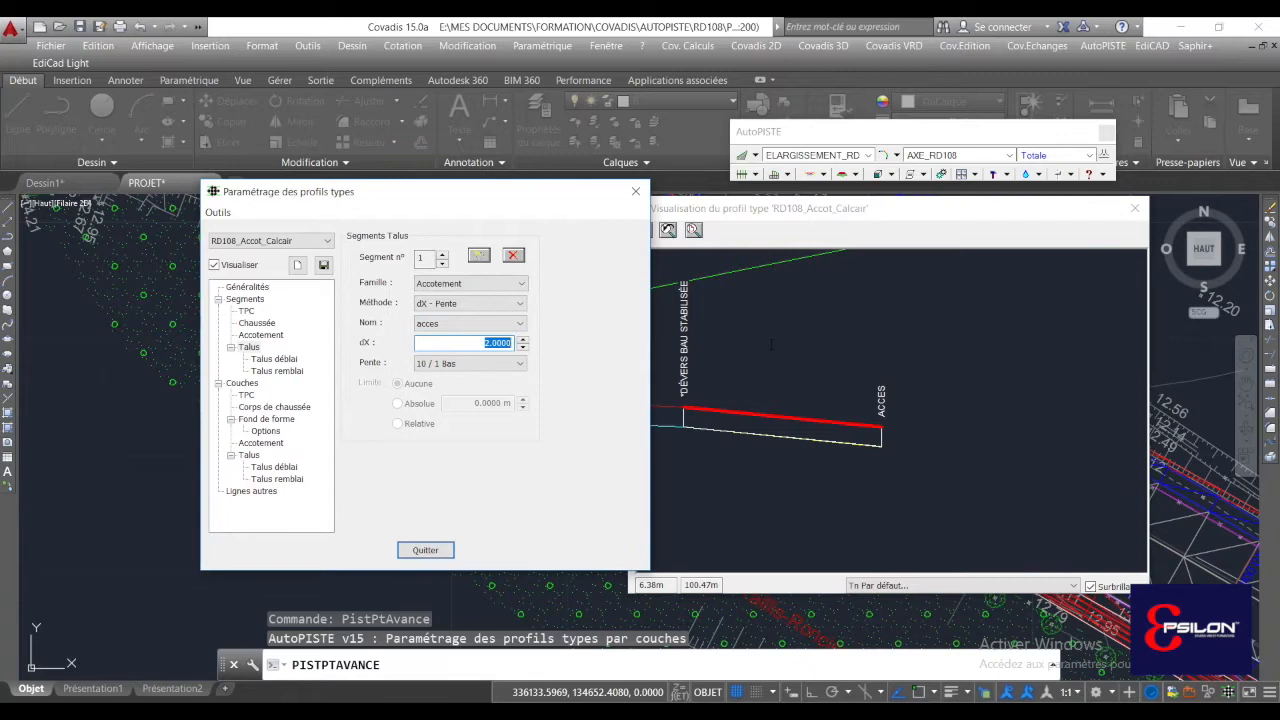
pyautogui.write('4')
pyautogui.press('Return')
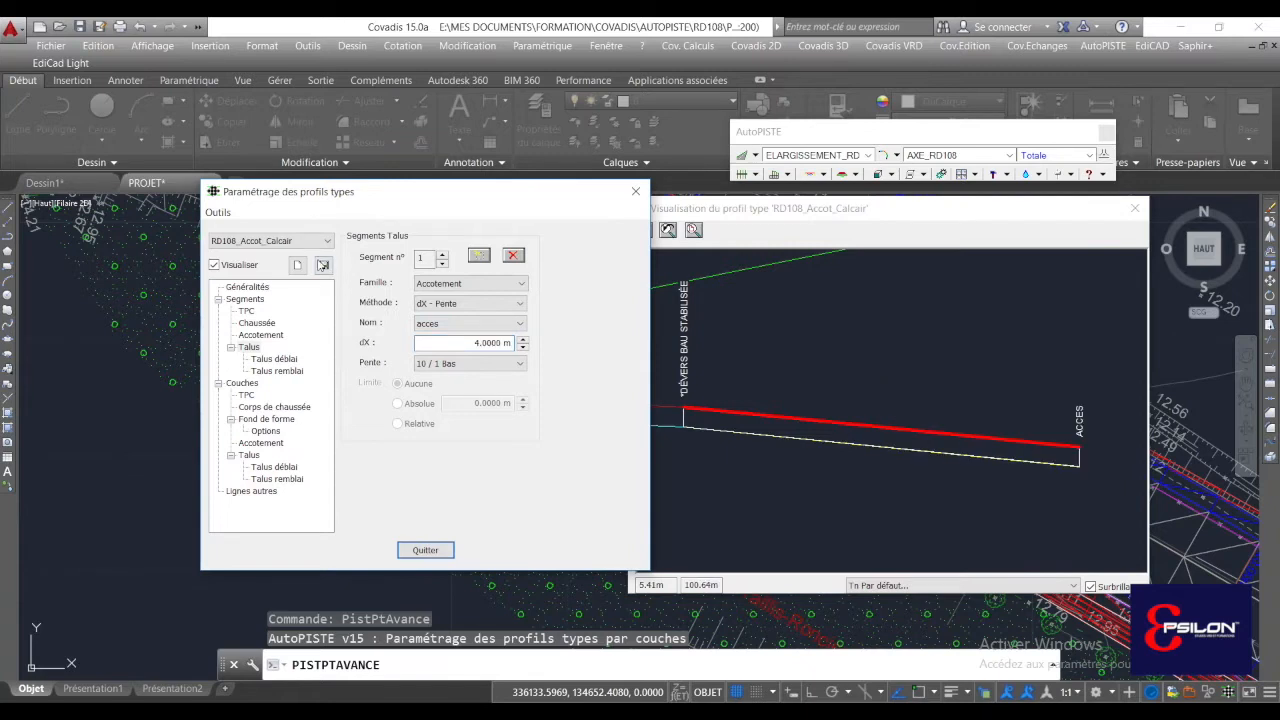
pyautogui.click(427, 550)
# - Recalculate the project with the modified access profile, keeping the current ditch elevations
pyautogui.click(845, 174)
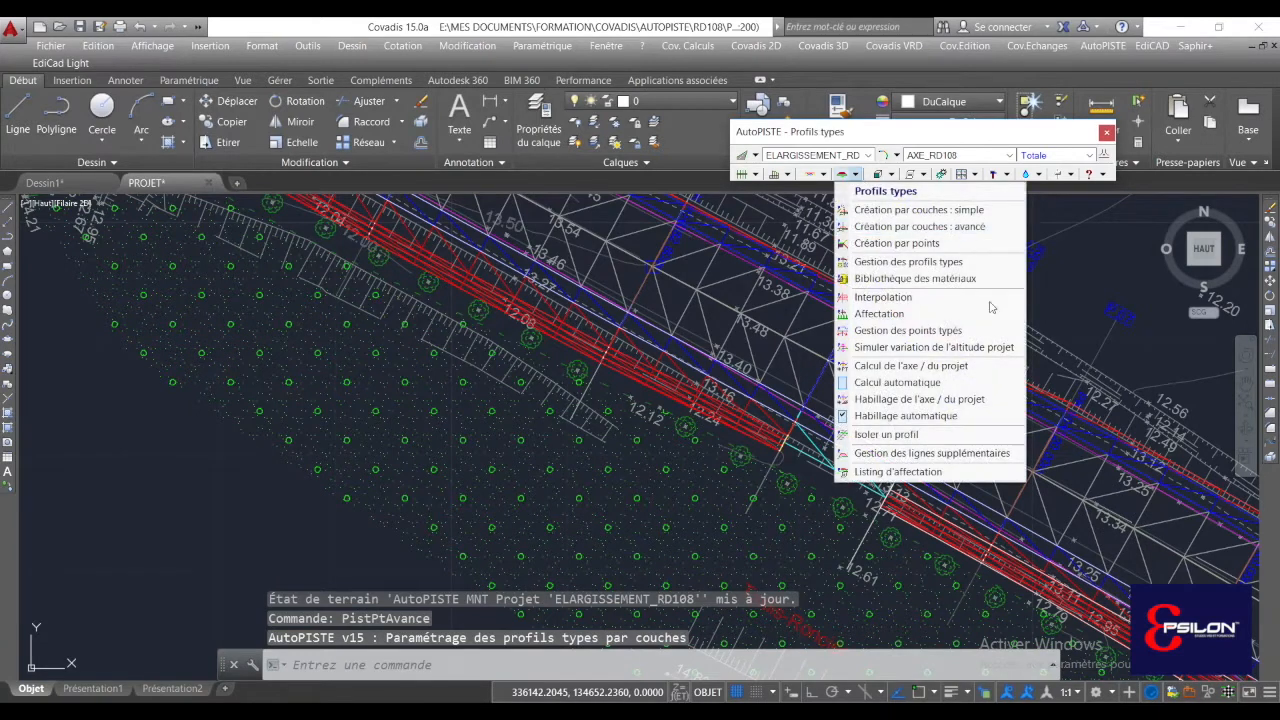
pyautogui.click(920, 365)
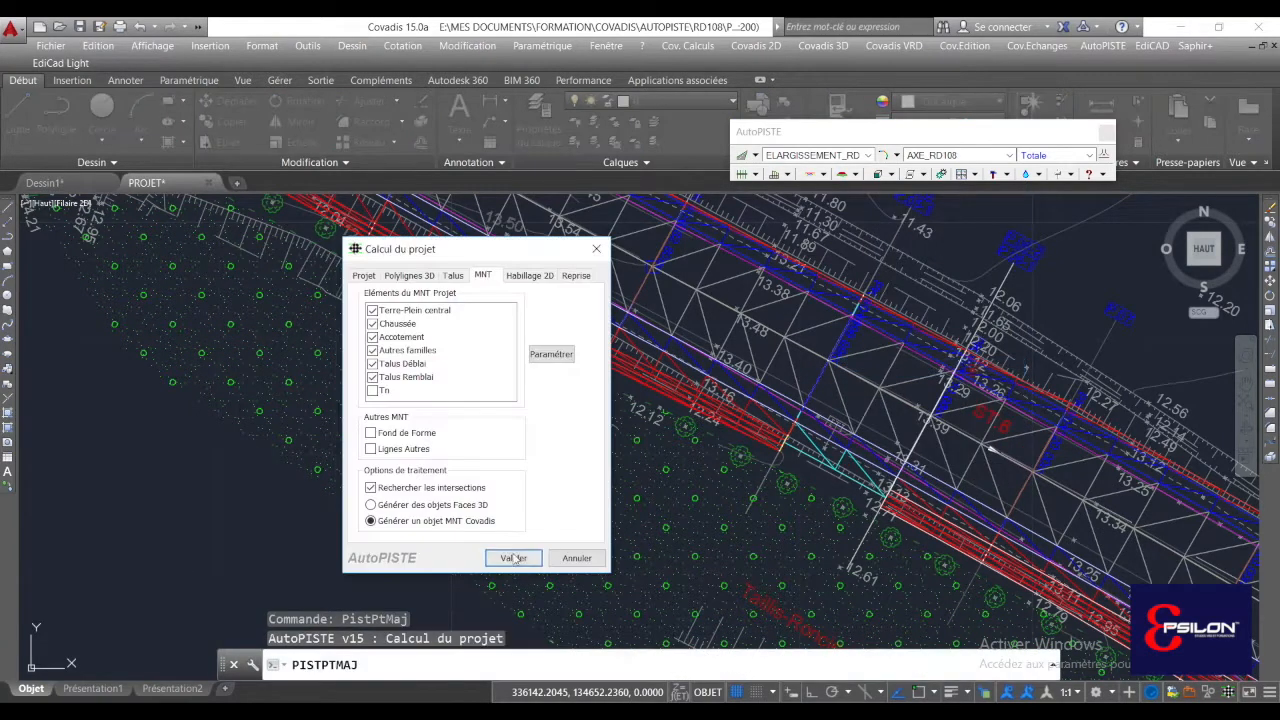
pyautogui.click(513, 558)
pyautogui.click(563, 437)
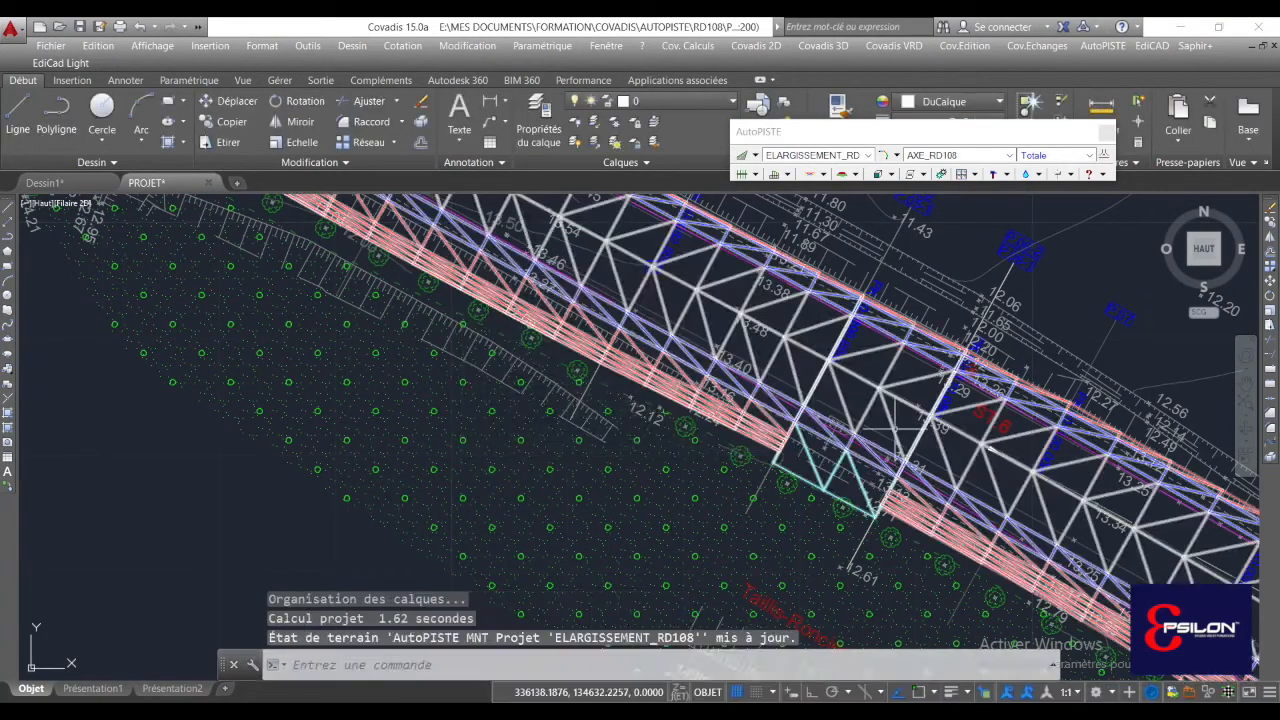
# - Isolate cross-section profile P.06 and examine its access segment on the right-hand side of the road
pyautogui.scroll(10, 709, 337)
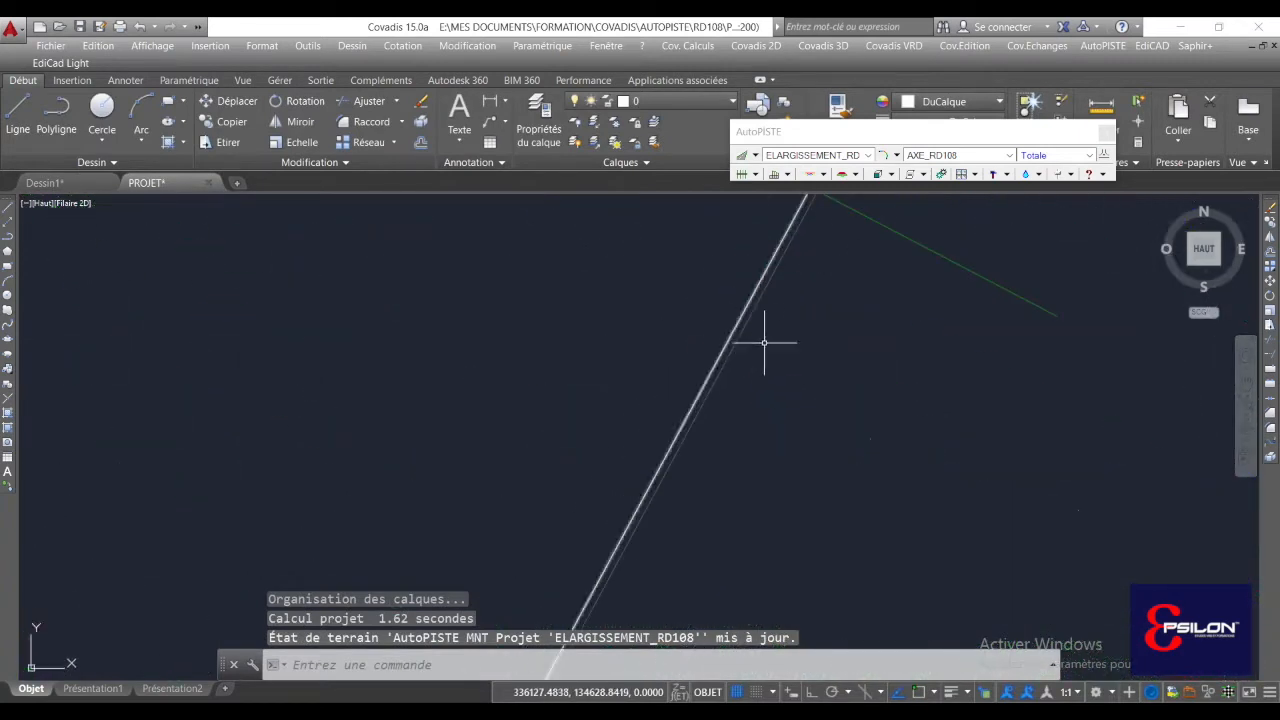
pyautogui.click(862, 175)
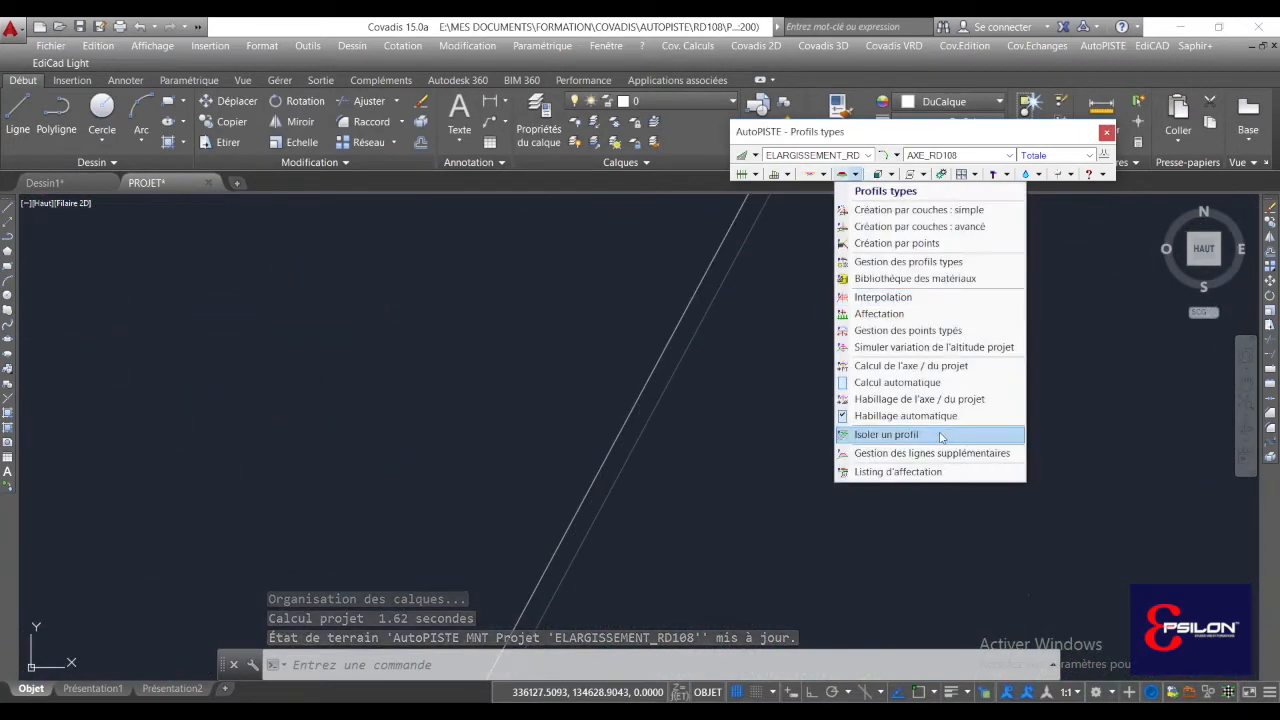
pyautogui.click(900, 435)
pyautogui.click(706, 311)
pyautogui.scroll(5, 812, 360)
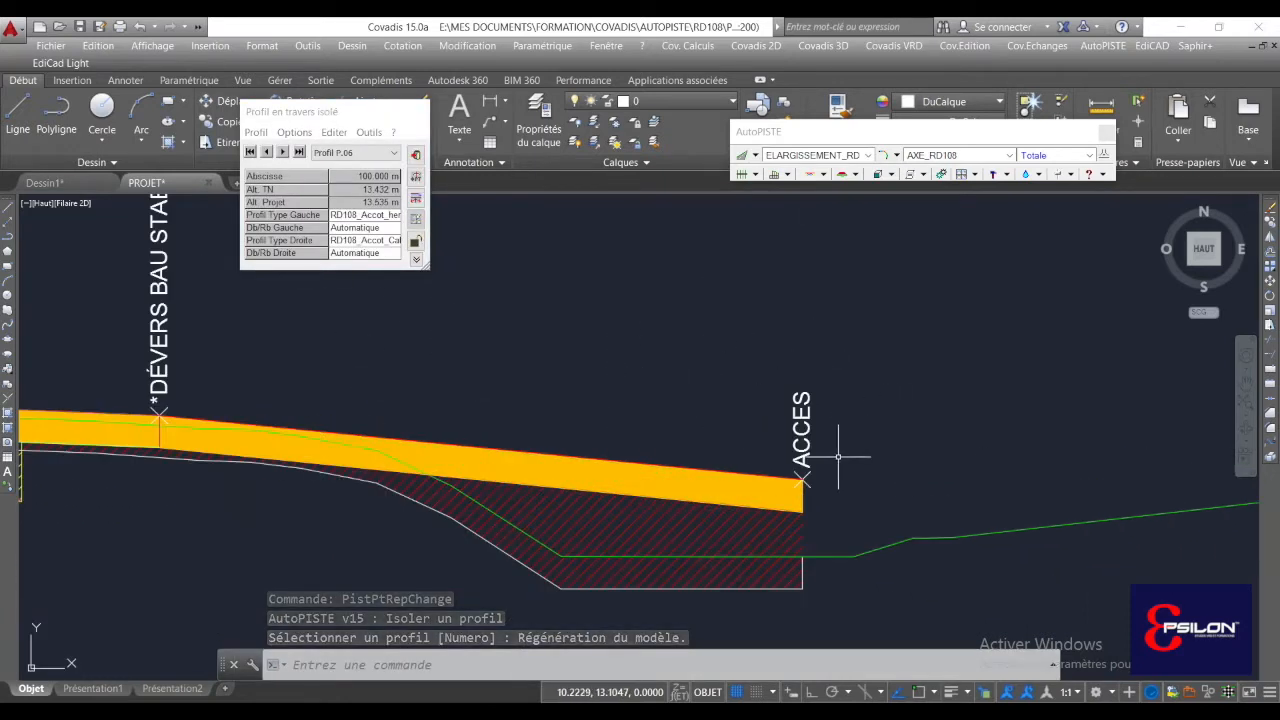
# - Examine the outer end of the acces segment against the natural ground in profile P.06 and leave the isolated view
pyautogui.scroll(-3, 866, 454)
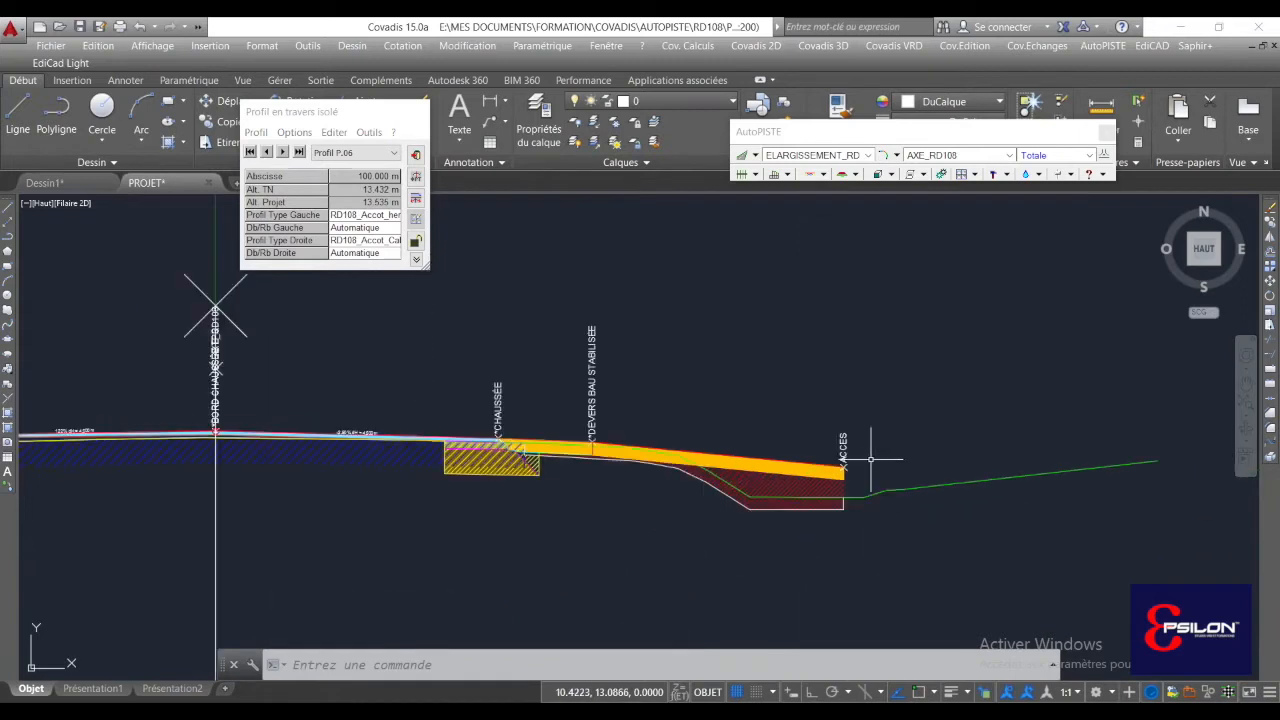
pyautogui.scroll(3, 610, 432)
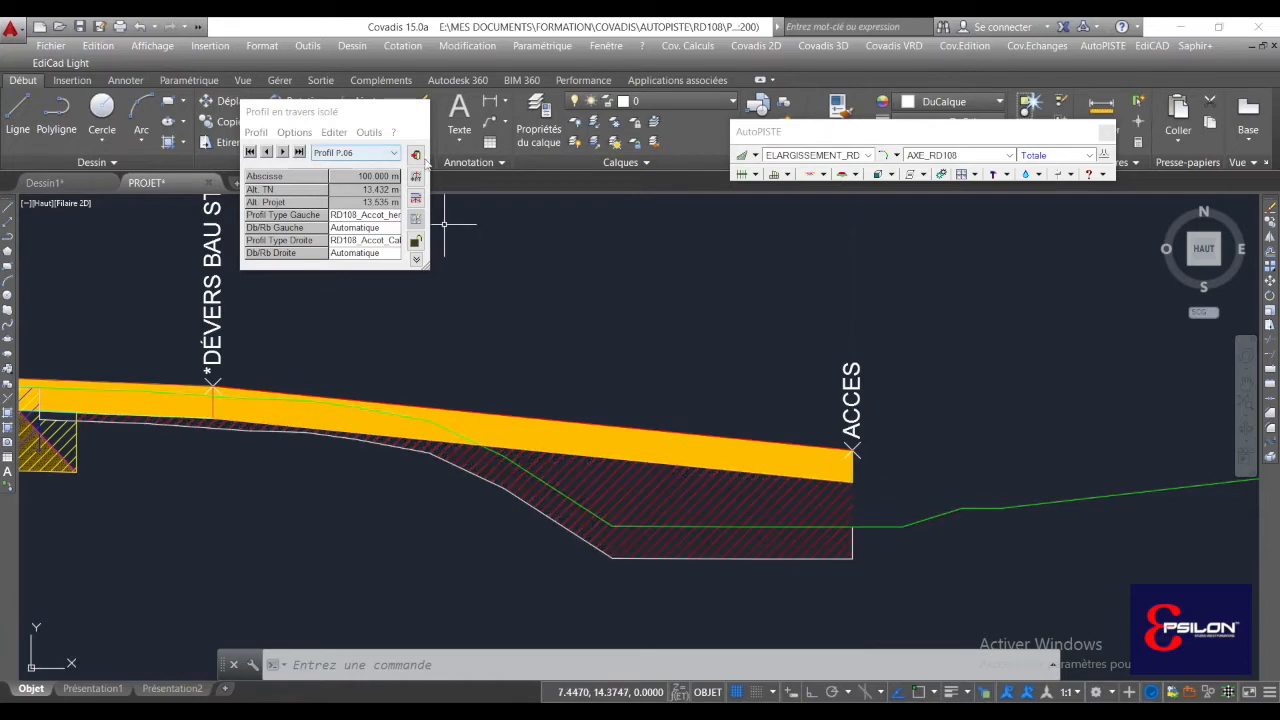
pyautogui.scroll(-12, 740, 340)
pyautogui.moveTo(805, 342); pyautogui.dragTo(634, 374, button='middle')
# - Open the management of typed points and select the acces point, checking its rows for profiles P.06 and P.06-1
pyautogui.click(848, 174)
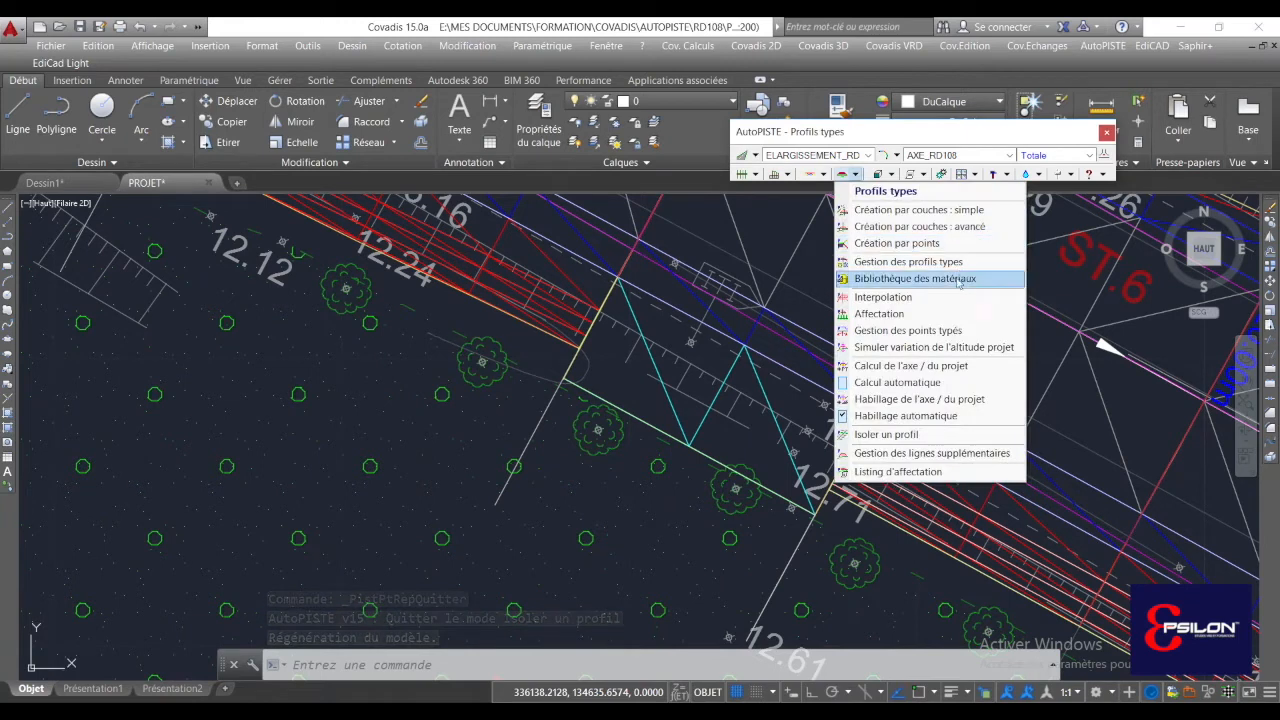
pyautogui.click(918, 331)
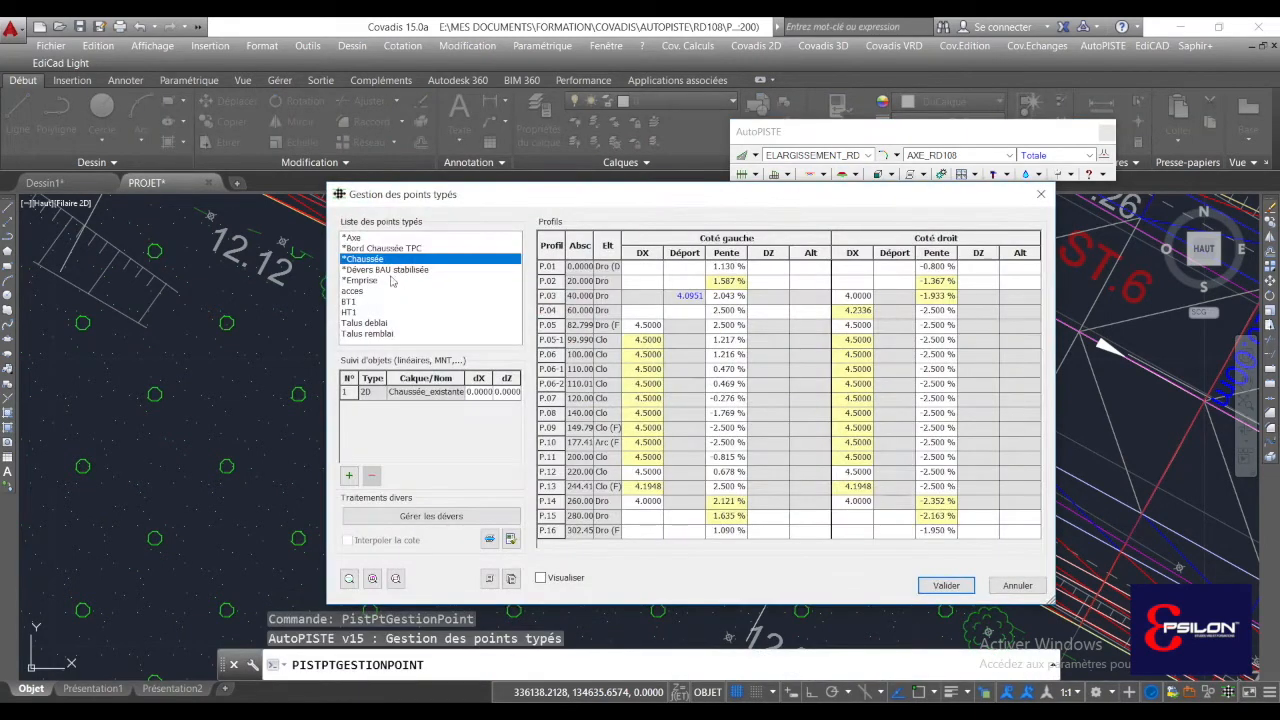
pyautogui.click(355, 291)
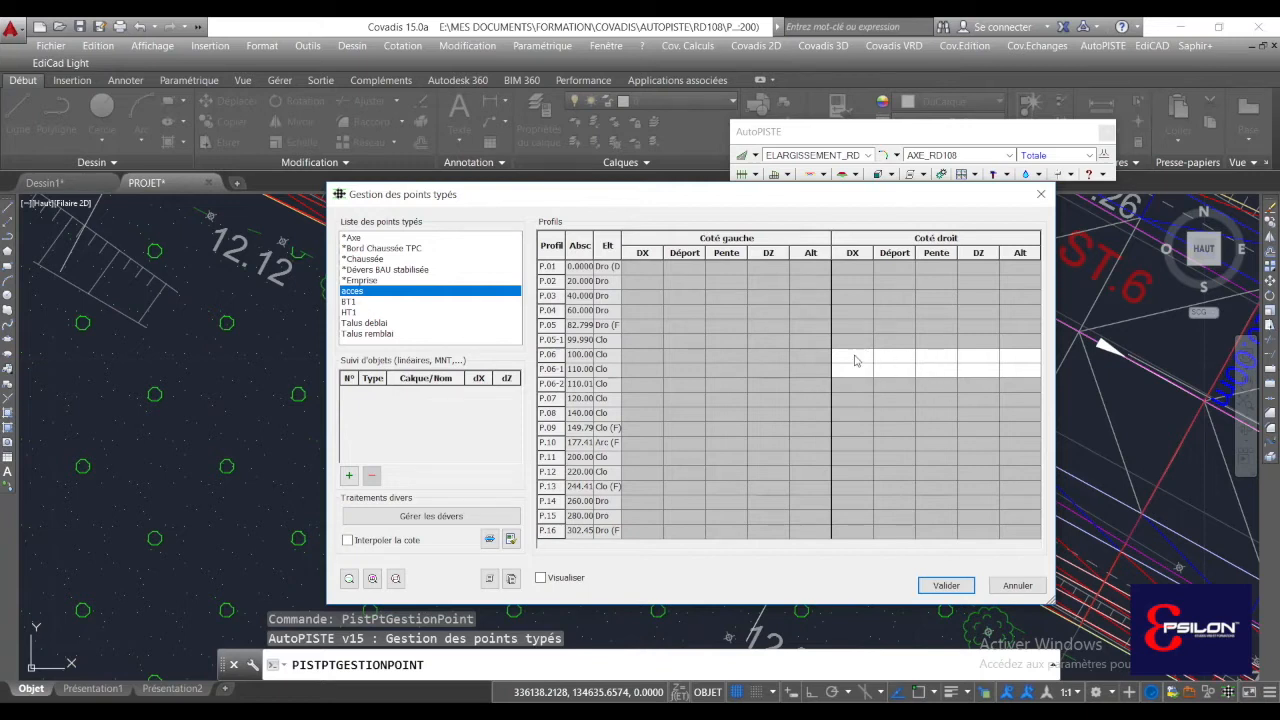
pyautogui.moveTo(555, 354); pyautogui.dragTo(555, 369)
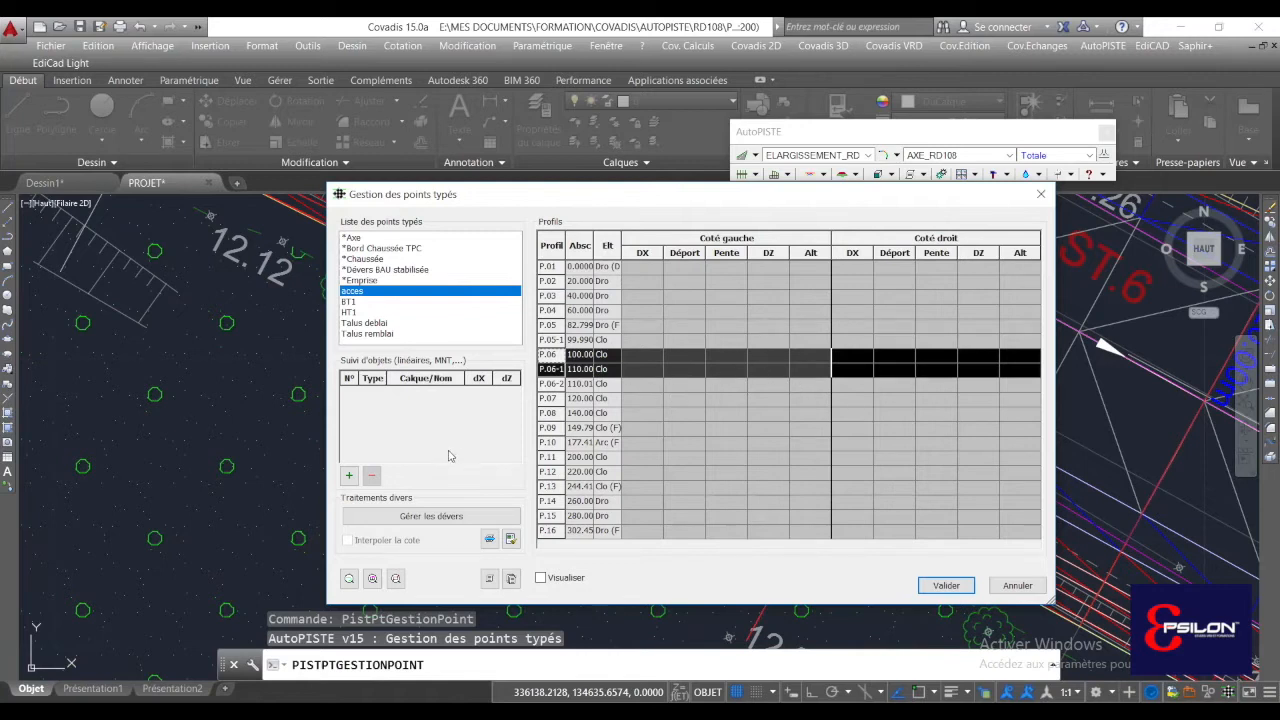
pyautogui.click(741, 375)
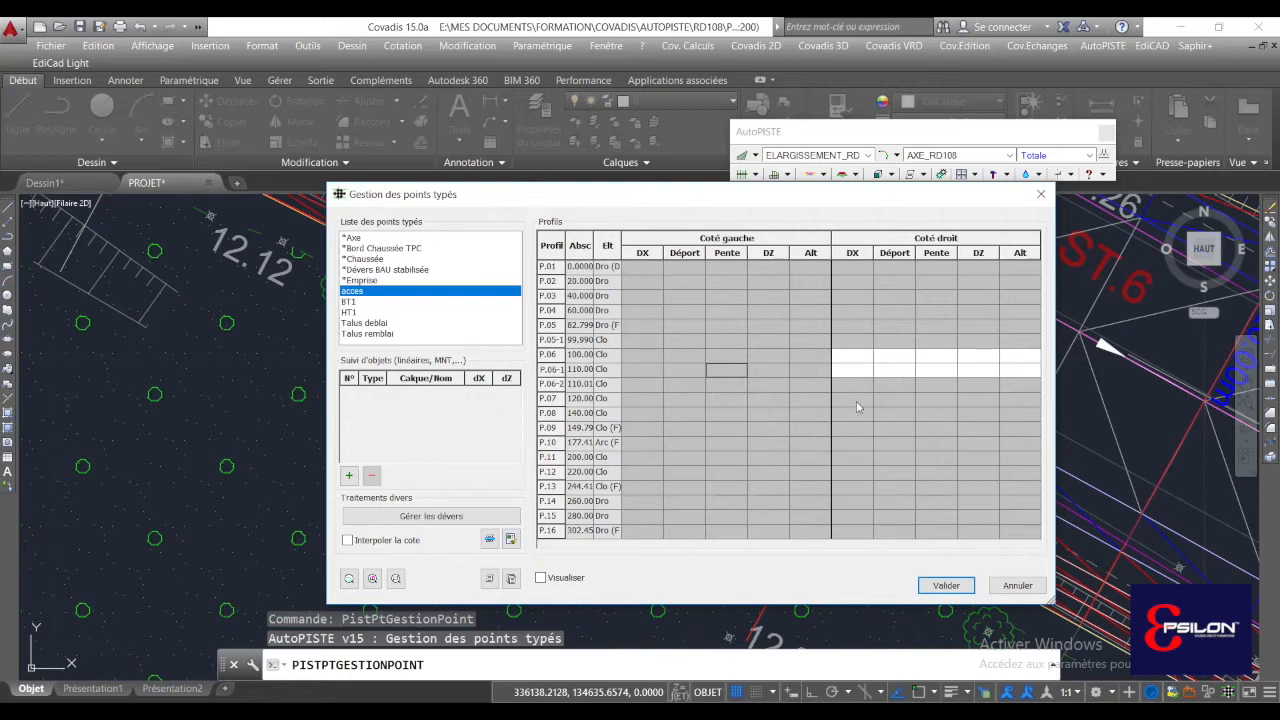
# - Associate the acces point with a projection onto terrain state TN on both sides of the road and validate
pyautogui.click(349, 477)
pyautogui.scroll(3, 650, 418)
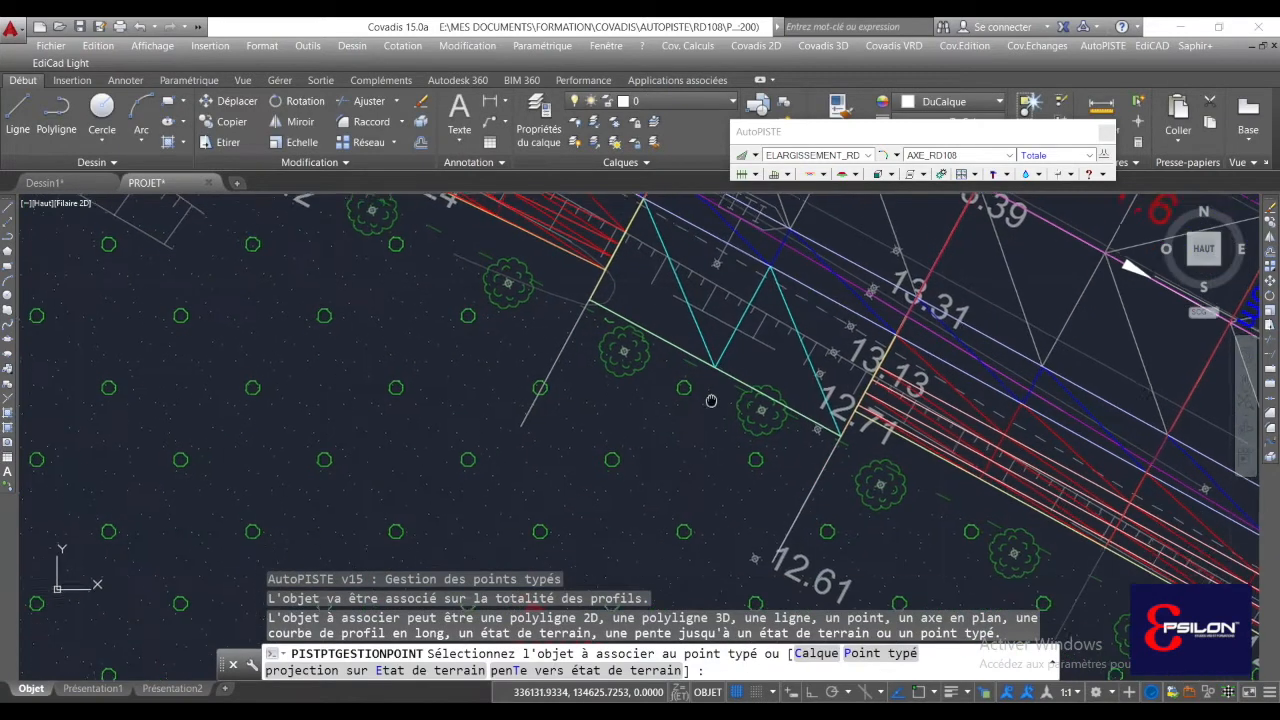
pyautogui.rightClick(630, 414)
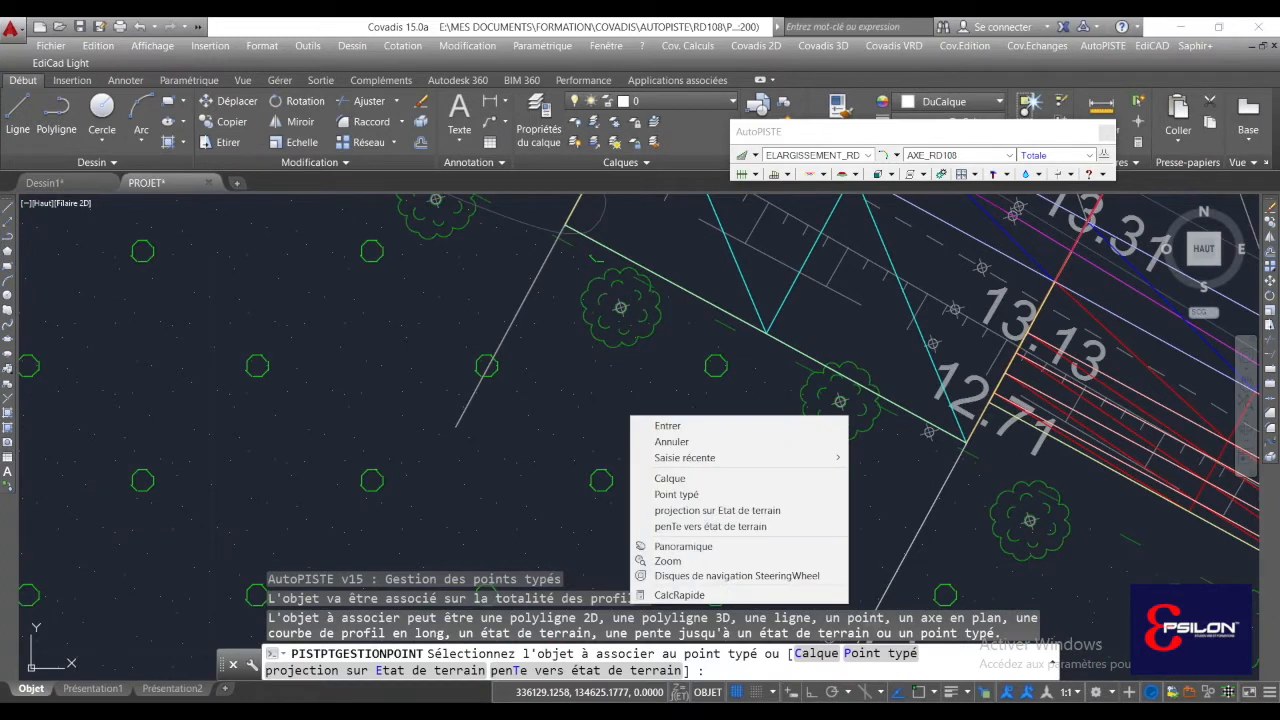
pyautogui.click(735, 512)
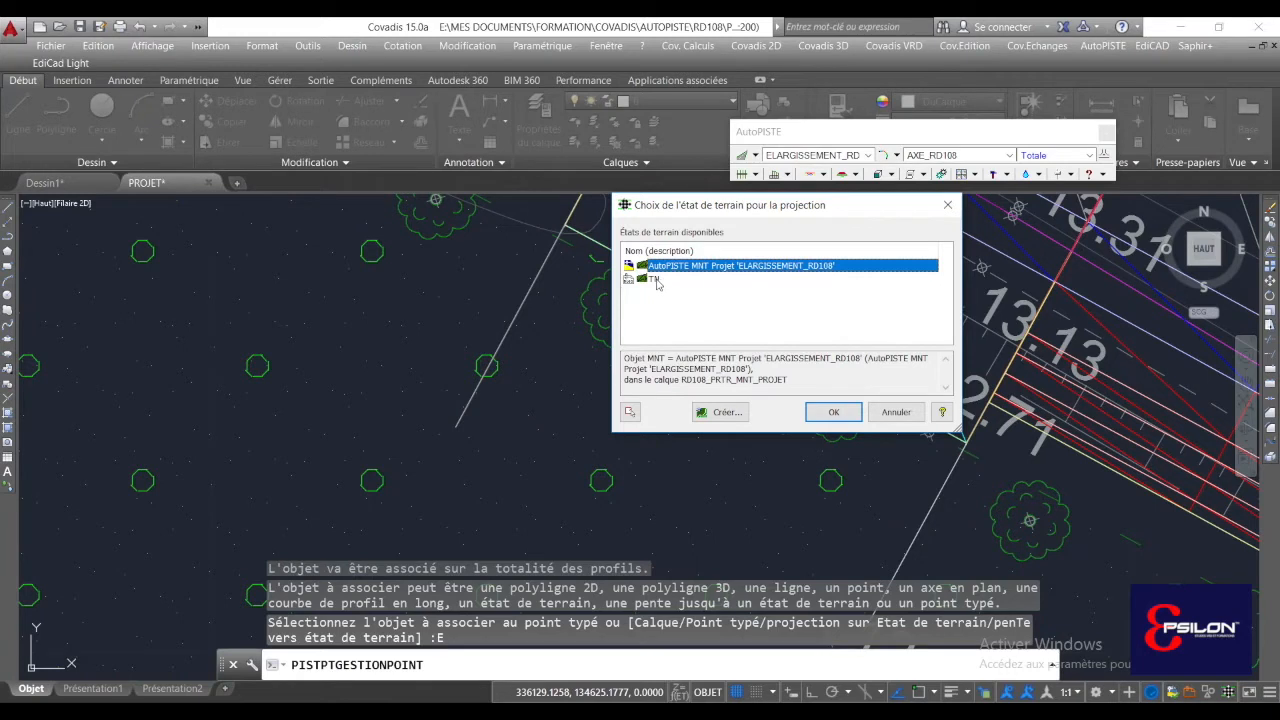
pyautogui.click(655, 280)
pyautogui.click(852, 414)
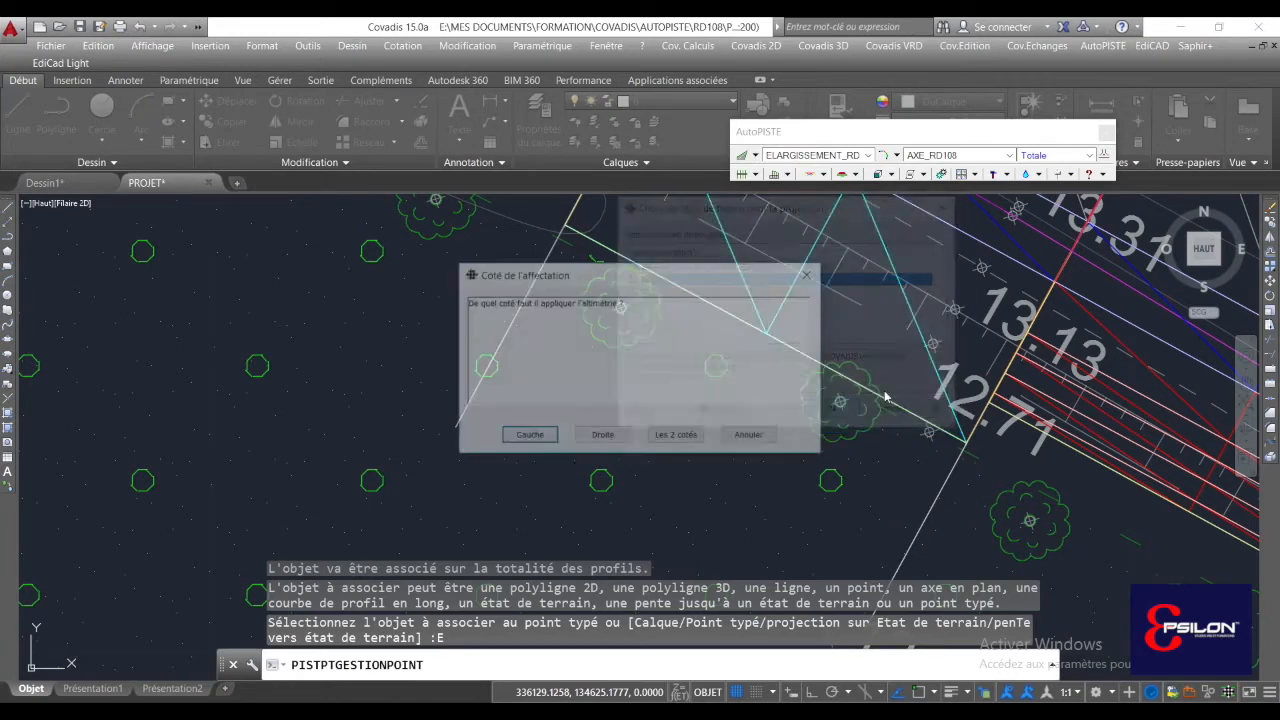
pyautogui.click(677, 437)
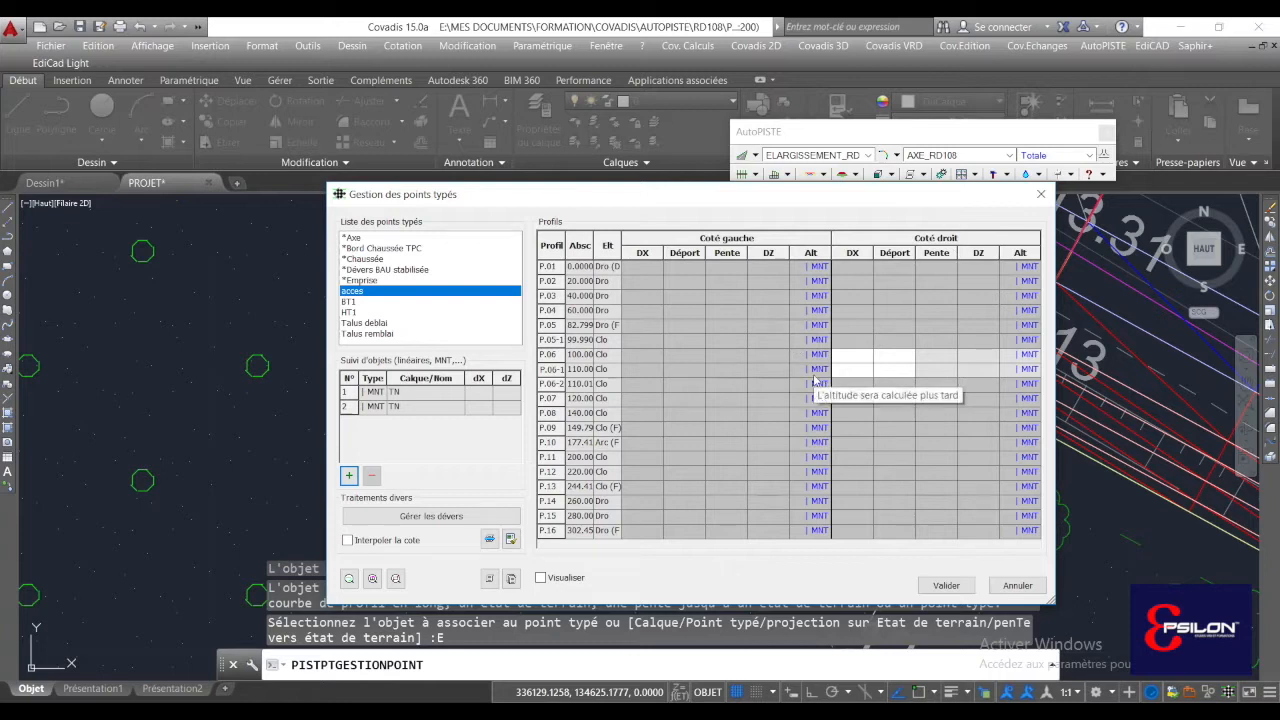
pyautogui.click(944, 586)
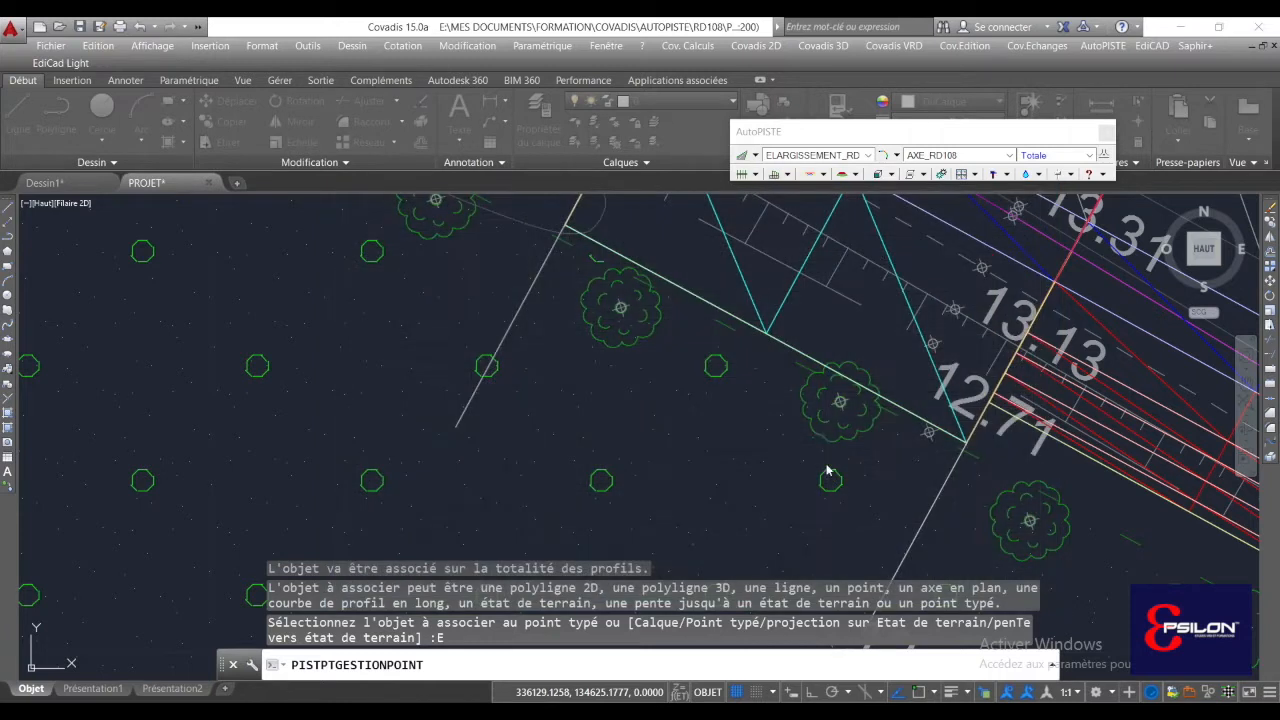
# - Recalculate the project with the acces point following the TN terrain
pyautogui.click(855, 176)
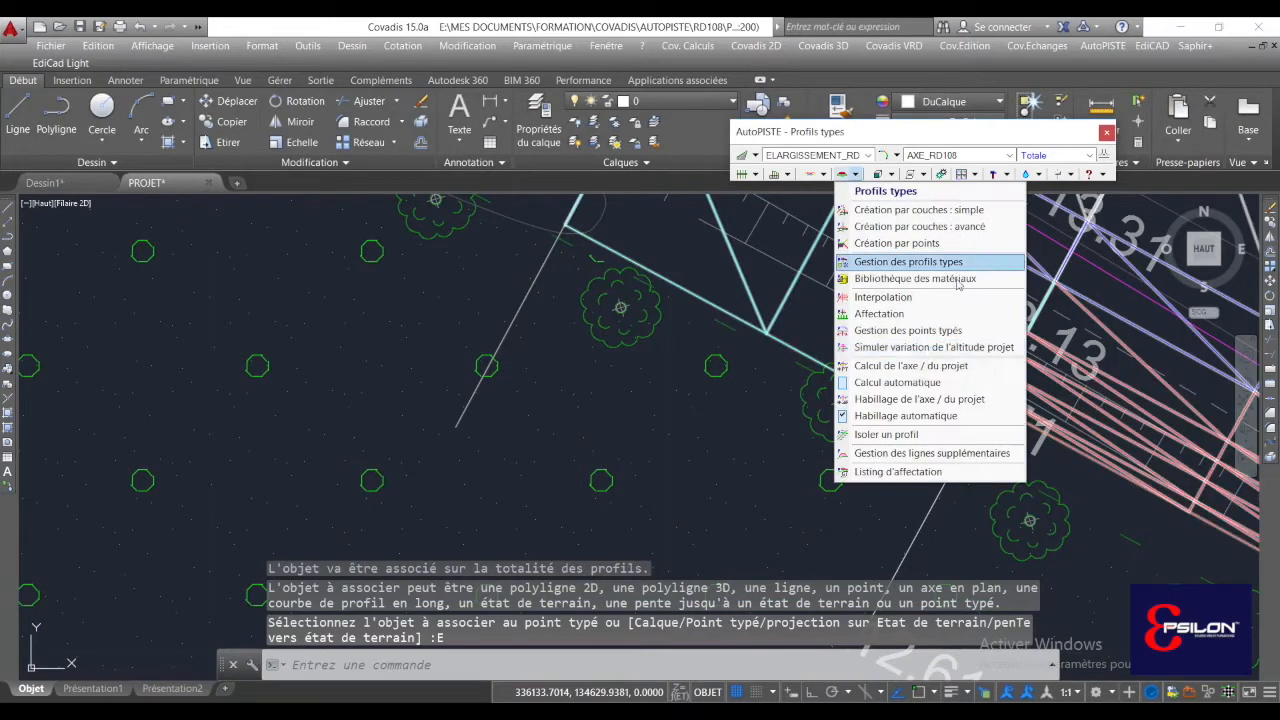
pyautogui.click(907, 366)
pyautogui.click(514, 558)
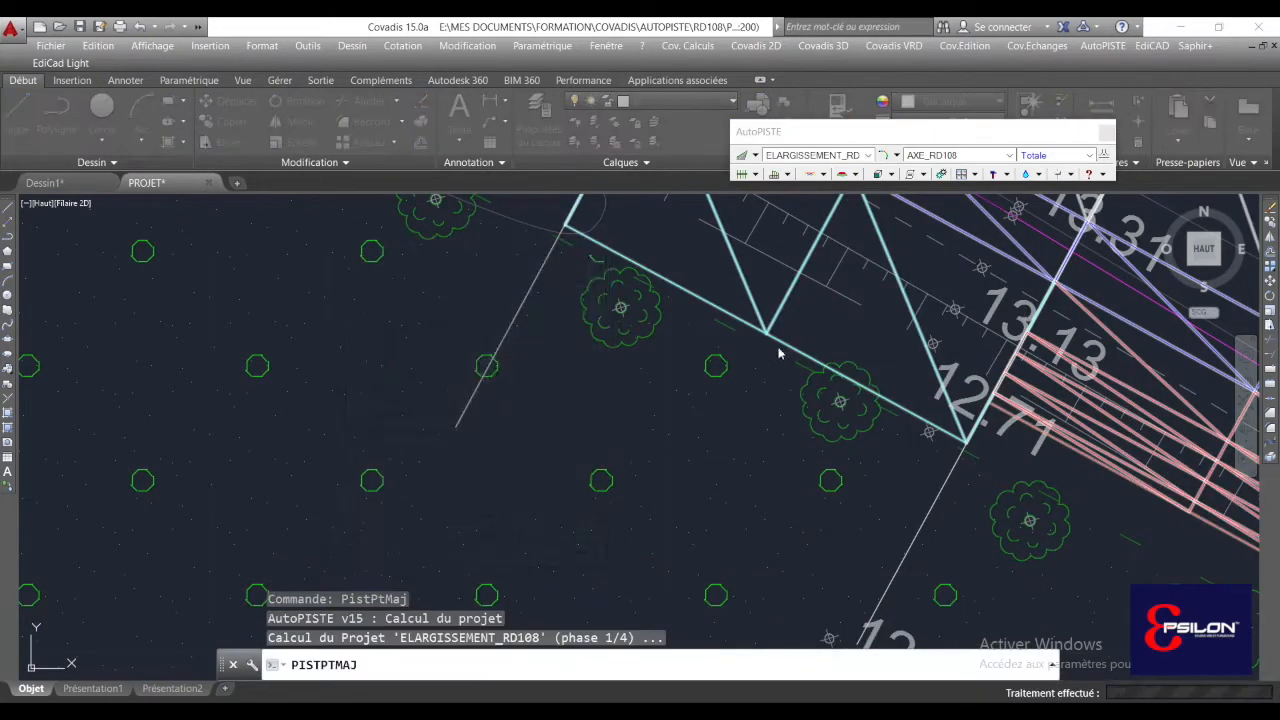
pyautogui.click(596, 444)
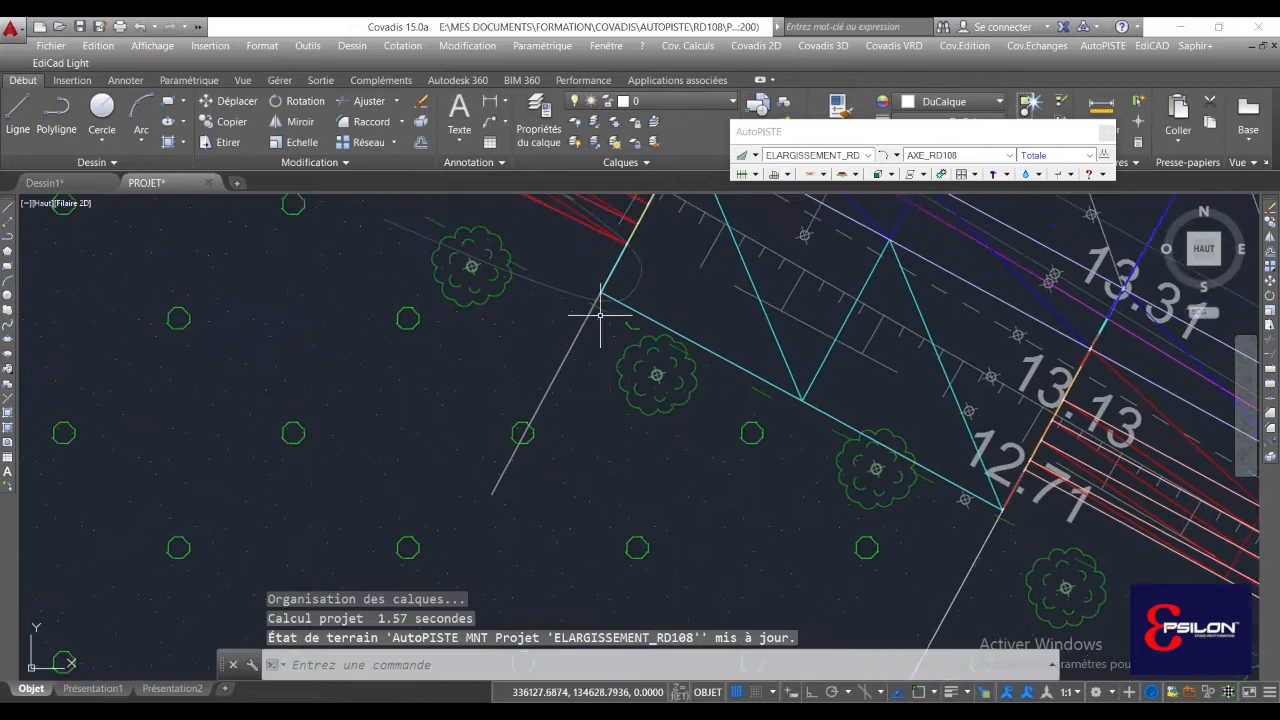
# - Isolate profile P.06, examine where the acces segment meets the ground, check profile P.06-1 and leave the isolated view
pyautogui.click(855, 176)
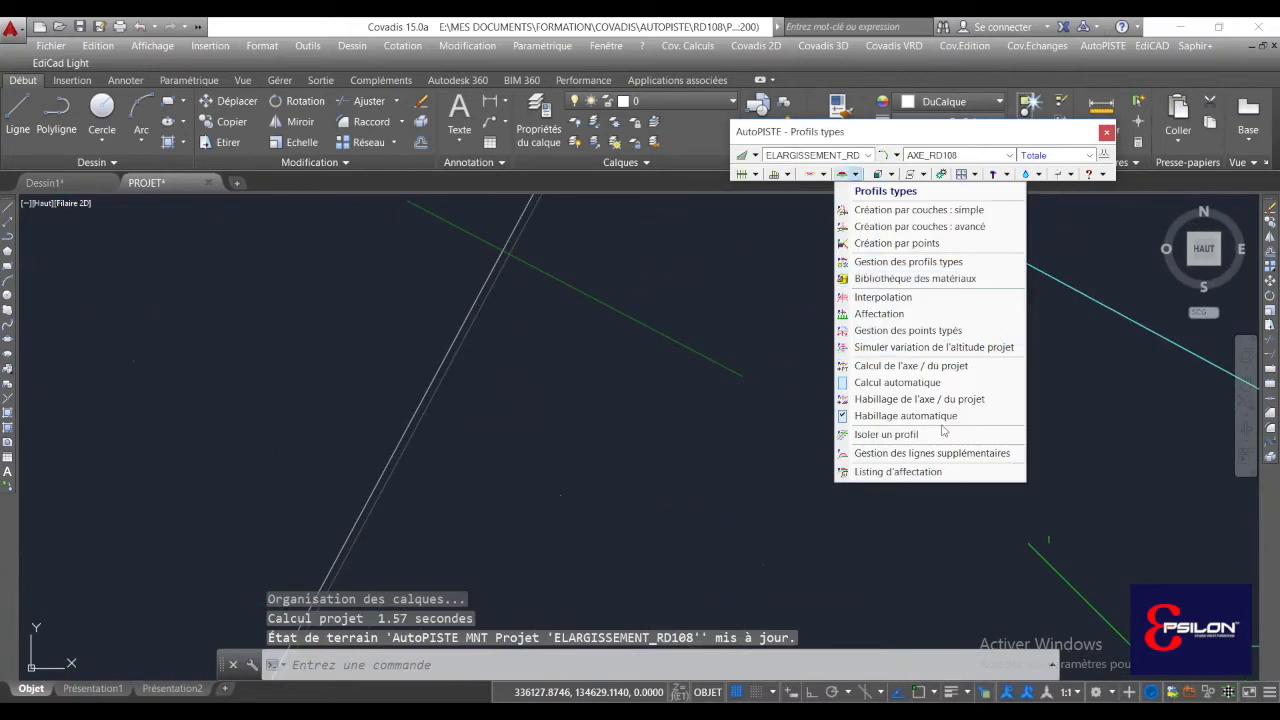
pyautogui.click(900, 428)
pyautogui.click(492, 287)
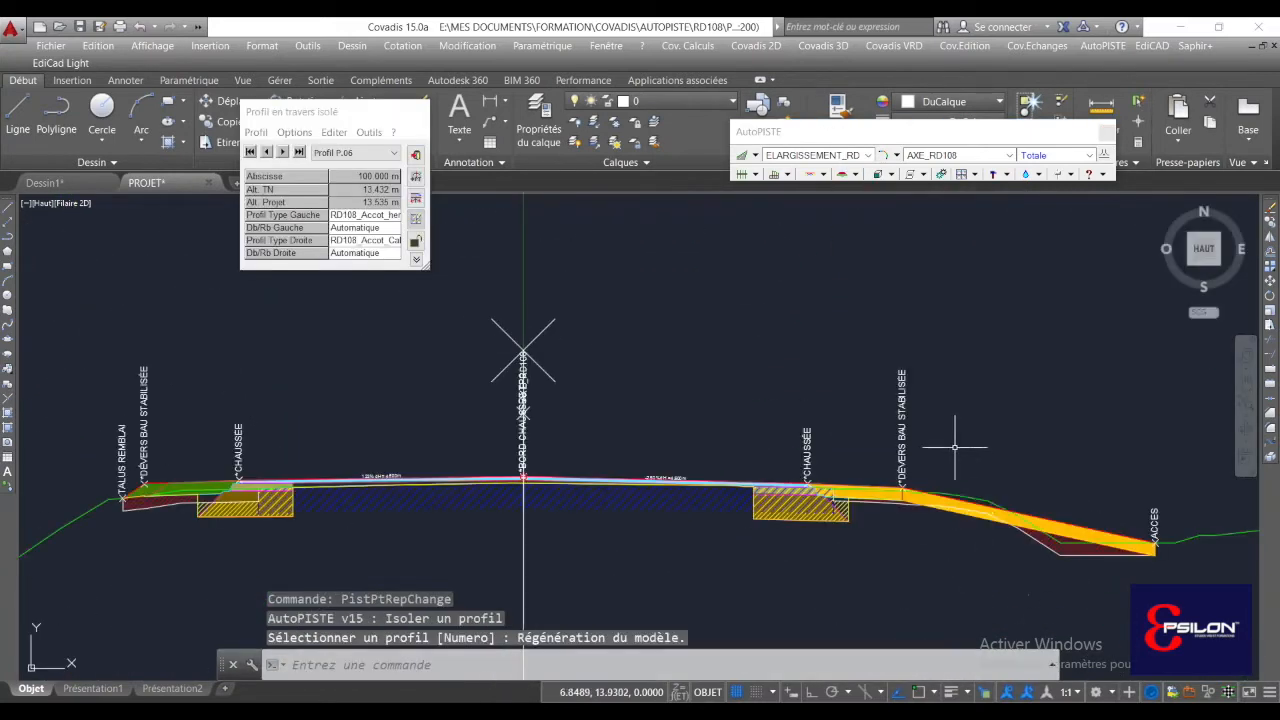
pyautogui.scroll(5, 987, 433)
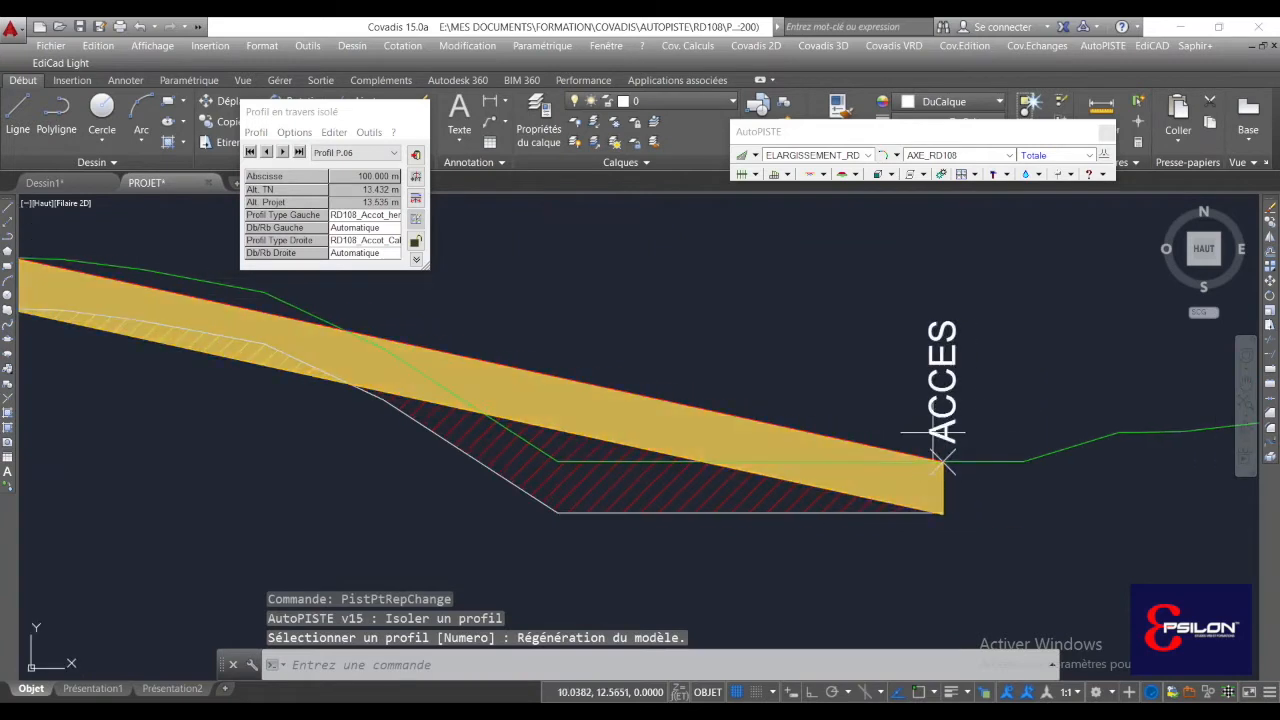
pyautogui.click(283, 152)
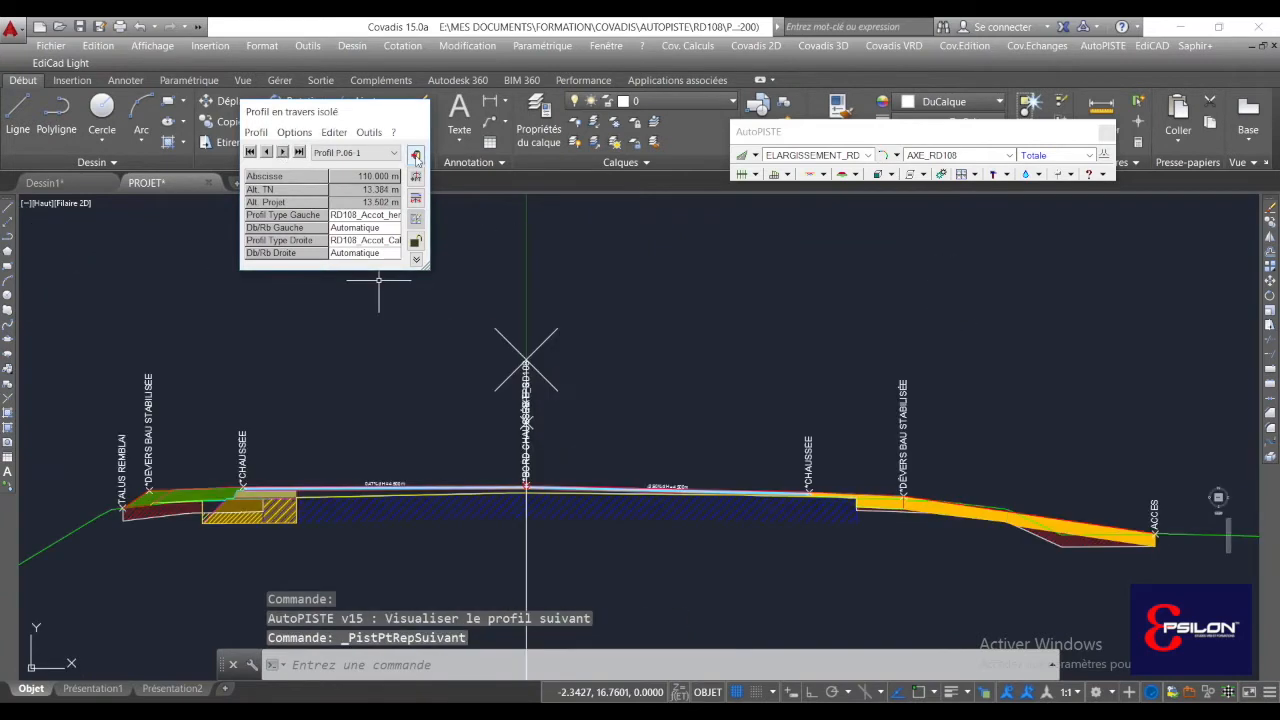
pyautogui.click(416, 157)
# - Examine the recalculated access and its junctions with the adjoining ditch slopes in the plan view
pyautogui.scroll(6, 785, 443)
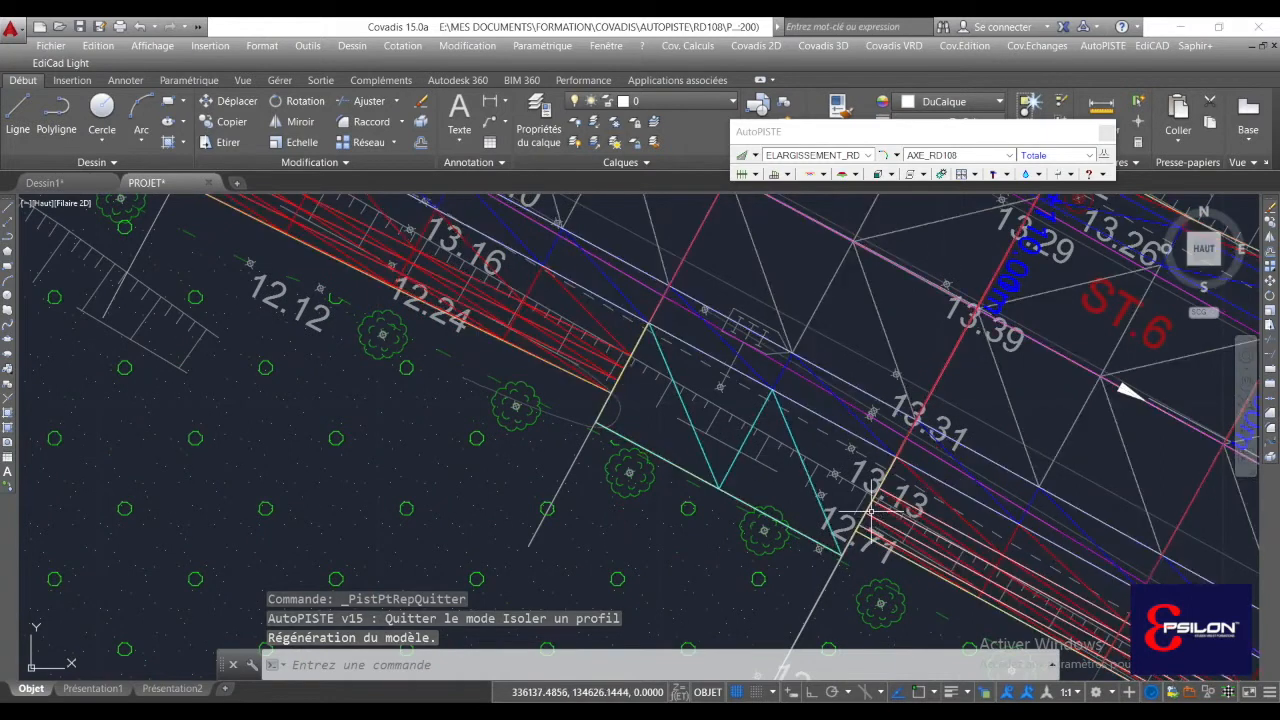
pyautogui.moveTo(662, 421); pyautogui.dragTo(697, 447, button='middle')
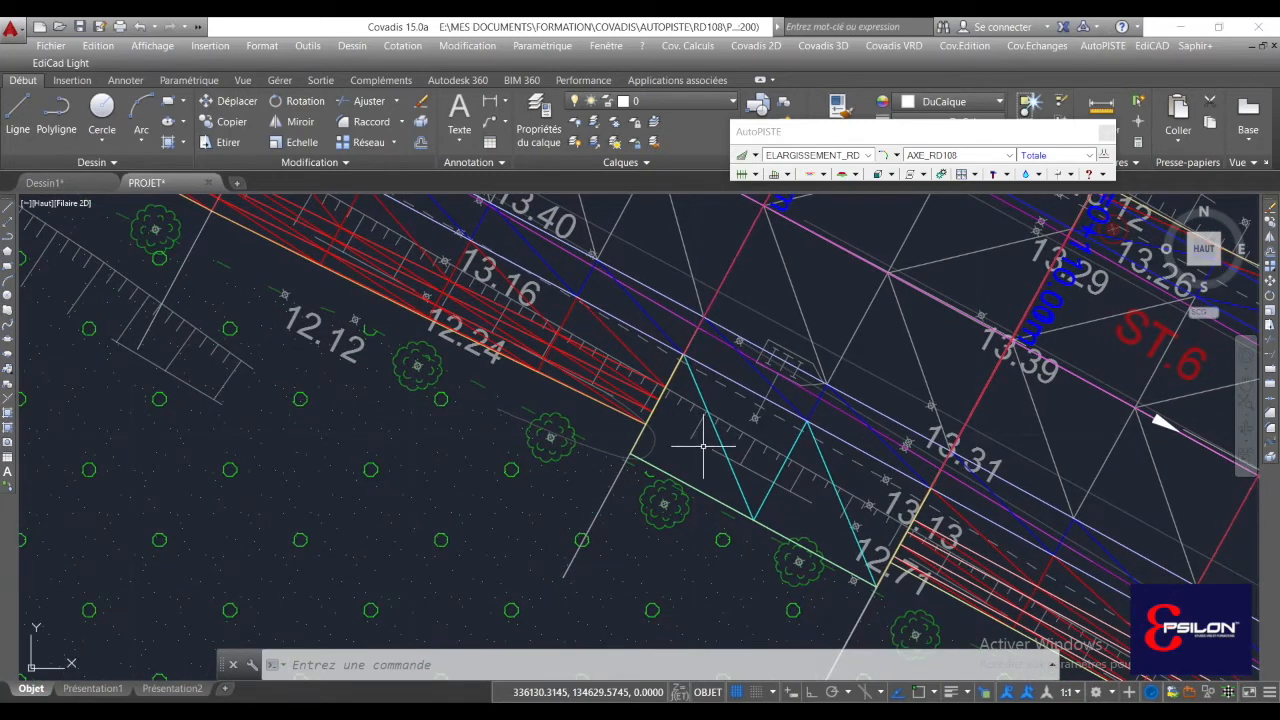
pyautogui.scroll(4, 890, 530)
pyautogui.moveTo(905, 522); pyautogui.dragTo(963, 529, button='middle')
pyautogui.scroll(-4, 963, 529)
pyautogui.moveTo(793, 387); pyautogui.dragTo(806, 440, button='middle')
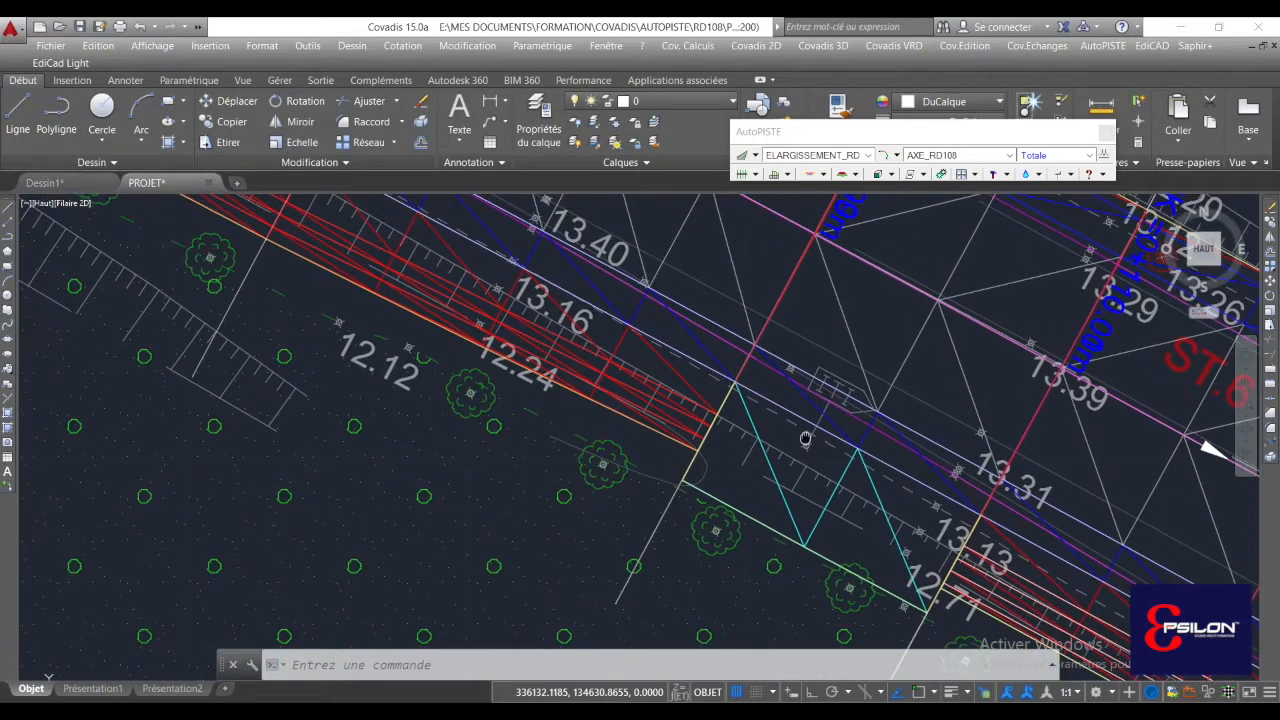
# - Display the Covadis tools for Assainissement et réseaux divers and place them clear of the access area
pyautogui.click(910, 50)
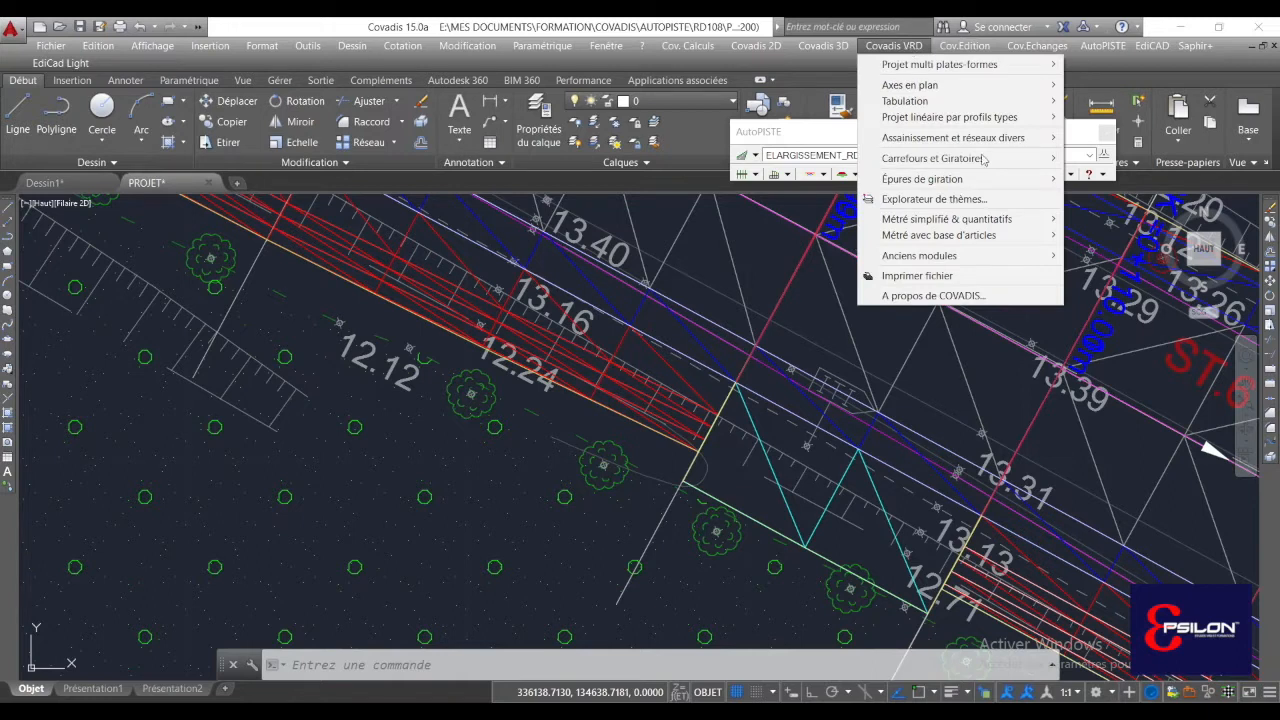
pyautogui.moveTo(990, 140)
pyautogui.click(1107, 145)
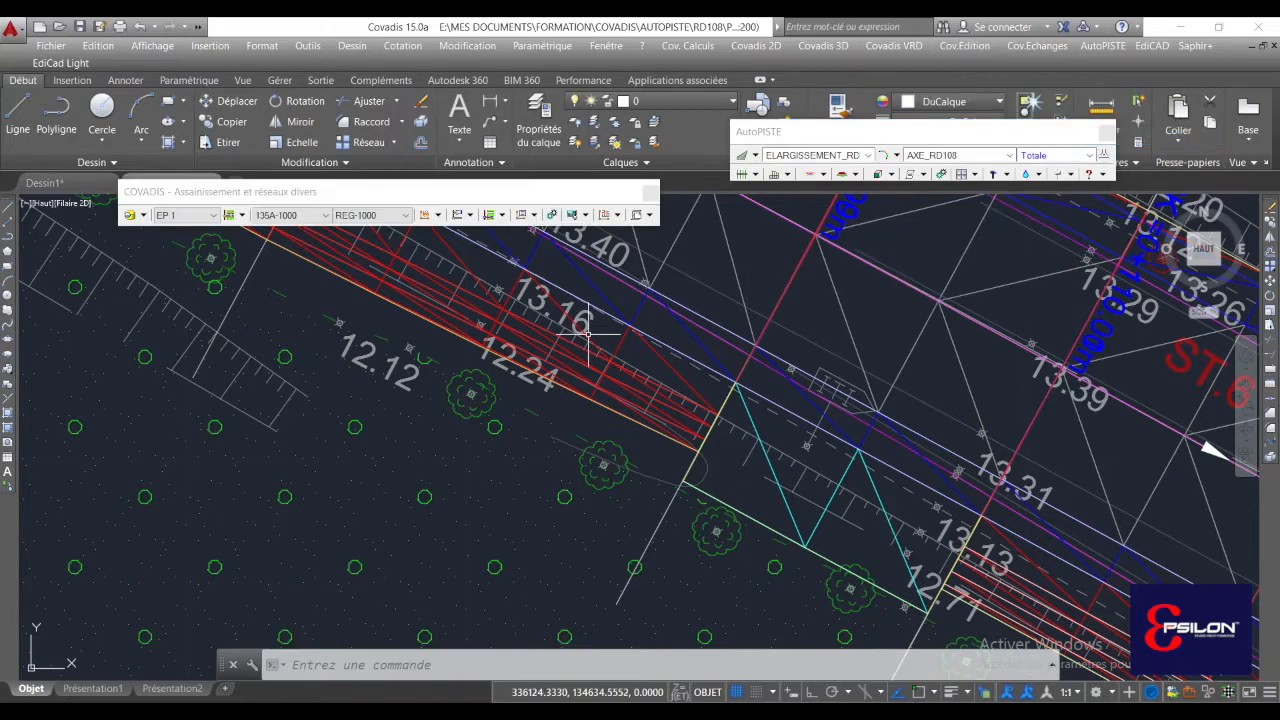
pyautogui.moveTo(420, 194); pyautogui.dragTo(295, 263)
pyautogui.moveTo(809, 475); pyautogui.dragTo(729, 407, button='middle')
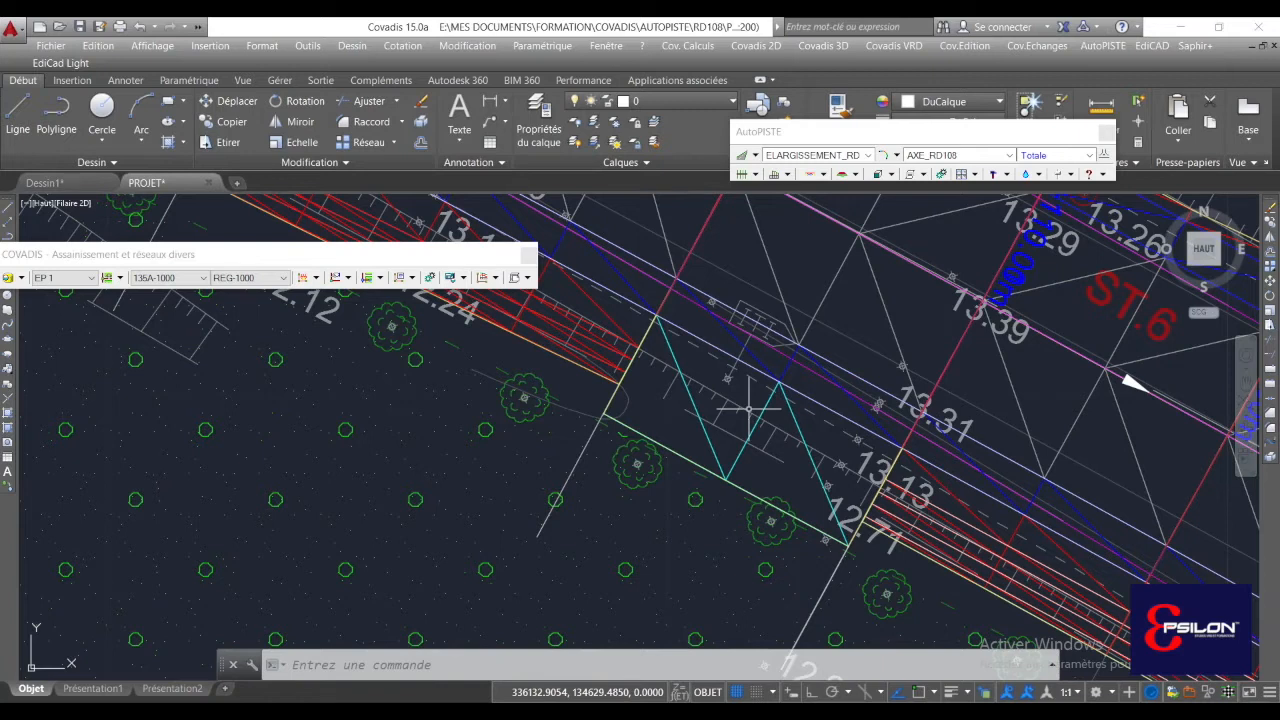
# - Look over the drawing's layer list and inspect the ditch ends on either side of the access in plan
pyautogui.click(539, 115)
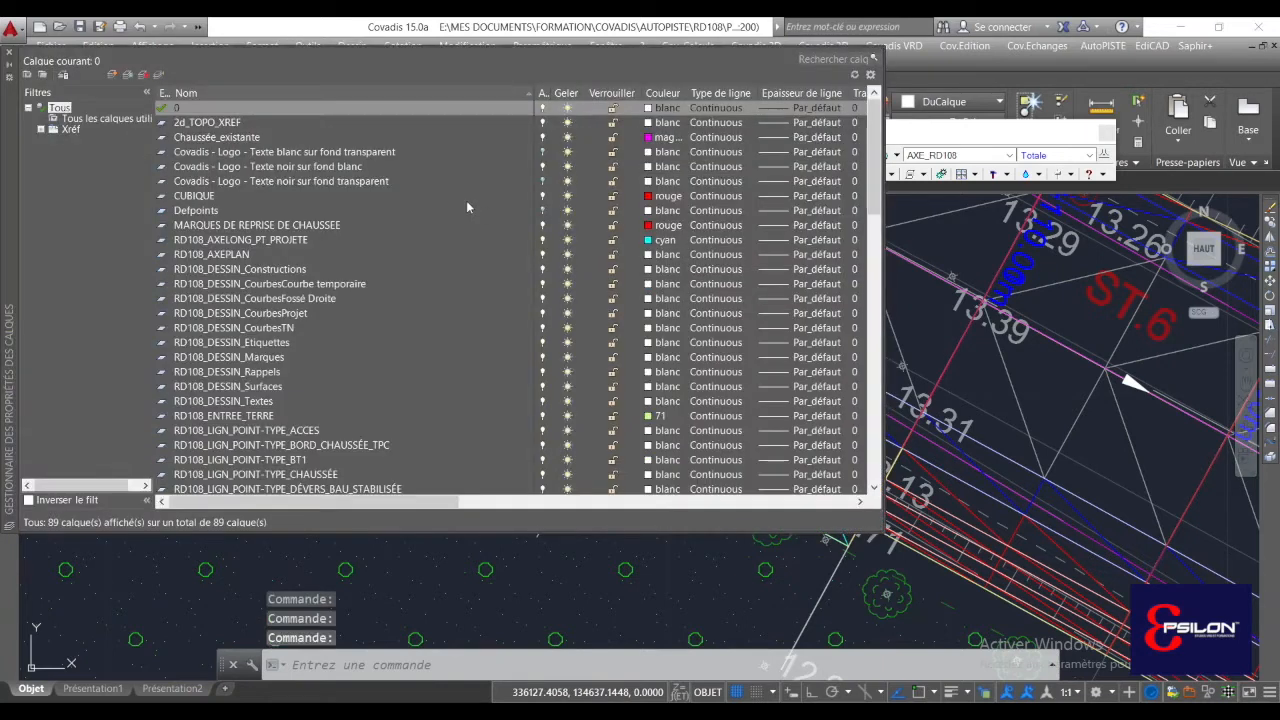
pyautogui.click(8, 54)
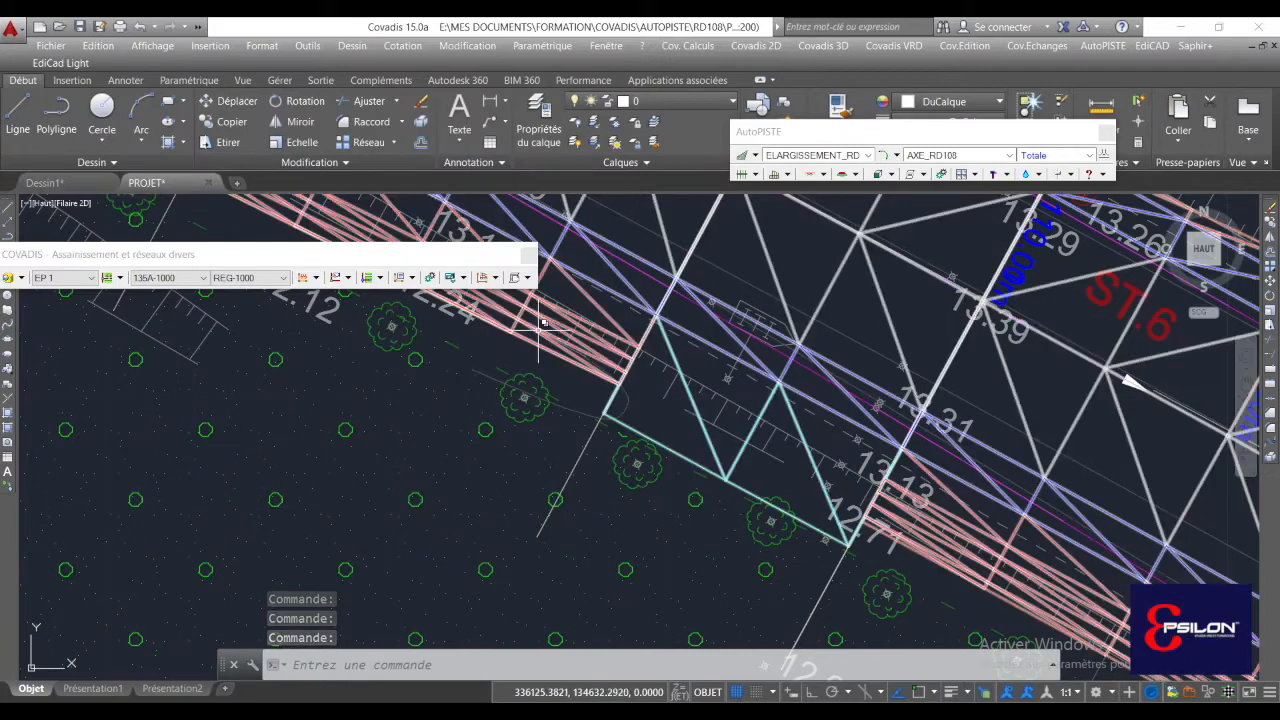
pyautogui.scroll(3, 540, 323)
pyautogui.scroll(-2, 637, 349)
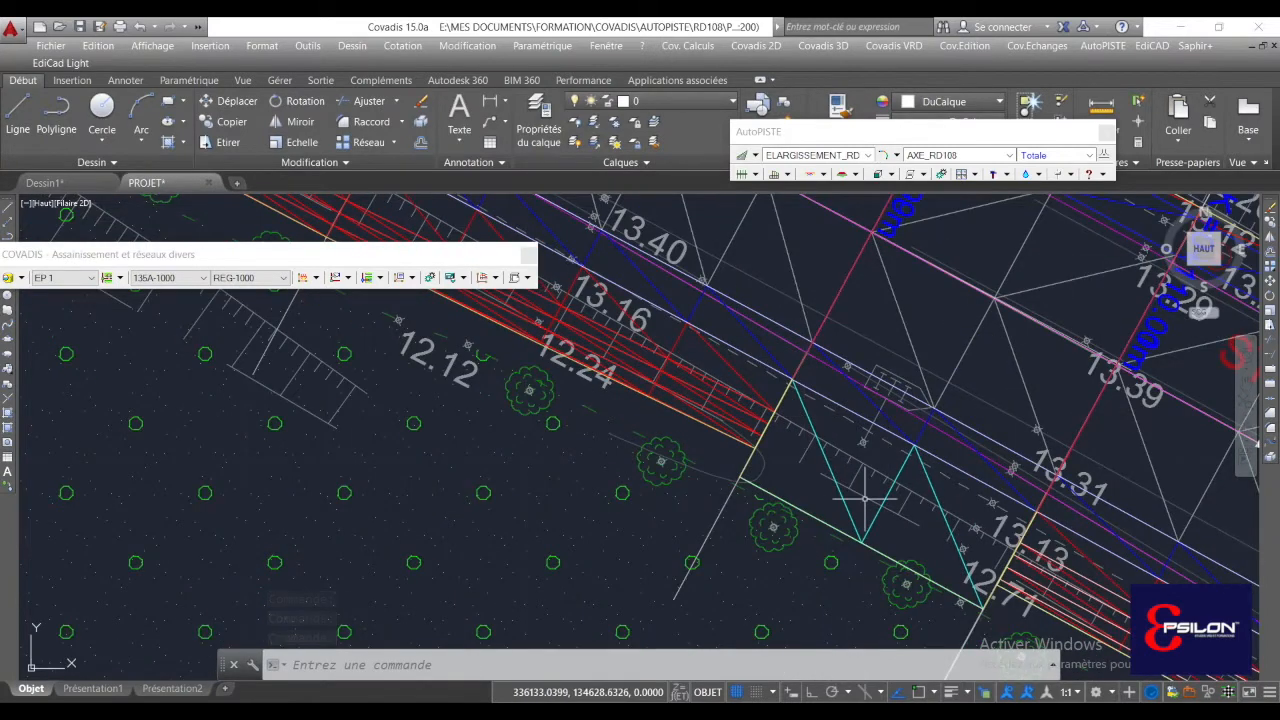
pyautogui.moveTo(864, 497); pyautogui.dragTo(851, 465, button='middle')
pyautogui.moveTo(650, 451); pyautogui.dragTo(686, 457, button='middle')
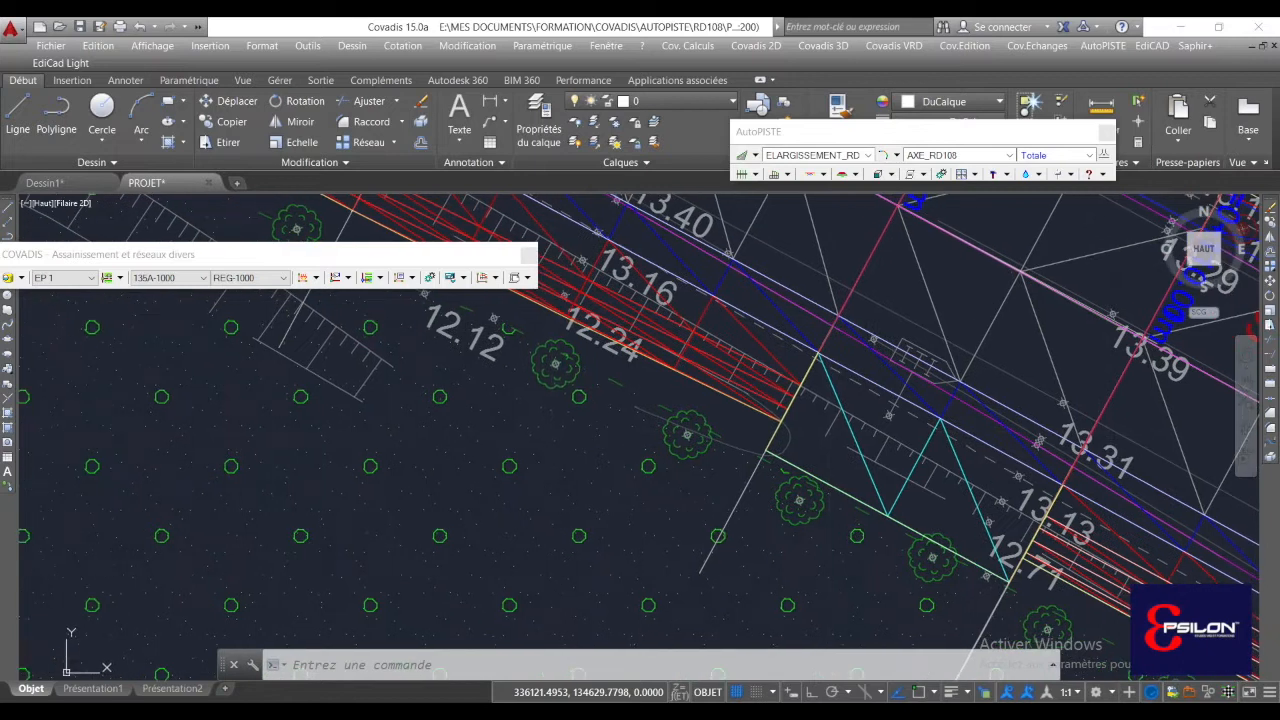
pyautogui.click(1012, 551)
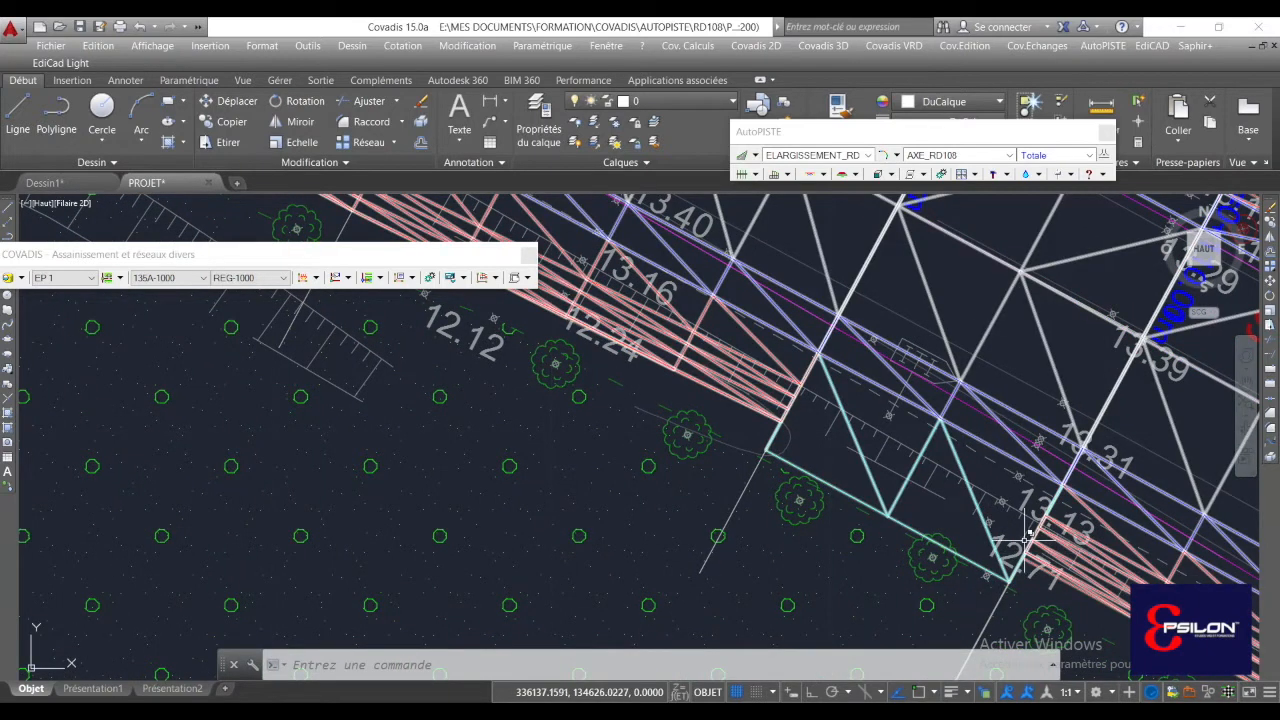
pyautogui.moveTo(790, 424); pyautogui.dragTo(823, 429, button='middle')
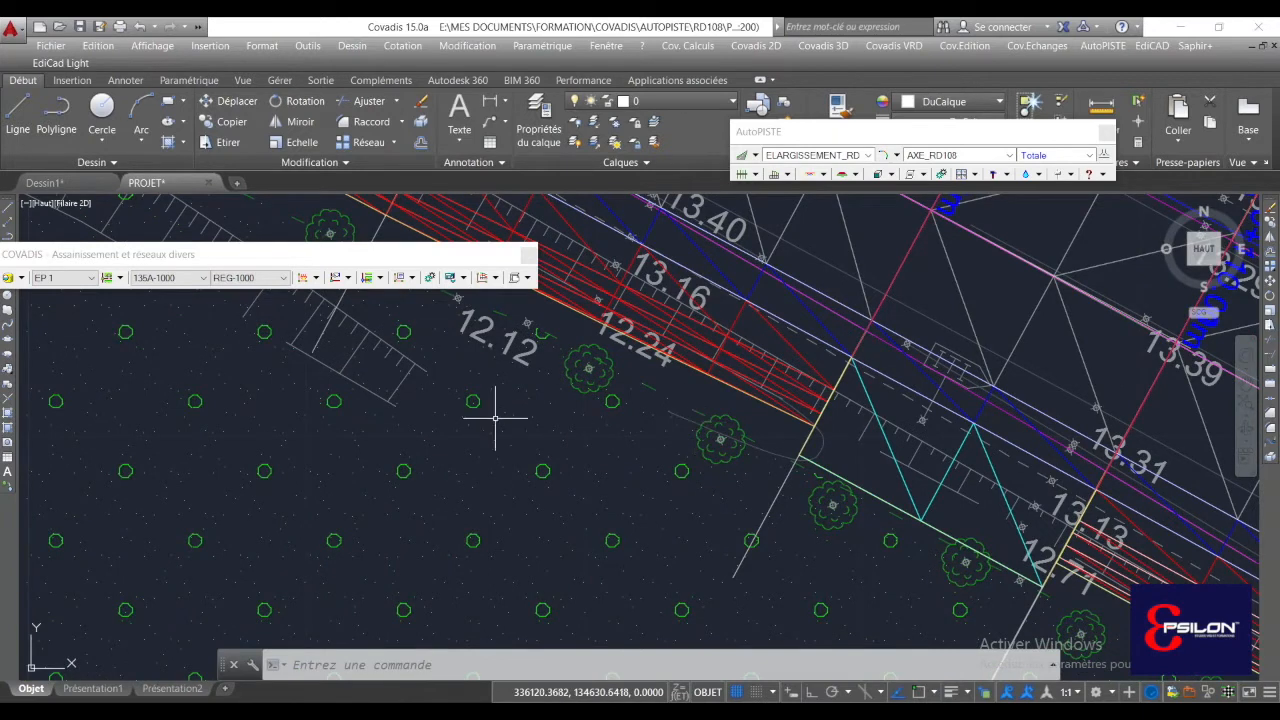
# - View the general parameters of the drainage networks and close them
pyautogui.moveTo(214, 255); pyautogui.dragTo(287, 248)
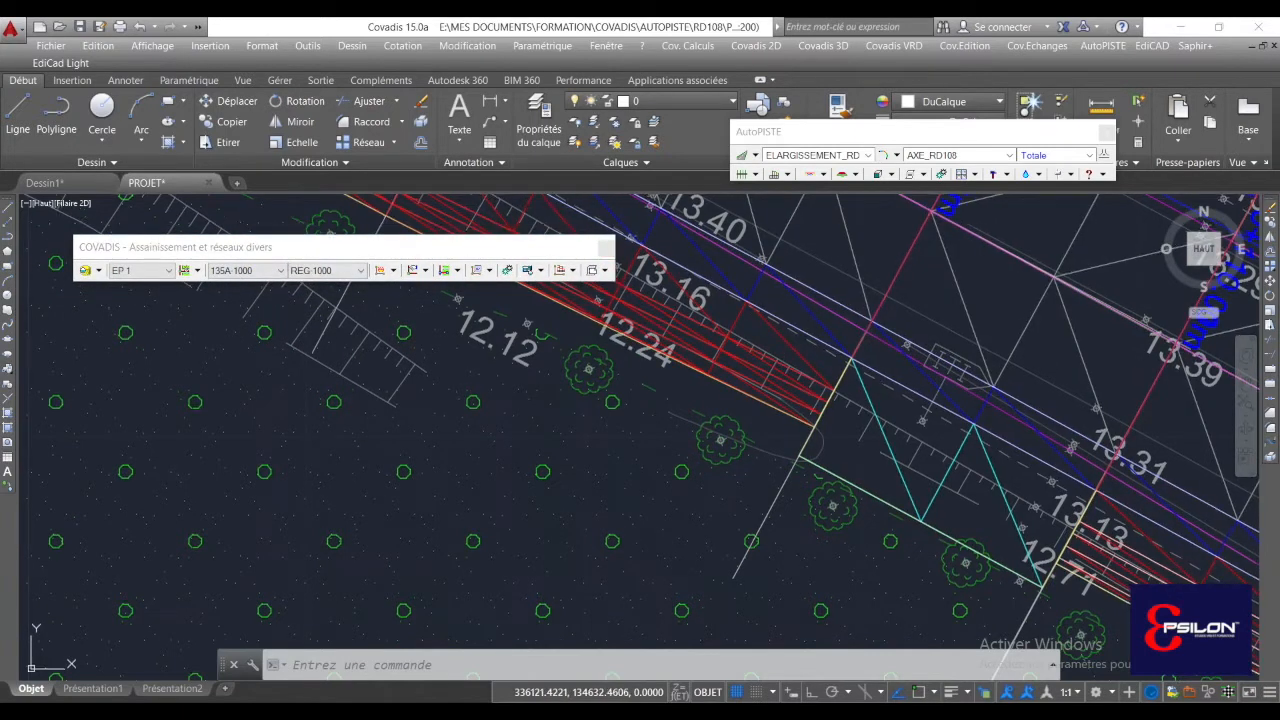
pyautogui.moveTo(600, 370); pyautogui.dragTo(634, 356, button='middle')
pyautogui.click(97, 270)
pyautogui.click(158, 290)
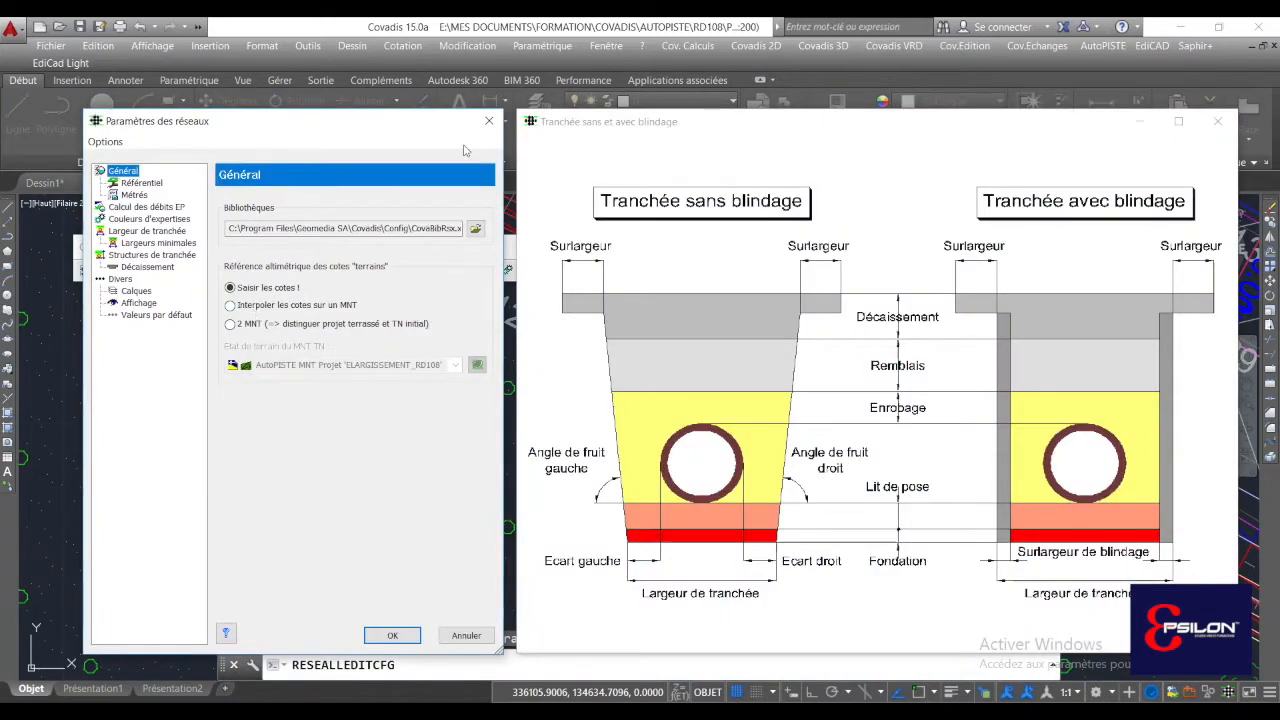
pyautogui.click(489, 121)
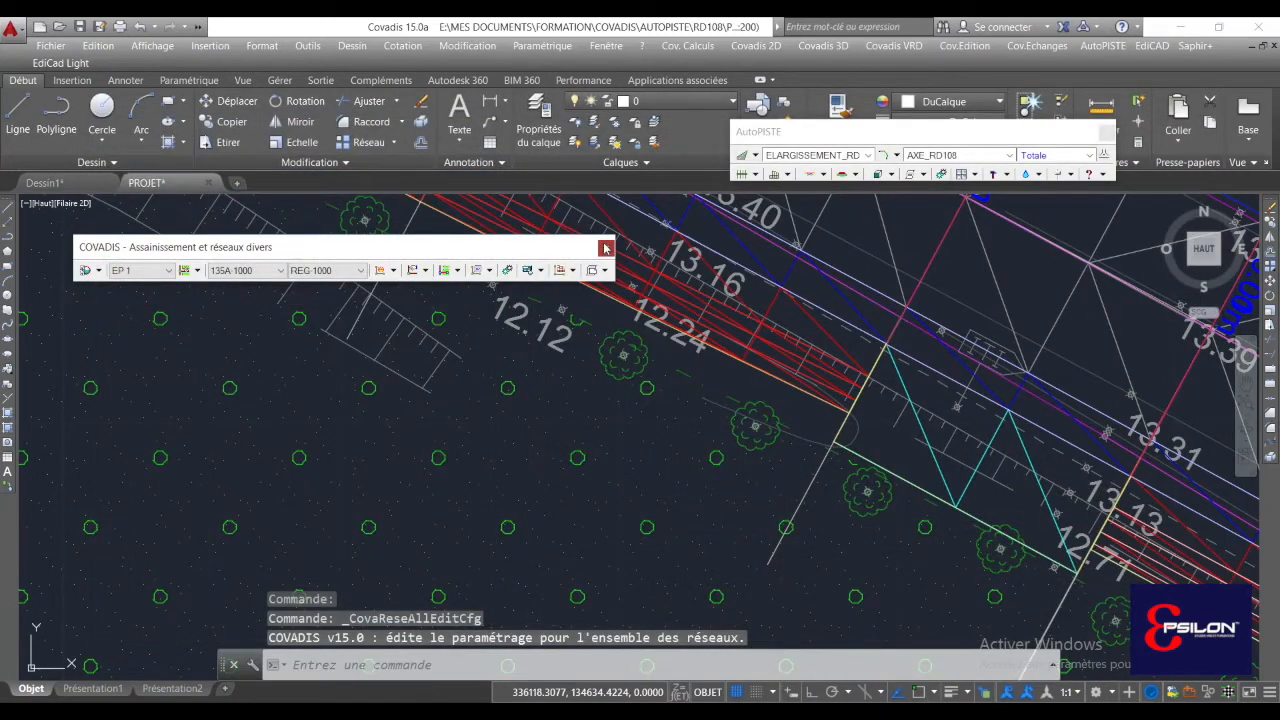
# - Recalculate the ELARGISSEMENT_RD108 project with the Tn element included in the project MNT, ignoring the current ditch altitudes
pyautogui.click(605, 248)
pyautogui.scroll(-8, 1067, 528)
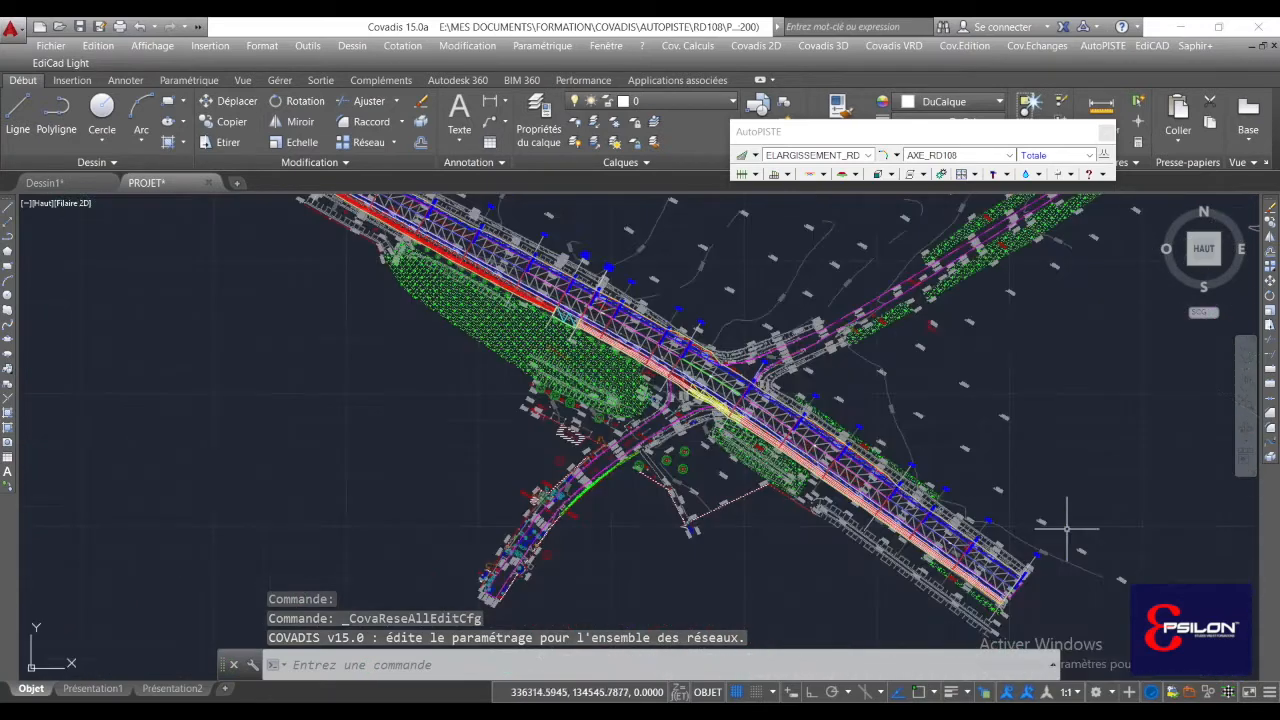
pyautogui.click(855, 175)
pyautogui.click(900, 366)
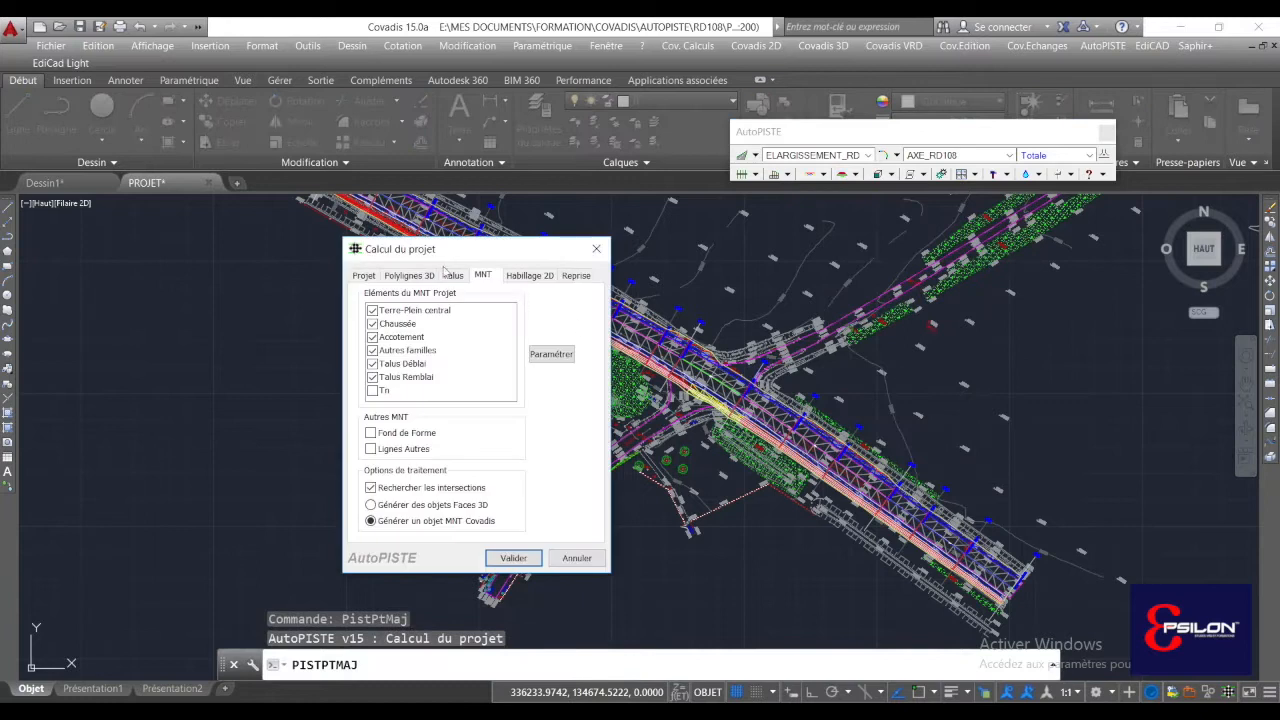
pyautogui.click(374, 391)
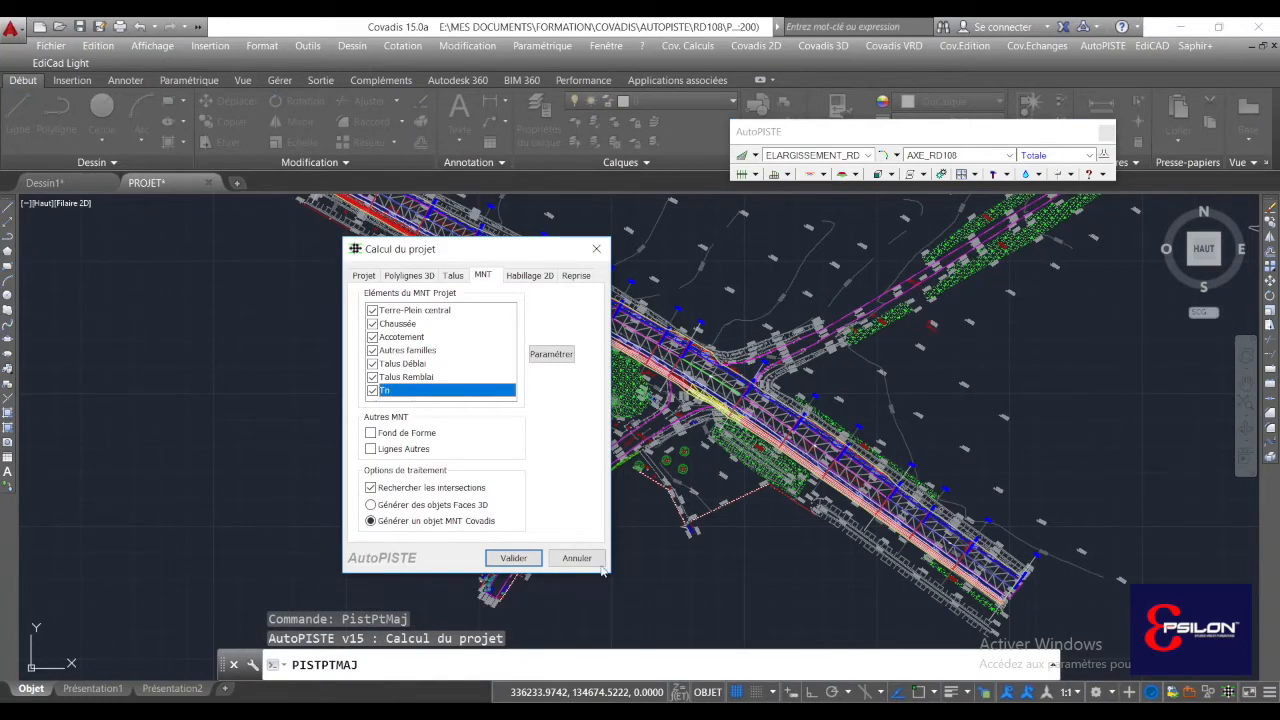
pyautogui.click(518, 559)
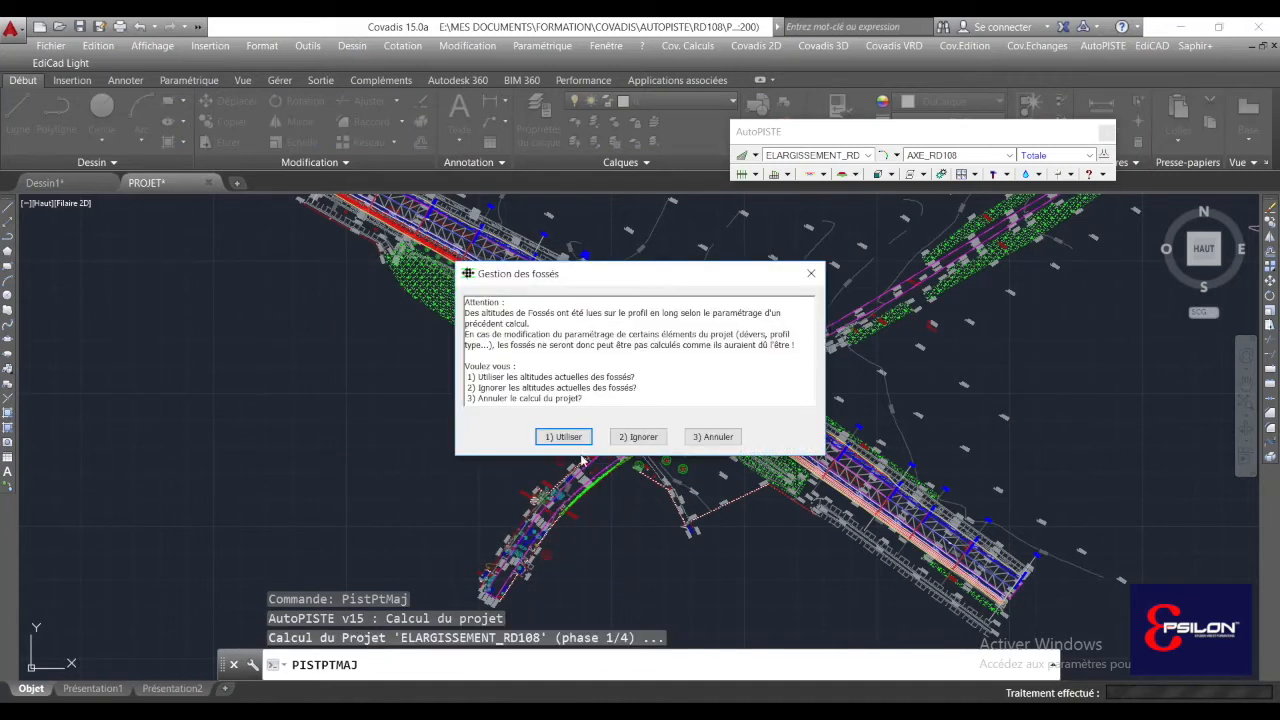
pyautogui.click(642, 437)
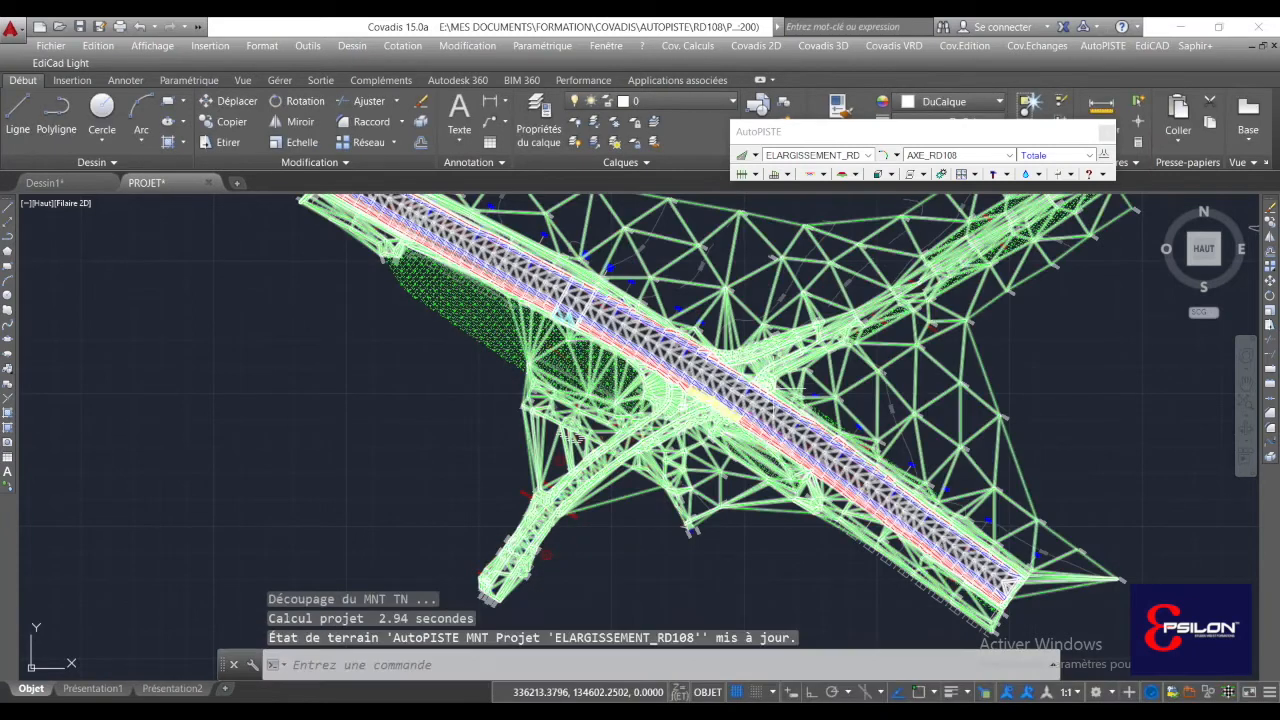
pyautogui.moveTo(667, 311); pyautogui.dragTo(815, 350, button='middle')
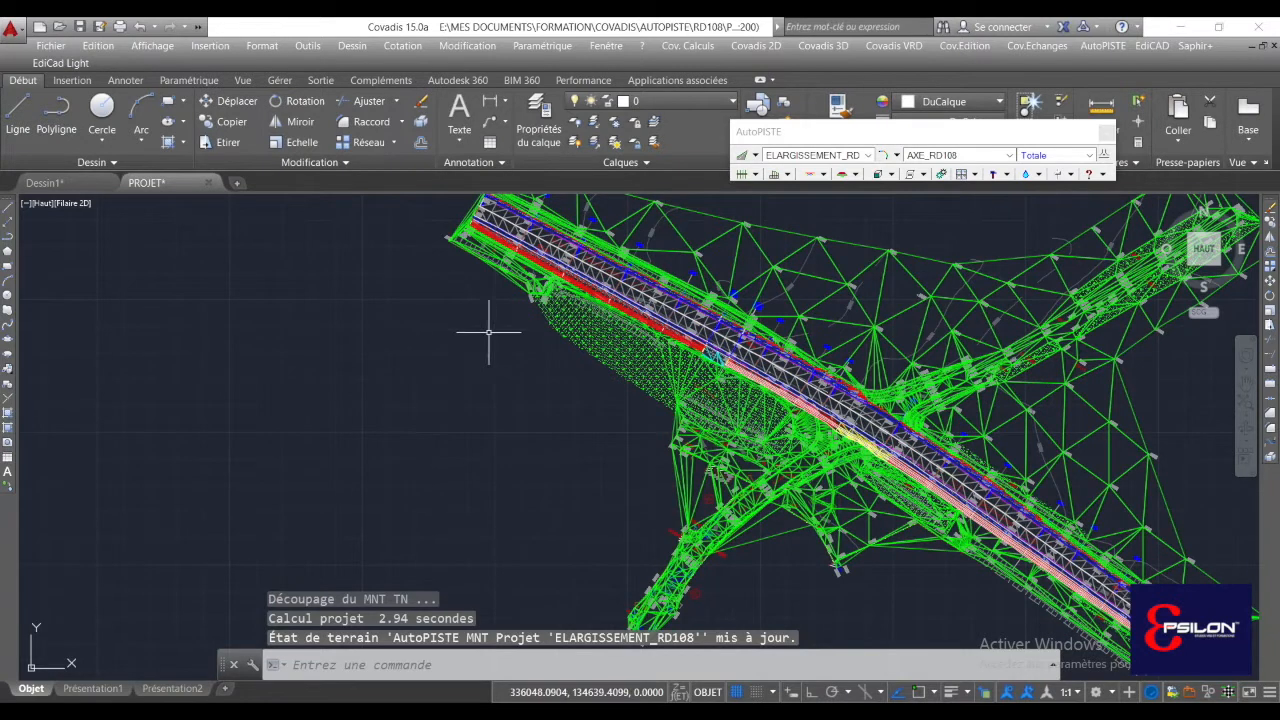
pyautogui.scroll(2, 712, 328)
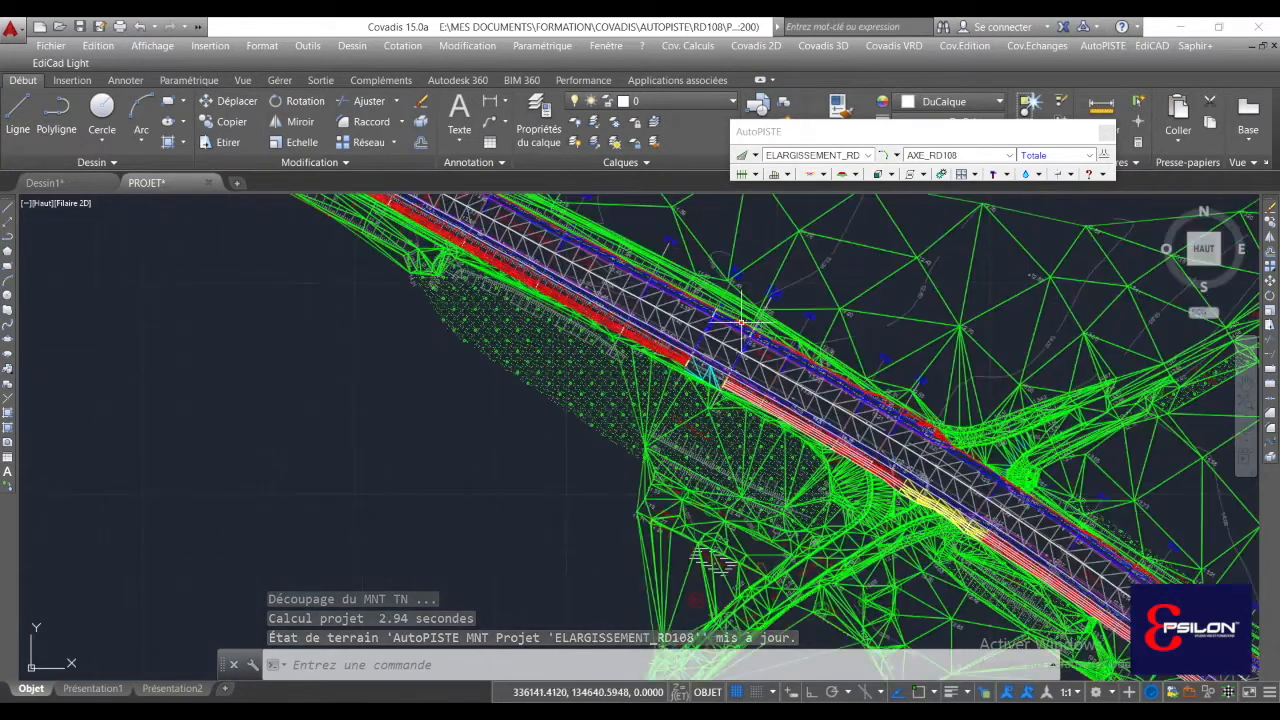
# - Bring back the Covadis Assainissement et réseaux divers tools and reposition them slightly over the drawing
pyautogui.click(893, 45)
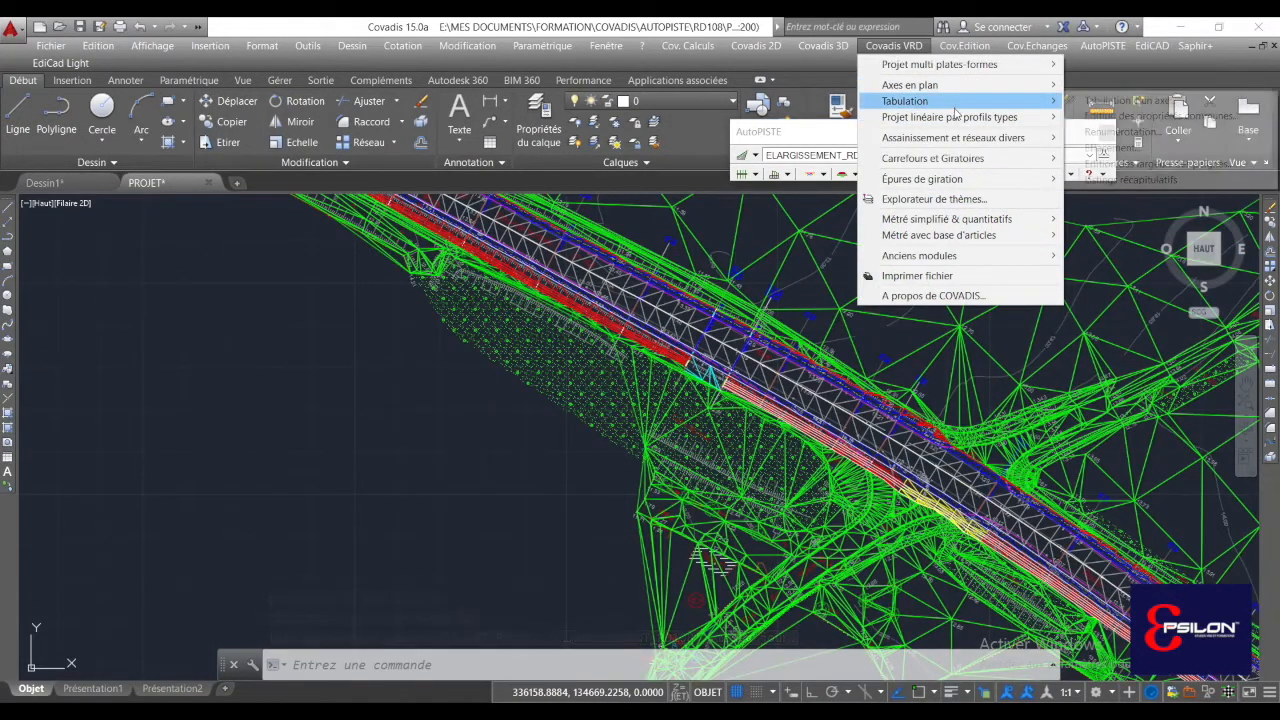
pyautogui.moveTo(973, 139)
pyautogui.click(1137, 137)
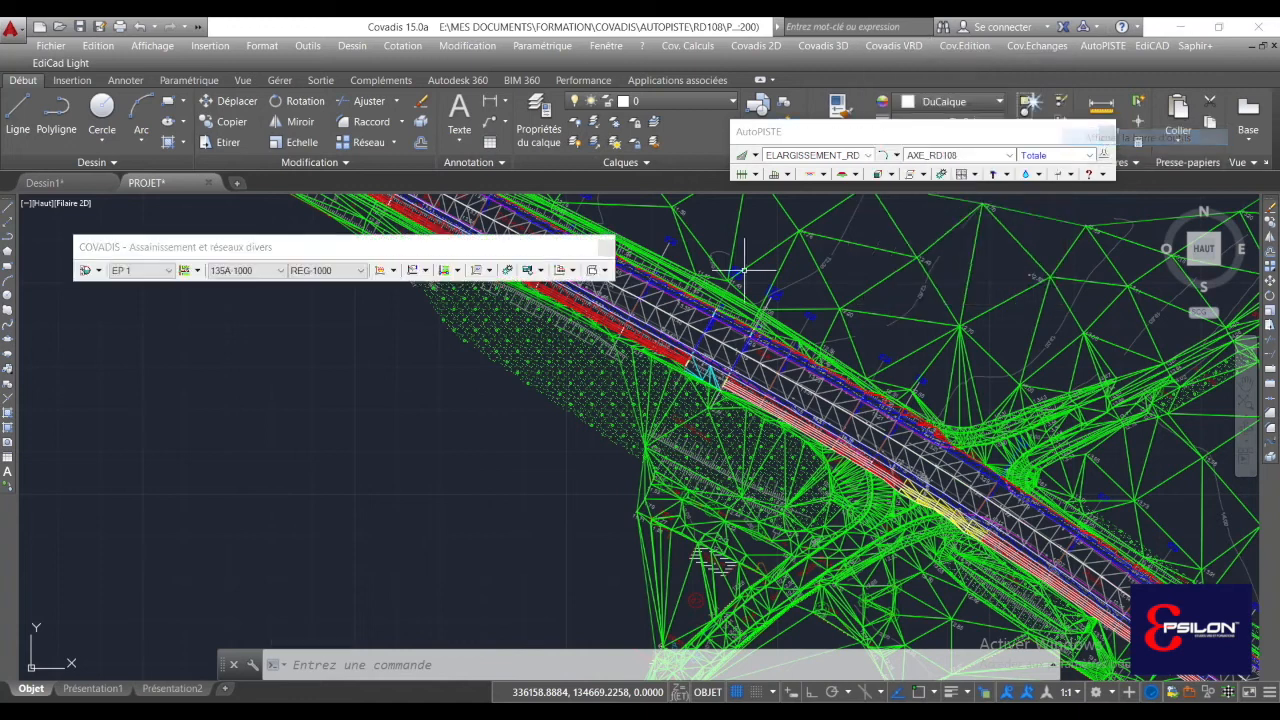
pyautogui.moveTo(170, 250); pyautogui.dragTo(206, 257)
# - Set the networks' terrain reference to 2 MNT, with the ELARGISSEMENT_RD108 project as MNT 1 and TN as MNT 2
pyautogui.click(128, 276)
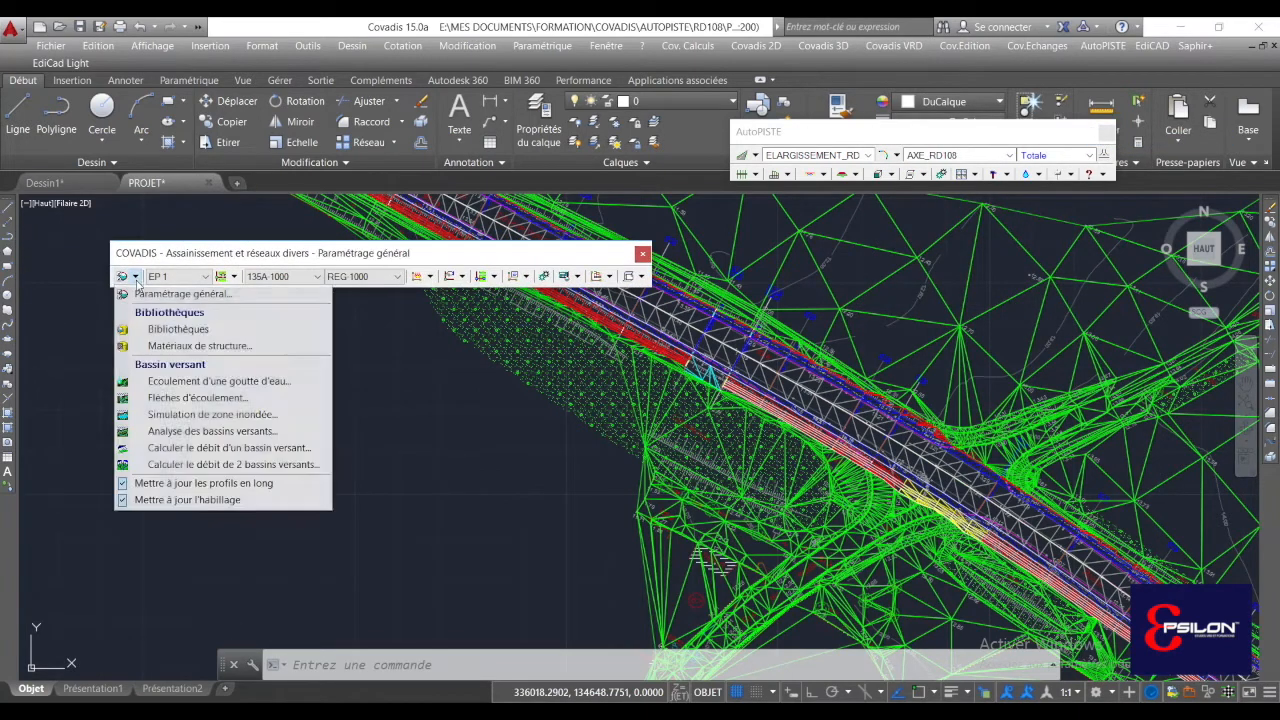
pyautogui.click(203, 295)
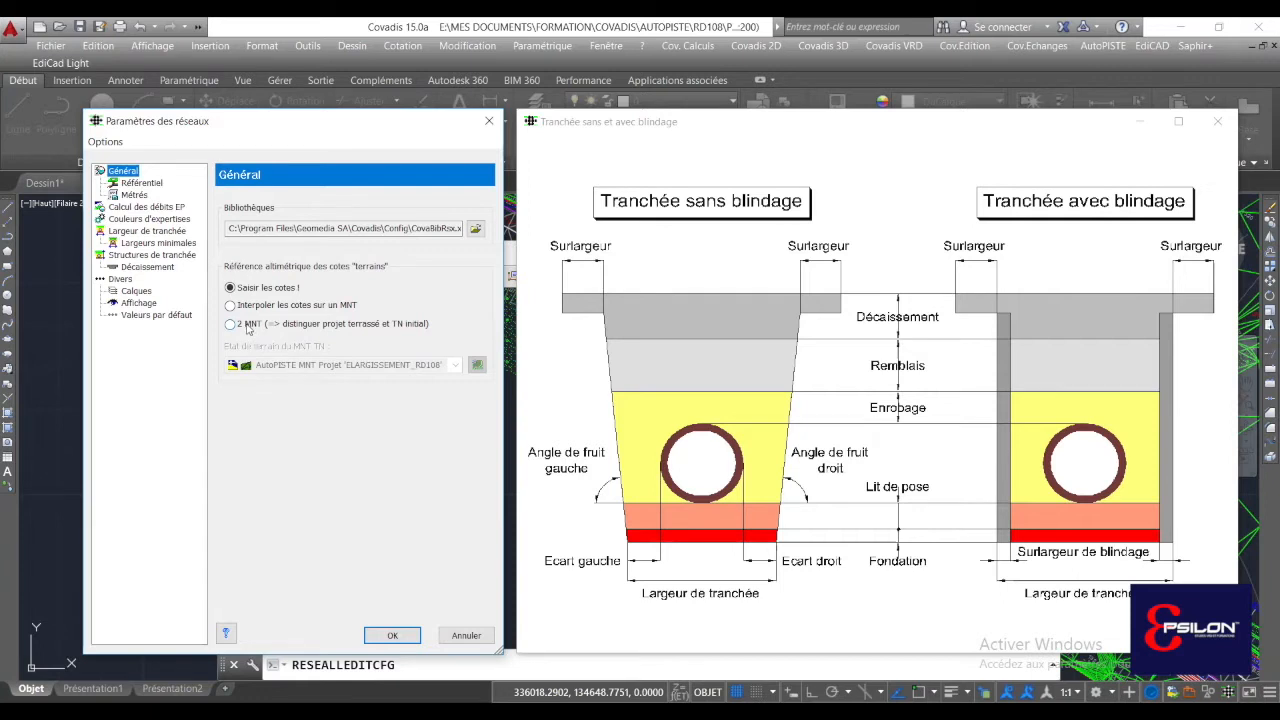
pyautogui.click(246, 325)
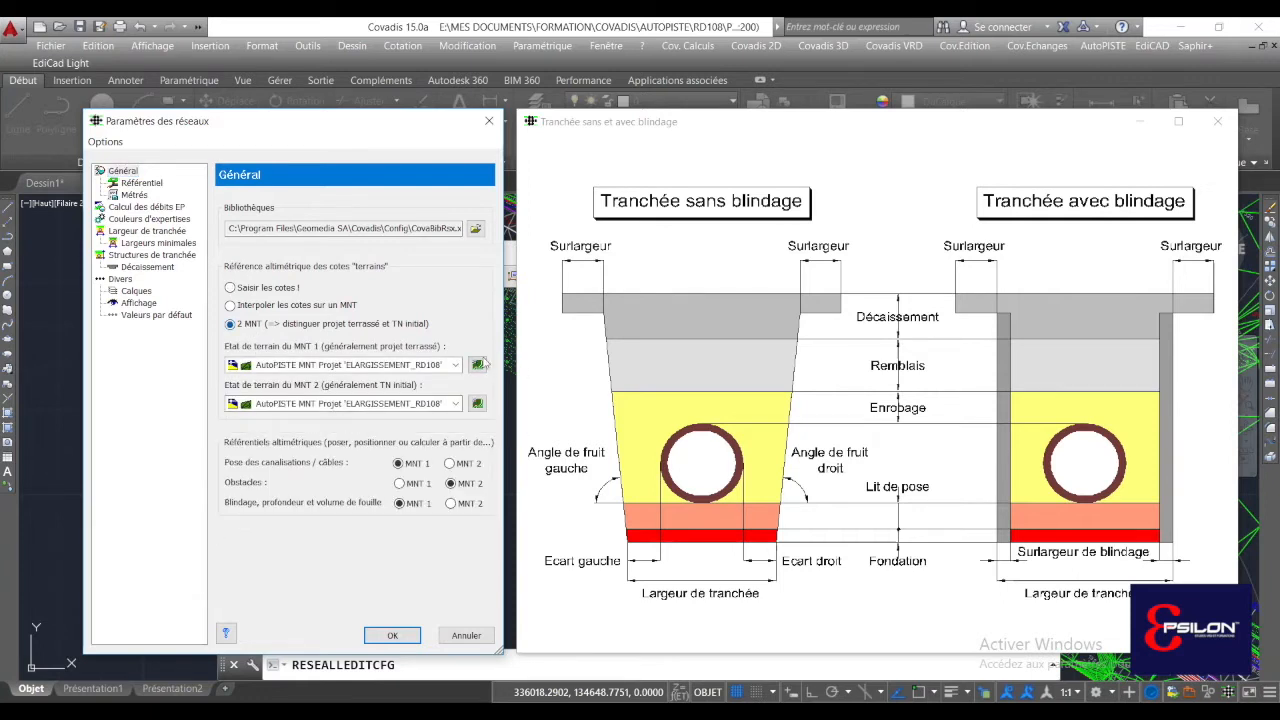
pyautogui.moveTo(273, 370)
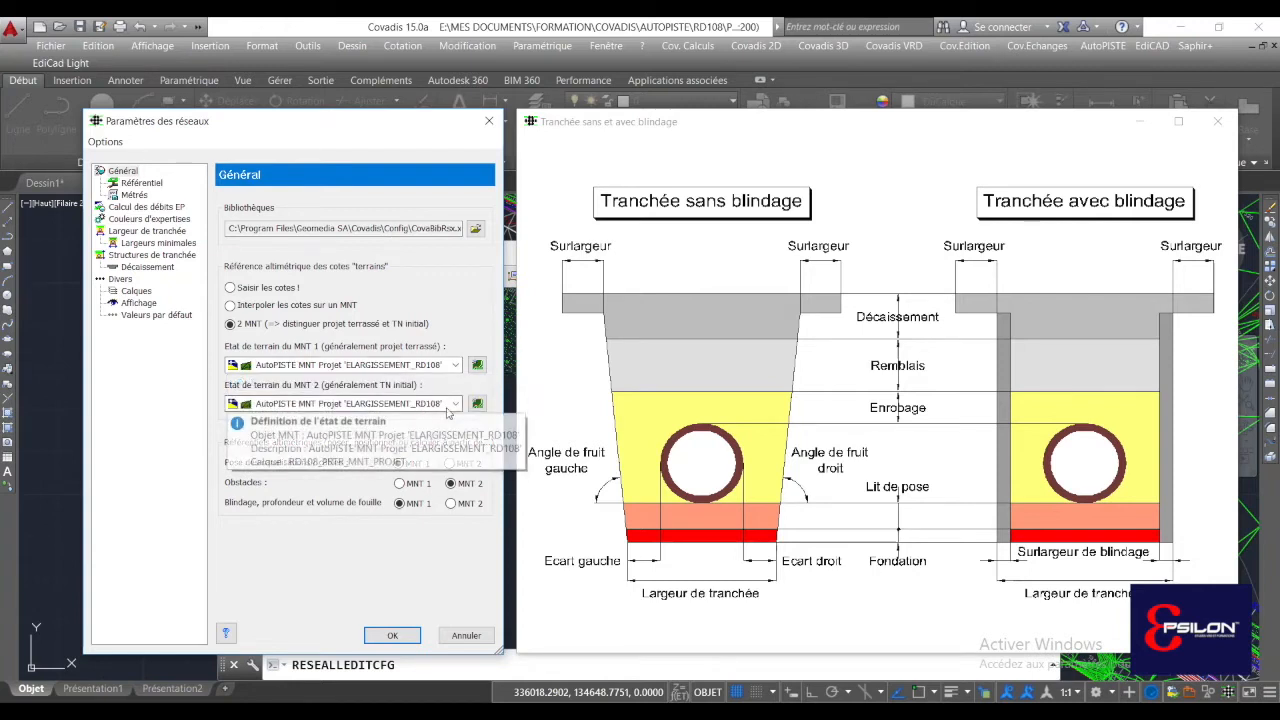
pyautogui.click(454, 404)
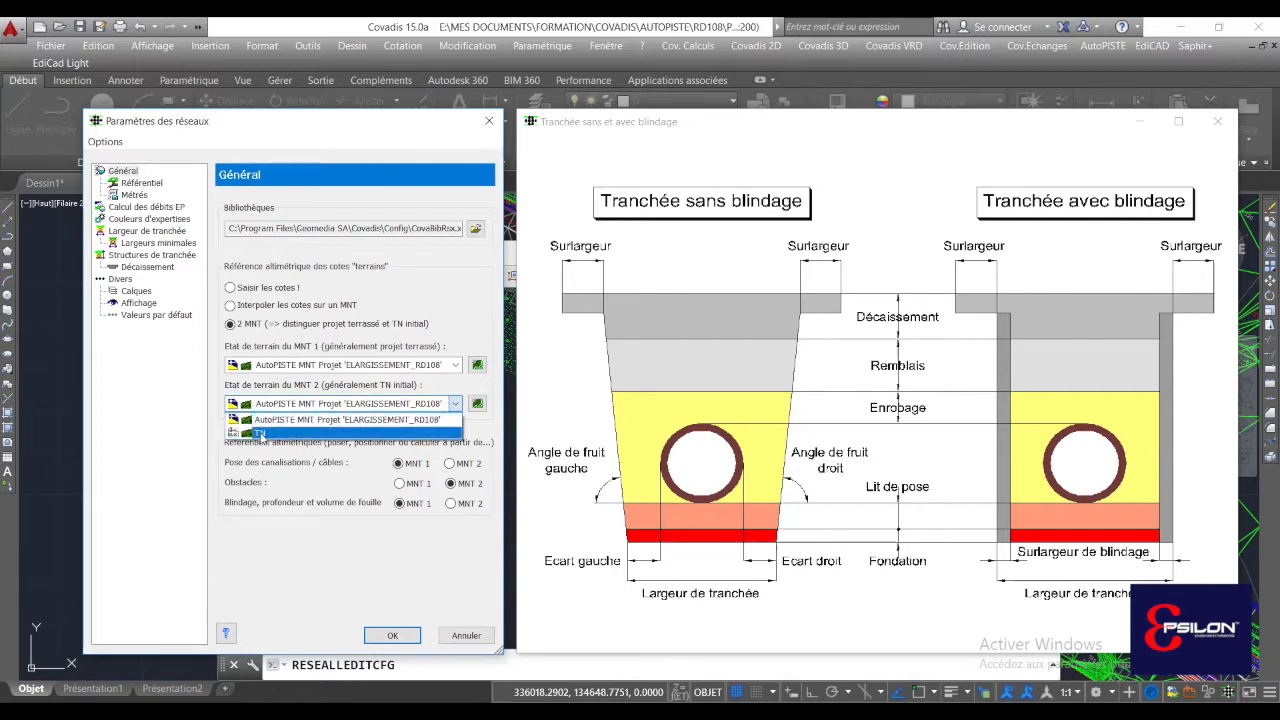
pyautogui.click(263, 432)
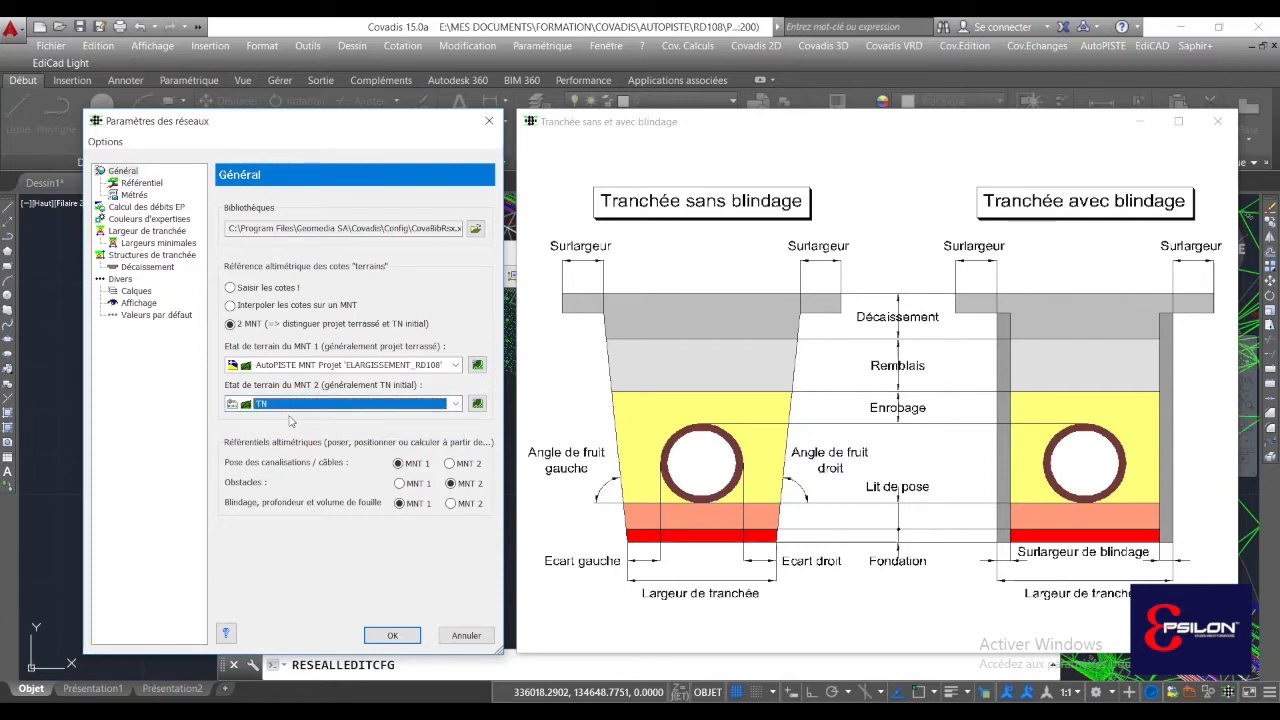
pyautogui.click(405, 637)
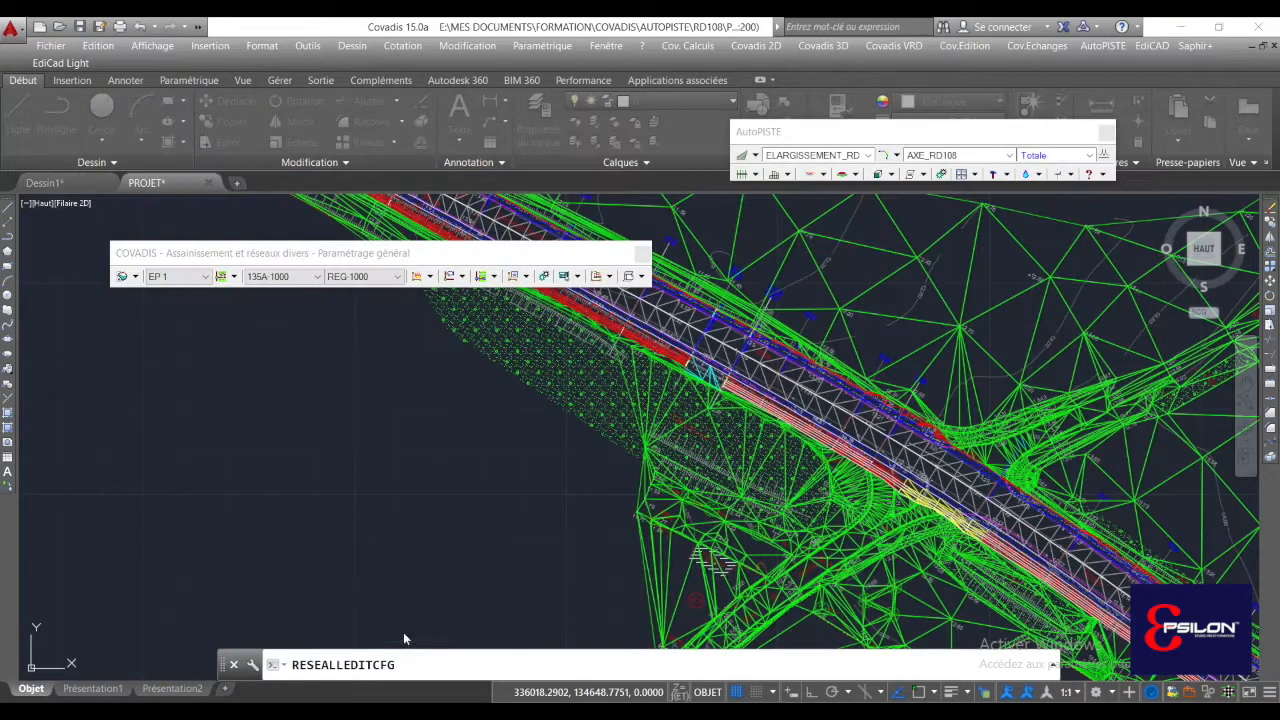
# - Make 135A-0300 the current pipe and set the current manhole symbol to Aucun
pyautogui.scroll(6, 686, 440)
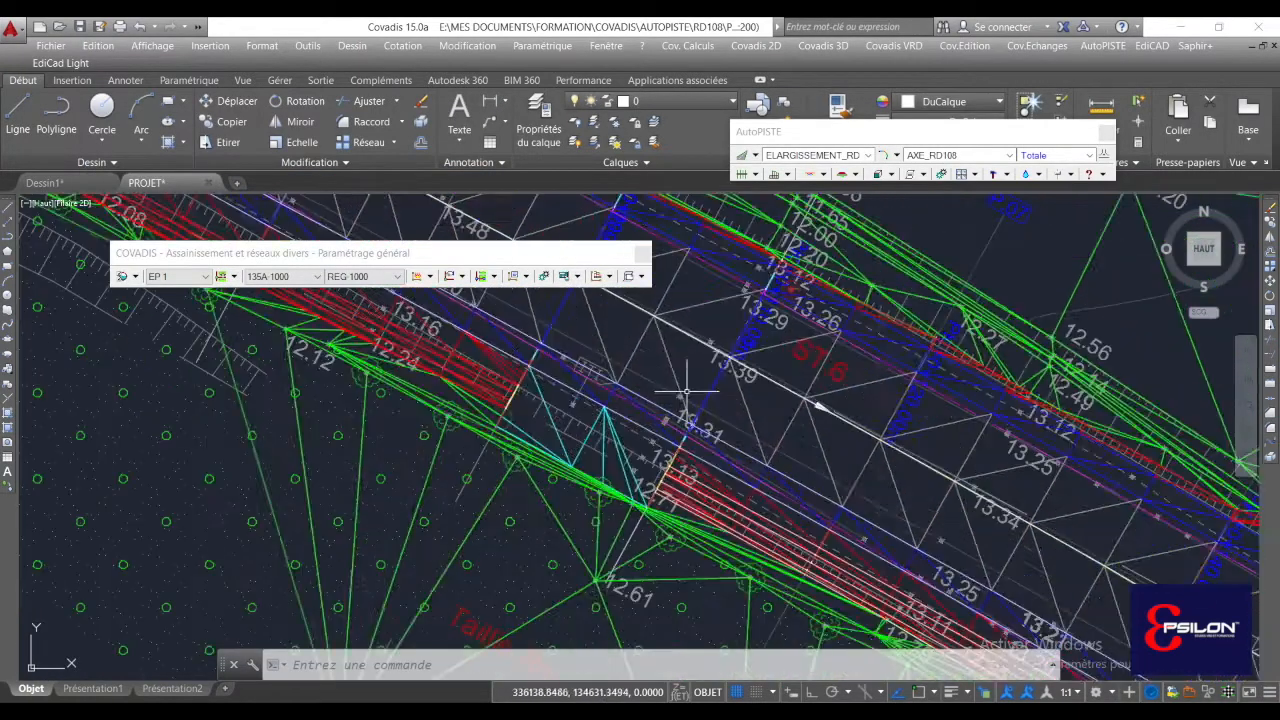
pyautogui.moveTo(670, 424); pyautogui.dragTo(704, 424, button='middle')
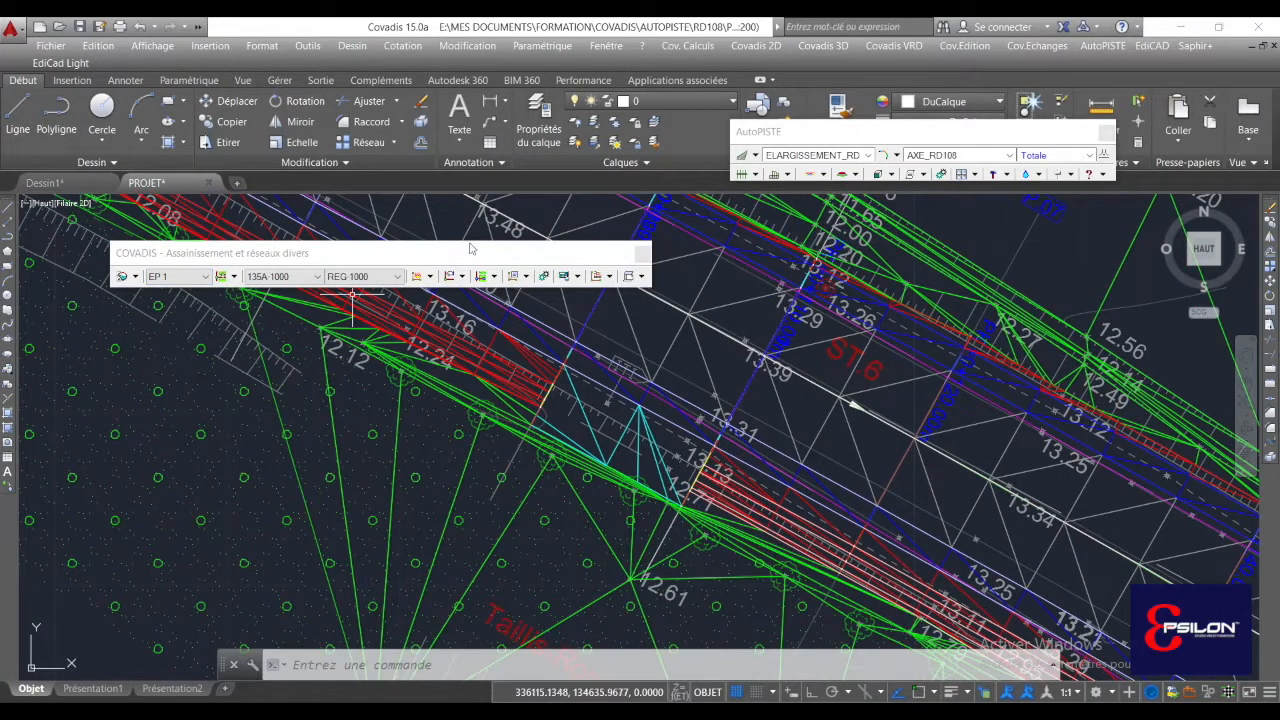
pyautogui.click(265, 259)
pyautogui.moveTo(319, 398); pyautogui.dragTo(318, 350)
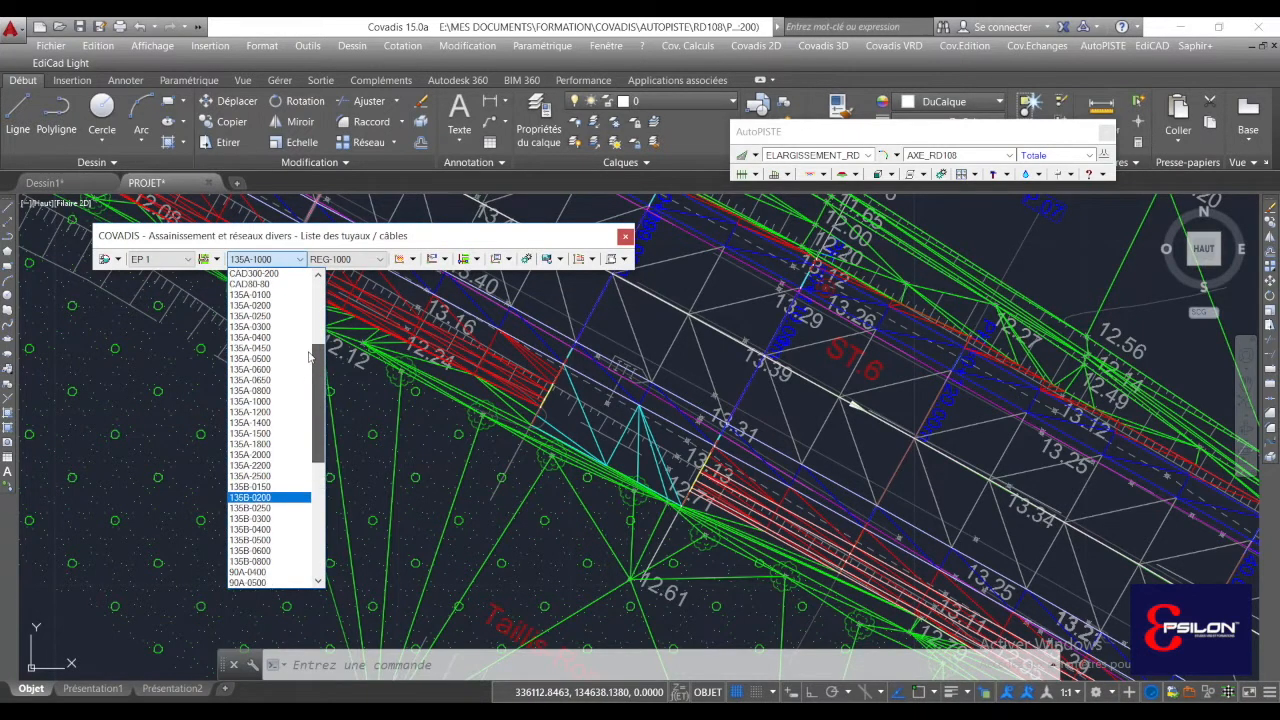
pyautogui.click(252, 326)
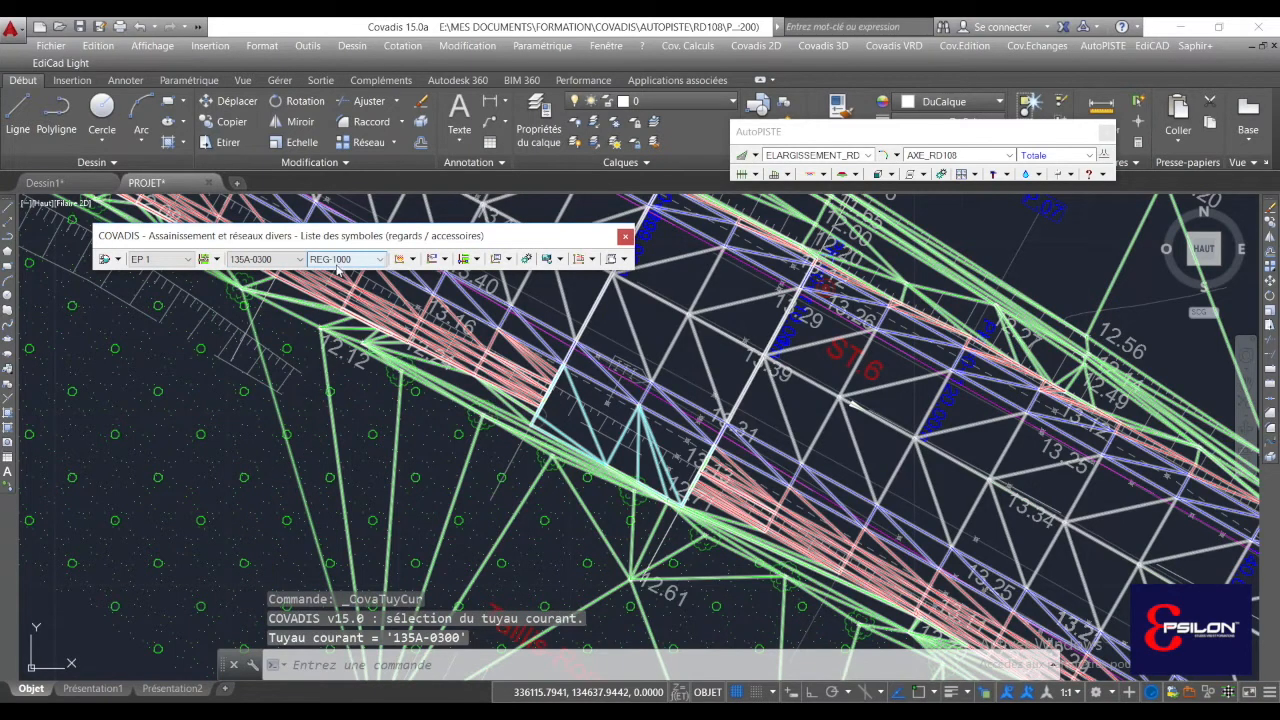
pyautogui.click(340, 260)
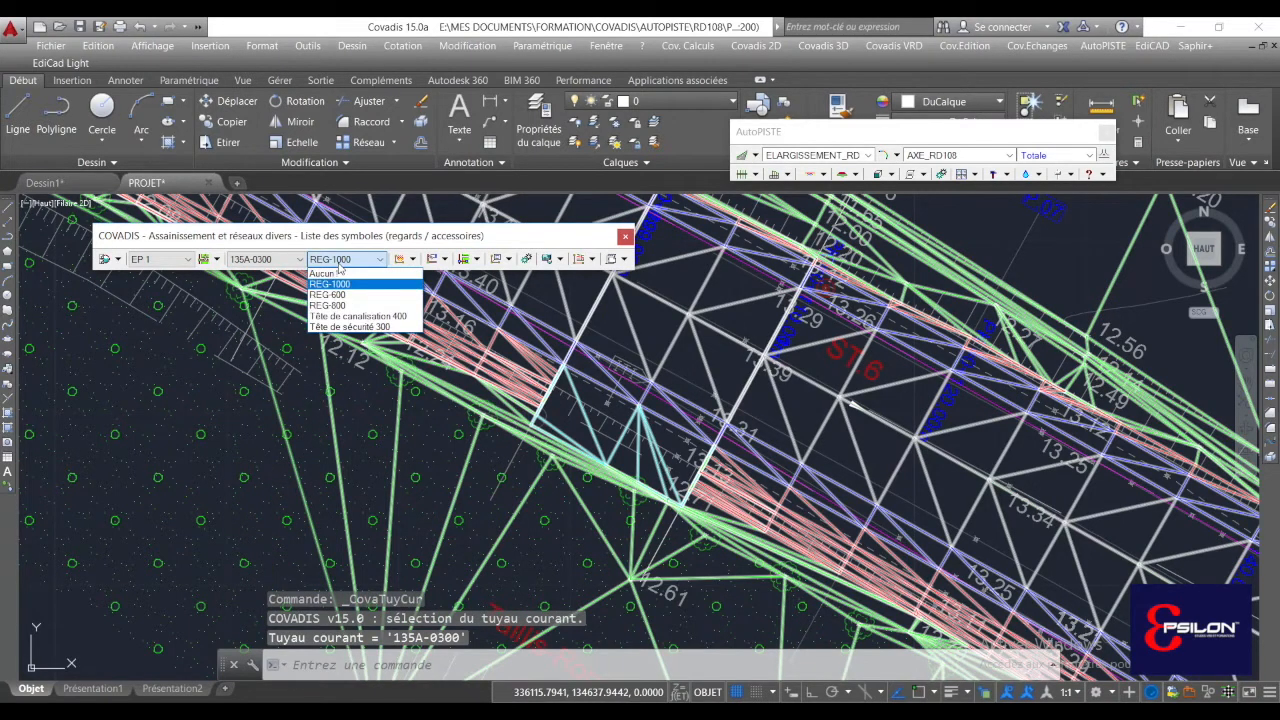
pyautogui.click(326, 274)
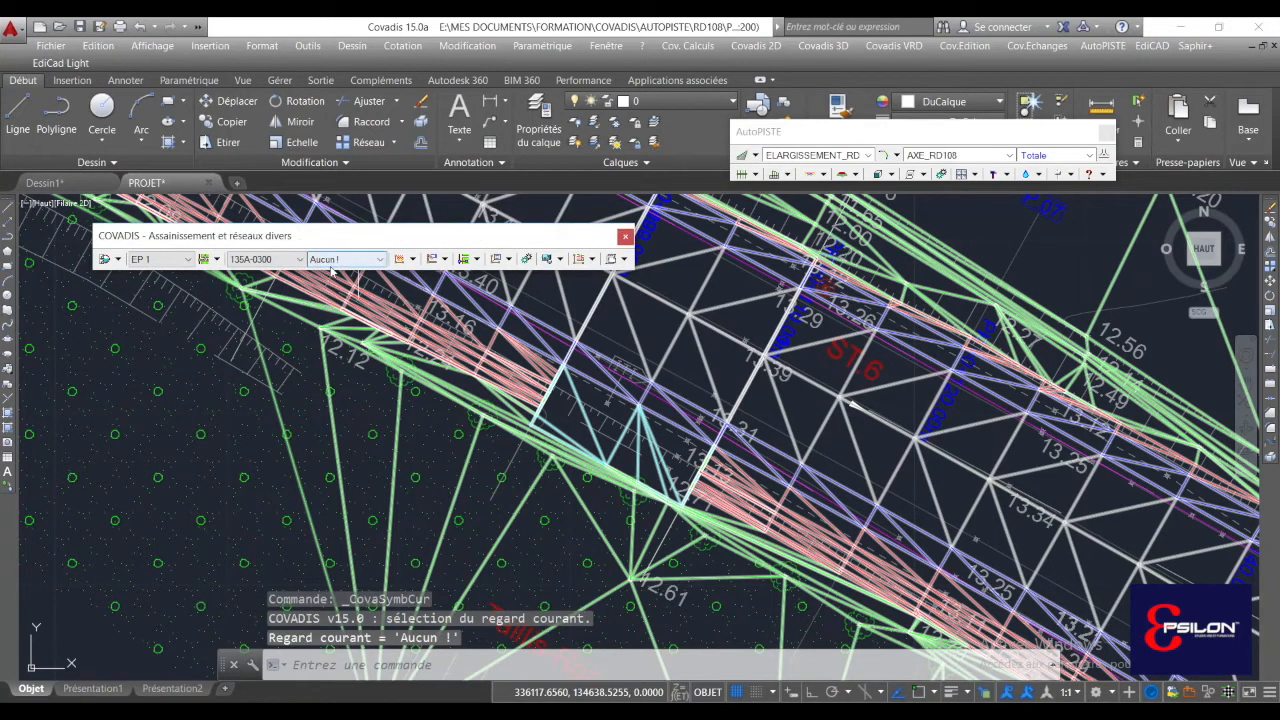
pyautogui.click(413, 260)
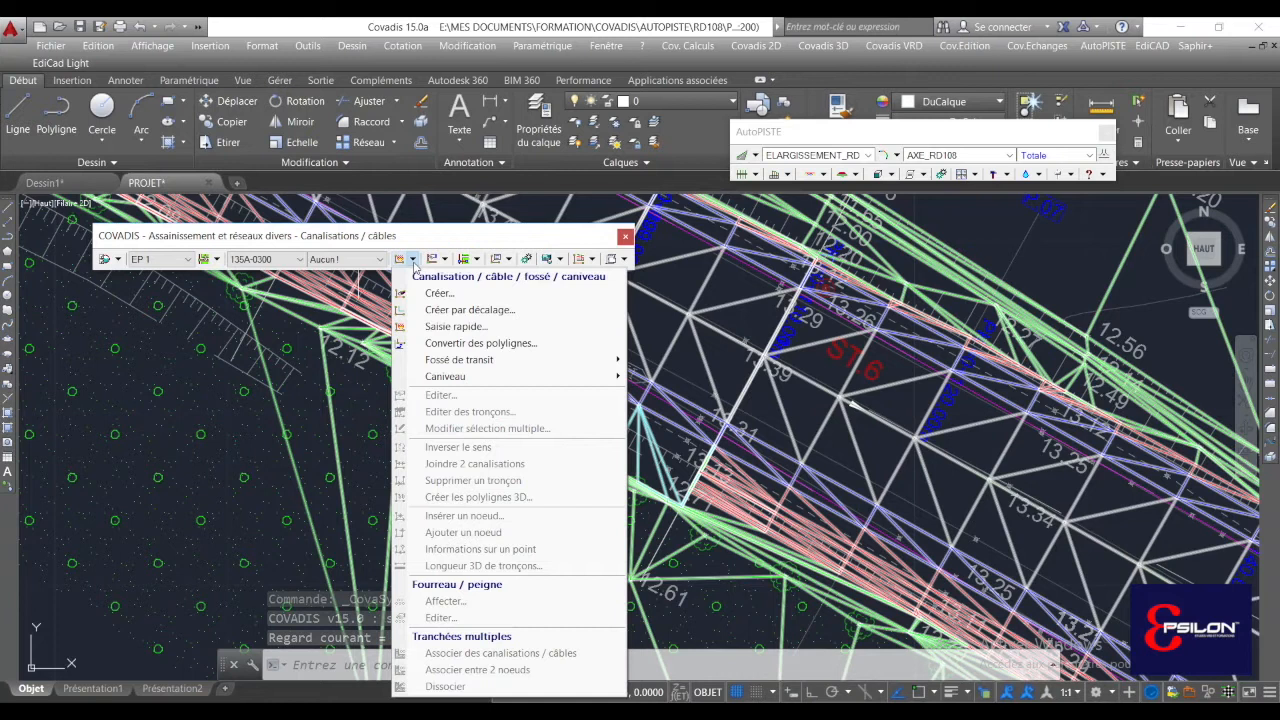
pyautogui.click(455, 327)
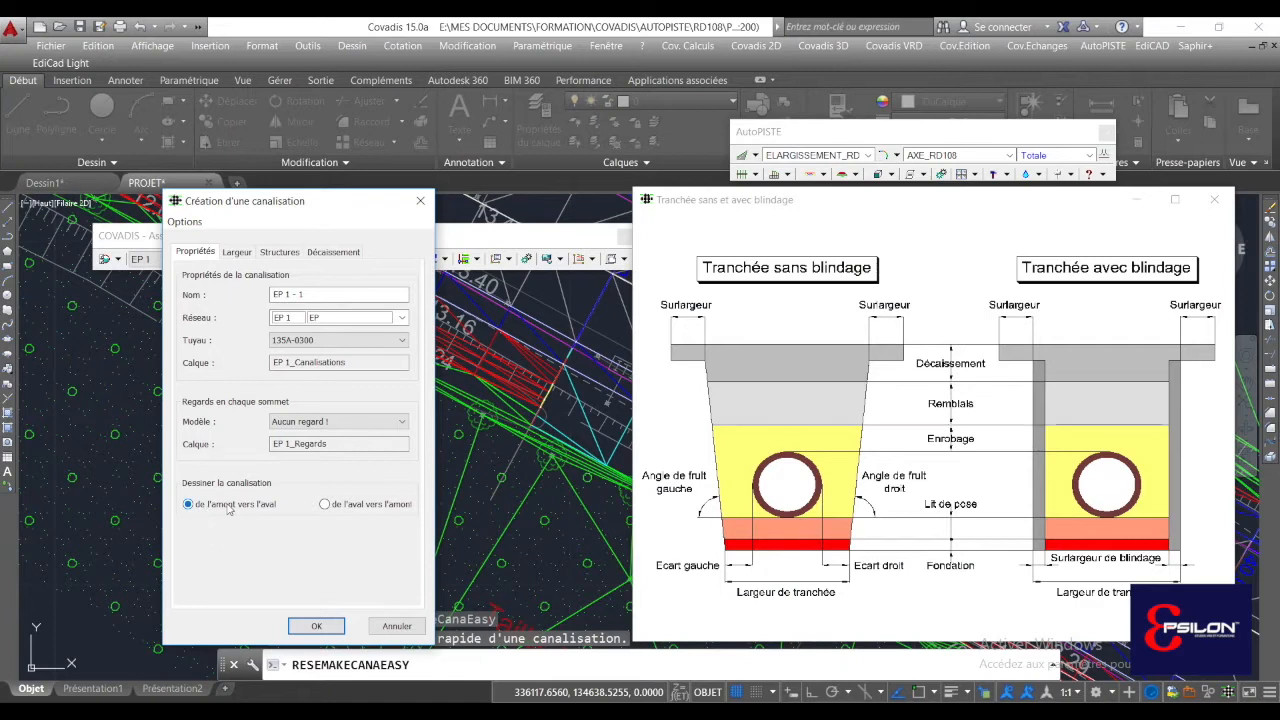
pyautogui.click(316, 625)
pyautogui.scroll(-6, 740, 410)
pyautogui.moveTo(740, 410); pyautogui.dragTo(540, 433, button='middle')
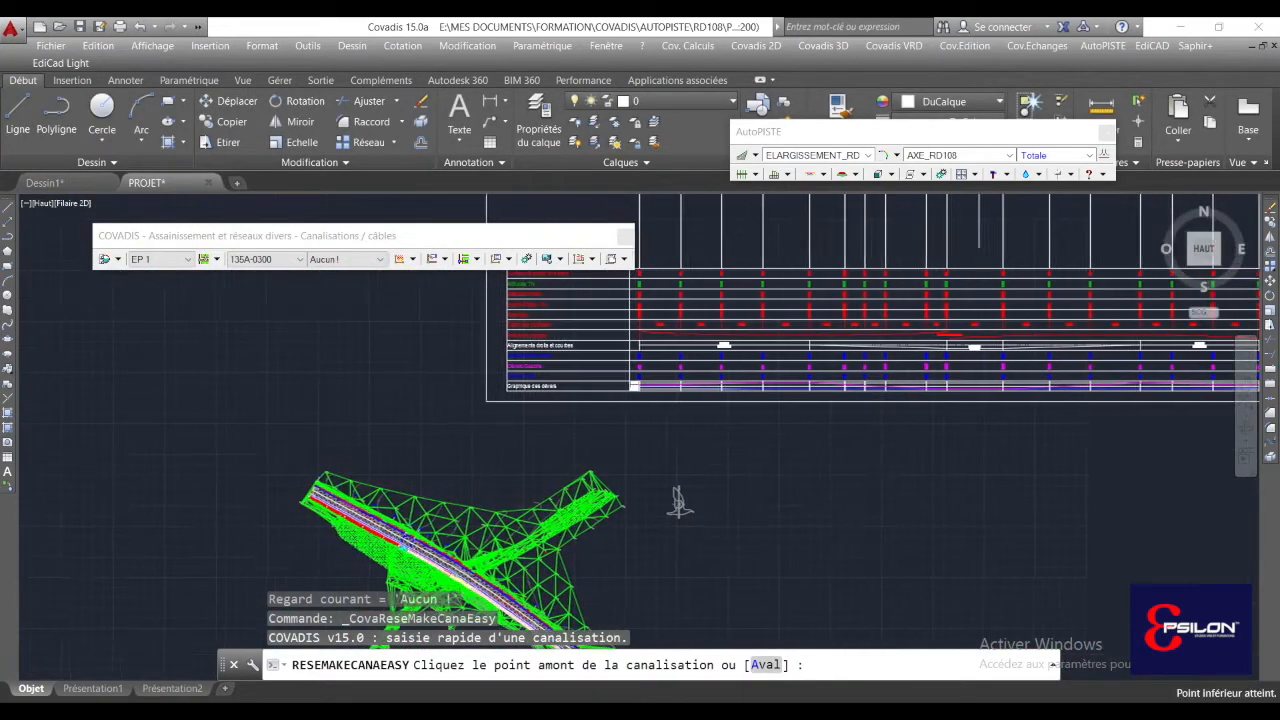
pyautogui.press('Escape')
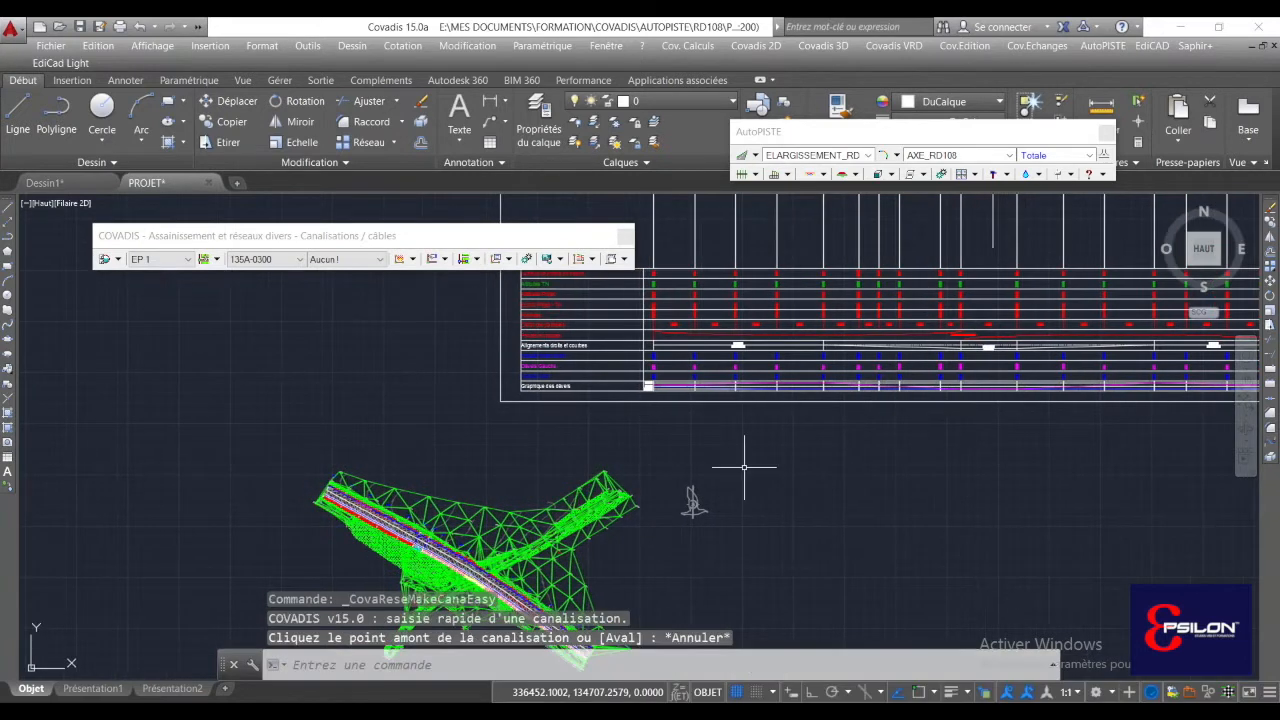
# - Regenerate the drawing and examine the blue dashed line below the terrain on the RD108 longitudinal profile
pyautogui.write('reg')
pyautogui.press('Return')
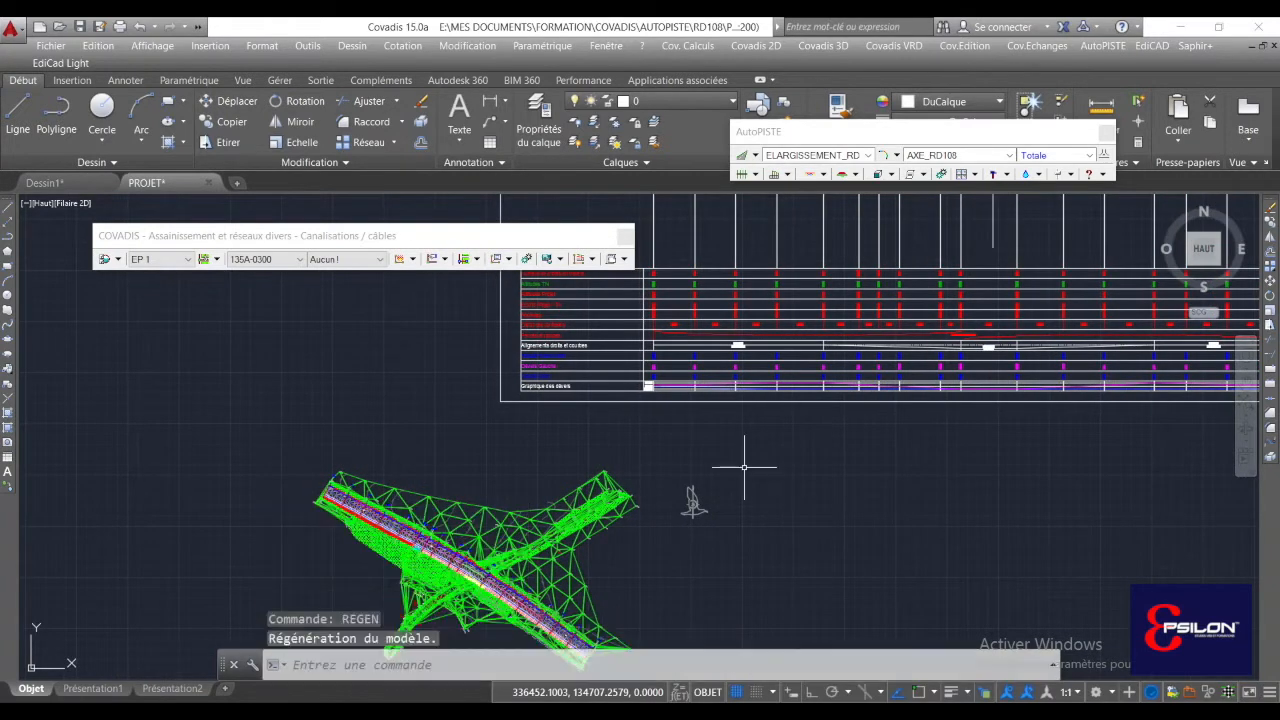
pyautogui.scroll(5, 757, 508)
pyautogui.moveTo(743, 490)
pyautogui.mouseDown(button='middle')
pyautogui.moveTo(823, 308)
pyautogui.moveTo(820, 318)
pyautogui.mouseUp(button='middle')
pyautogui.moveTo(737, 314); pyautogui.dragTo(742, 371, button='middle')
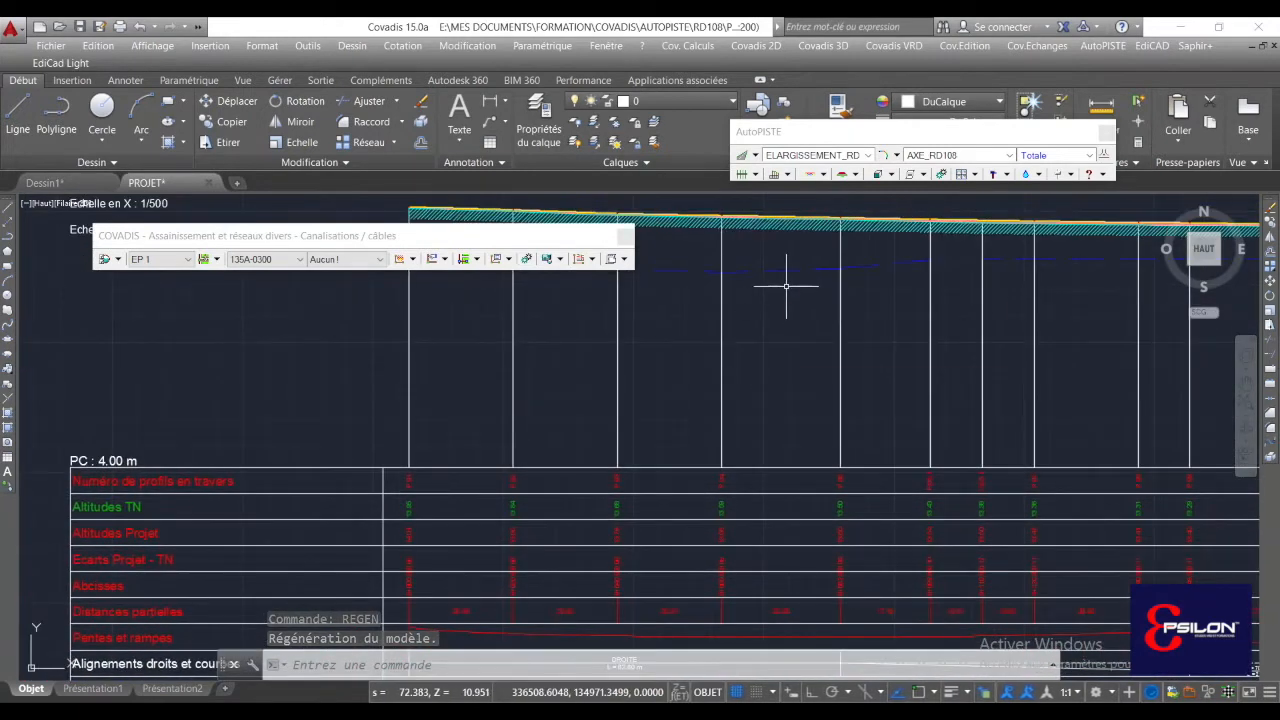
pyautogui.moveTo(787, 292)
pyautogui.mouseDown(button='middle')
pyautogui.moveTo(834, 377)
pyautogui.moveTo(652, 365)
pyautogui.mouseUp(button='middle')
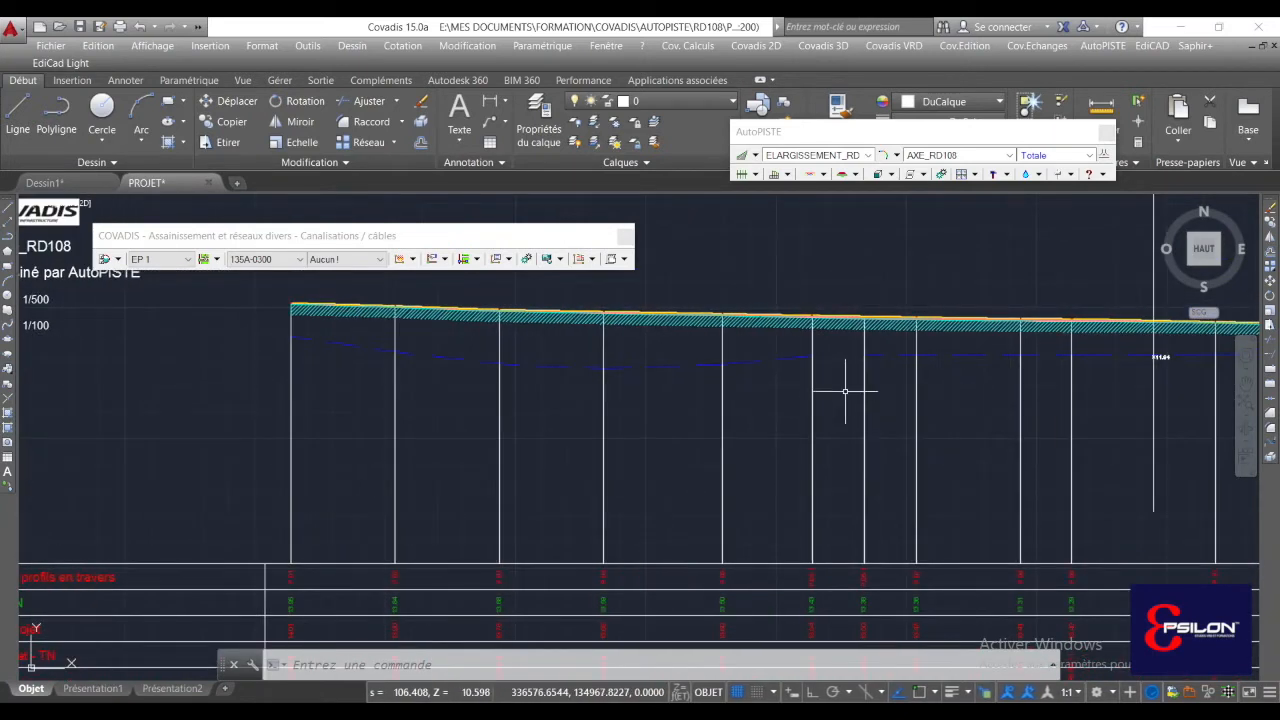
# - Begin a quick pipe entry at the access using 135A-0300 on network EP 1, with no manholes and drawn from upstream to downstream
pyautogui.scroll(-8, 890, 360)
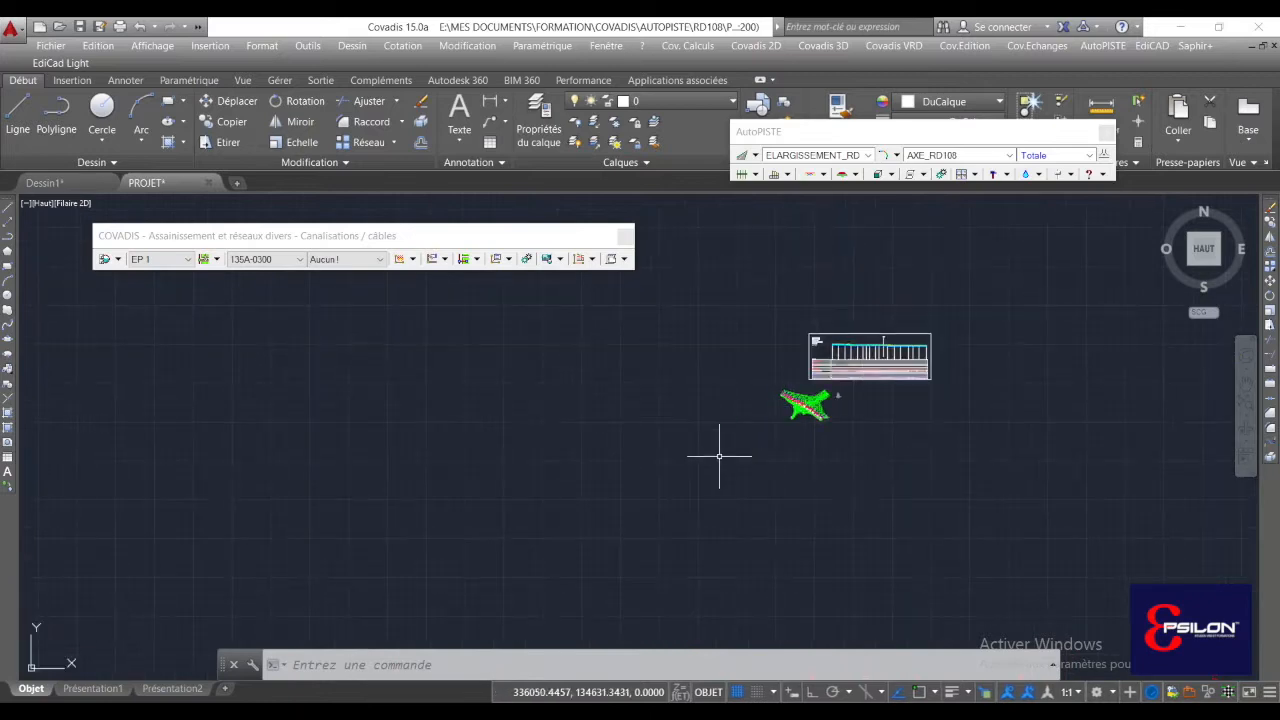
pyautogui.scroll(5, 802, 427)
pyautogui.scroll(10, 801, 427)
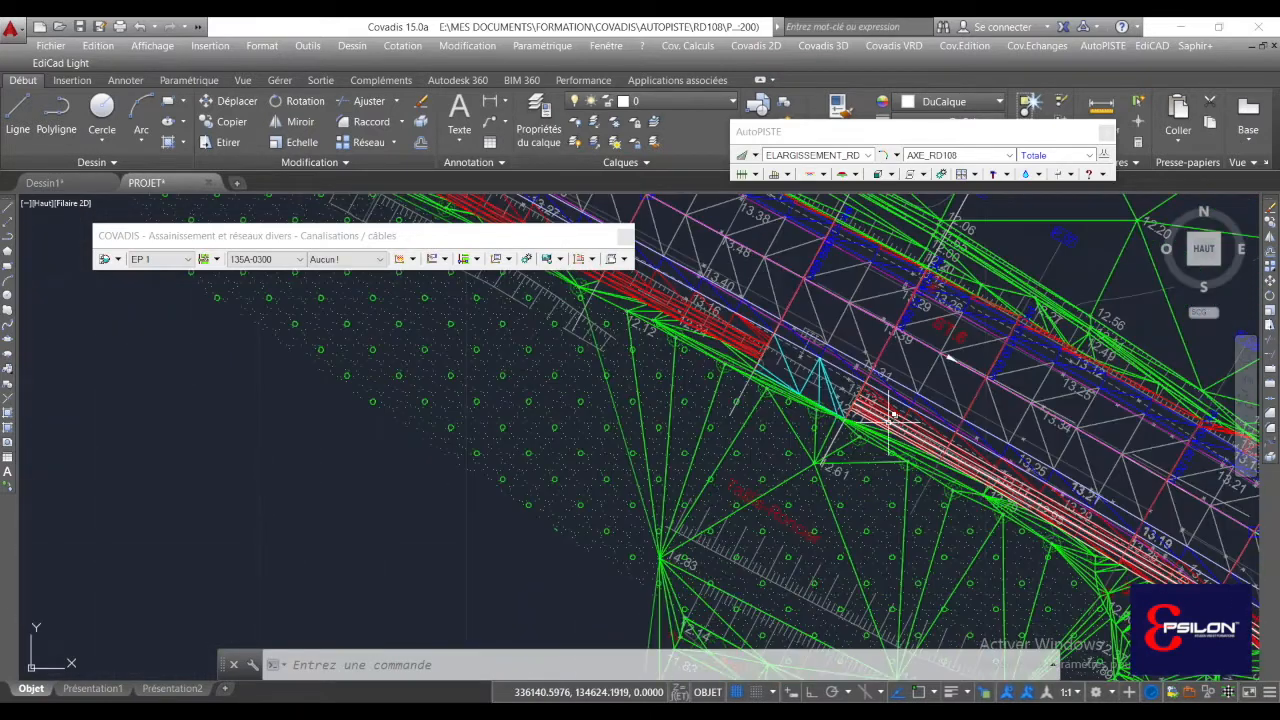
pyautogui.moveTo(797, 349); pyautogui.dragTo(801, 482, button='middle')
pyautogui.scroll(5, 955, 490)
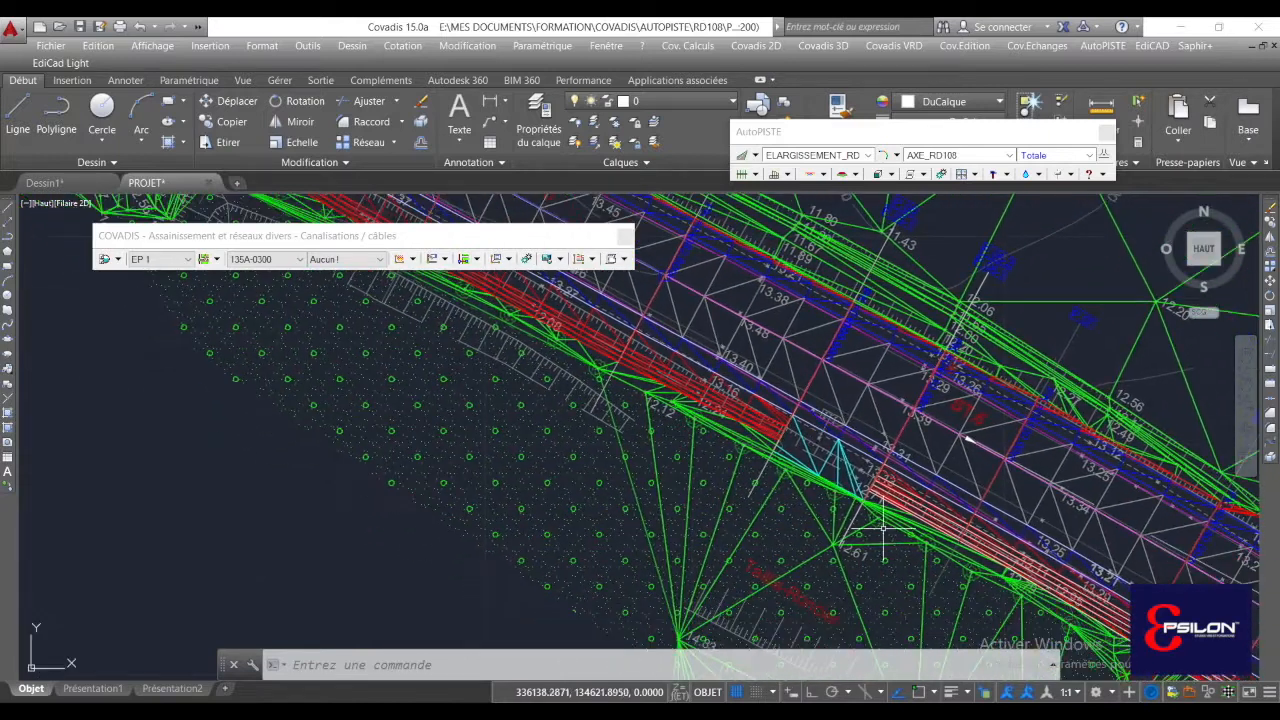
pyautogui.click(414, 262)
pyautogui.click(484, 326)
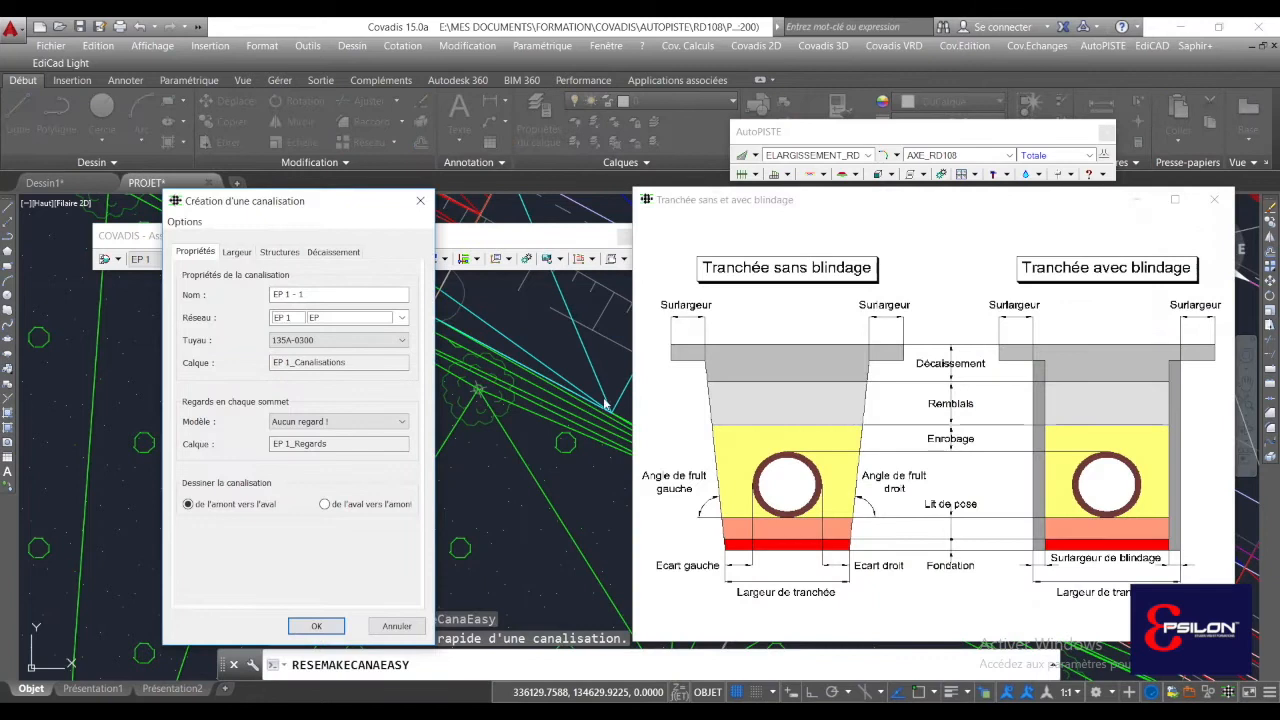
pyautogui.click(316, 626)
# - Place the pipe's upstream node in the ditch beside the 12.71 spot height and fill in its inlet invert level
pyautogui.scroll(4, 850, 436)
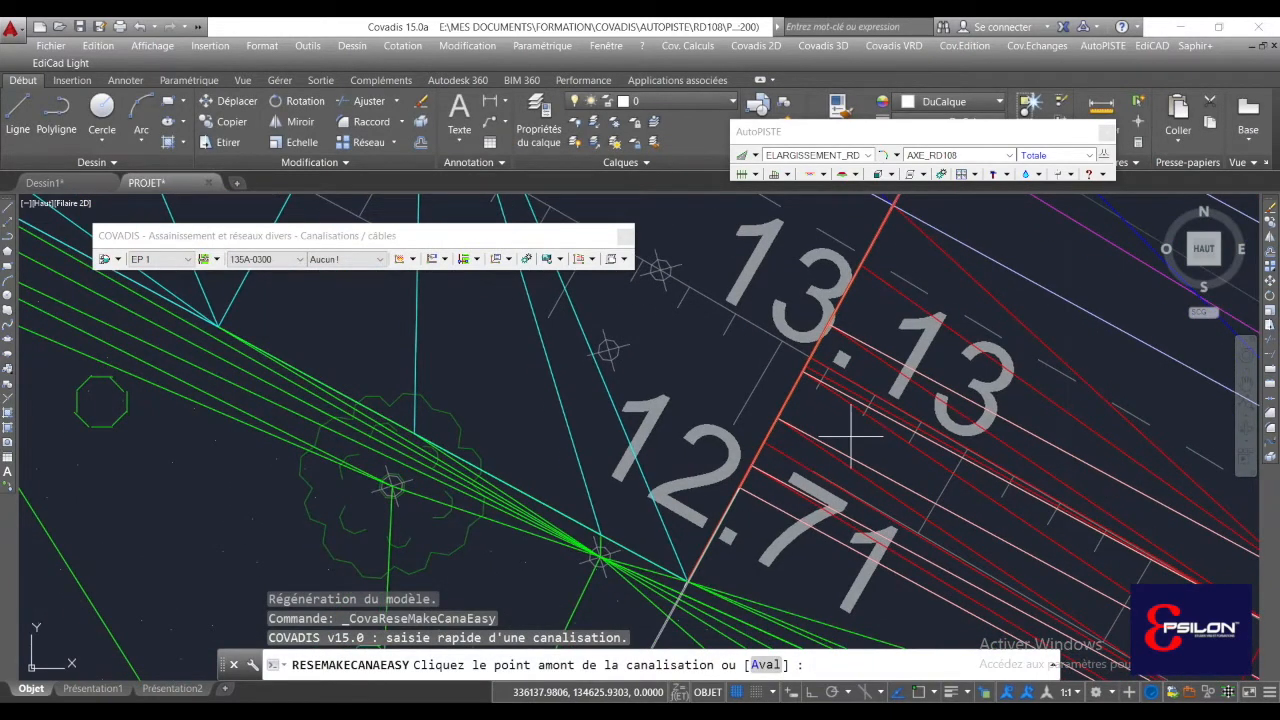
pyautogui.scroll(-2, 850, 436)
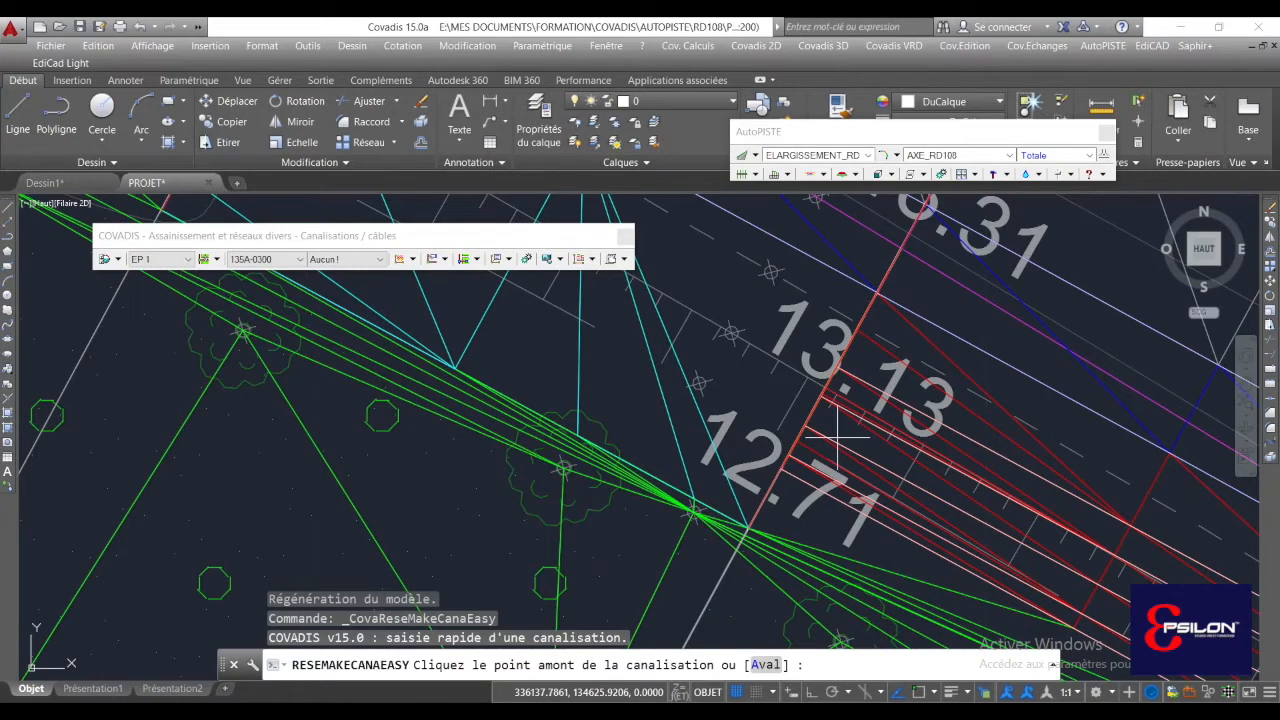
pyautogui.scroll(-2, 880, 432)
pyautogui.scroll(-1, 930, 425)
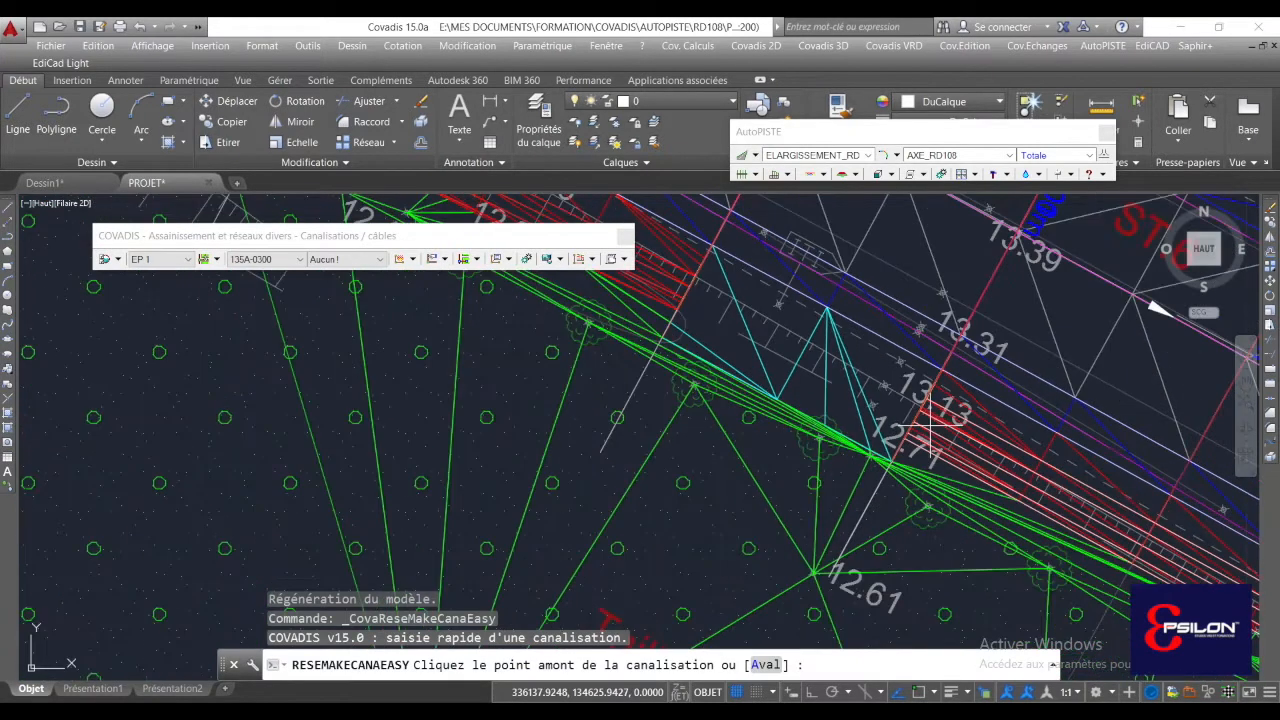
pyautogui.scroll(3, 928, 425)
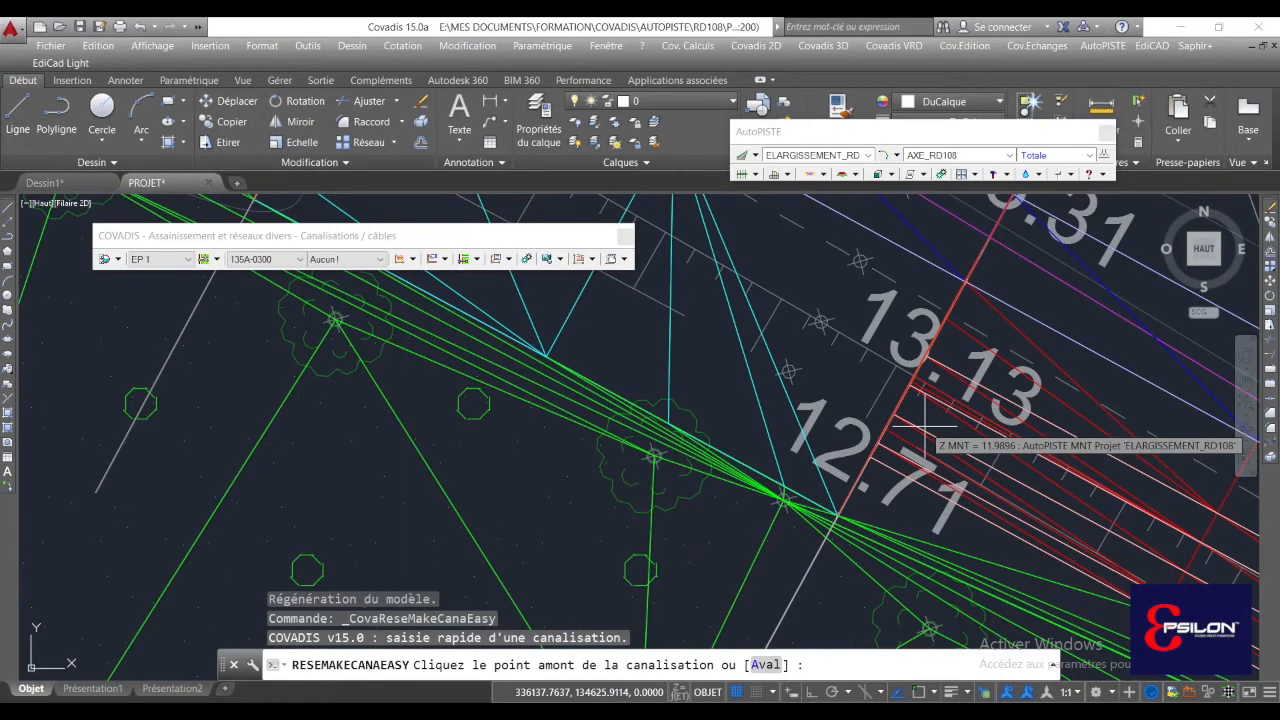
pyautogui.scroll(2, 905, 440)
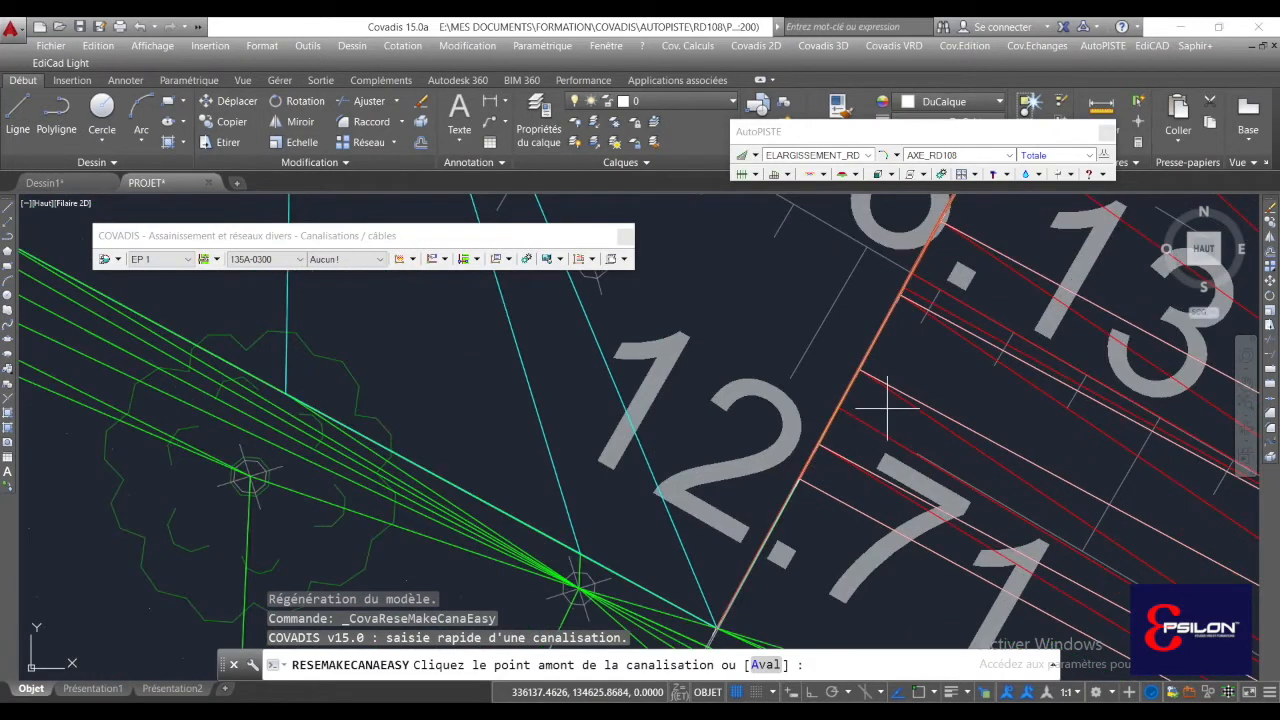
pyautogui.click(889, 411)
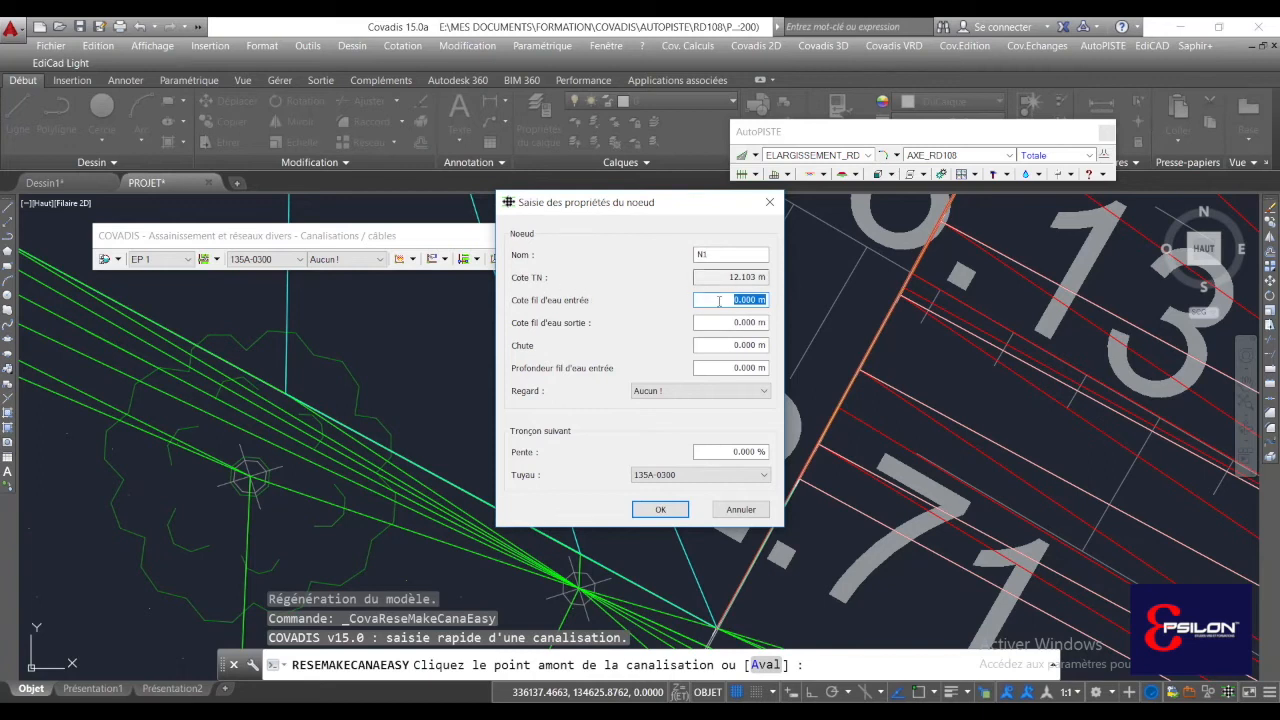
pyautogui.write('1')
pyautogui.click(671, 513)
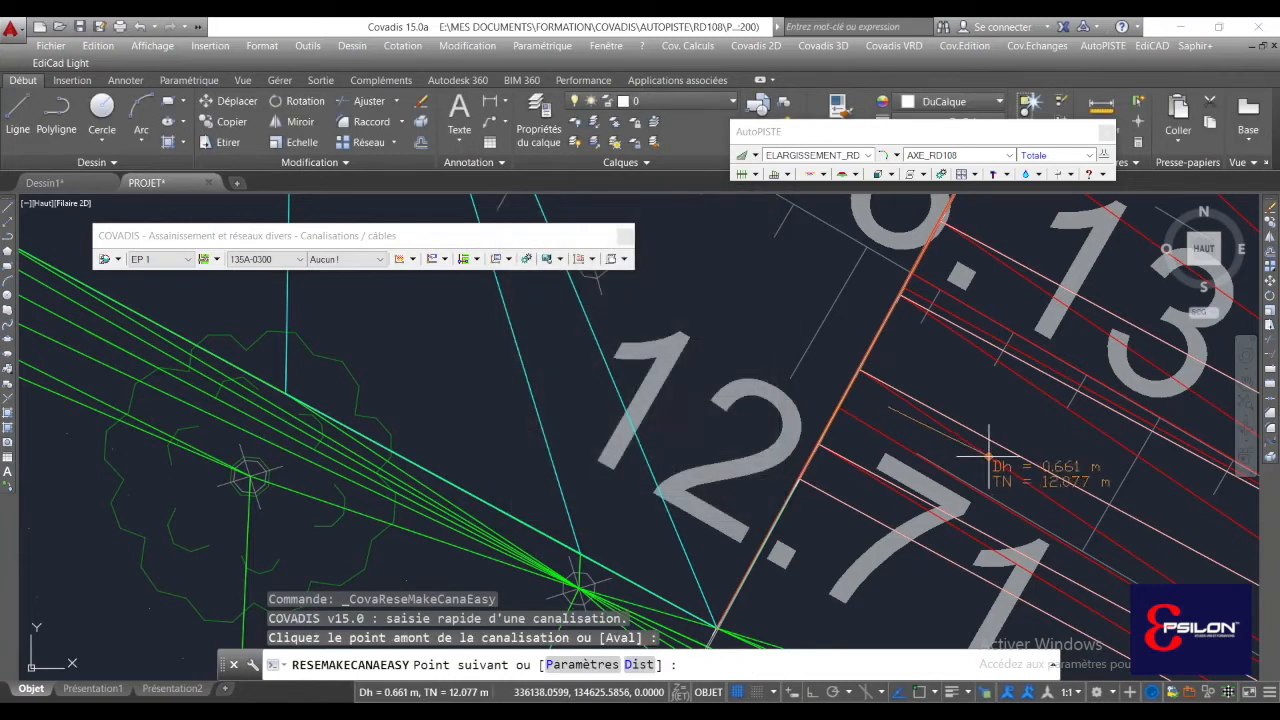
# - Place the downstream node in the ditch across the access, about 10.86 m away, with an inlet invert level of 11.97 m, and finish the pipe
pyautogui.scroll(-5, 987, 457)
pyautogui.moveTo(643, 322); pyautogui.dragTo(876, 464, button='middle')
pyautogui.scroll(4, 876, 461)
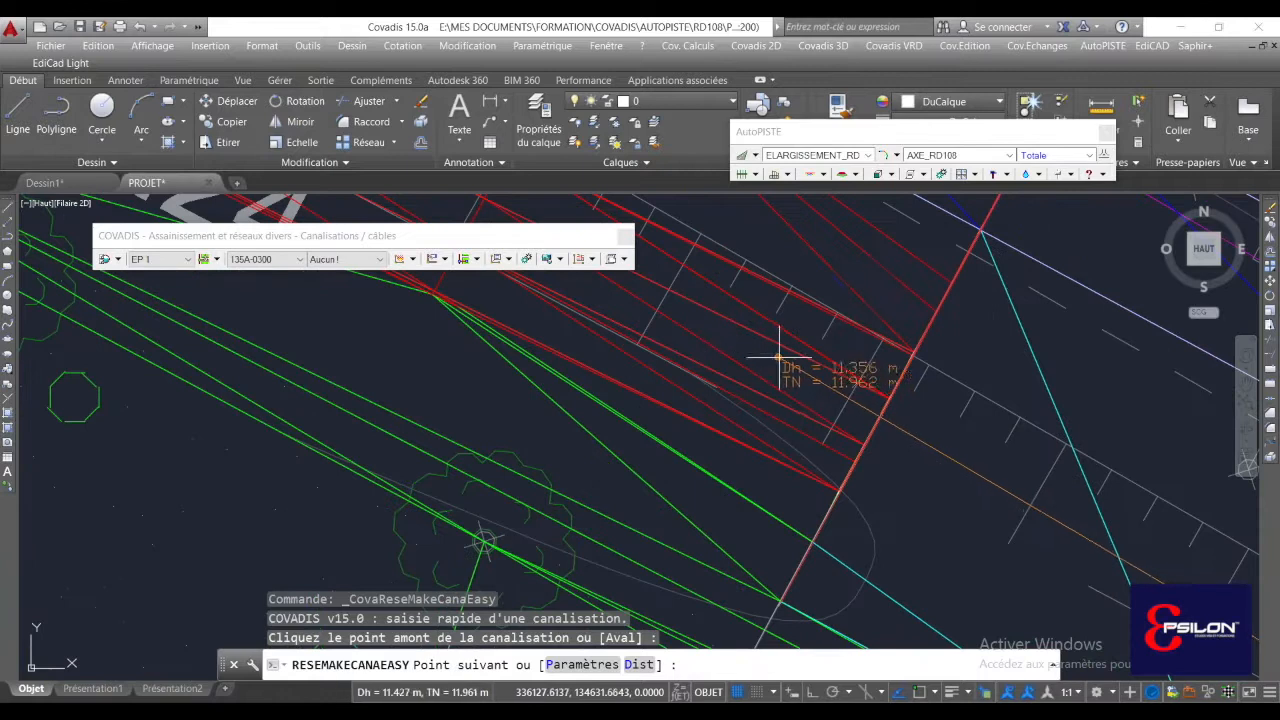
pyautogui.click(820, 394)
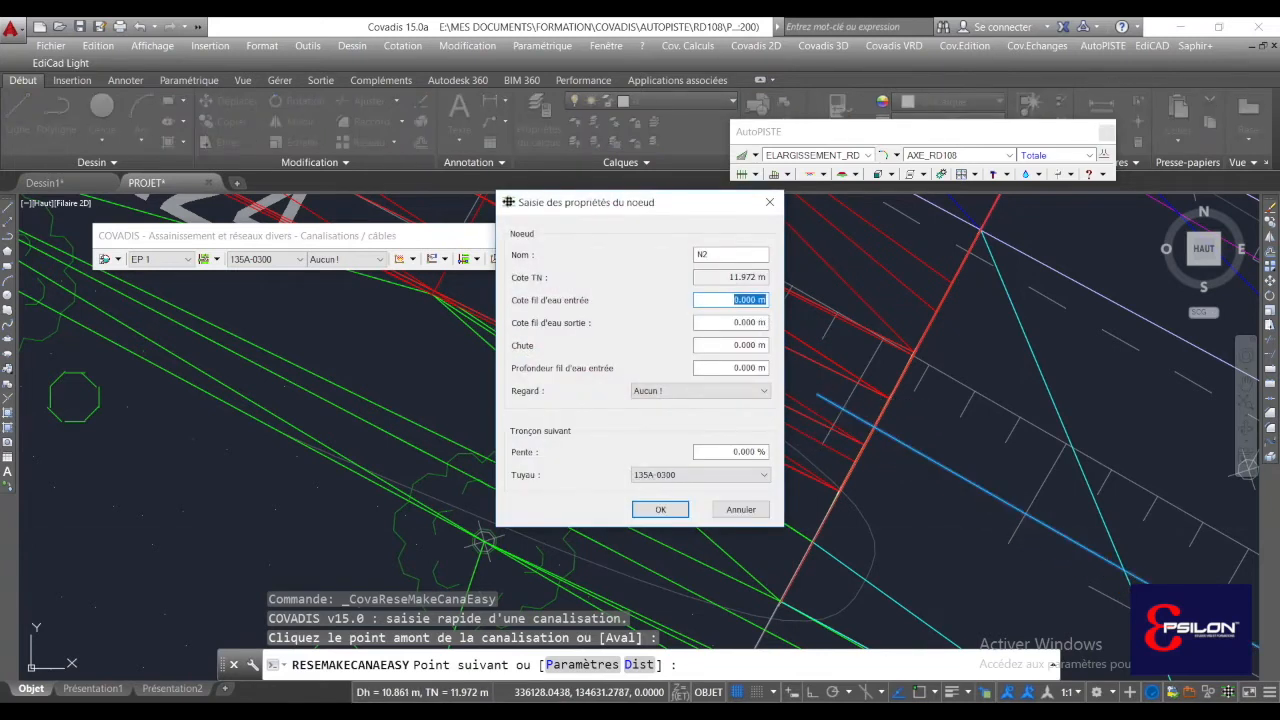
pyautogui.write('11.97')
pyautogui.click(660, 509)
pyautogui.press('Return')
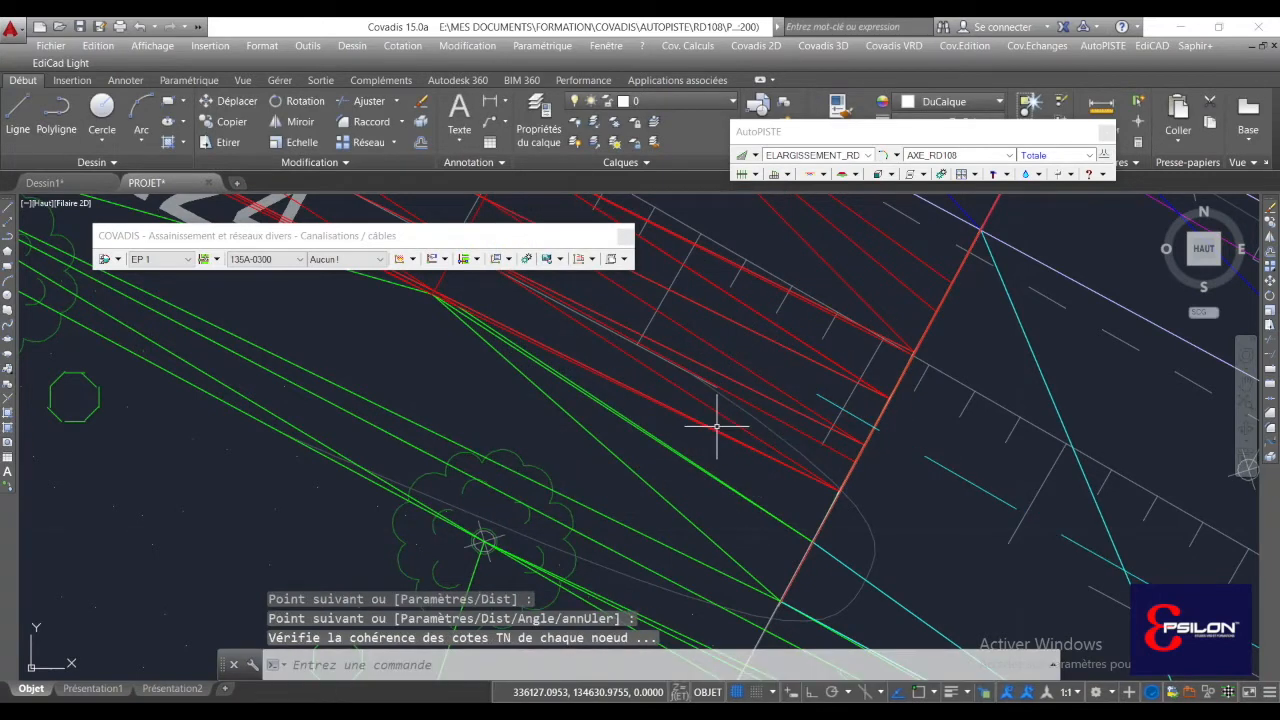
# - Examine the new pipe beneath the access and the position of its two ends in plan
pyautogui.scroll(-6, 748, 417)
pyautogui.scroll(-4, 787, 422)
pyautogui.moveTo(820, 429); pyautogui.dragTo(732, 348, button='middle')
pyautogui.scroll(6, 731, 345)
pyautogui.moveTo(802, 420)
pyautogui.mouseDown(button='middle')
pyautogui.moveTo(902, 562)
pyautogui.moveTo(866, 408)
pyautogui.mouseUp(button='middle')
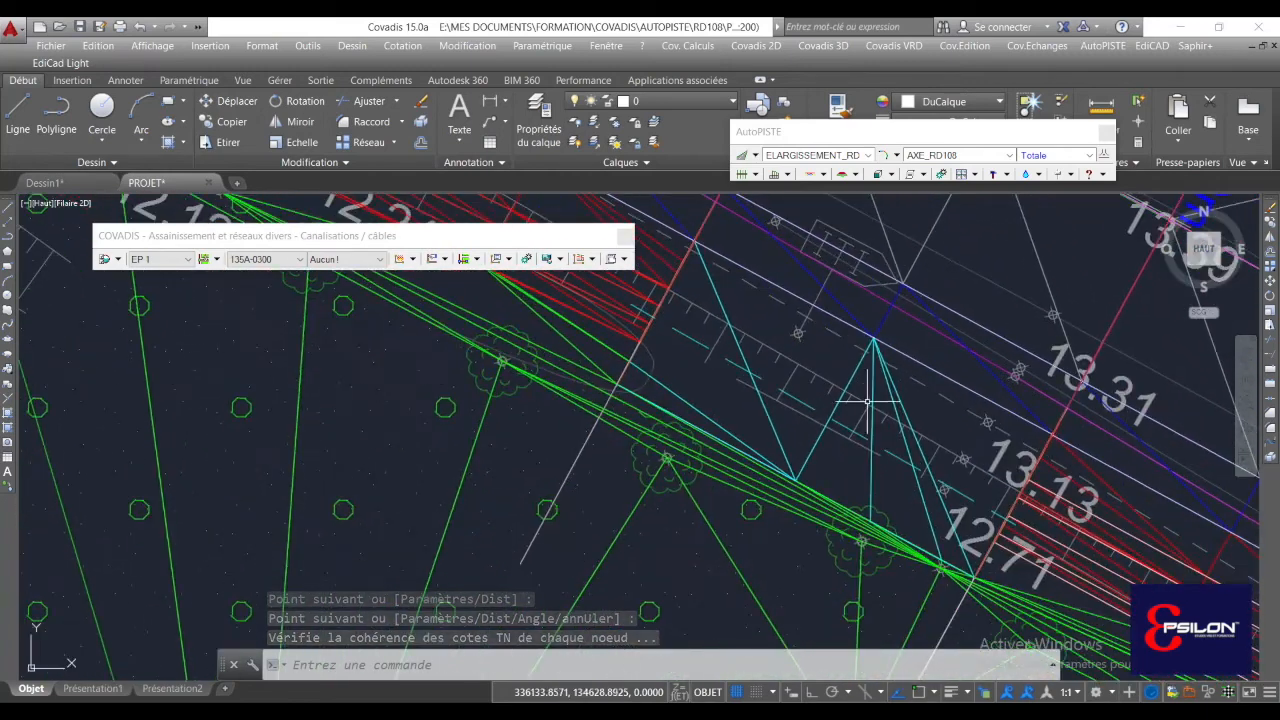
pyautogui.scroll(-5, 862, 408)
pyautogui.scroll(5, 900, 430)
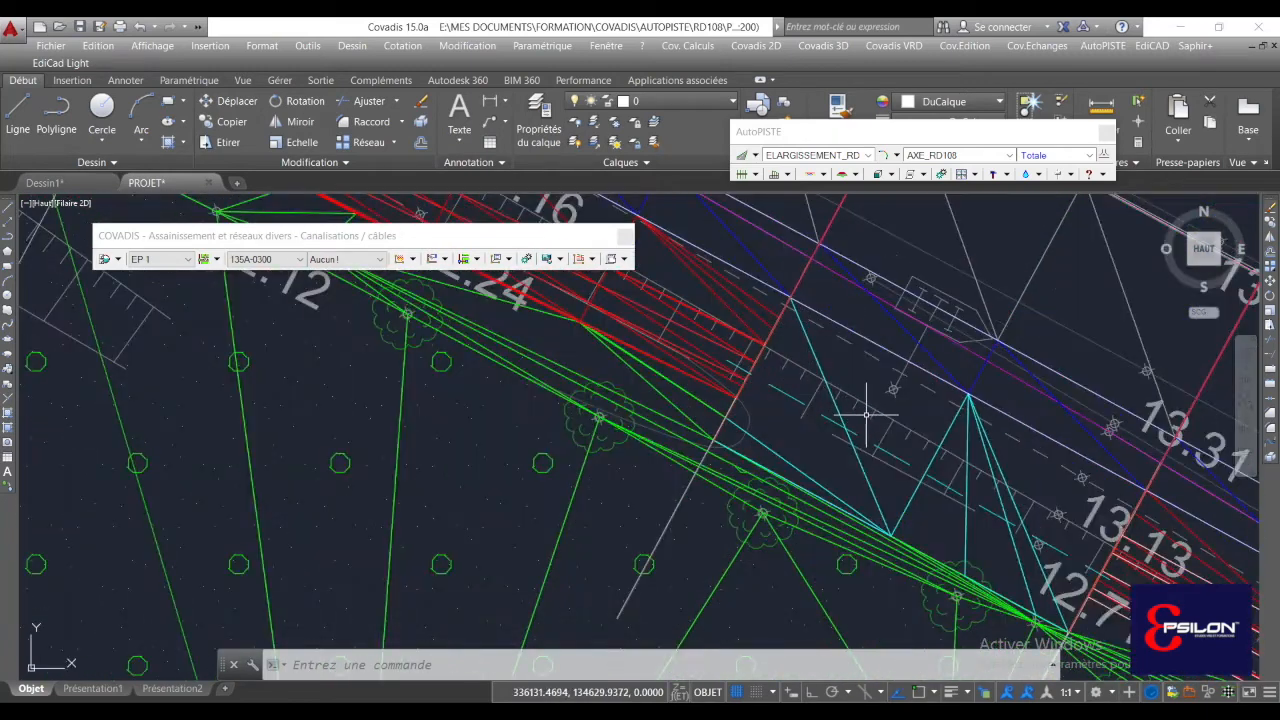
pyautogui.scroll(-2, 863, 423)
pyautogui.click(828, 418)
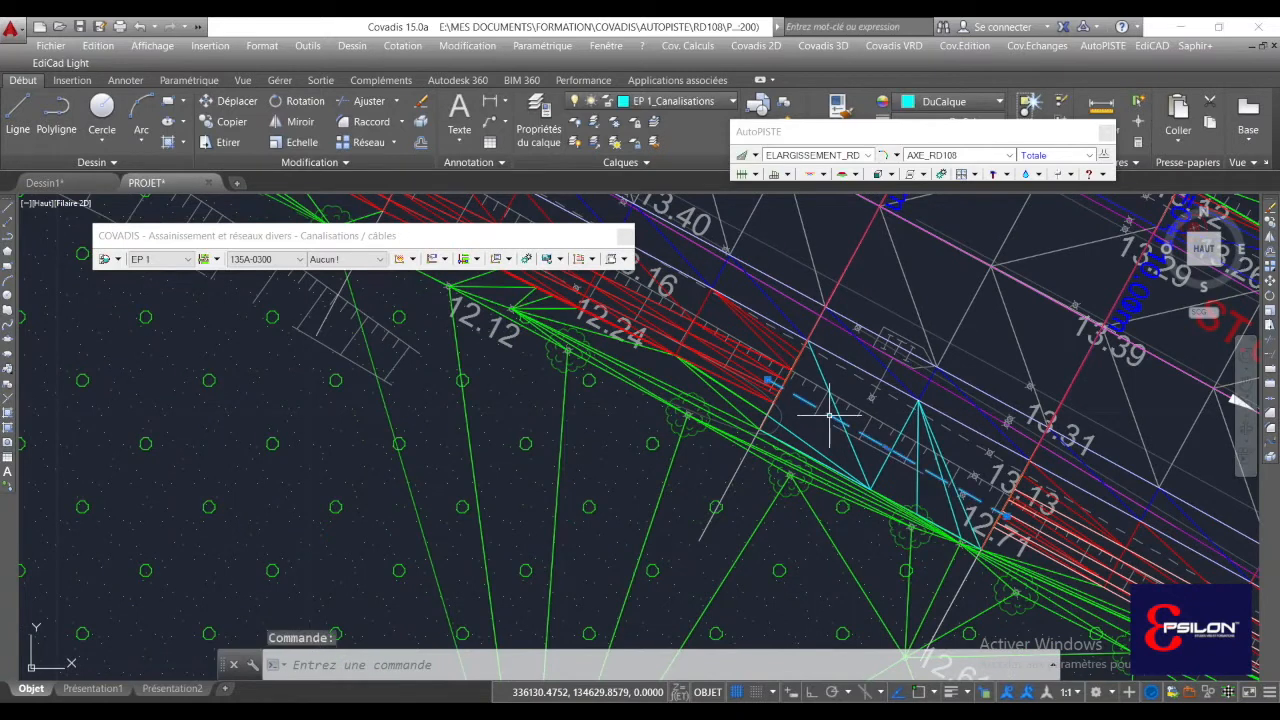
pyautogui.press('Escape')
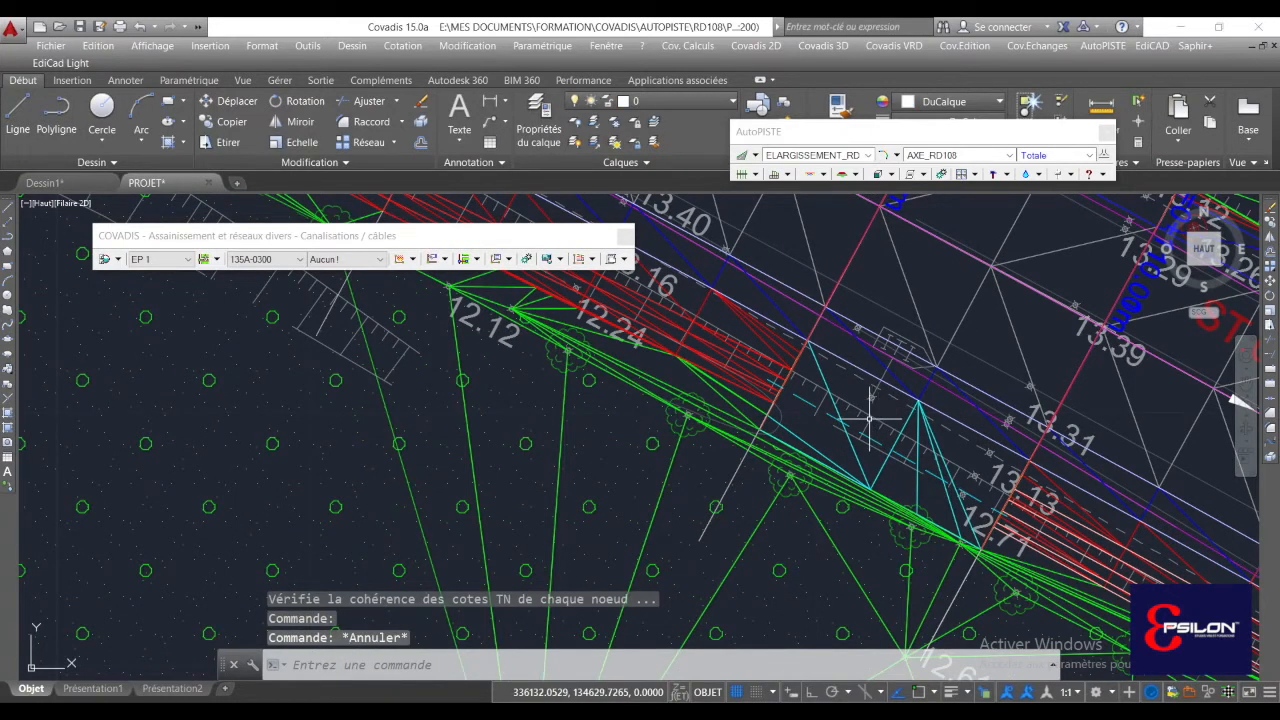
pyautogui.moveTo(872, 419); pyautogui.dragTo(863, 420, button='middle')
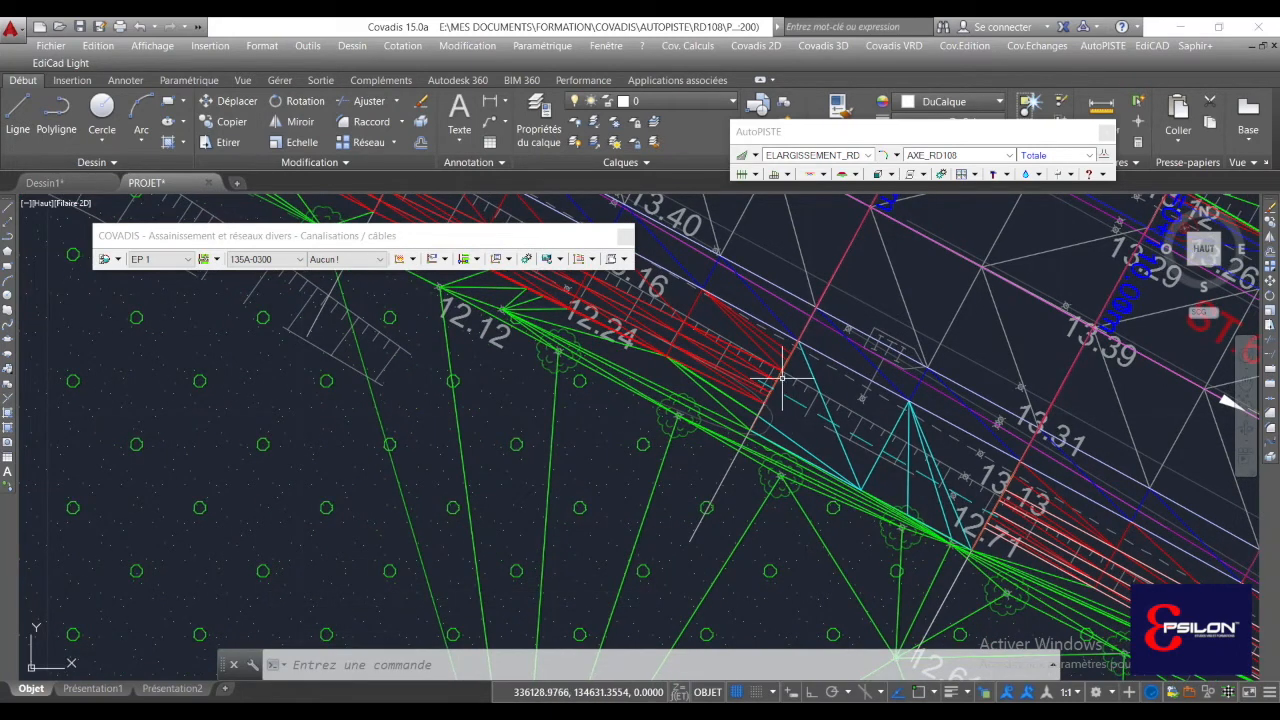
pyautogui.scroll(2, 815, 408)
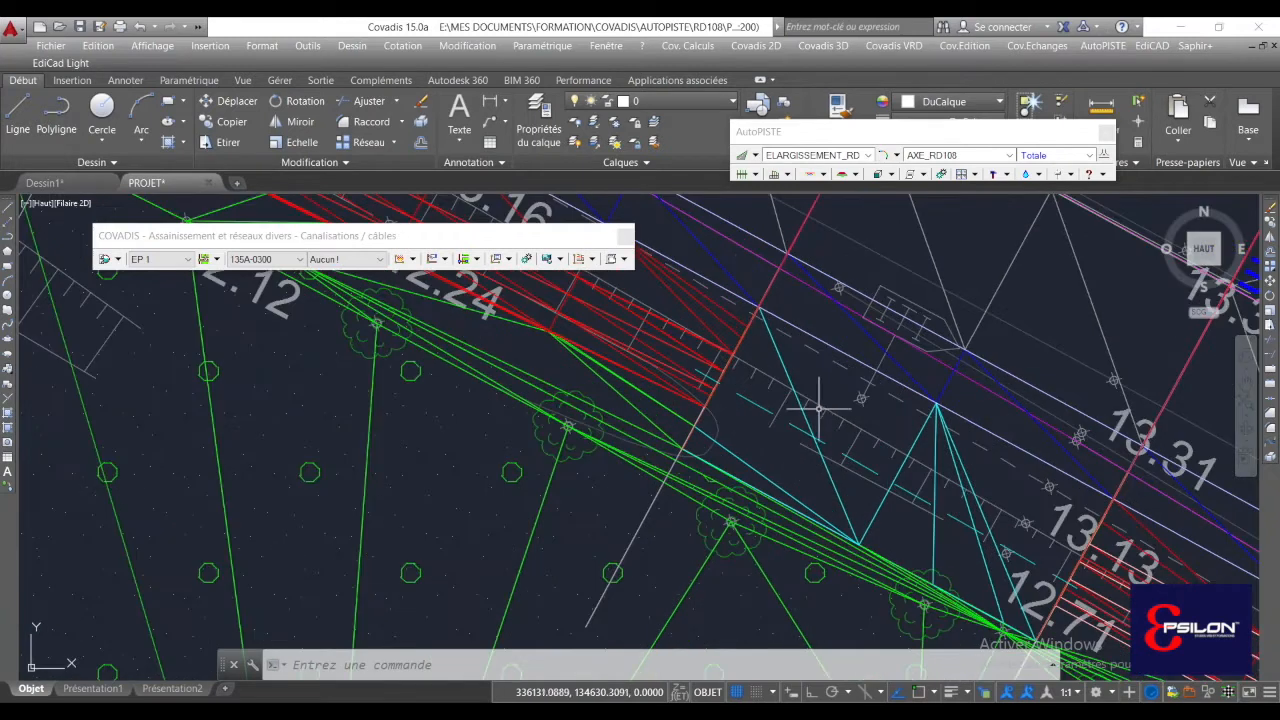
# - Delete the Tête de sécurité 300 model from the sanitation manholes (Regards) in the networks library
pyautogui.click(345, 259)
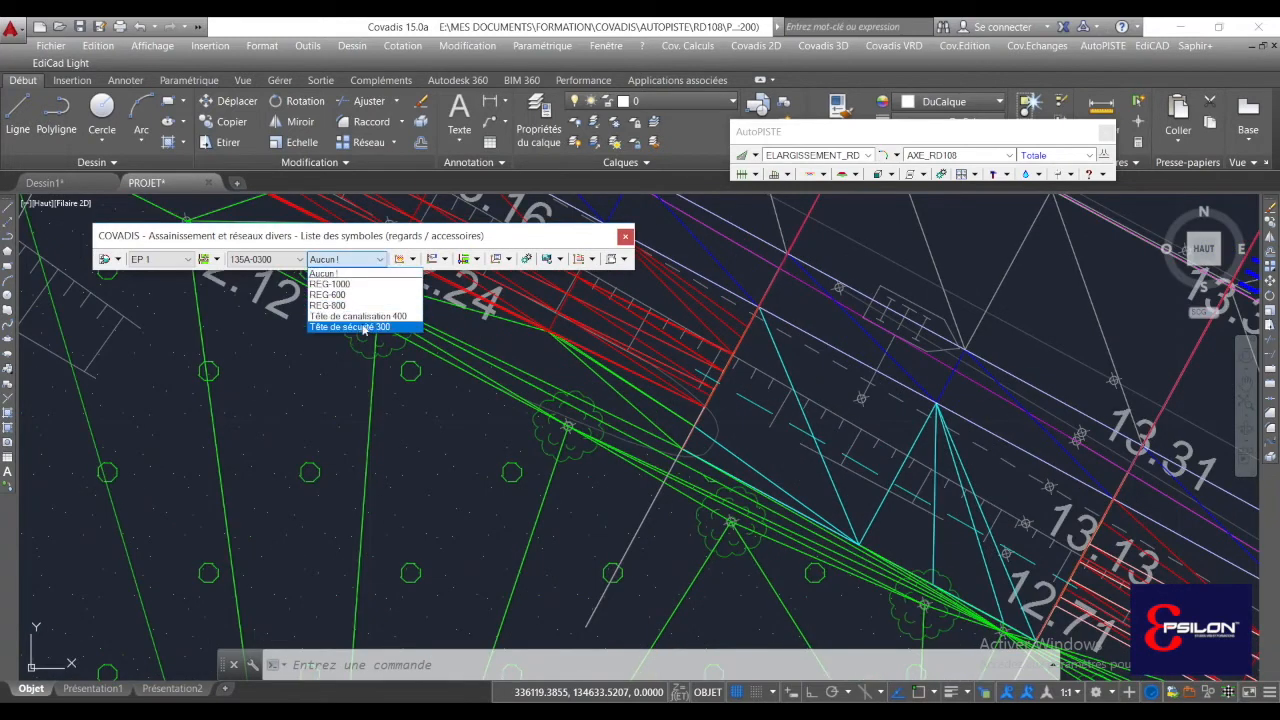
pyautogui.click(368, 241)
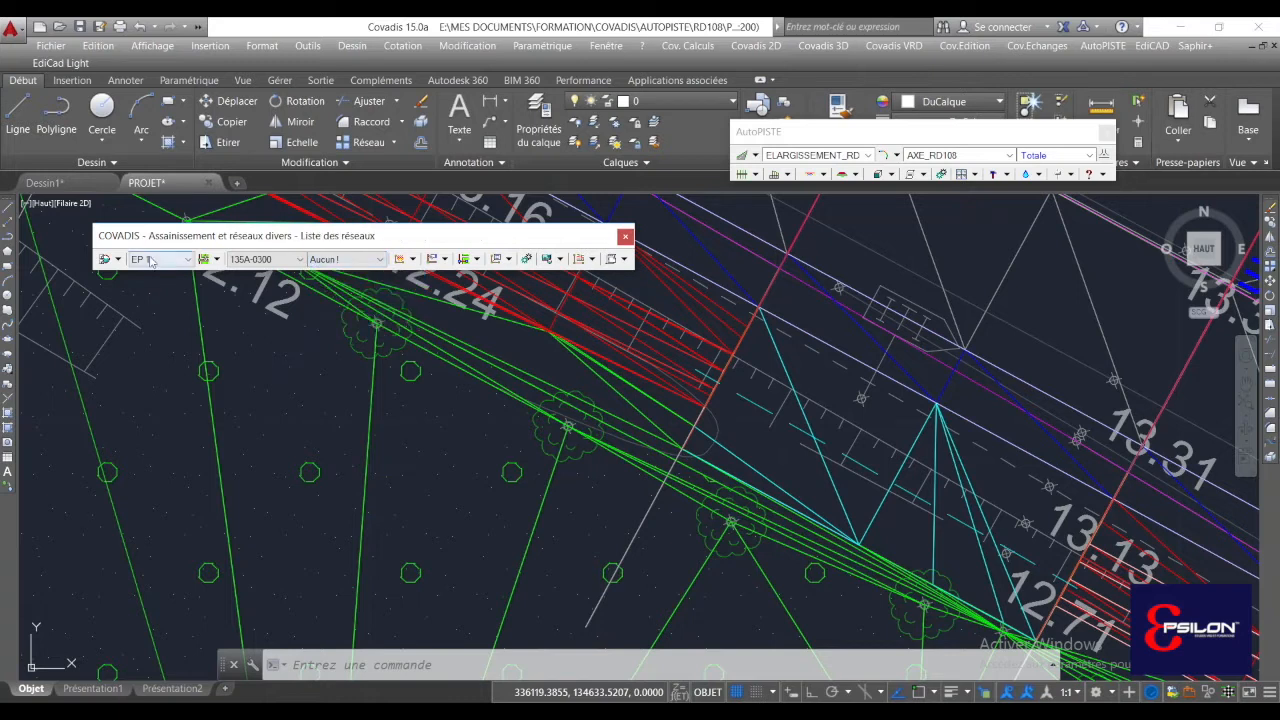
pyautogui.click(116, 259)
pyautogui.click(175, 311)
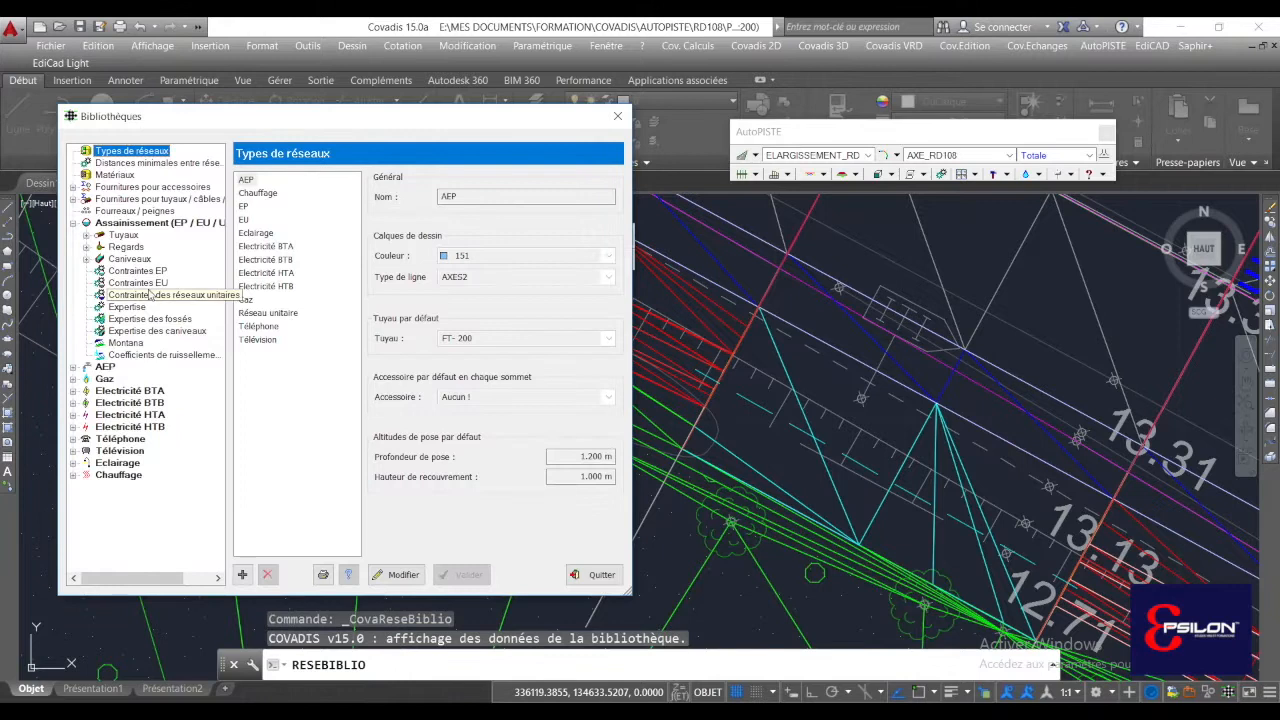
pyautogui.click(126, 247)
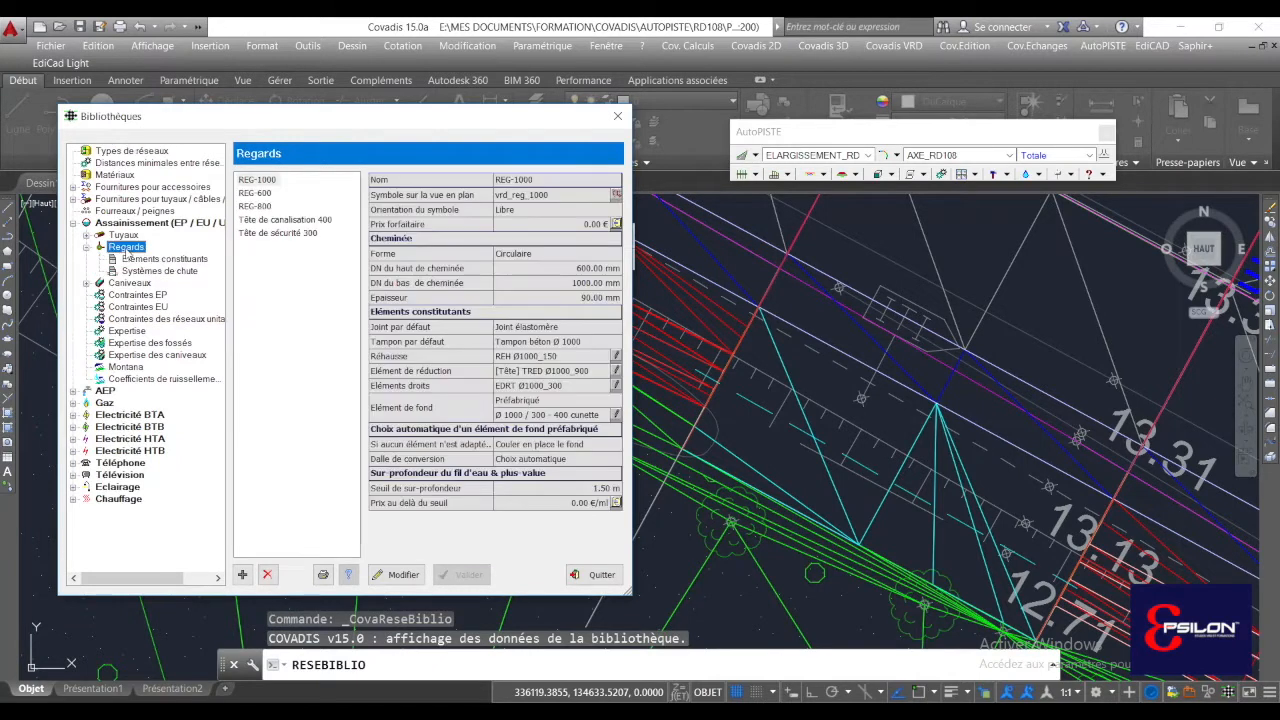
pyautogui.moveTo(274, 127)
pyautogui.mouseDown()
pyautogui.moveTo(328, 131)
pyautogui.moveTo(491, 225)
pyautogui.moveTo(271, 128)
pyautogui.moveTo(268, 140)
pyautogui.mouseUp()
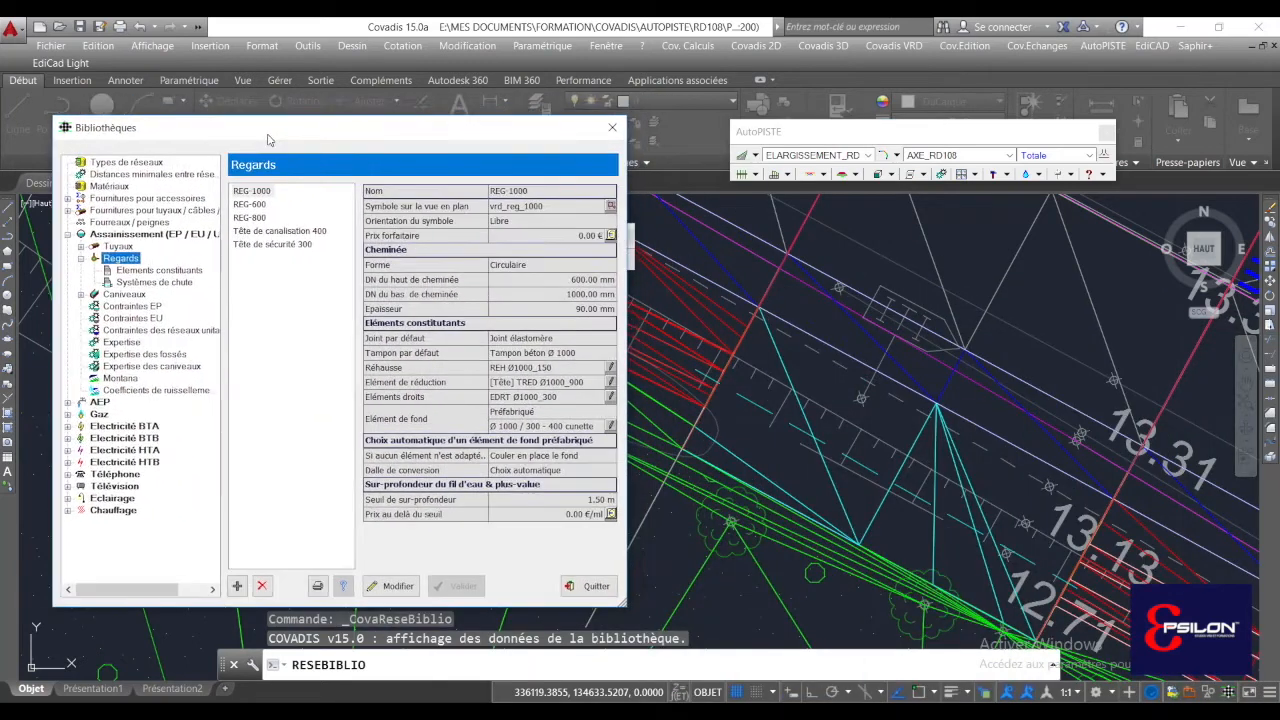
pyautogui.click(272, 245)
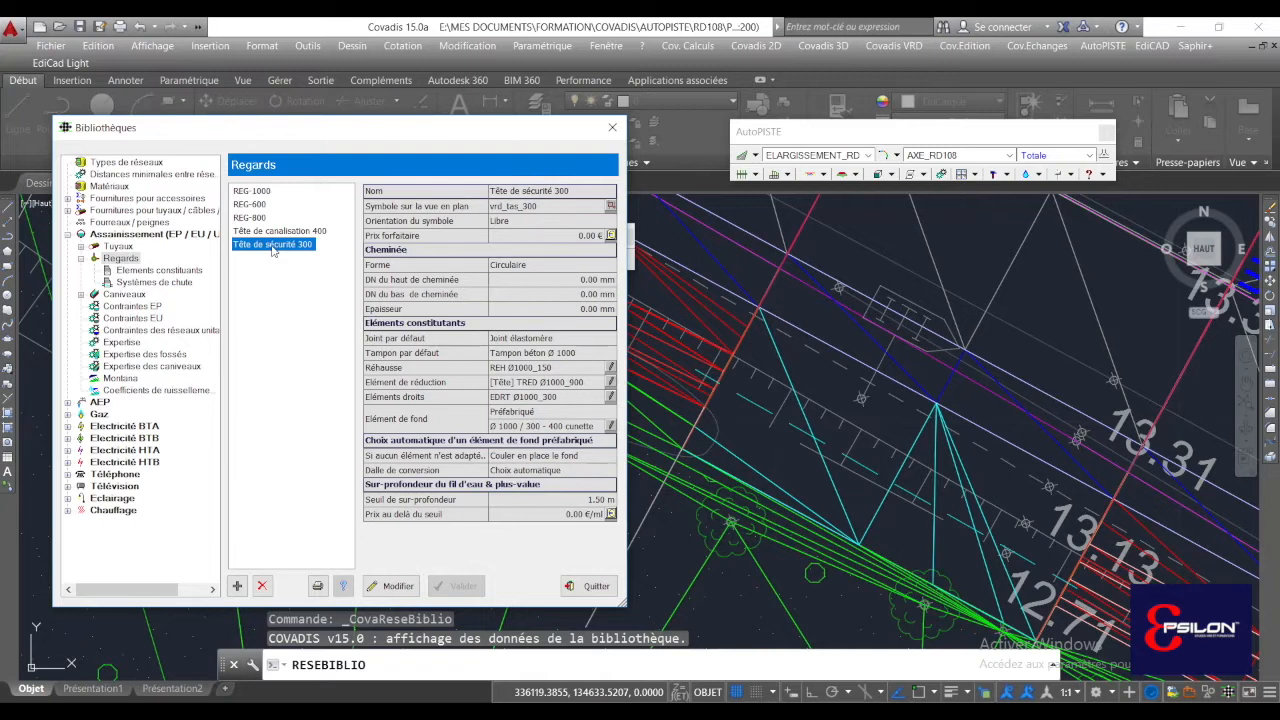
pyautogui.click(262, 586)
pyautogui.click(357, 412)
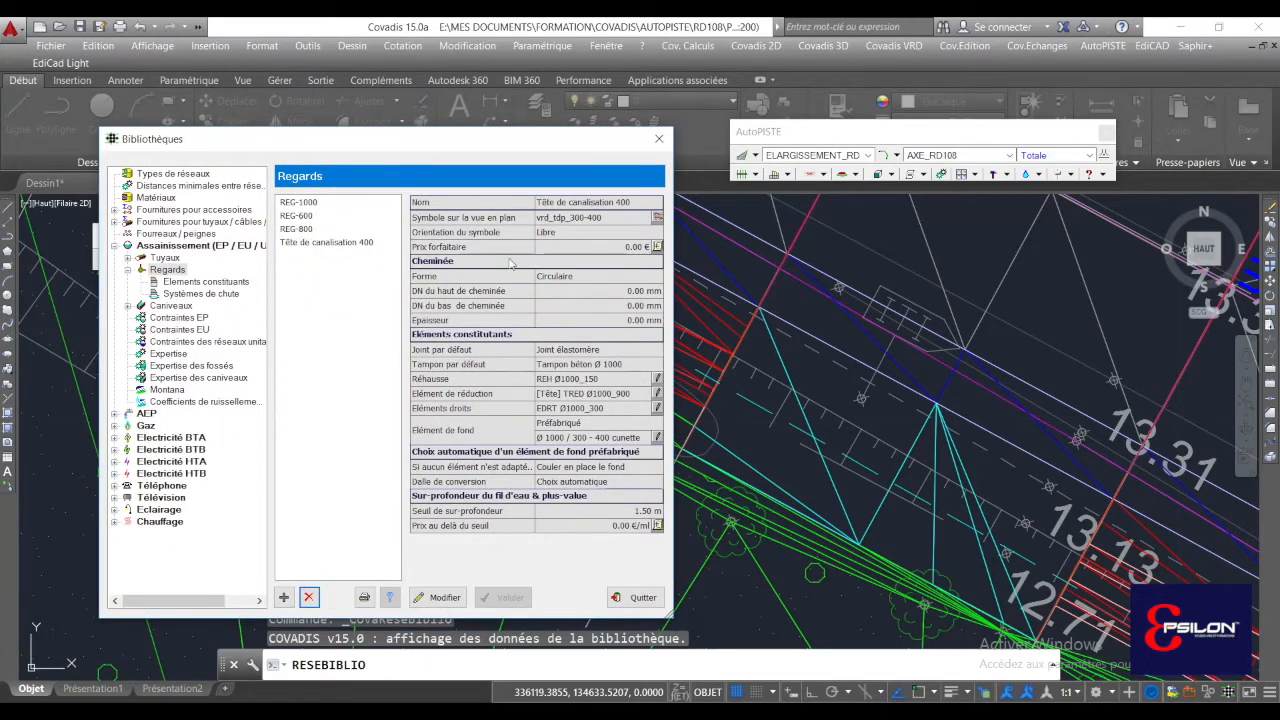
# - Add a new manhole model to the library and name it Tête de sécurité 300
pyautogui.click(283, 597)
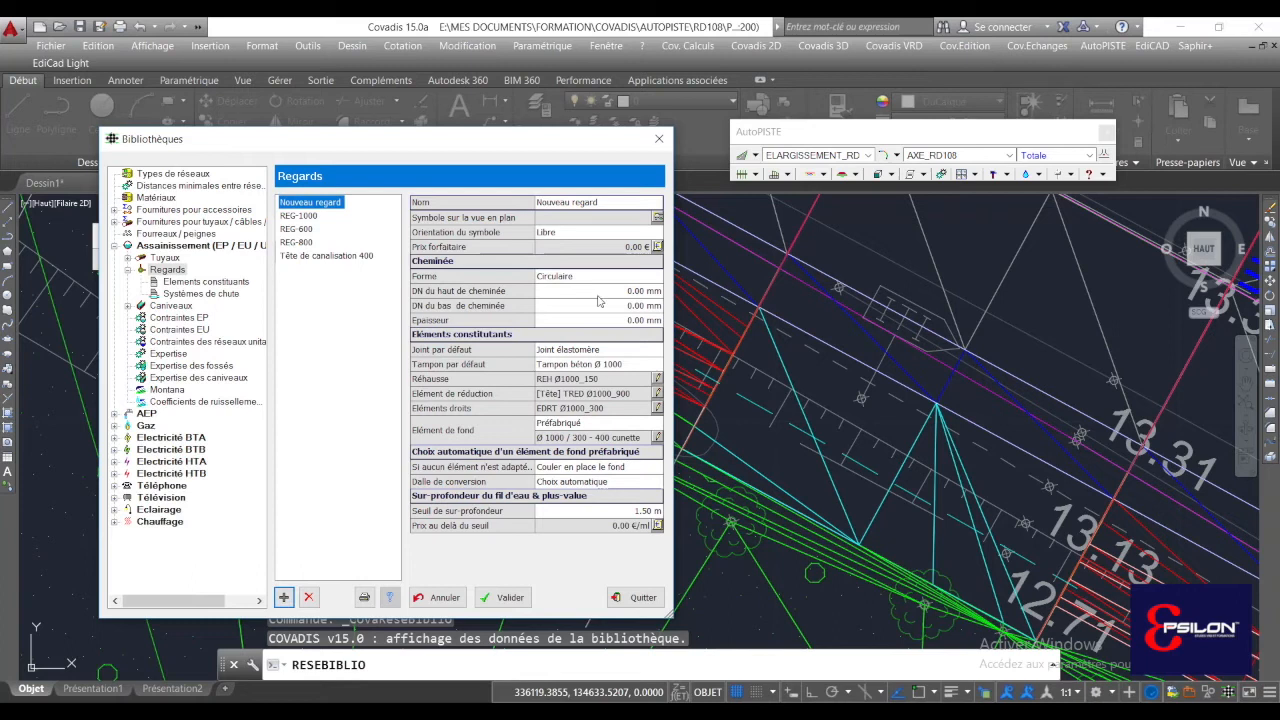
pyautogui.click(614, 206)
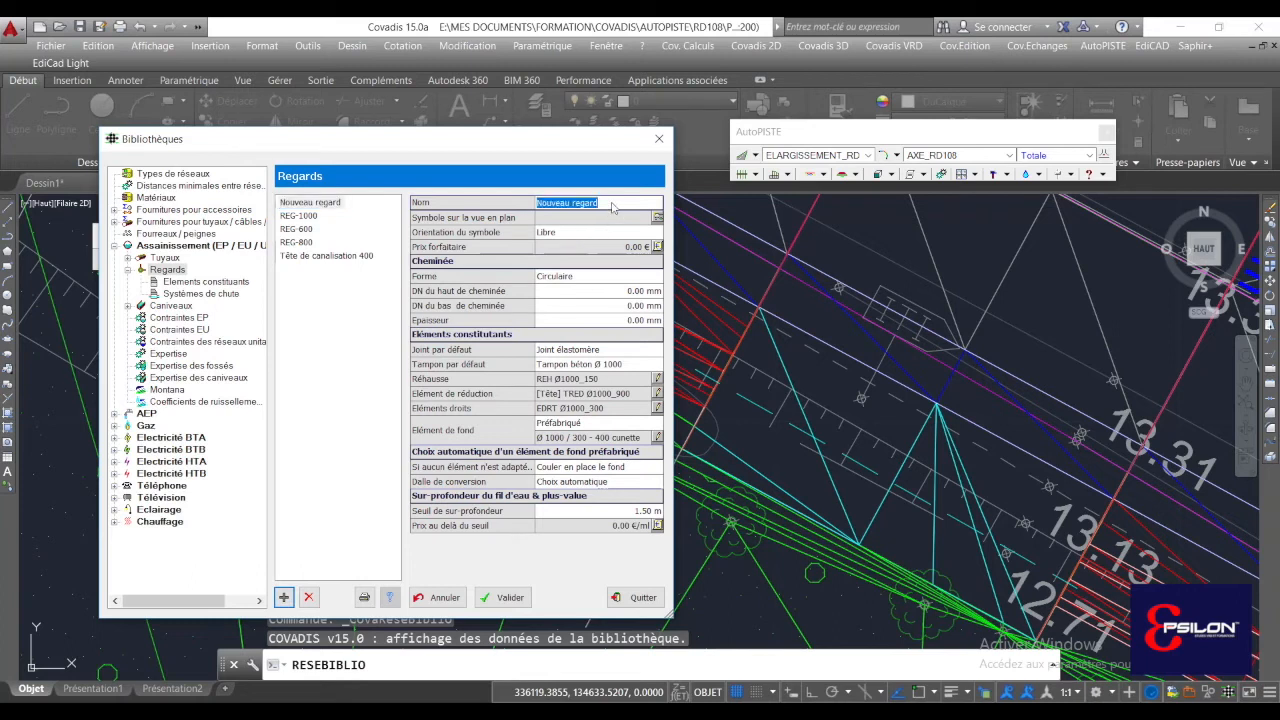
pyautogui.write('Tête de sécurité 300')
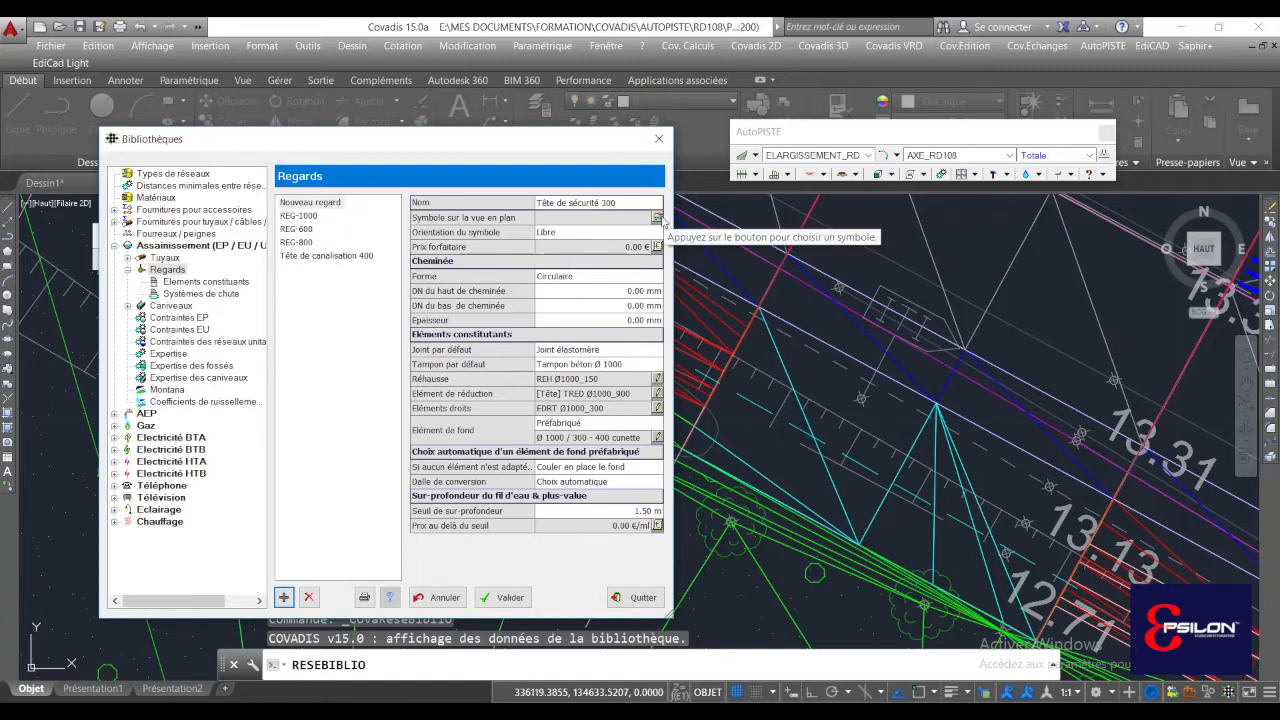
# - Assign the generic VRD symbol vrd_tas_300 as the plan-view symbol of the Tête de sécurité 300 model
pyautogui.click(657, 218)
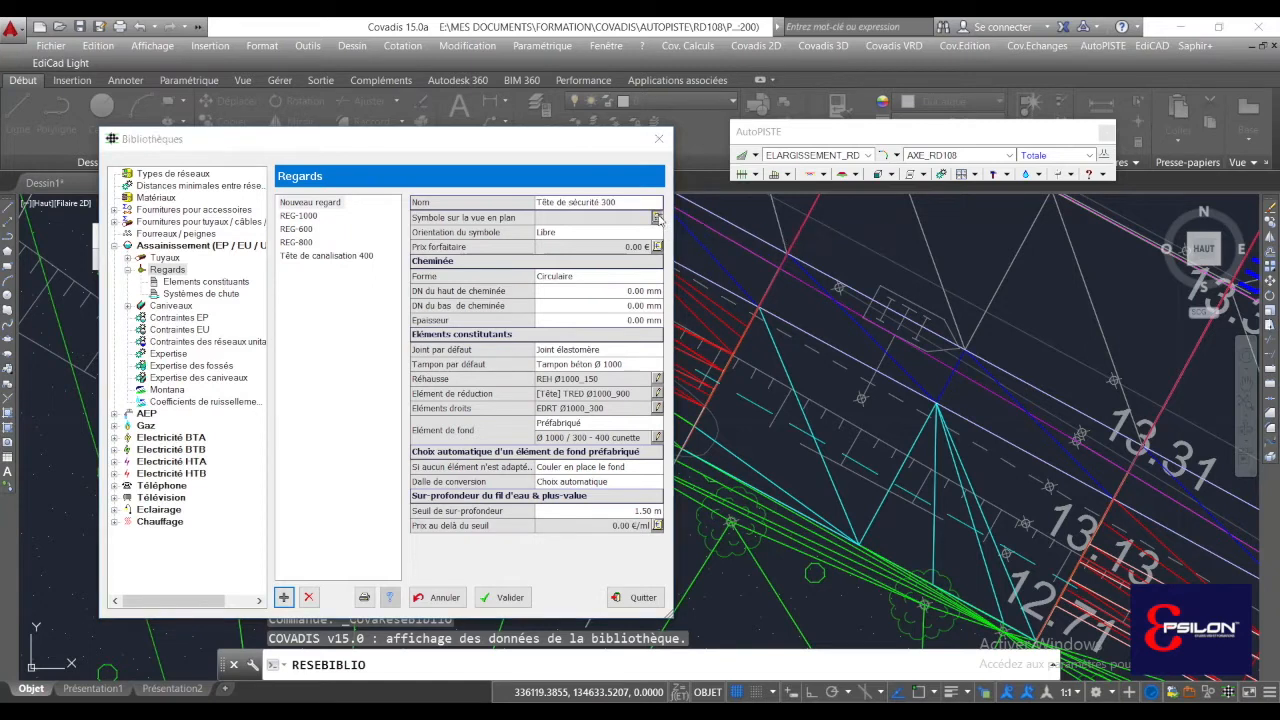
pyautogui.moveTo(559, 347)
pyautogui.mouseDown()
pyautogui.moveTo(561, 384)
pyautogui.moveTo(554, 330)
pyautogui.mouseUp()
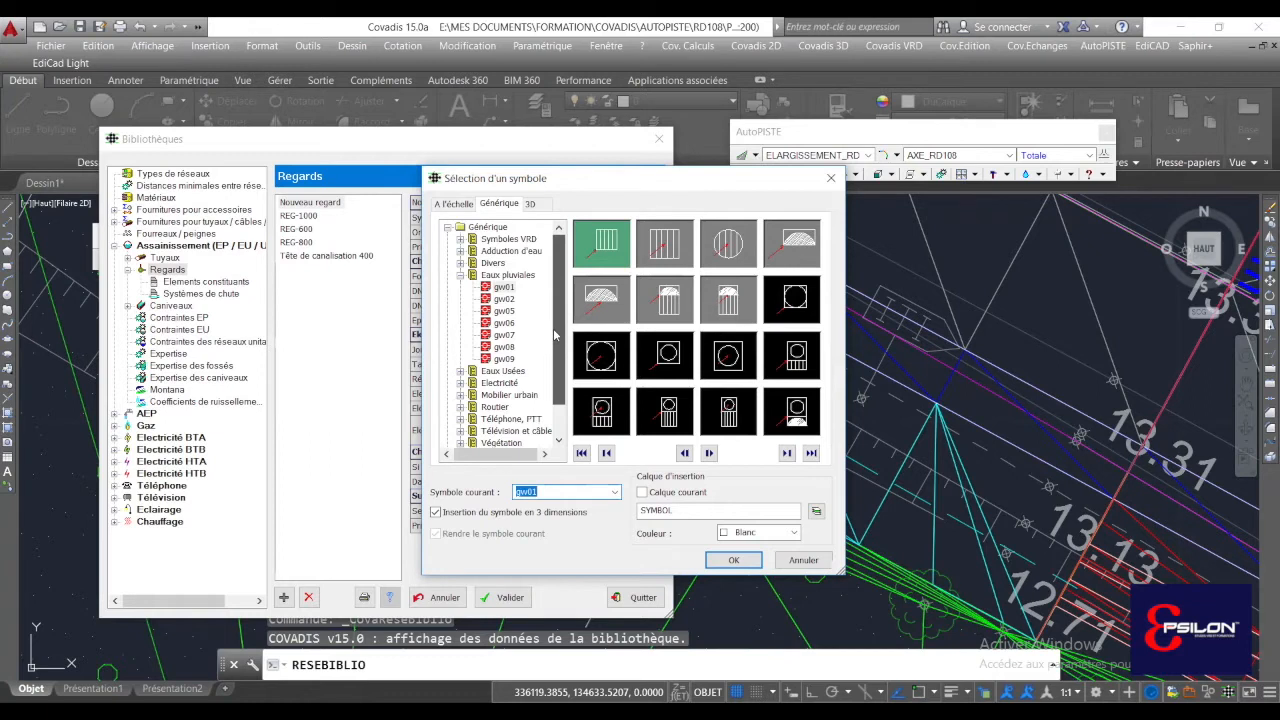
pyautogui.click(508, 239)
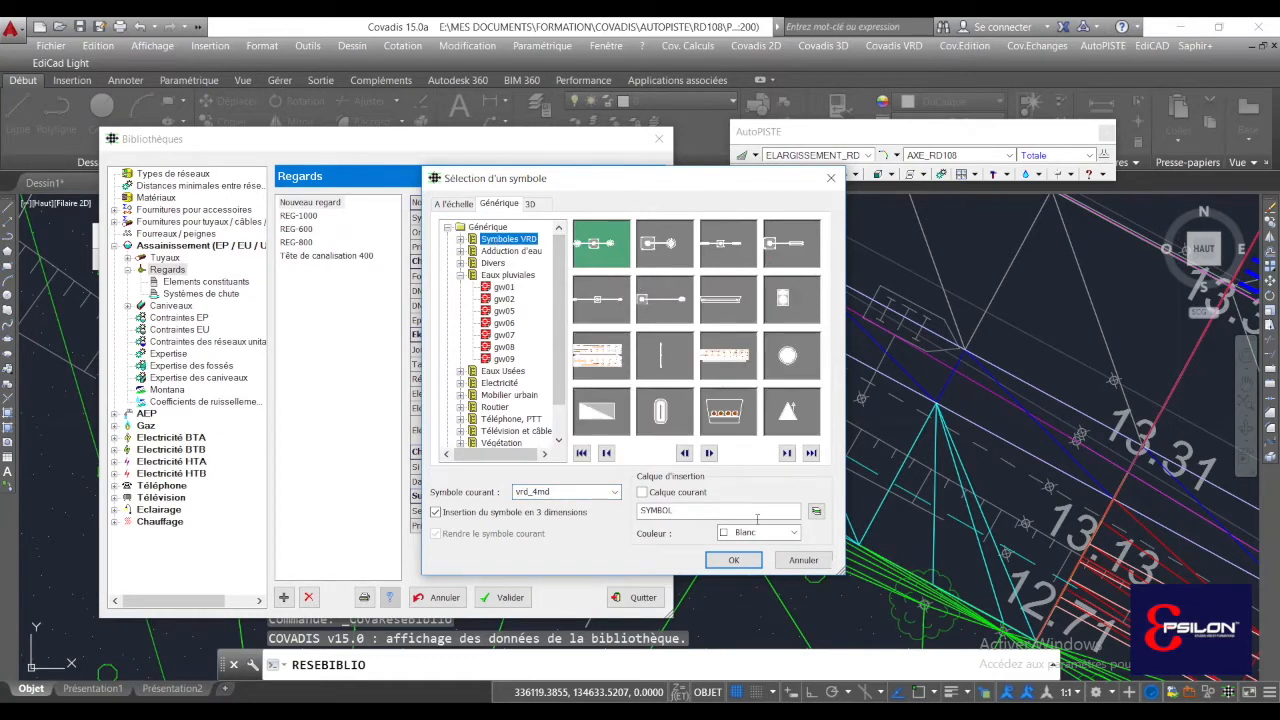
pyautogui.click(787, 453)
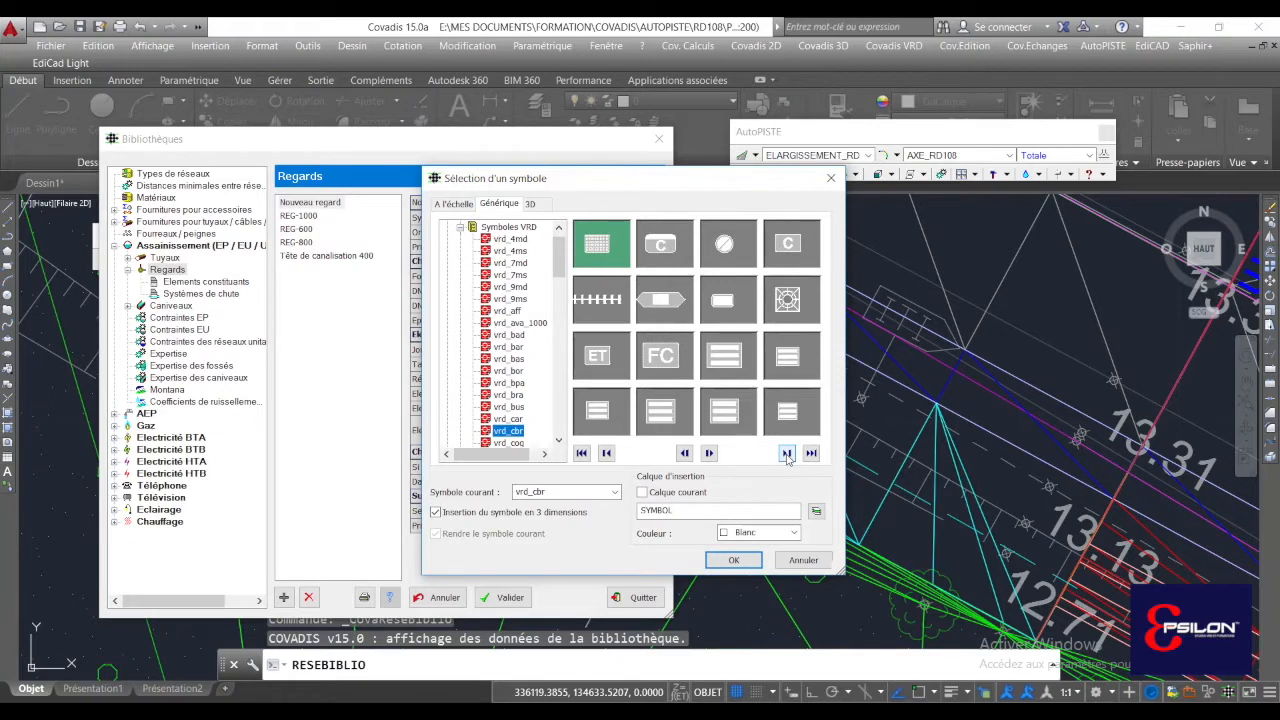
pyautogui.click(787, 453)
pyautogui.click(787, 453)
pyautogui.click(613, 371)
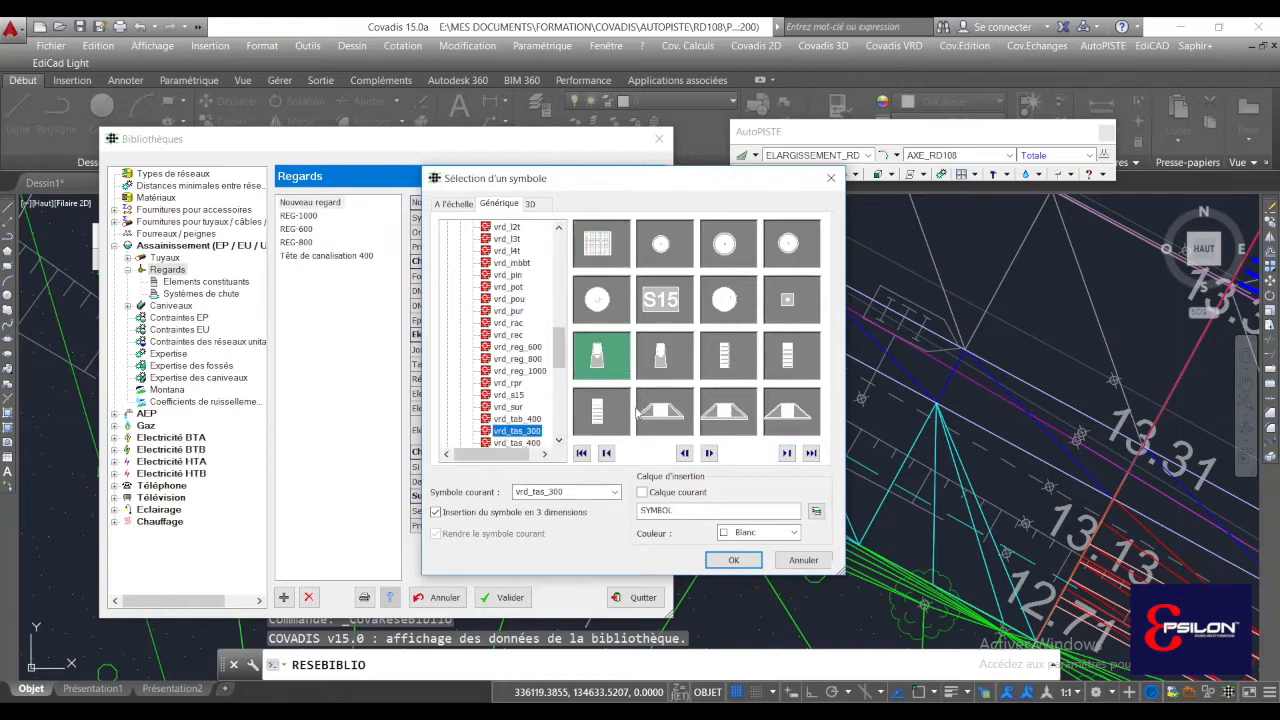
pyautogui.click(731, 561)
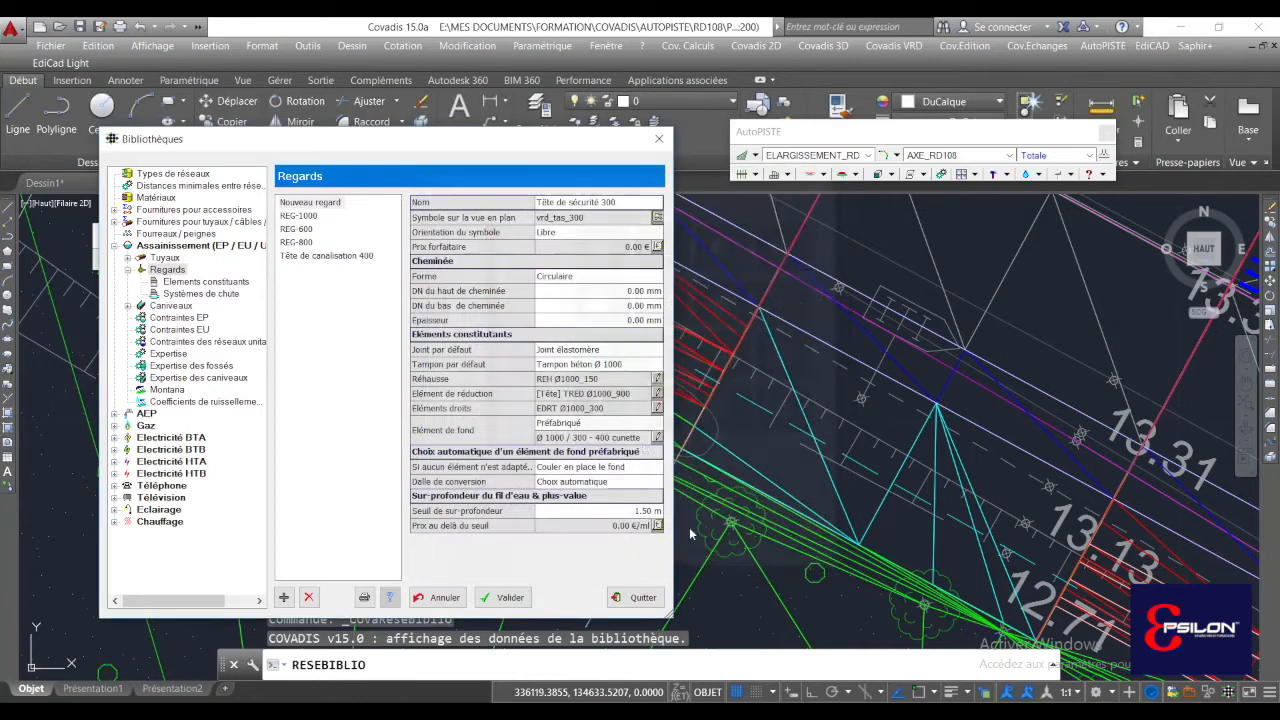
# - Save the Tête de sécurité 300 model with free symbol orientation, close the library and check the list of available manhole models
pyautogui.click(575, 233)
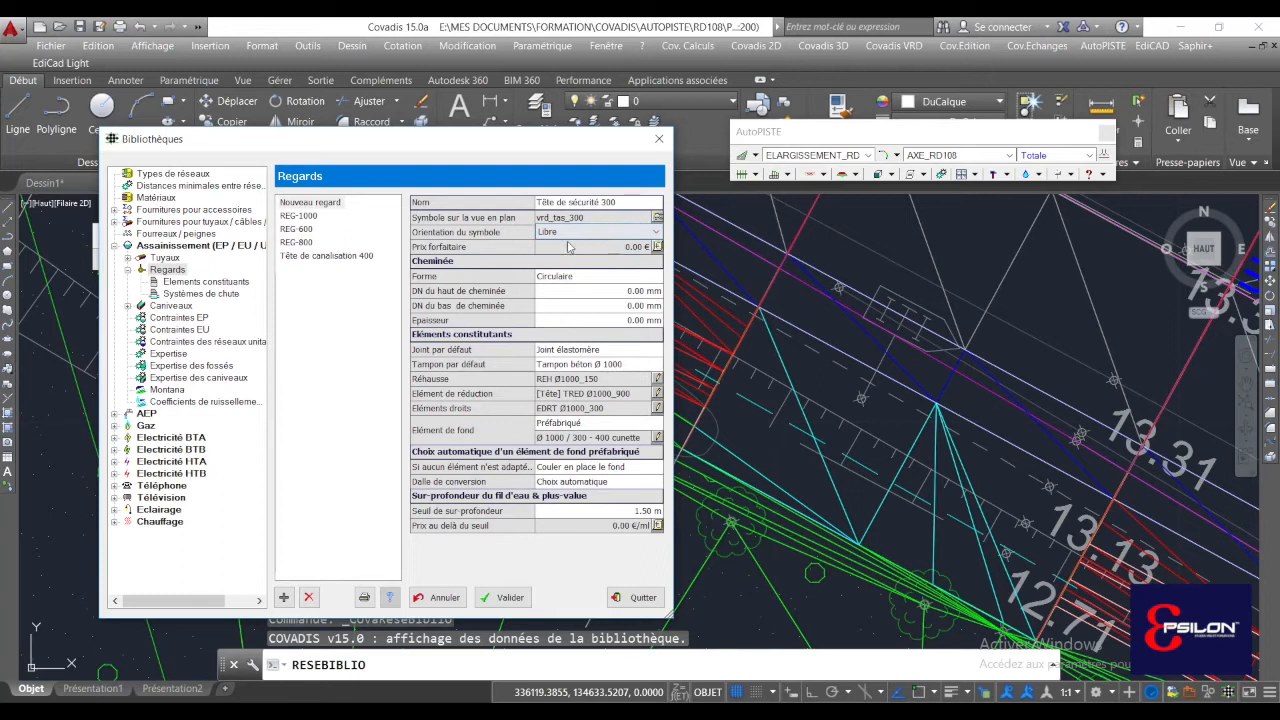
pyautogui.click(505, 597)
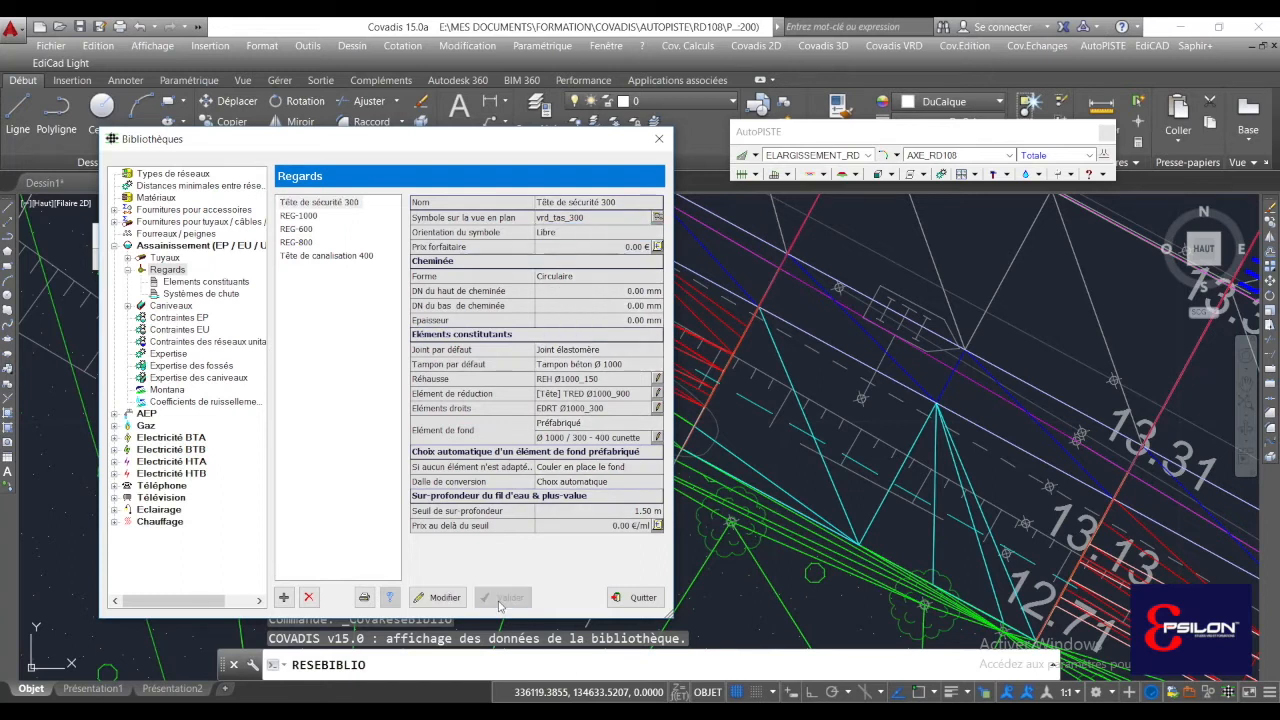
pyautogui.click(638, 597)
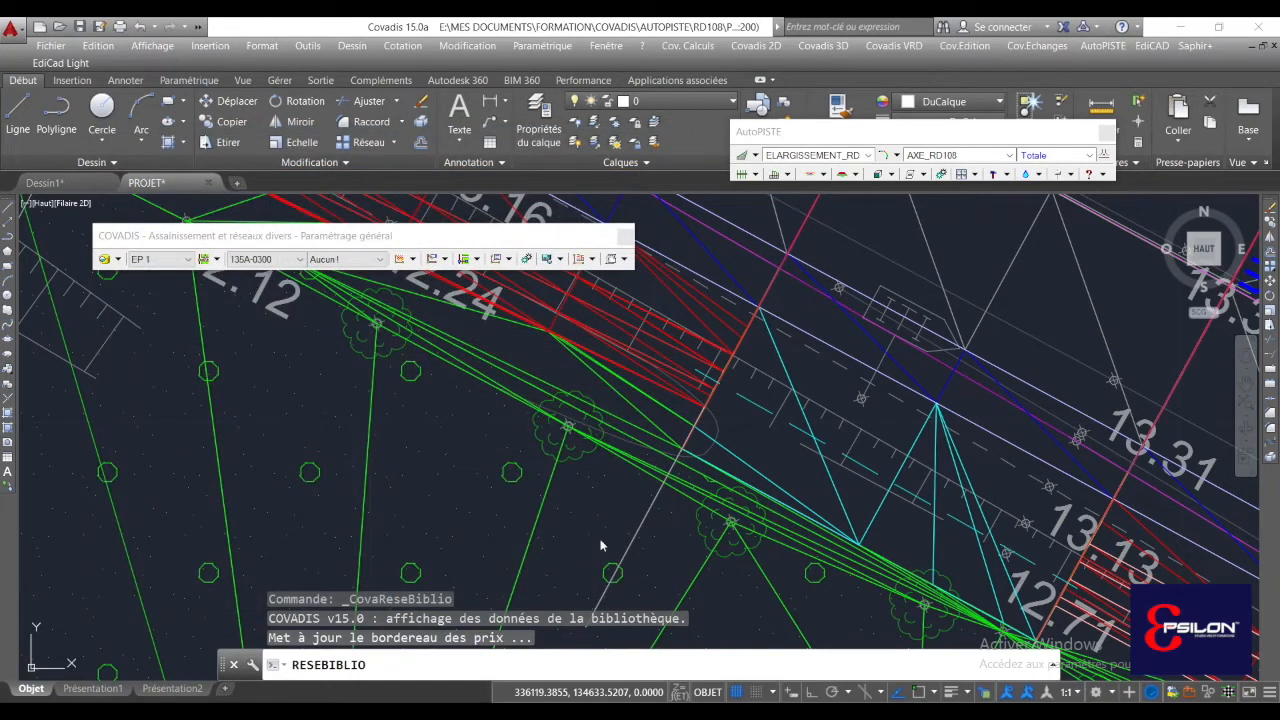
pyautogui.click(340, 259)
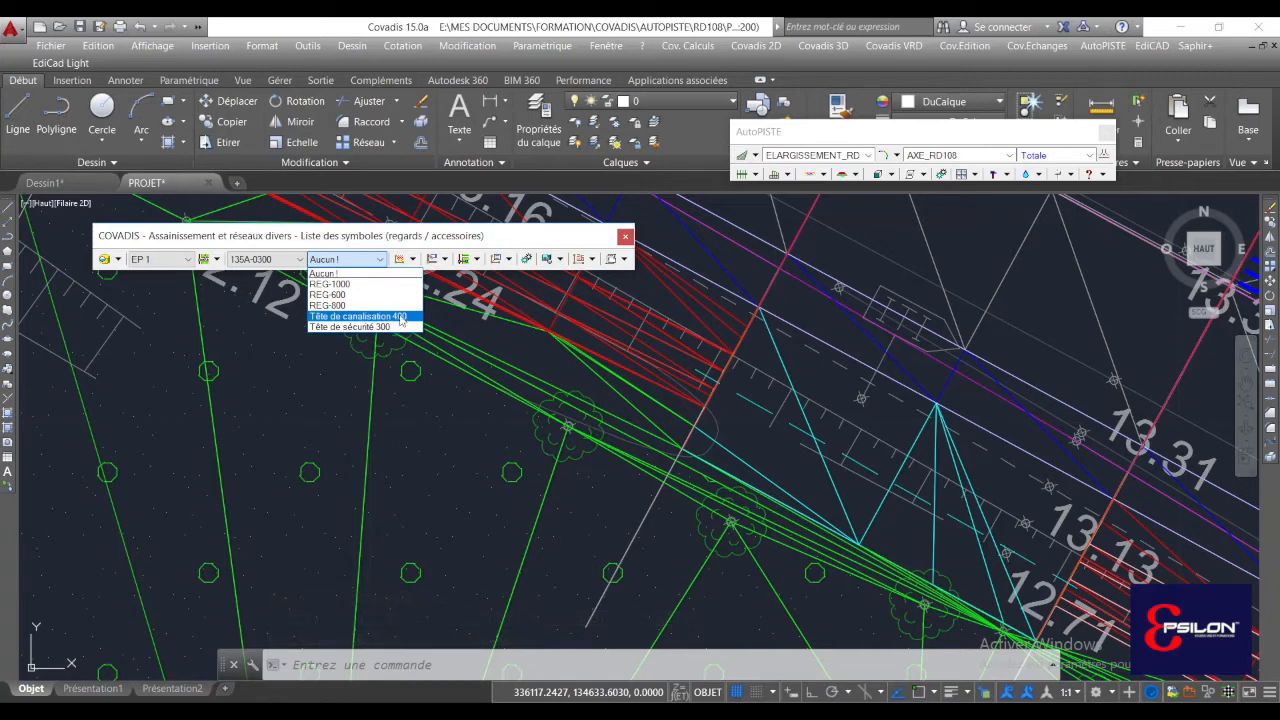
pyautogui.click(401, 318)
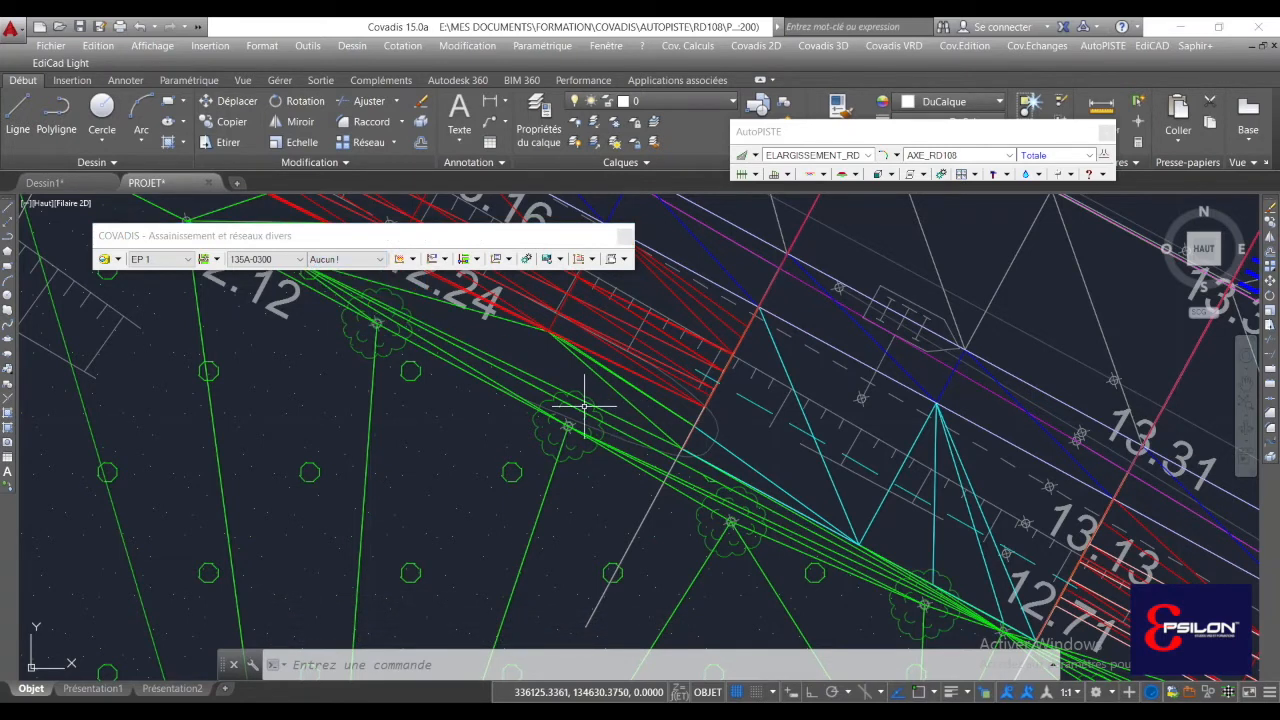
# - Assign the Tête de sécurité 300 model to node N2 and orient its symbol along the pipe, facing away from the access
pyautogui.moveTo(856, 486)
pyautogui.mouseDown(button='middle')
pyautogui.moveTo(753, 519)
pyautogui.moveTo(697, 452)
pyautogui.moveTo(627, 495)
pyautogui.mouseUp(button='middle')
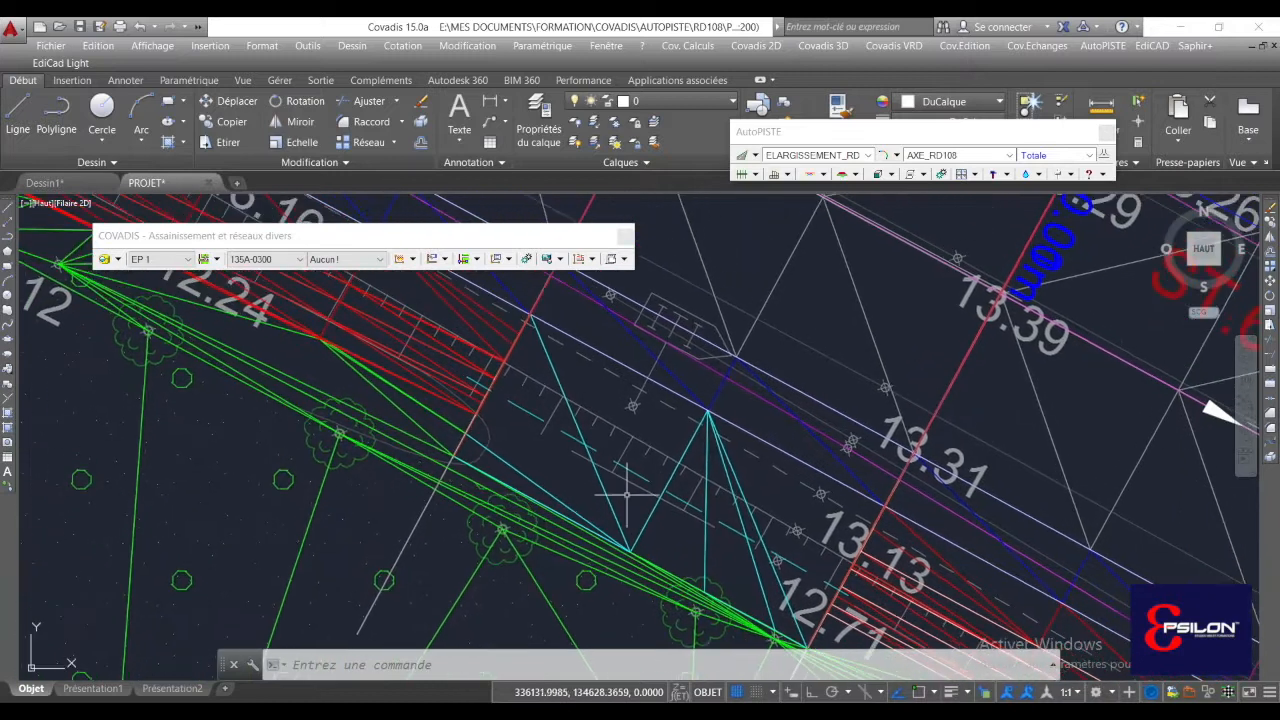
pyautogui.scroll(2, 505, 373)
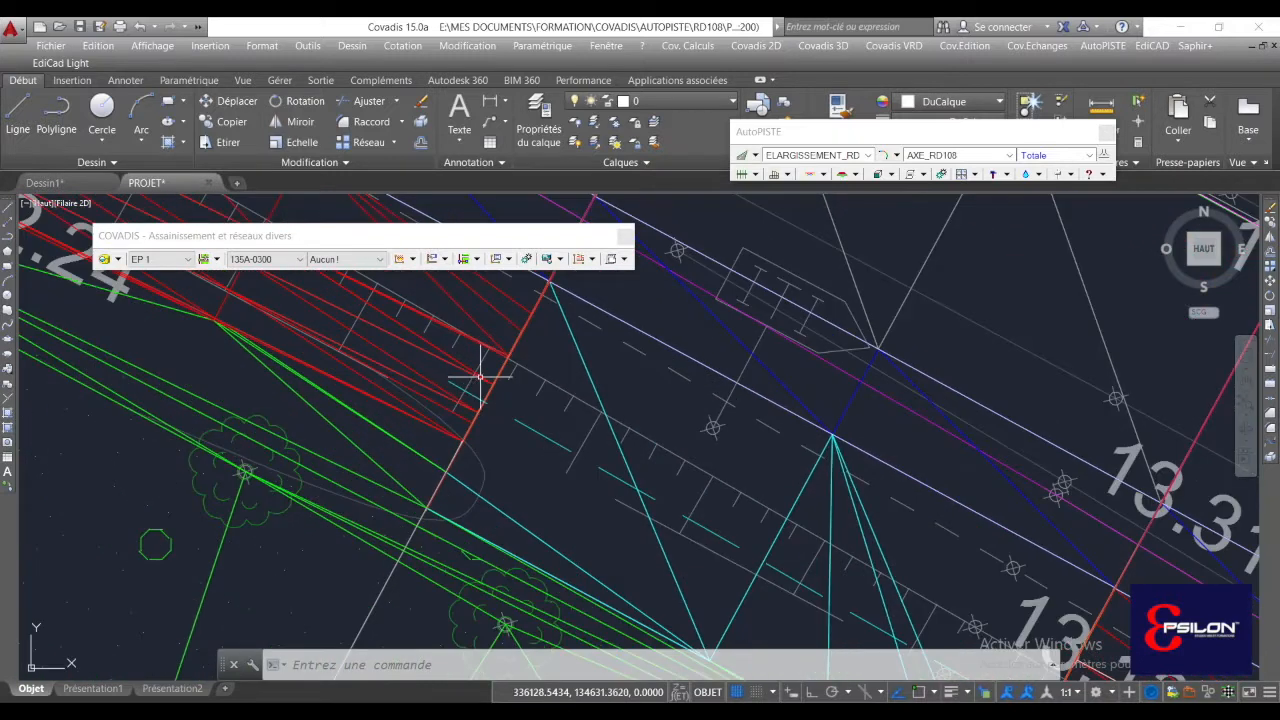
pyautogui.click(455, 261)
pyautogui.click(466, 295)
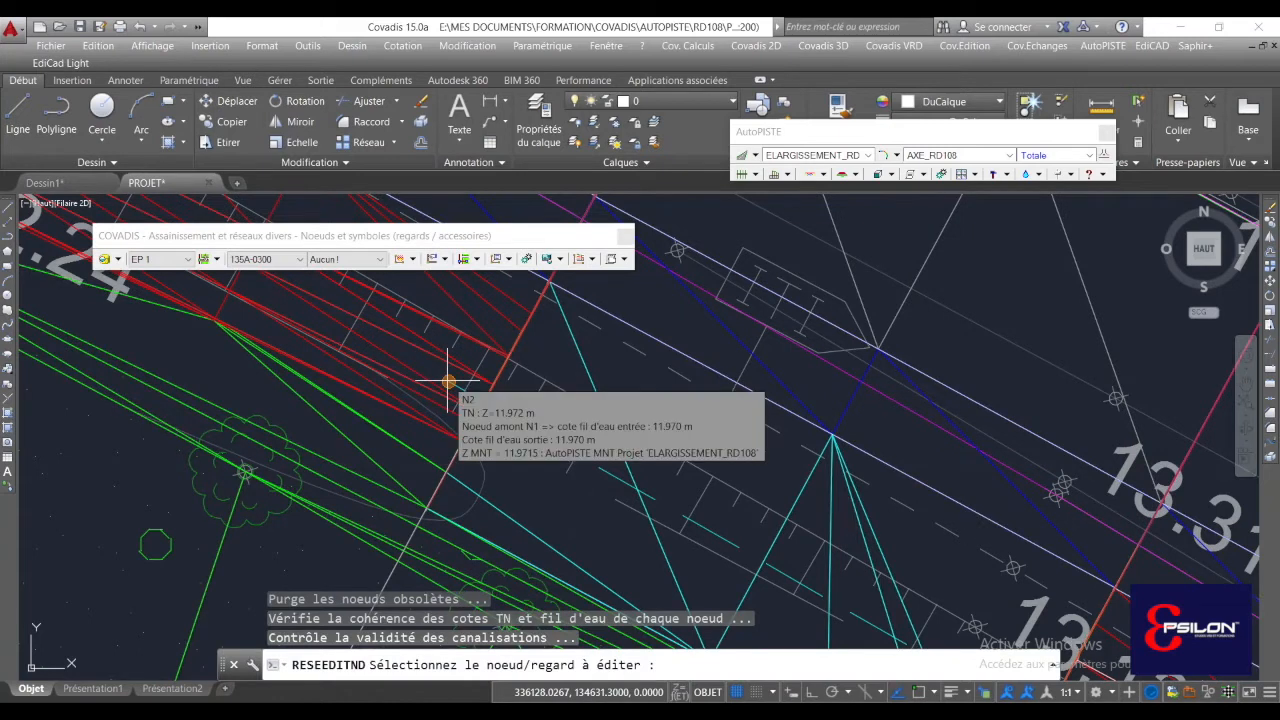
pyautogui.click(444, 373)
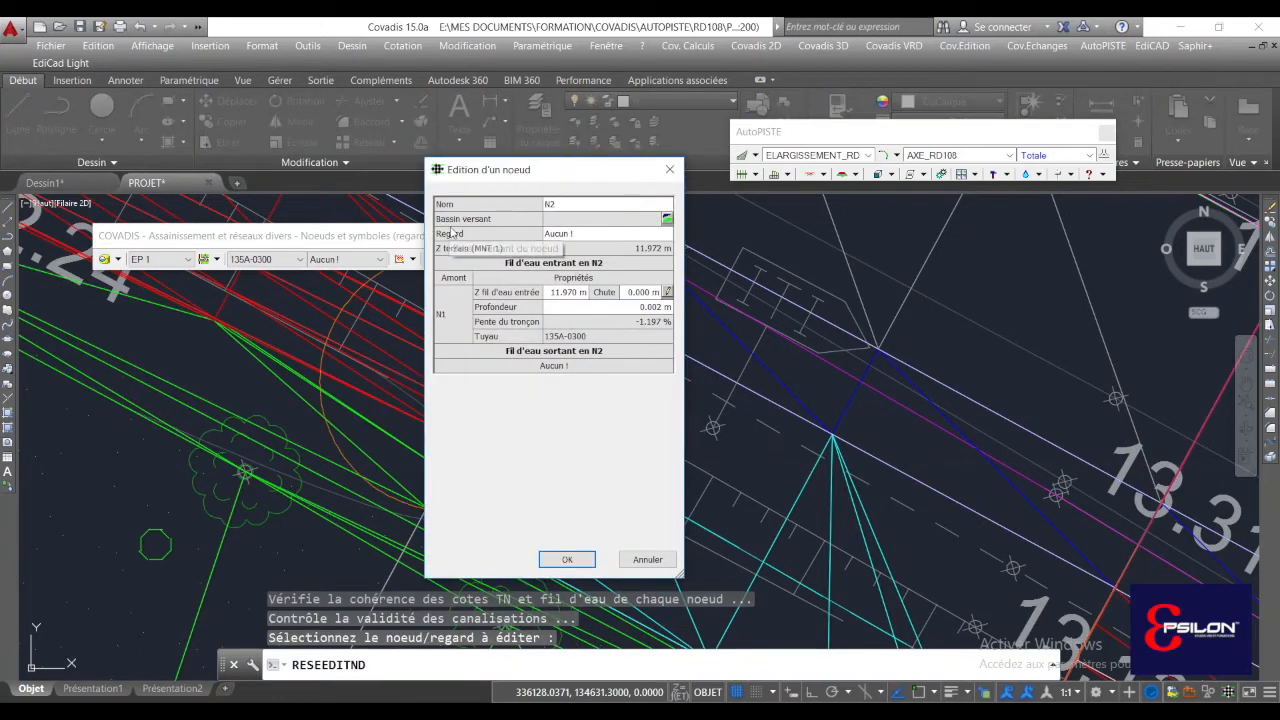
pyautogui.click(579, 236)
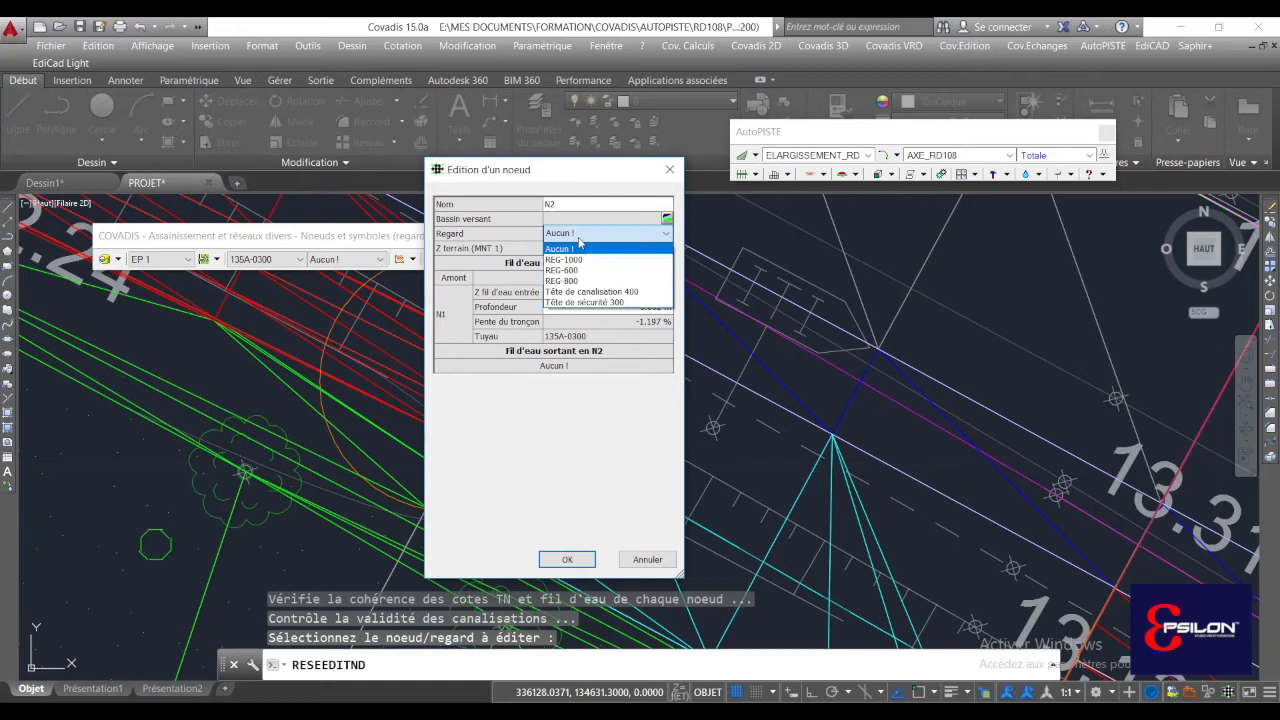
pyautogui.click(597, 302)
pyautogui.click(546, 563)
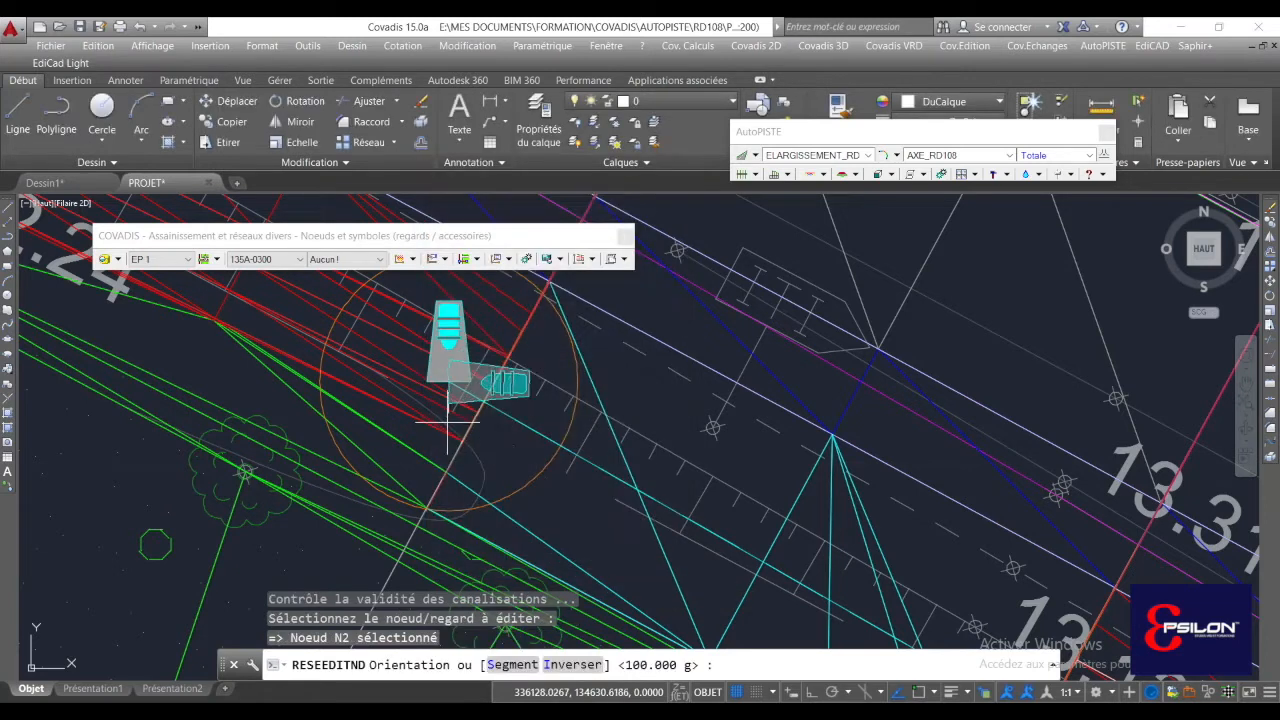
pyautogui.press('Return')
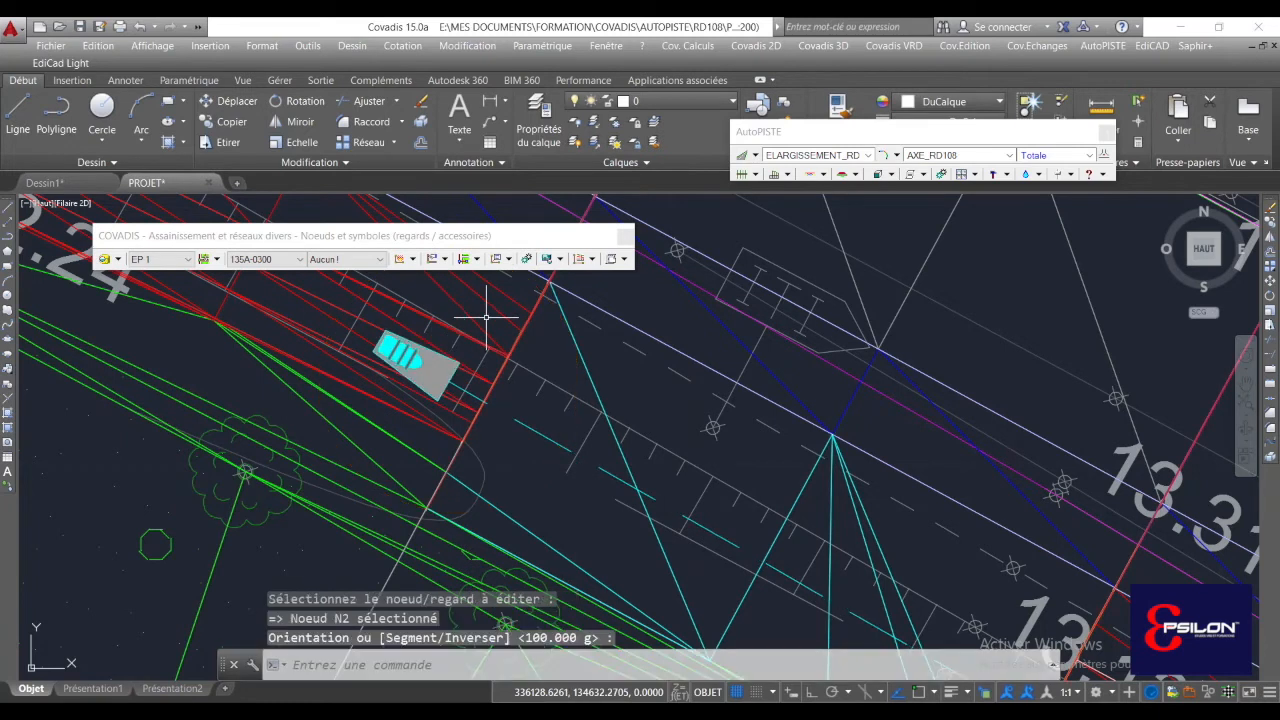
# - Assign the Tête de sécurité 300 model to node N1 at the pipe's other end and set its symbol orientation
pyautogui.scroll(-2, 486, 318)
pyautogui.moveTo(724, 506); pyautogui.dragTo(437, 377, button='middle')
pyautogui.scroll(3, 546, 453)
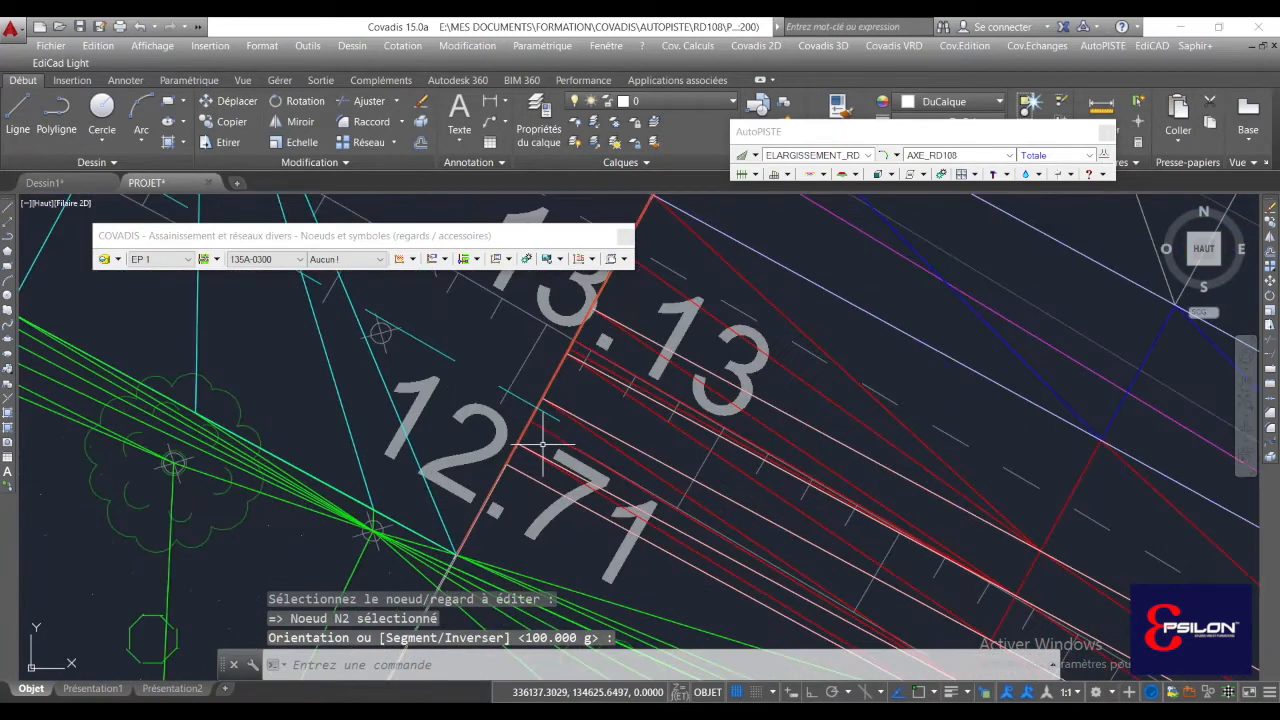
pyautogui.press('Return')
pyautogui.click(559, 421)
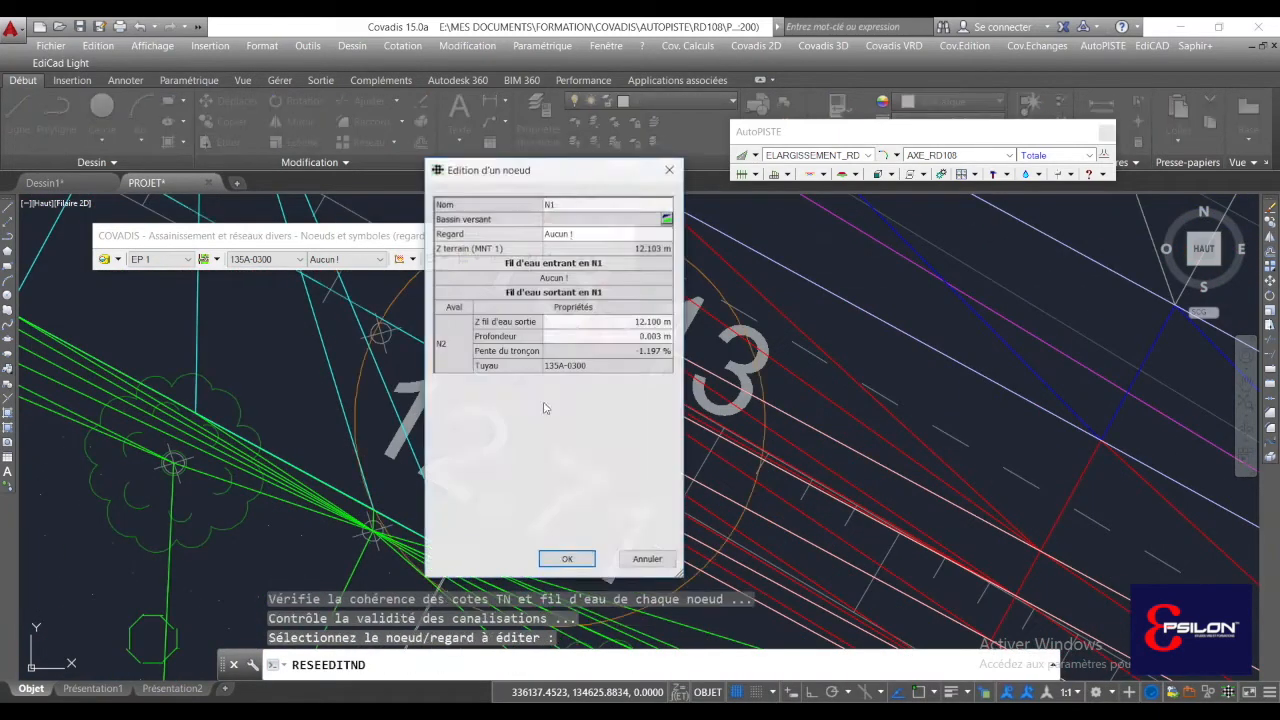
pyautogui.click(581, 235)
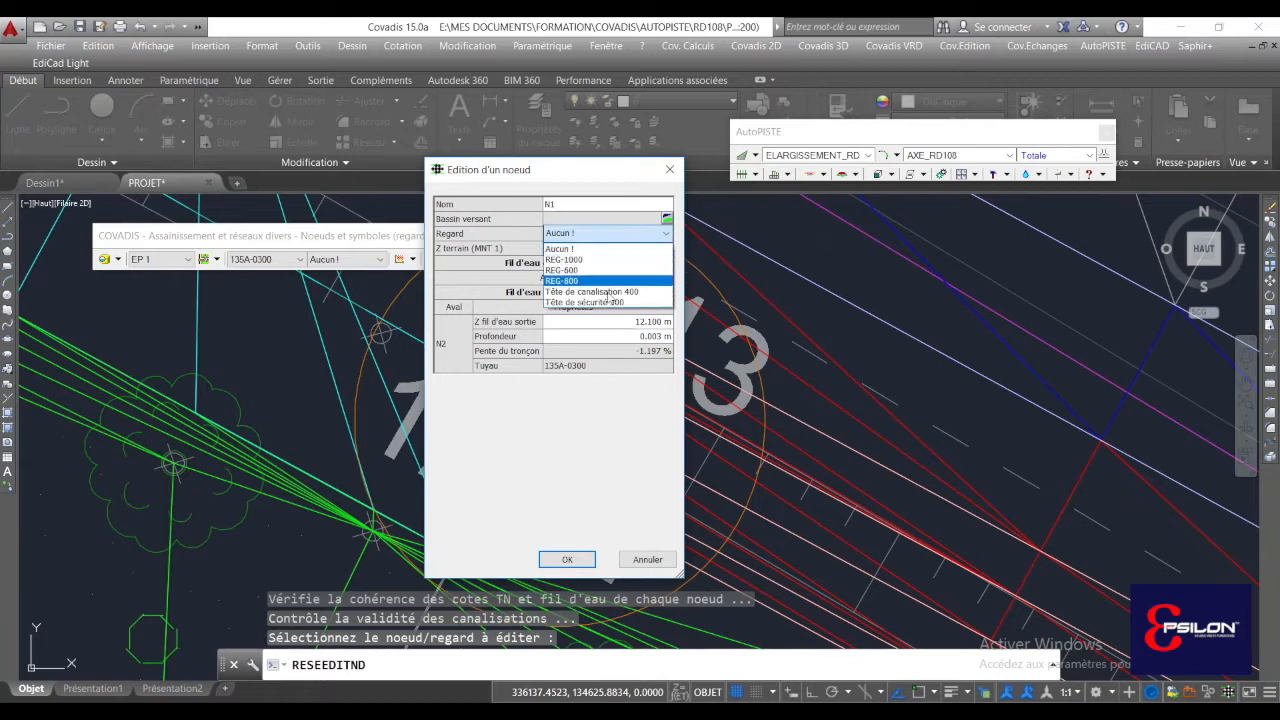
pyautogui.click(610, 302)
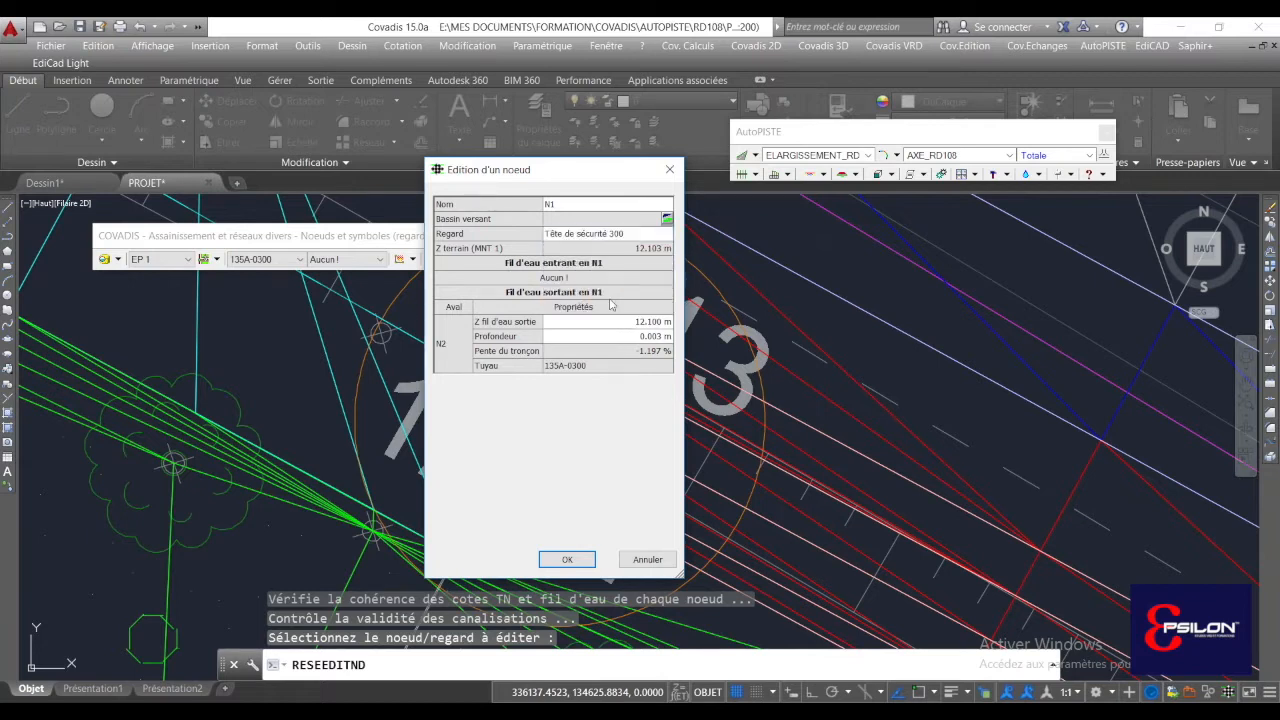
pyautogui.click(581, 559)
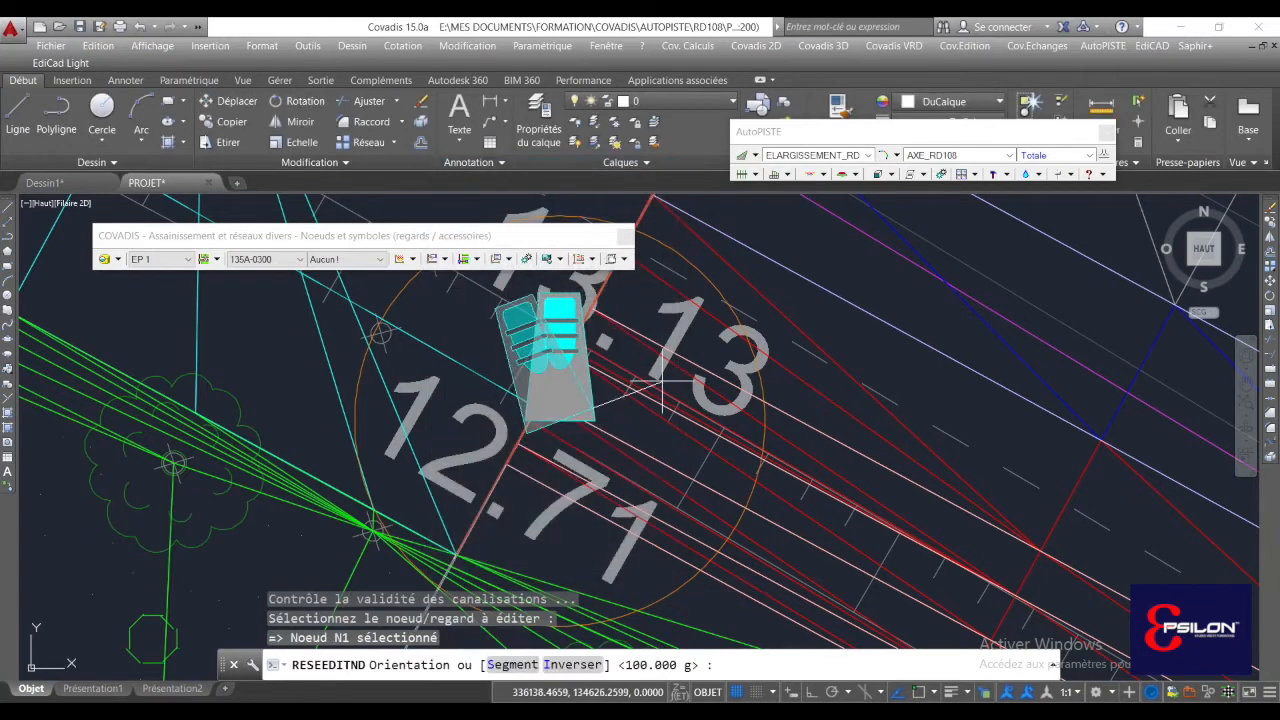
pyautogui.click(513, 508)
# - Examine the plan of RD108 and its roadside ditches around profile P.04
pyautogui.scroll(-3, 427, 437)
pyautogui.moveTo(427, 437); pyautogui.dragTo(716, 537, button='middle')
pyautogui.scroll(-4, 631, 416)
pyautogui.moveTo(507, 352); pyautogui.dragTo(718, 576, button='middle')
pyautogui.scroll(-2, 718, 576)
pyautogui.scroll(-2, 718, 576)
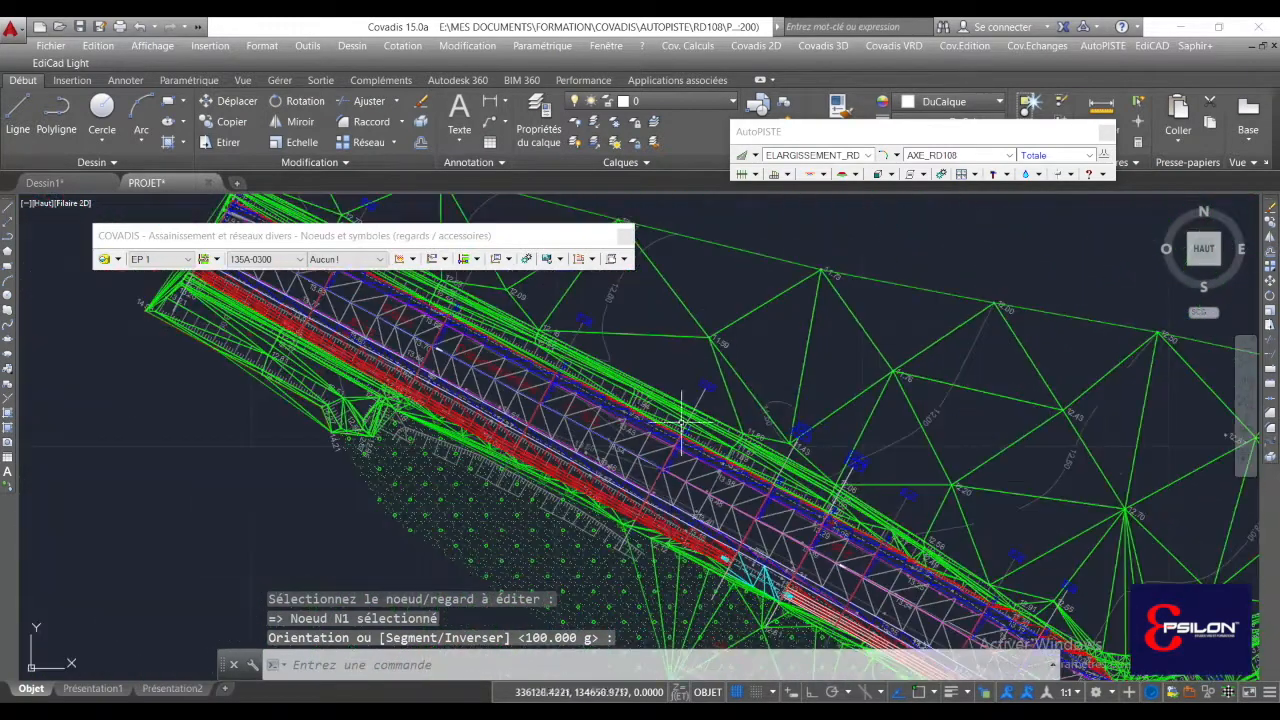
pyautogui.scroll(4, 562, 330)
pyautogui.moveTo(590, 448); pyautogui.dragTo(706, 338, button='middle')
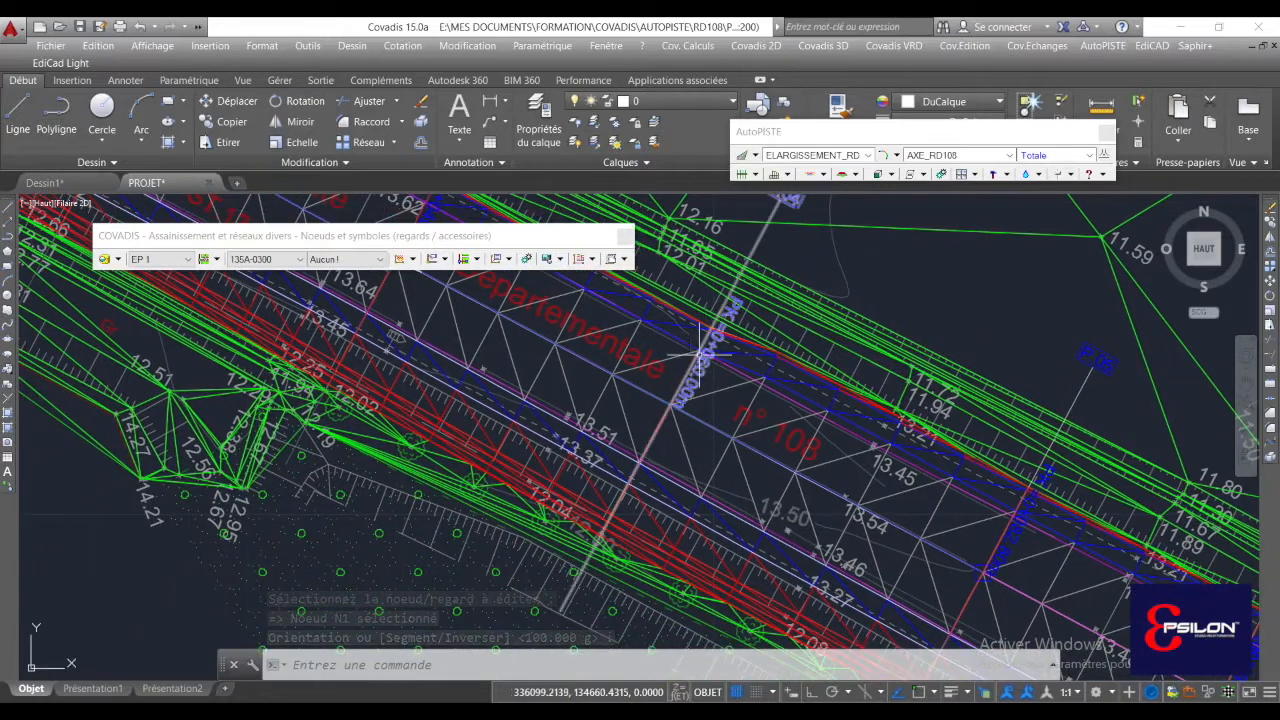
pyautogui.moveTo(614, 490); pyautogui.dragTo(650, 538, button='middle')
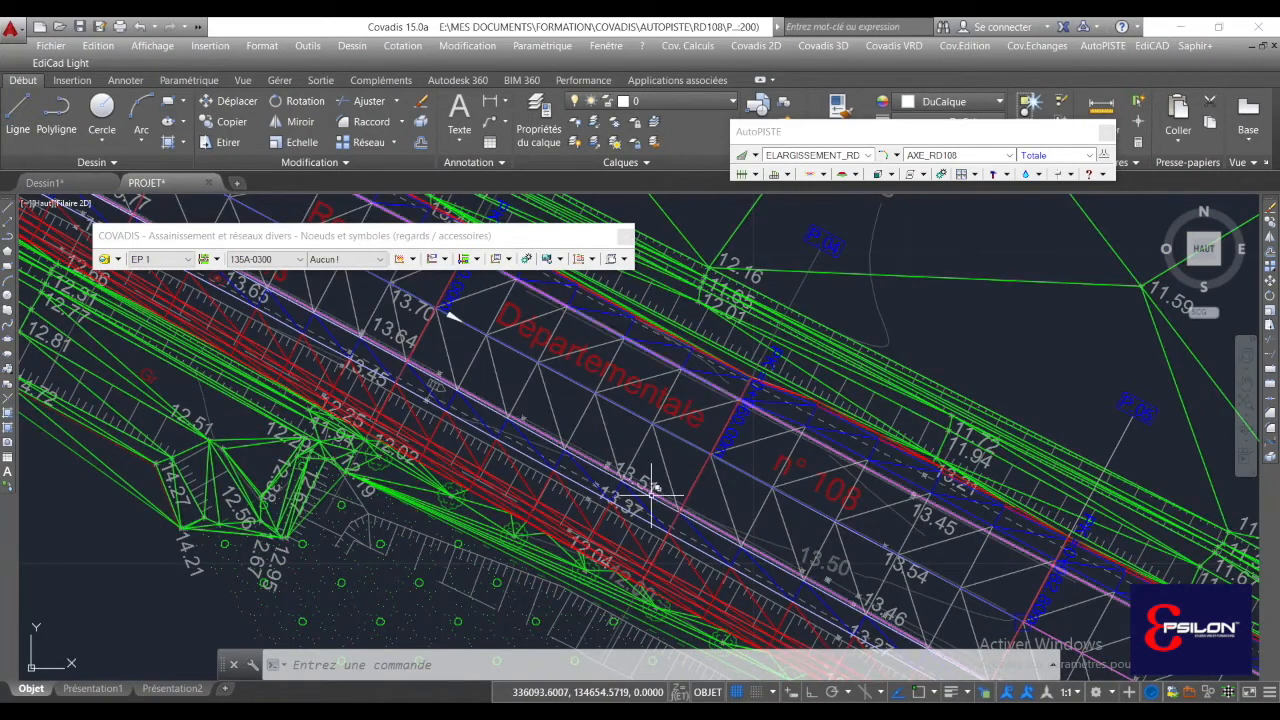
pyautogui.moveTo(649, 501); pyautogui.dragTo(654, 486, button='middle')
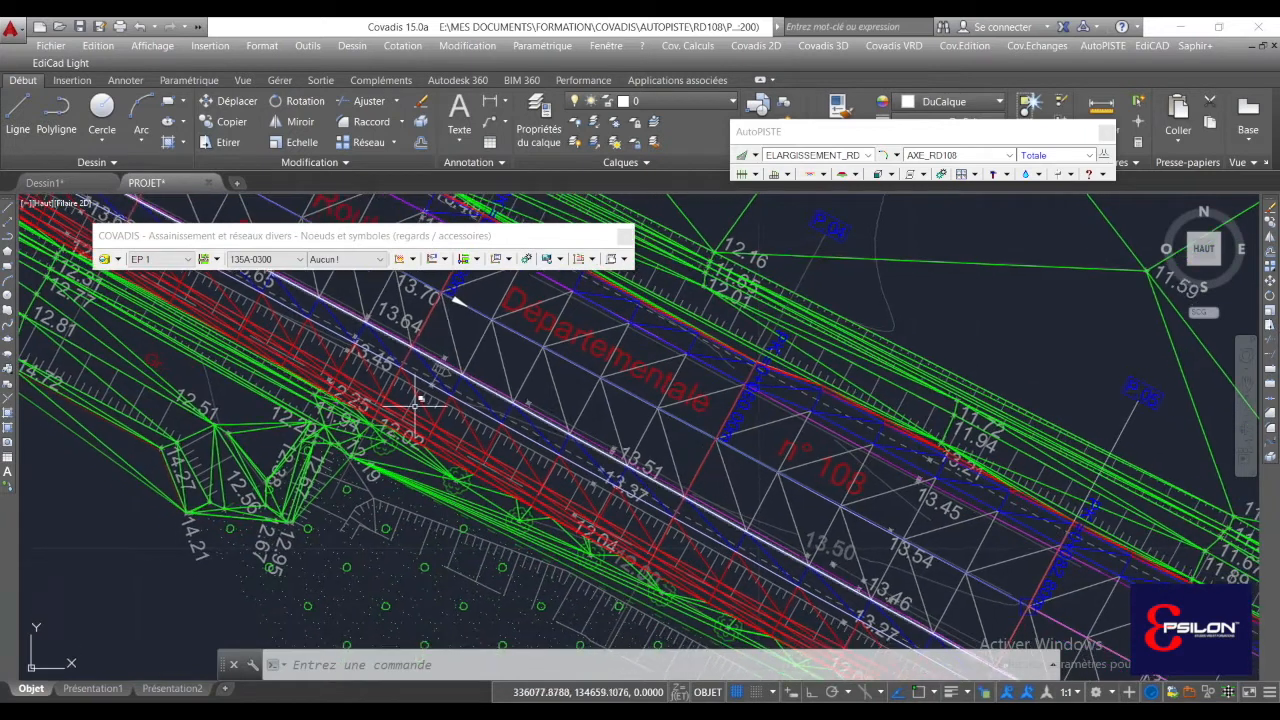
# - Set the current pipe to 135A-0600 and the current manhole model to Tête de canalisation 400
pyautogui.click(282, 262)
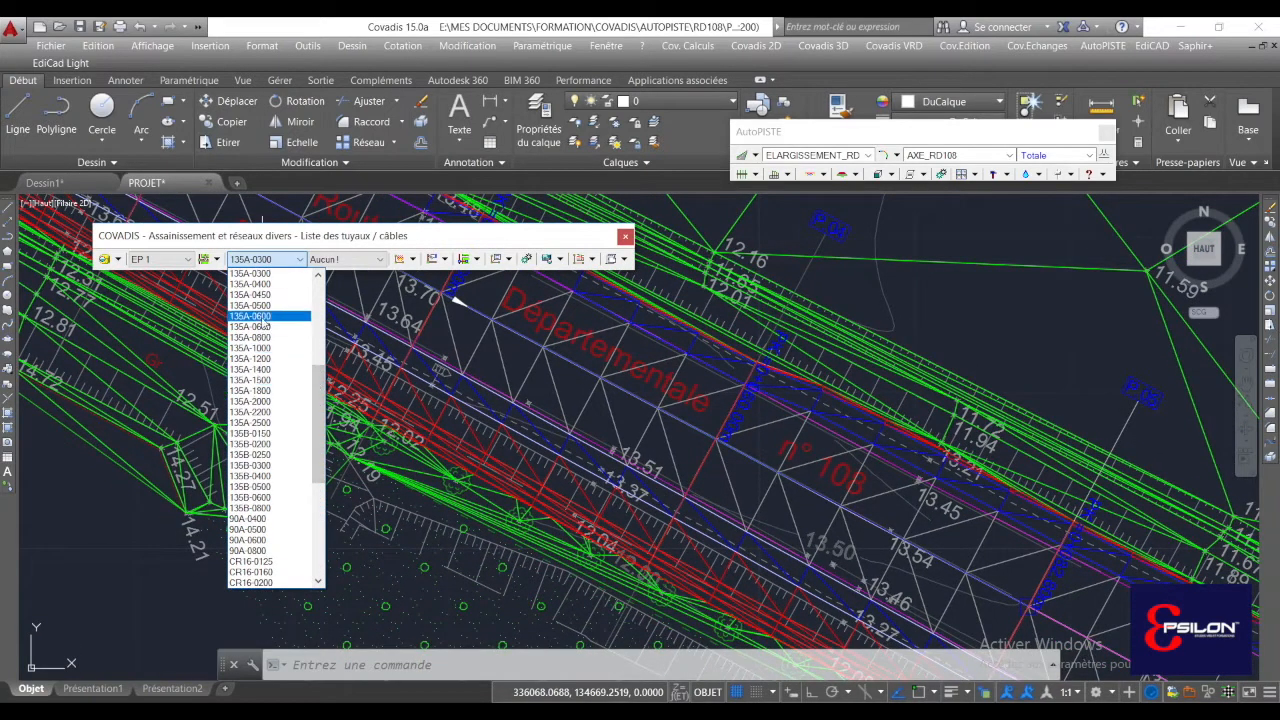
pyautogui.click(258, 316)
pyautogui.click(349, 260)
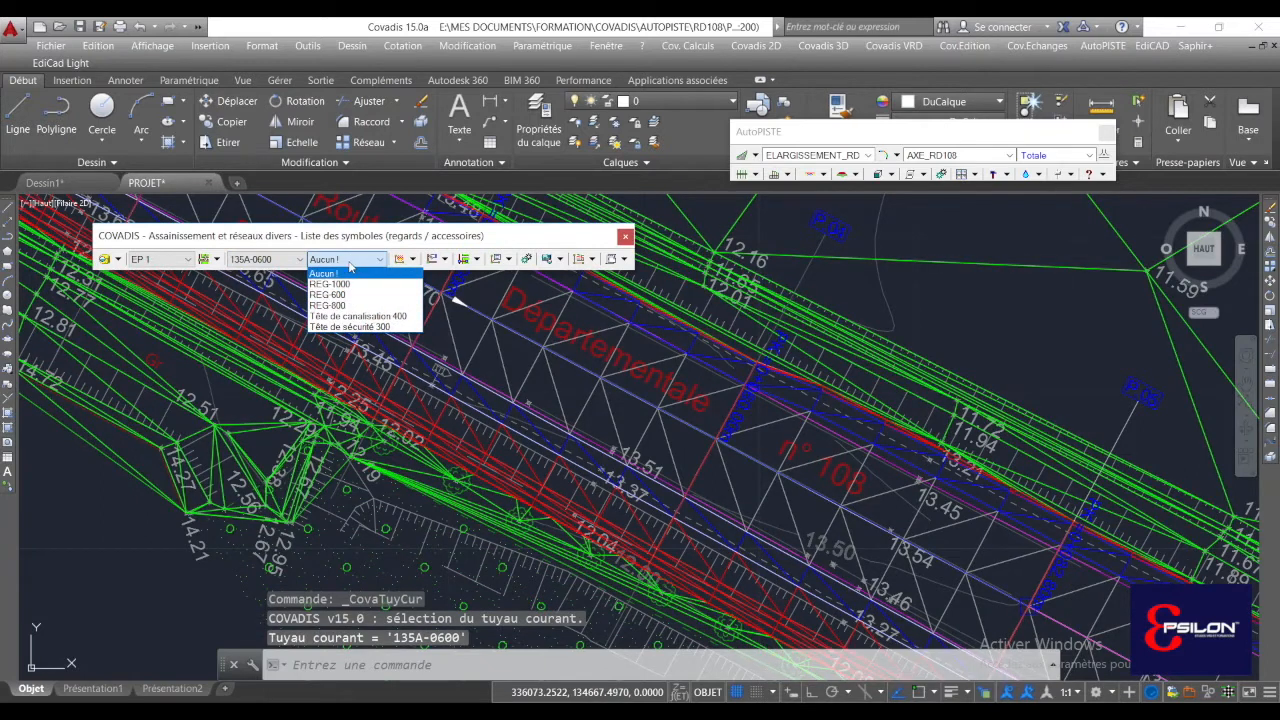
pyautogui.click(370, 316)
pyautogui.click(412, 259)
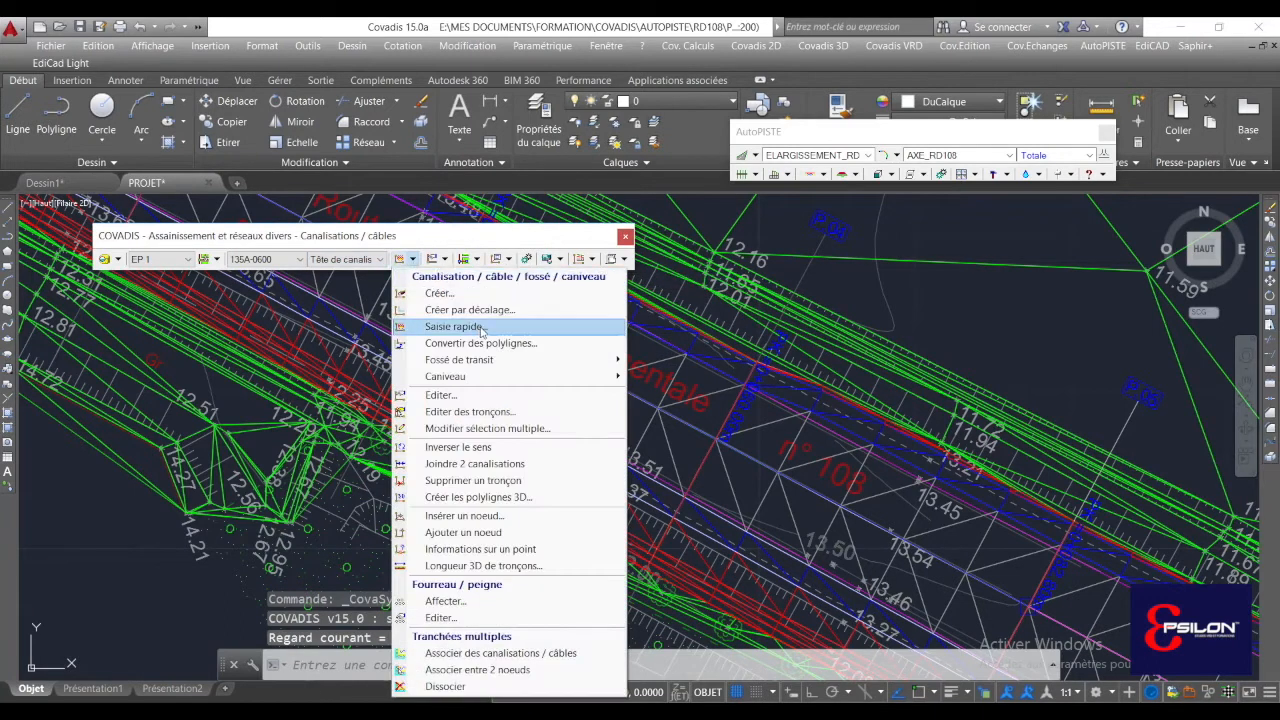
pyautogui.click(453, 326)
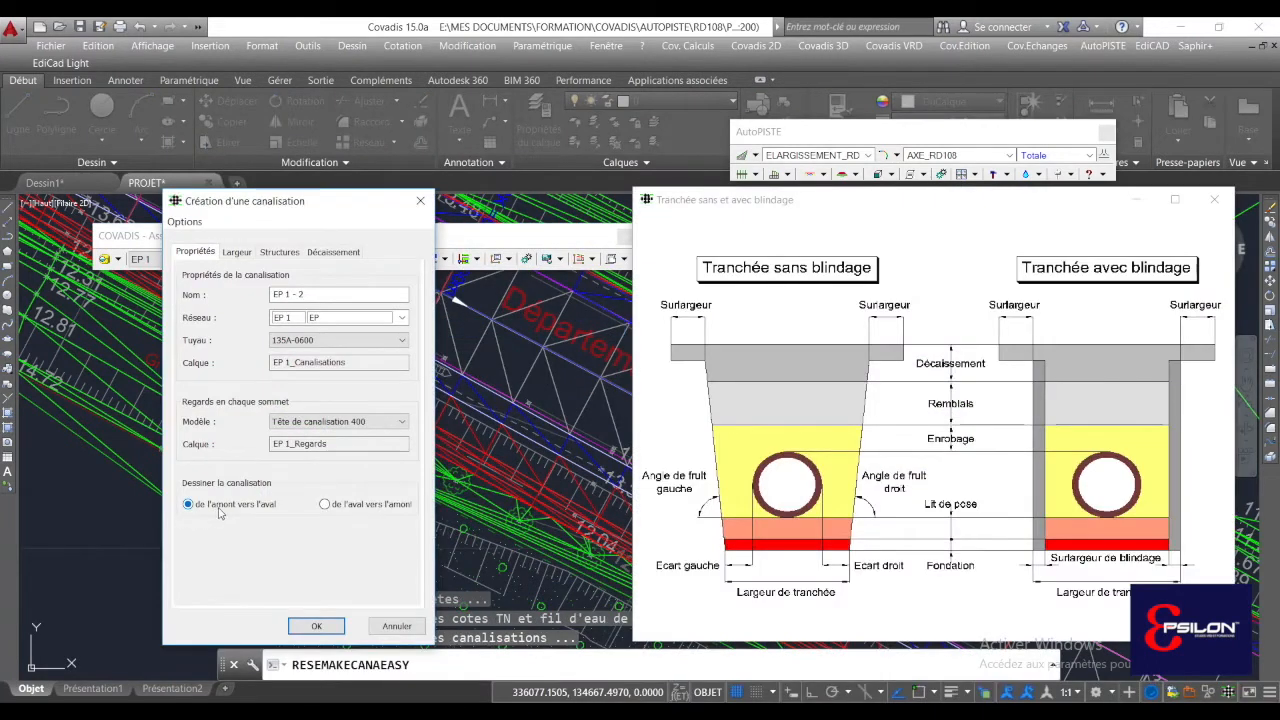
pyautogui.click(316, 626)
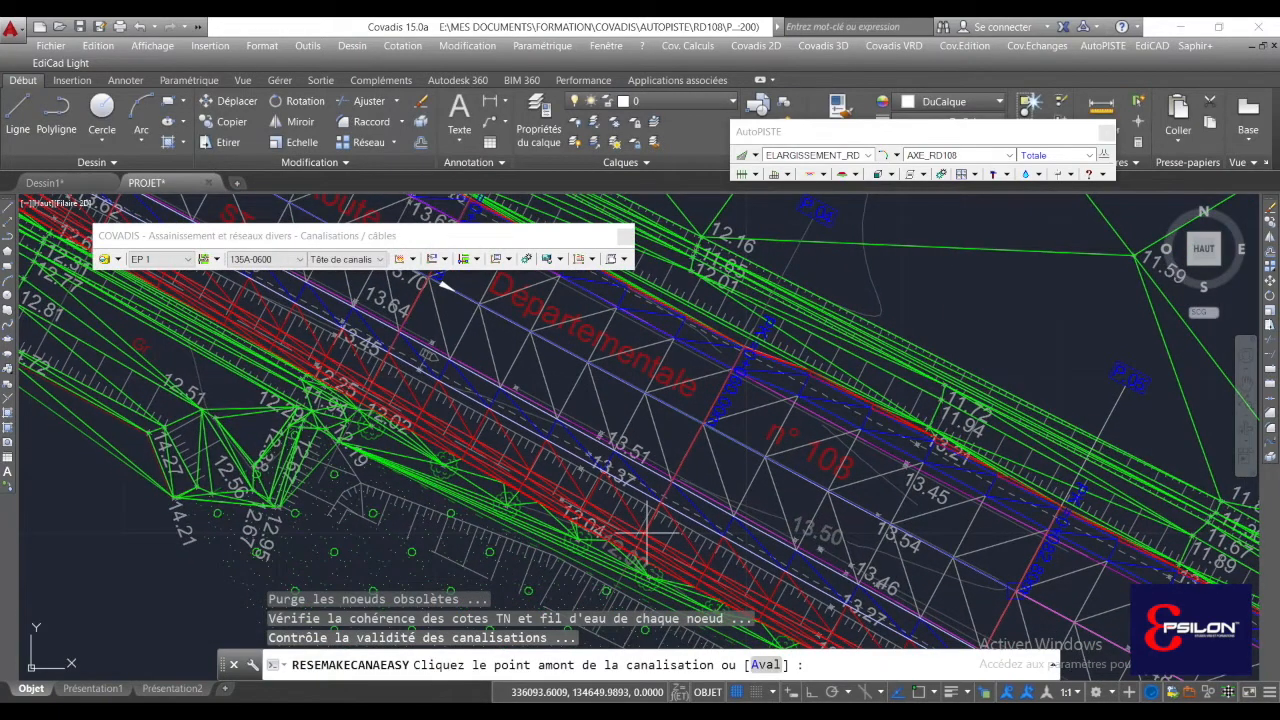
pyautogui.scroll(4, 645, 520)
pyautogui.scroll(-5, 628, 540)
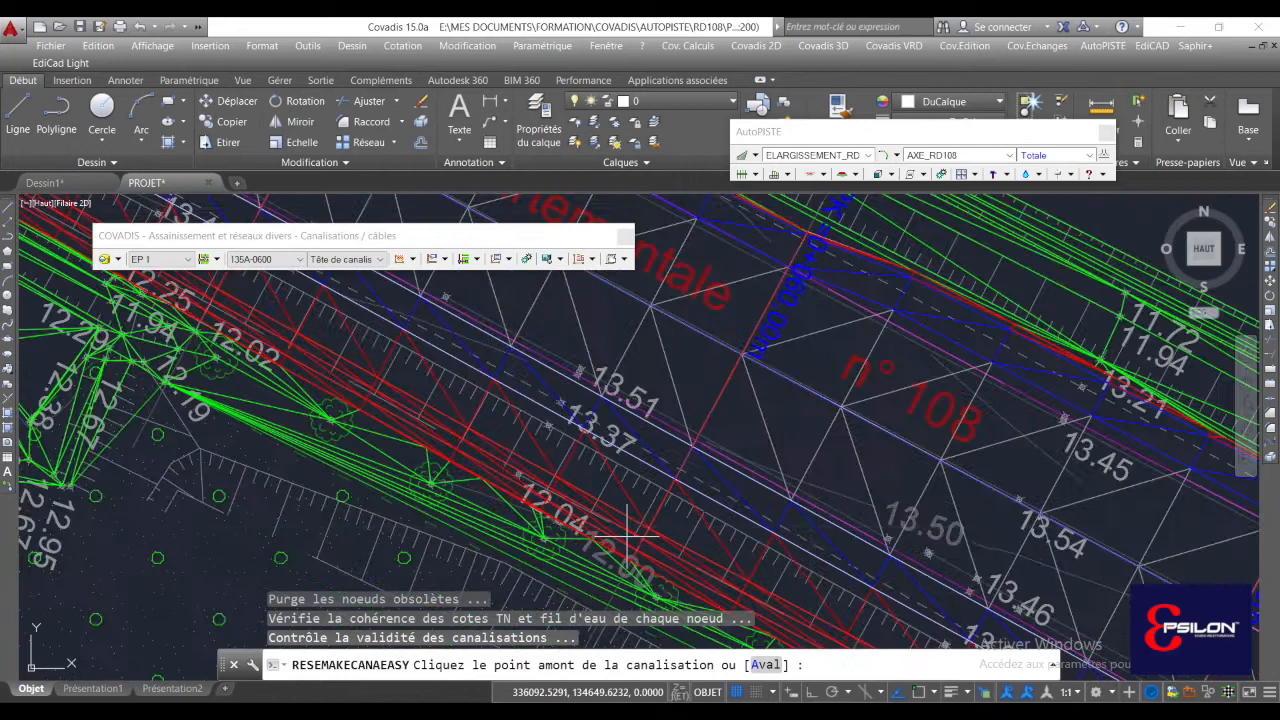
pyautogui.scroll(5, 628, 540)
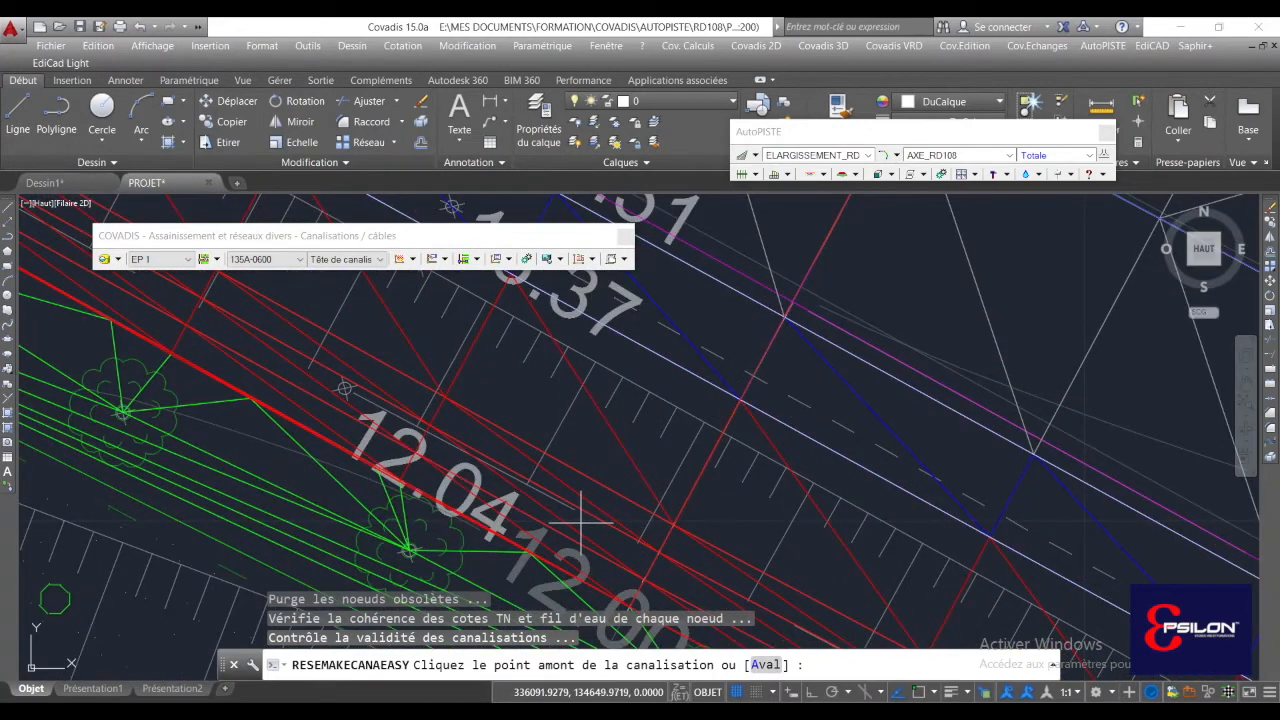
pyautogui.scroll(-3, 580, 523)
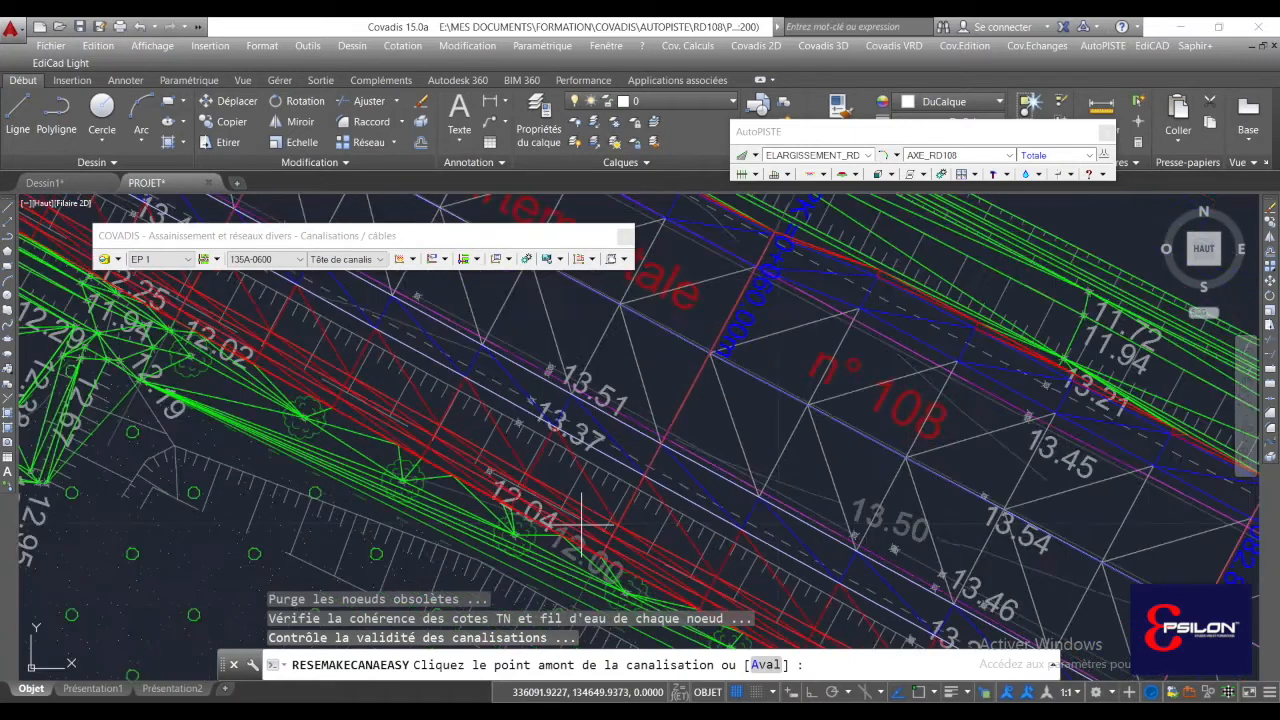
pyautogui.scroll(-3, 580, 523)
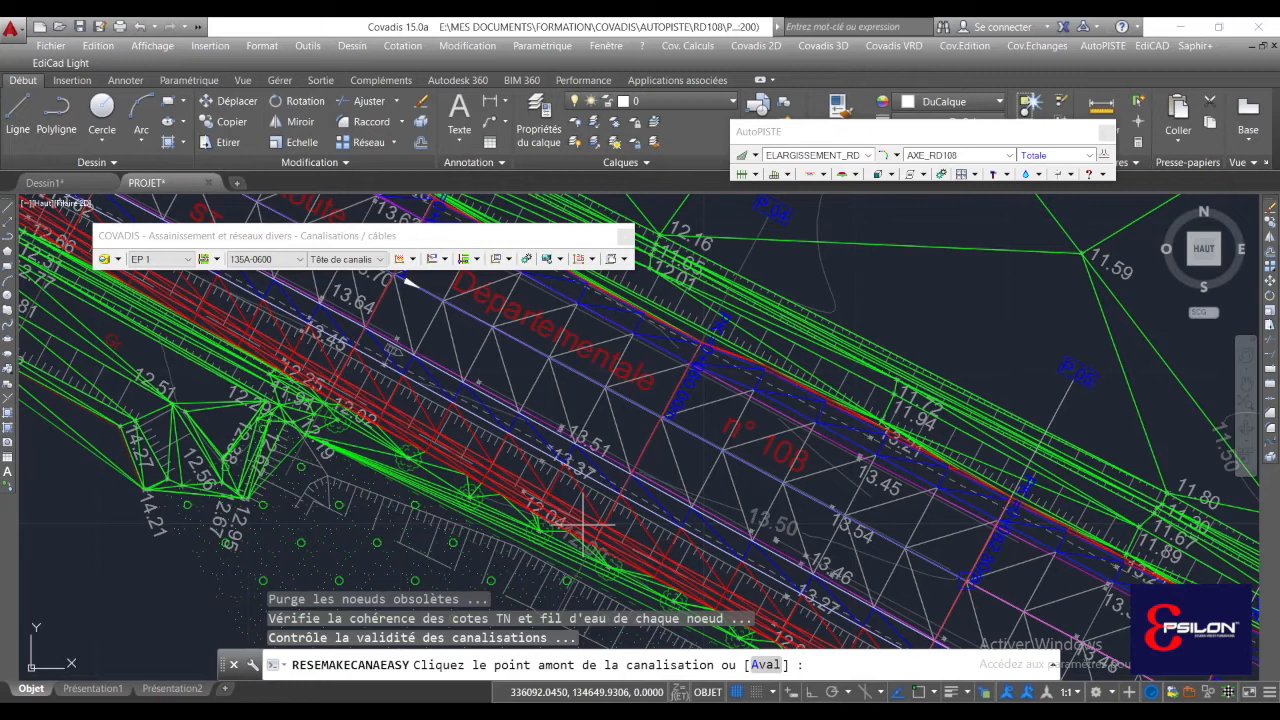
pyautogui.scroll(3, 582, 523)
pyautogui.scroll(2, 572, 523)
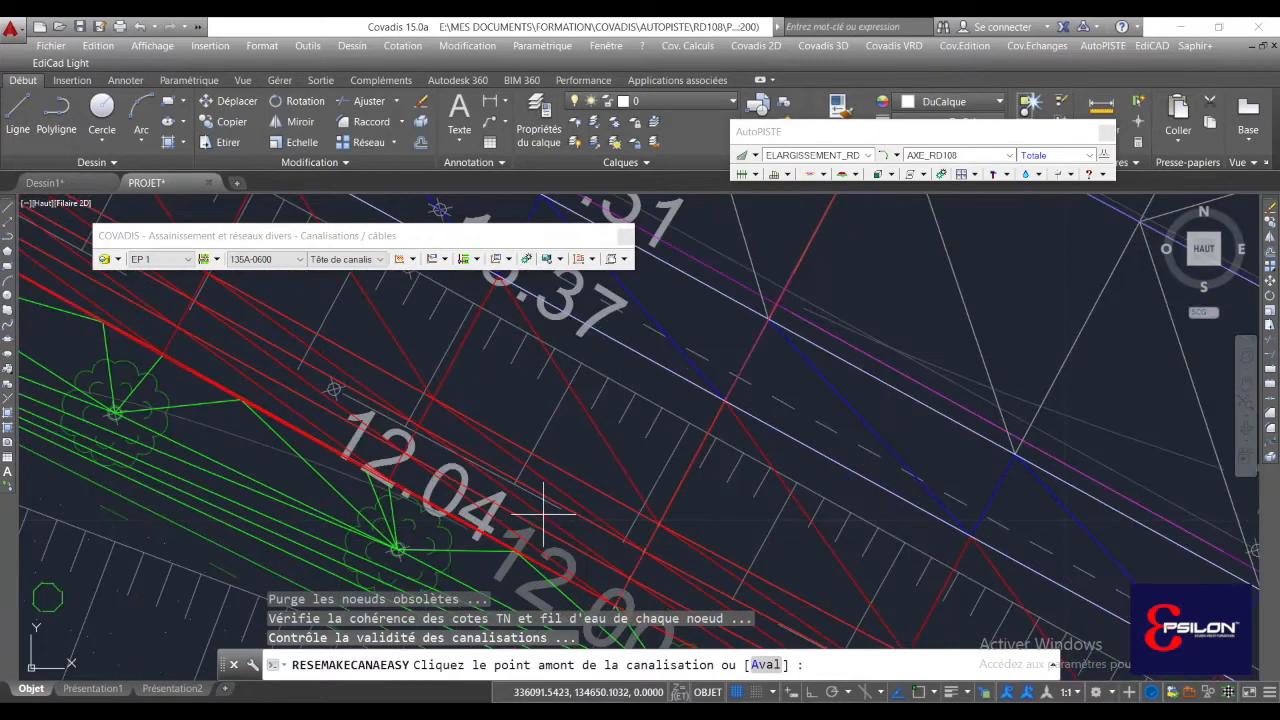
pyautogui.click(544, 514)
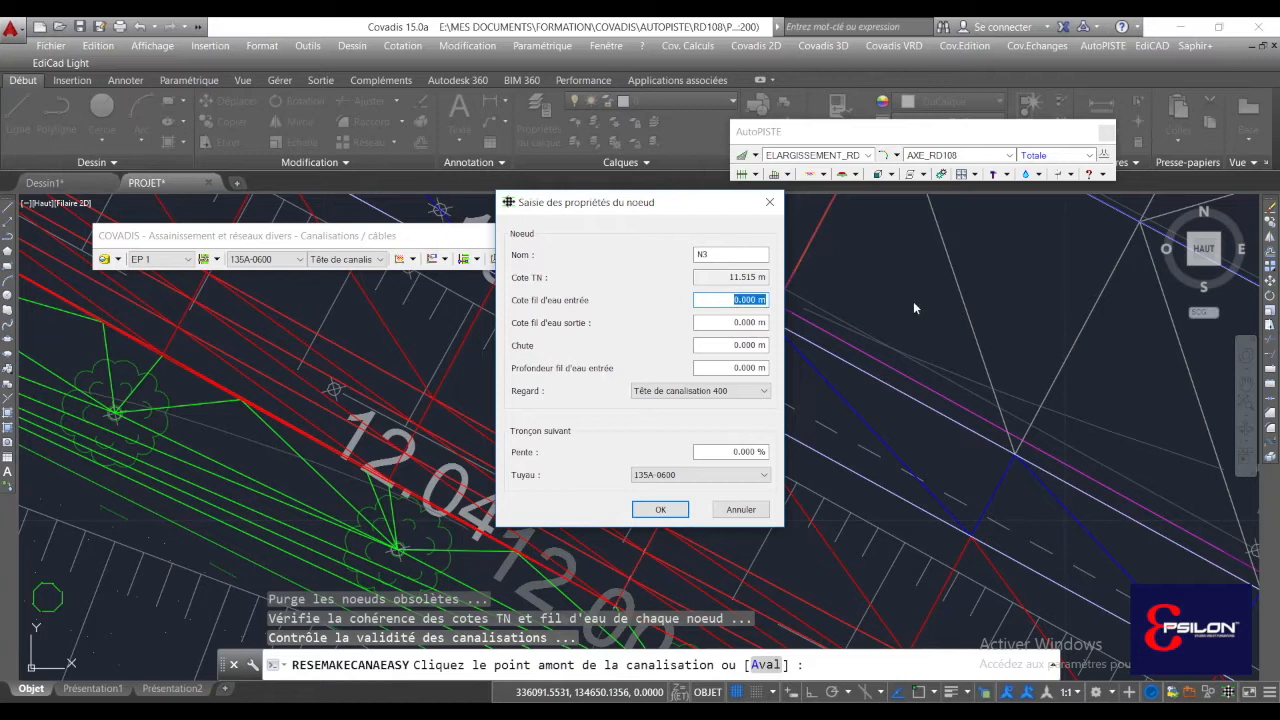
pyautogui.write('11.51')
pyautogui.click(658, 510)
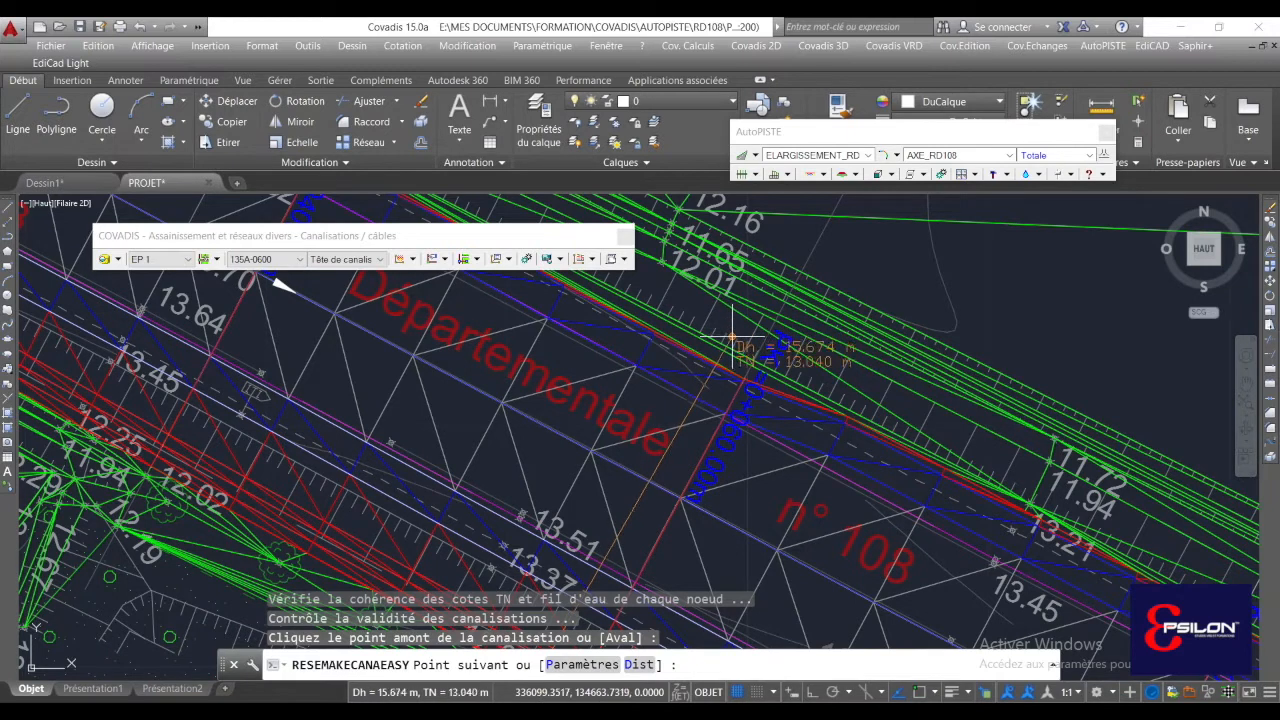
pyautogui.moveTo(738, 316); pyautogui.dragTo(784, 328, button='middle')
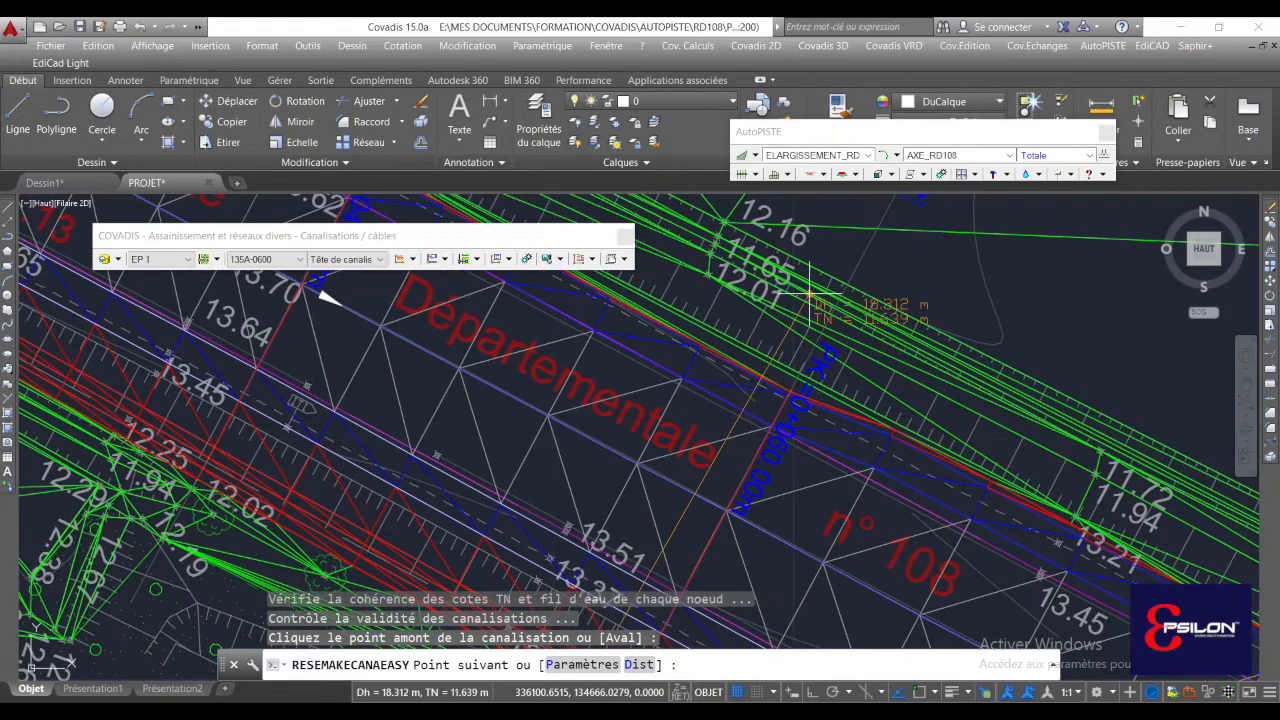
pyautogui.moveTo(767, 336); pyautogui.dragTo(812, 330, button='middle')
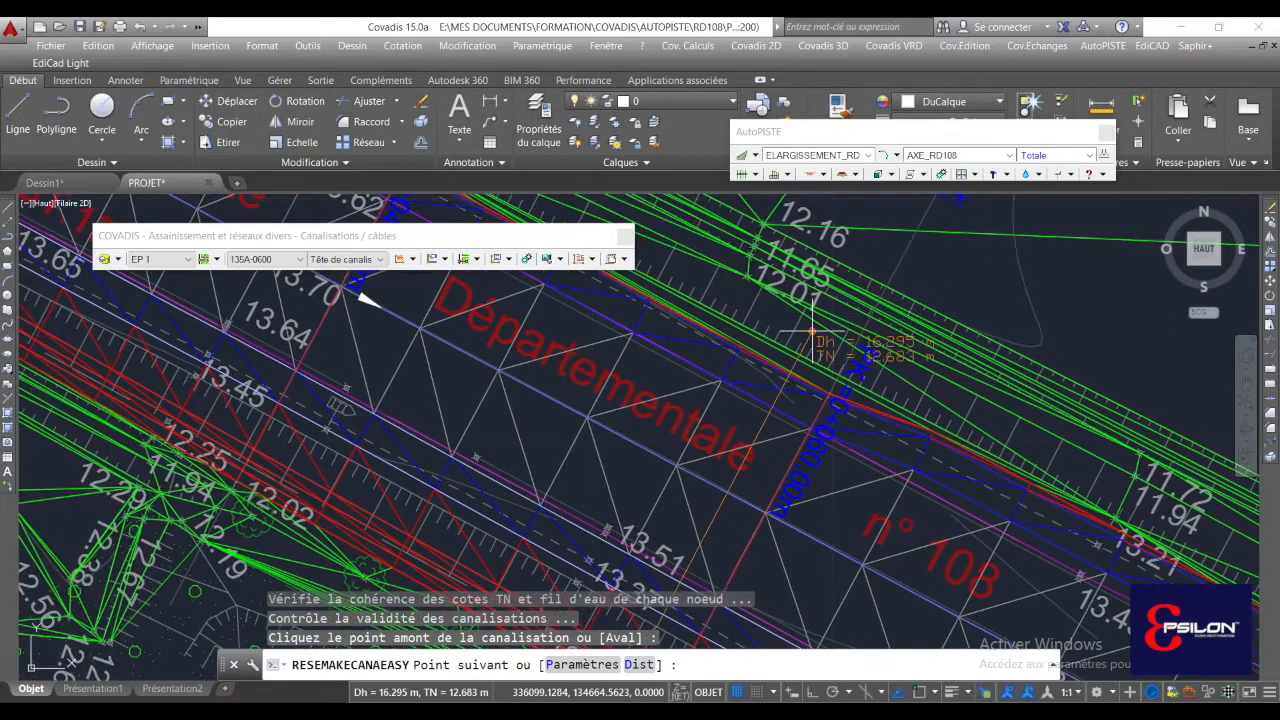
pyautogui.press('Escape')
pyautogui.scroll(-2, 813, 328)
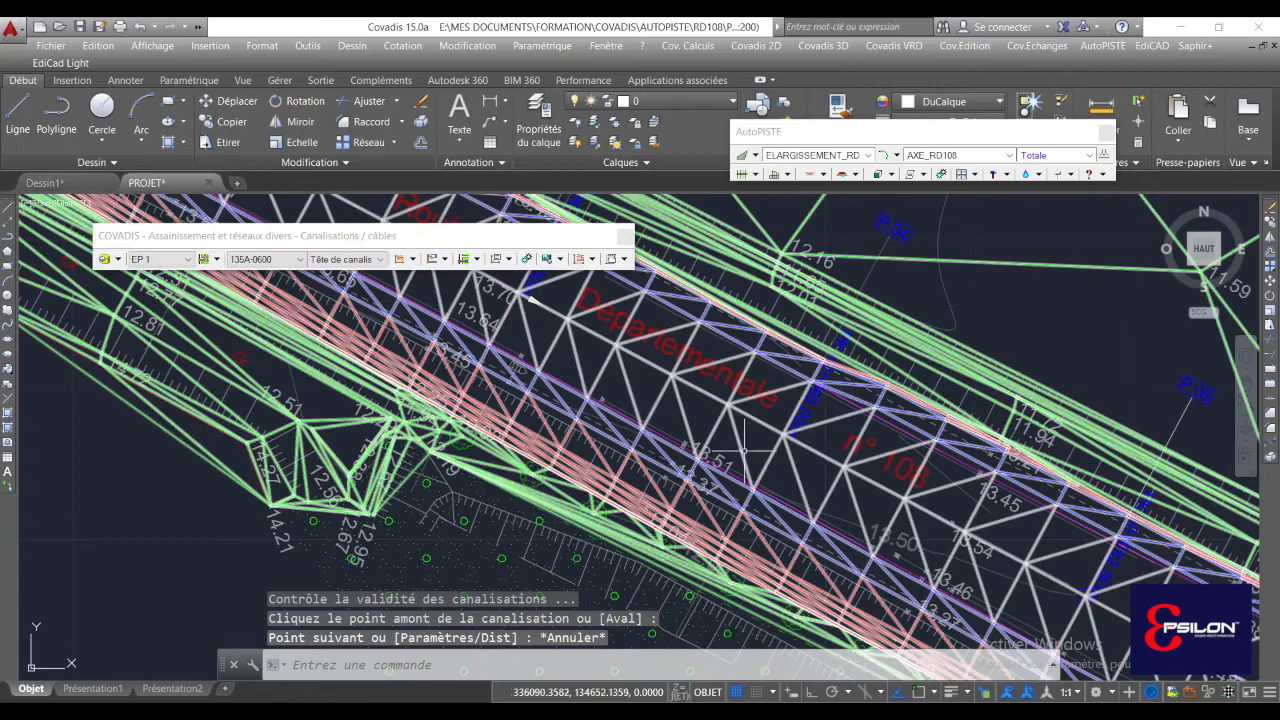
pyautogui.moveTo(745, 451); pyautogui.dragTo(739, 461, button='middle')
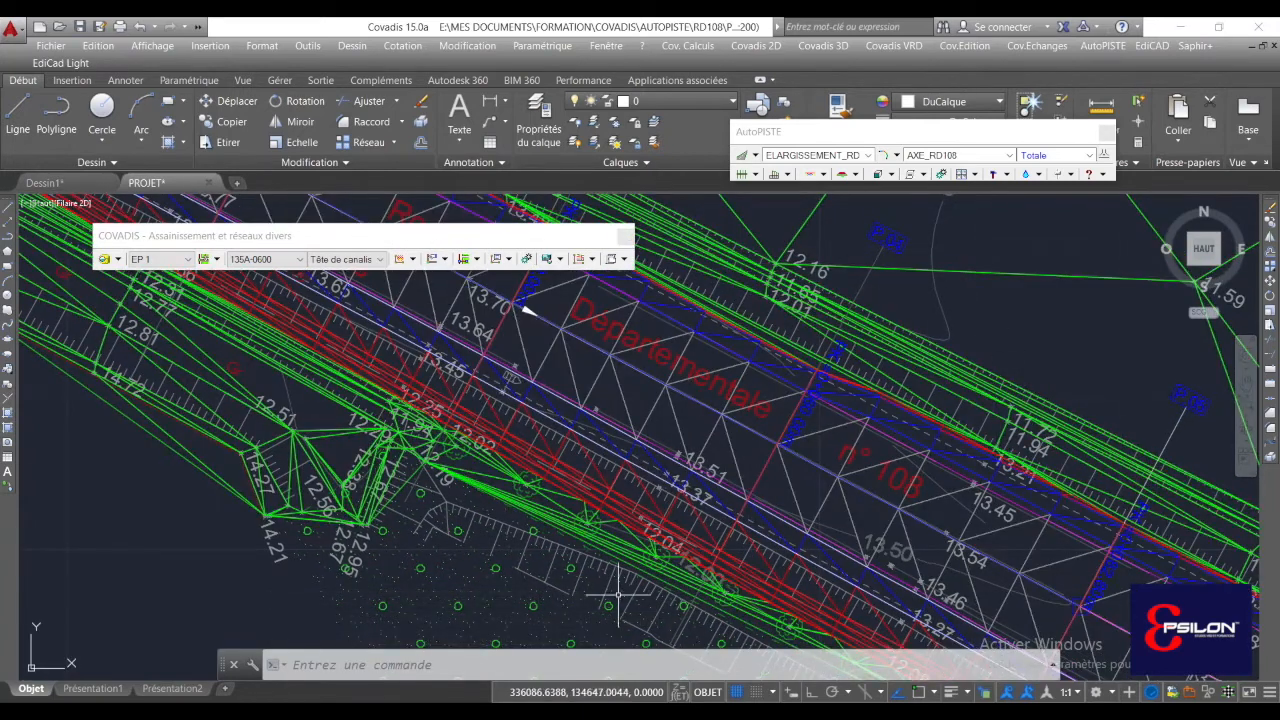
# - Start a 135A-0600 pipe by quick entry, drawn downstream, with node N3 on RD108's north edge near PK 0+060 and inlet invert 11.54 m
pyautogui.click(403, 259)
pyautogui.click(460, 326)
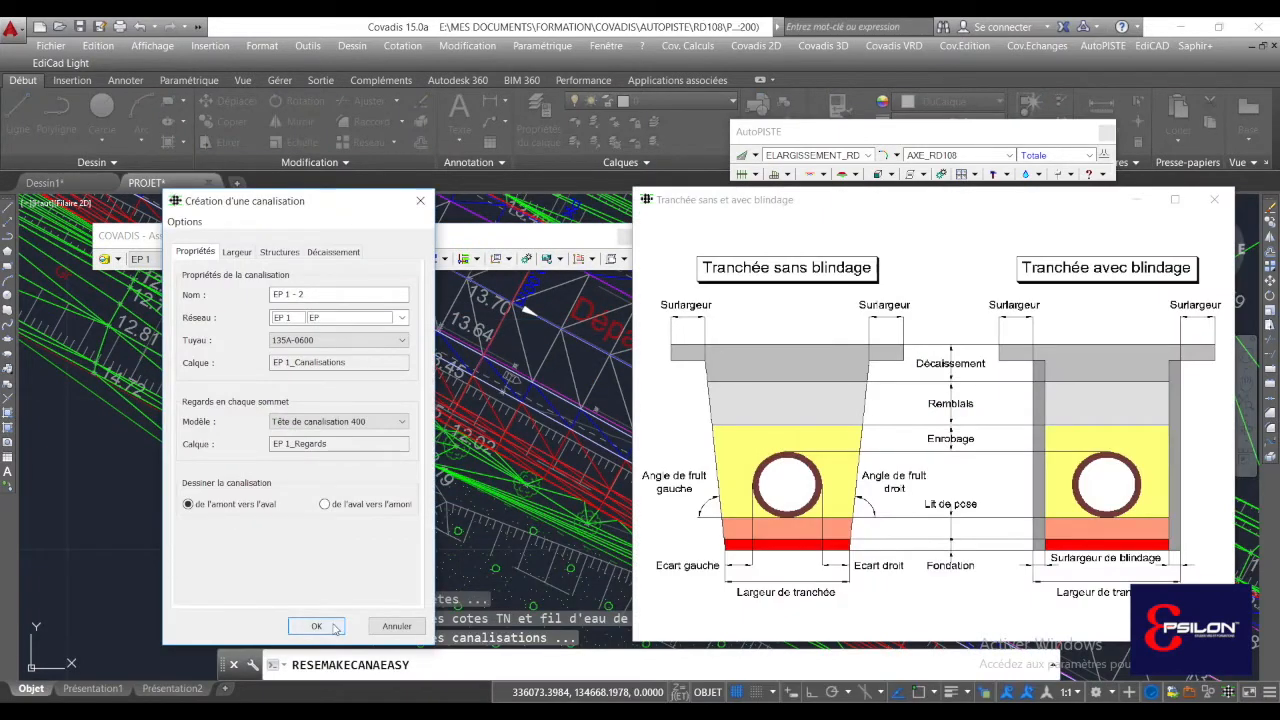
pyautogui.click(318, 626)
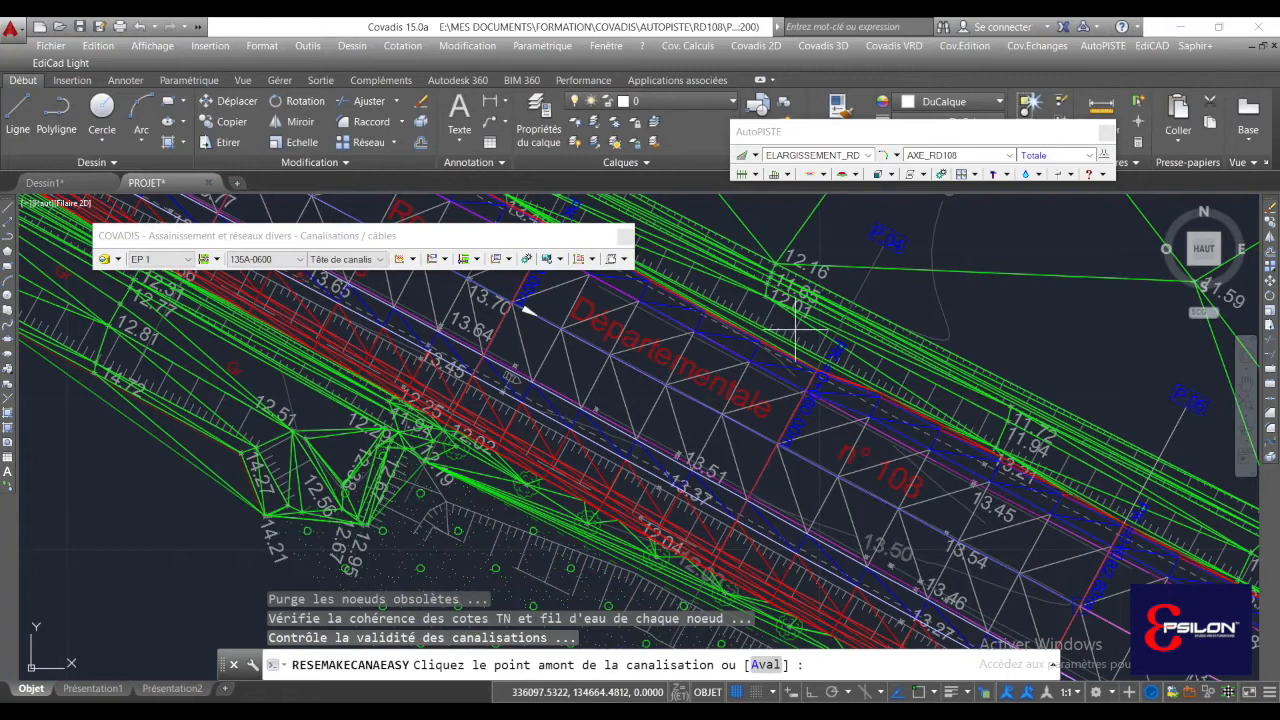
pyautogui.scroll(2, 795, 330)
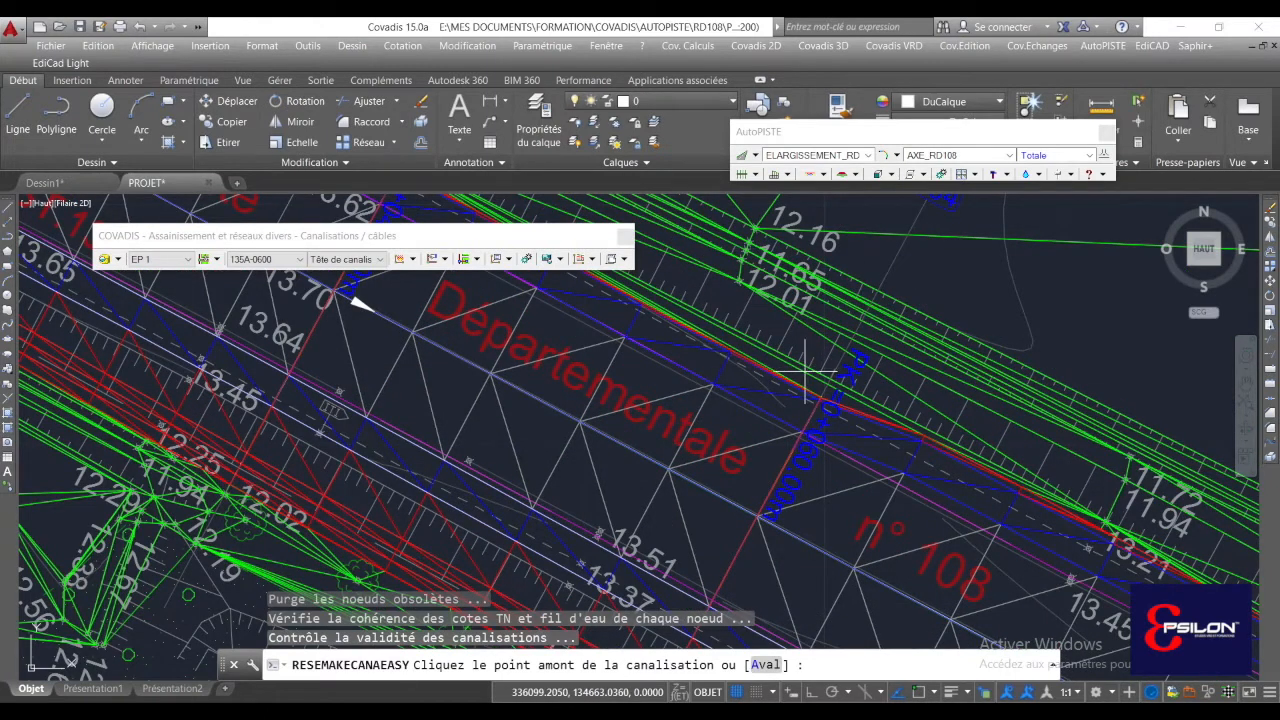
pyautogui.click(805, 370)
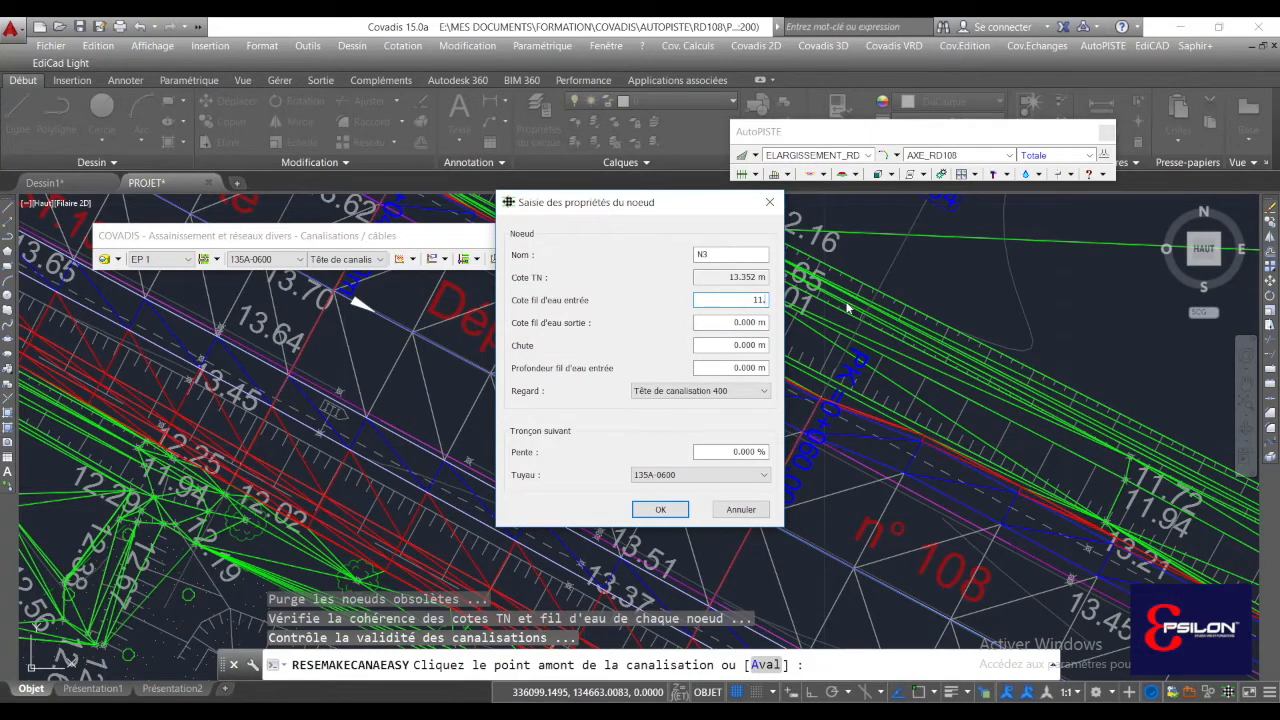
pyautogui.click(676, 514)
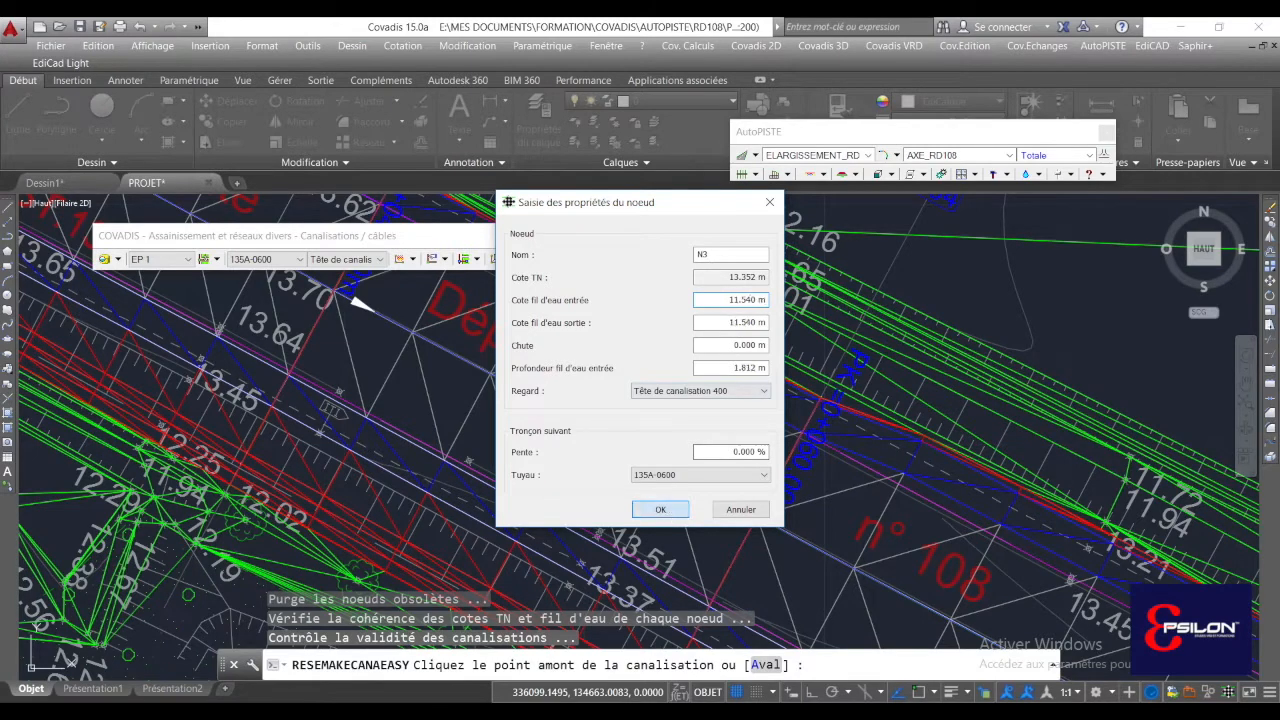
# - Run the pipe about 14.94 m across RD108 to node N4 in the south ditch, enter its inlet invert level and finish the pipe
pyautogui.scroll(-4, 830, 378)
pyautogui.scroll(2, 760, 471)
pyautogui.scroll(2, 775, 497)
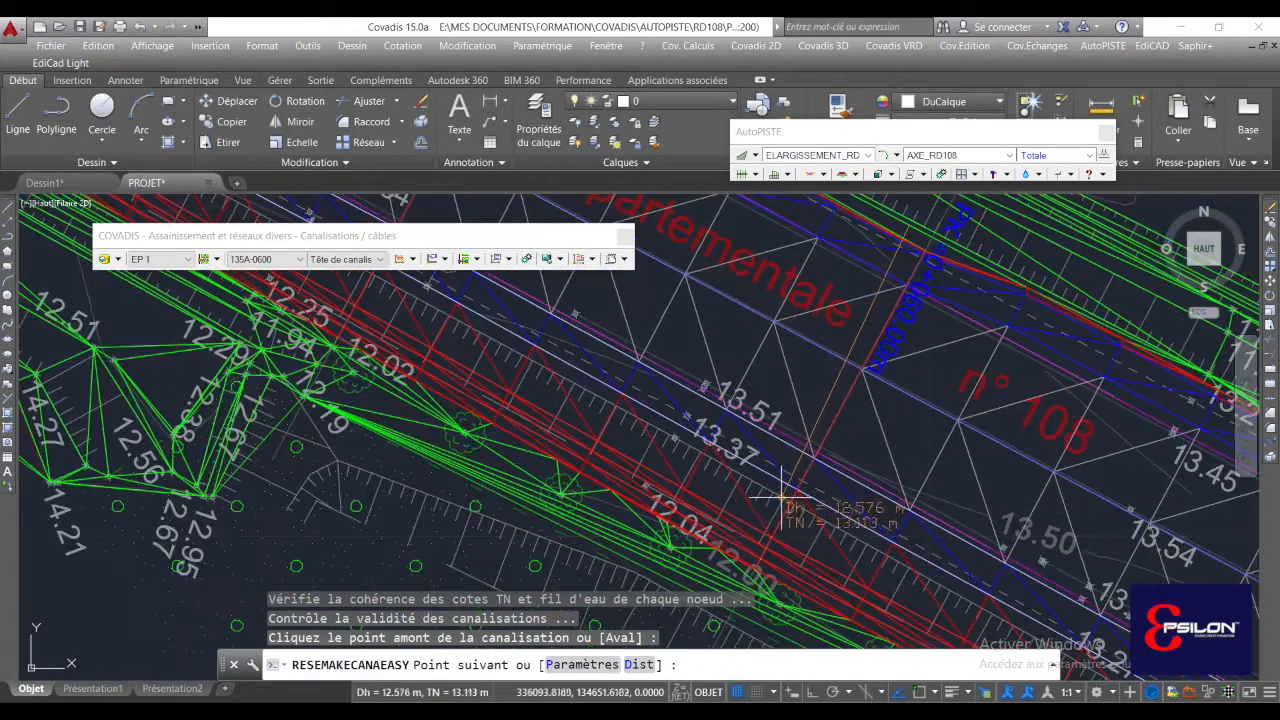
pyautogui.scroll(2, 775, 500)
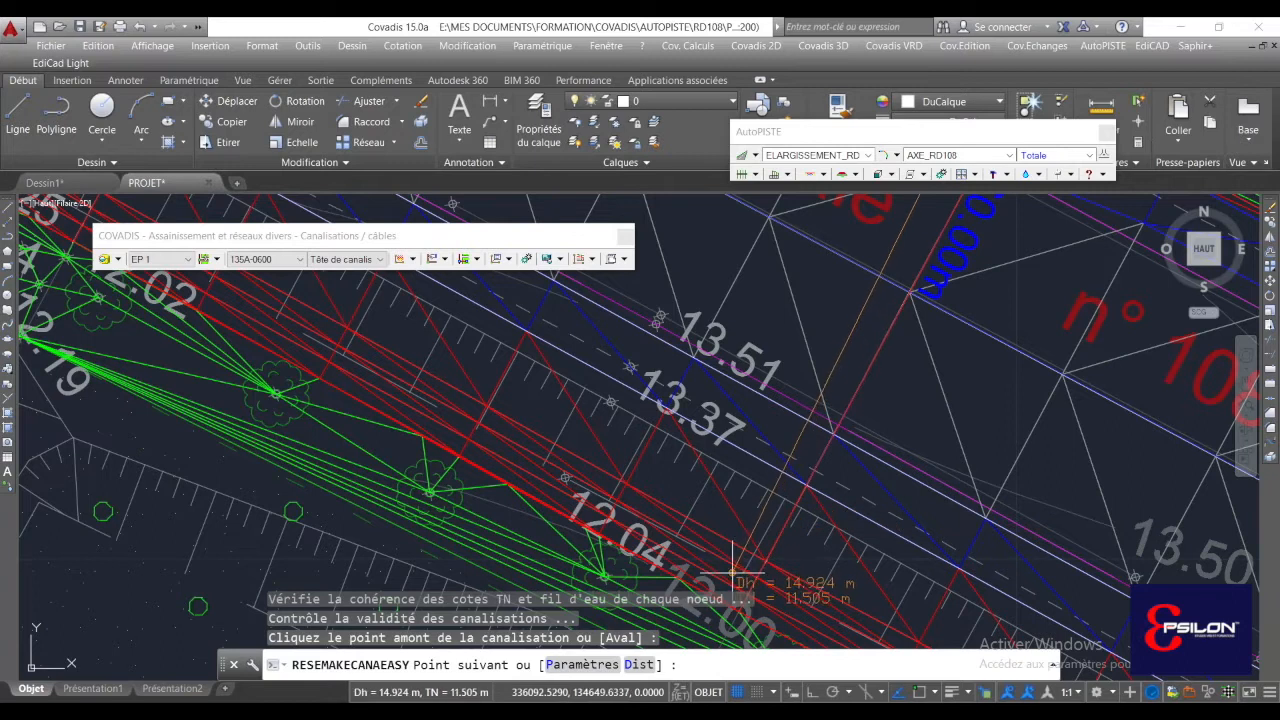
pyautogui.scroll(3, 740, 555)
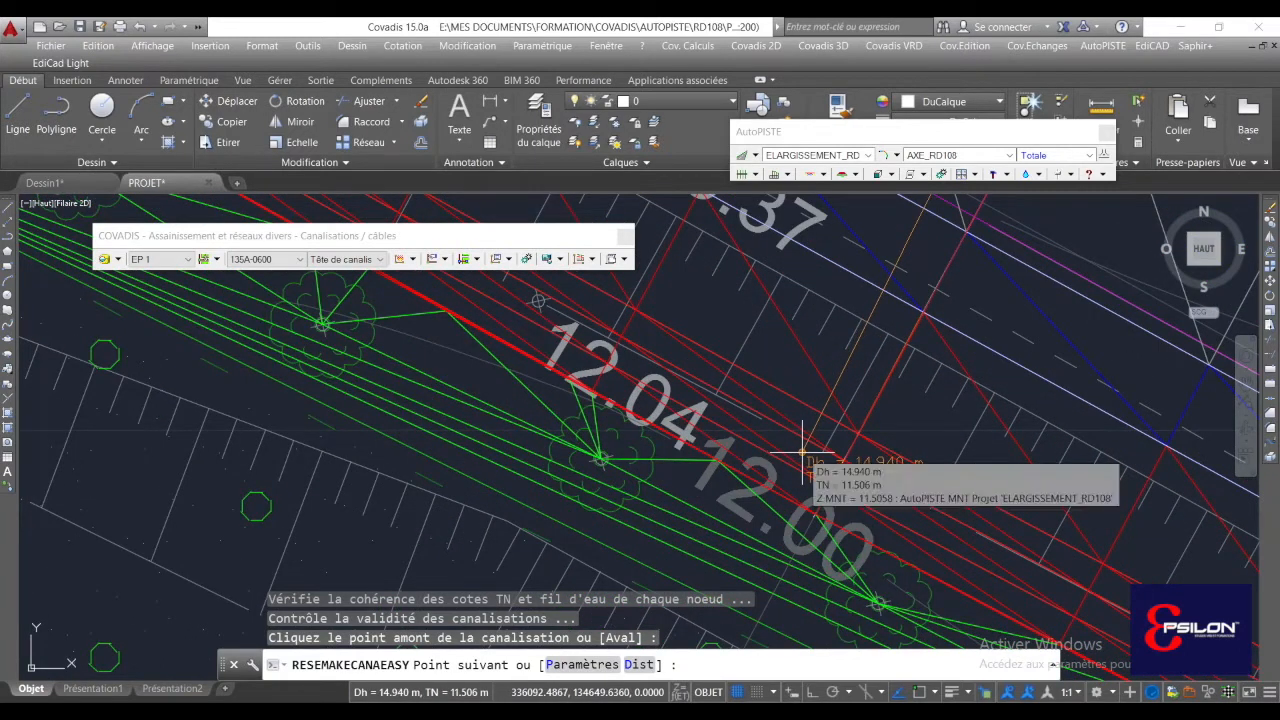
pyautogui.click(802, 455)
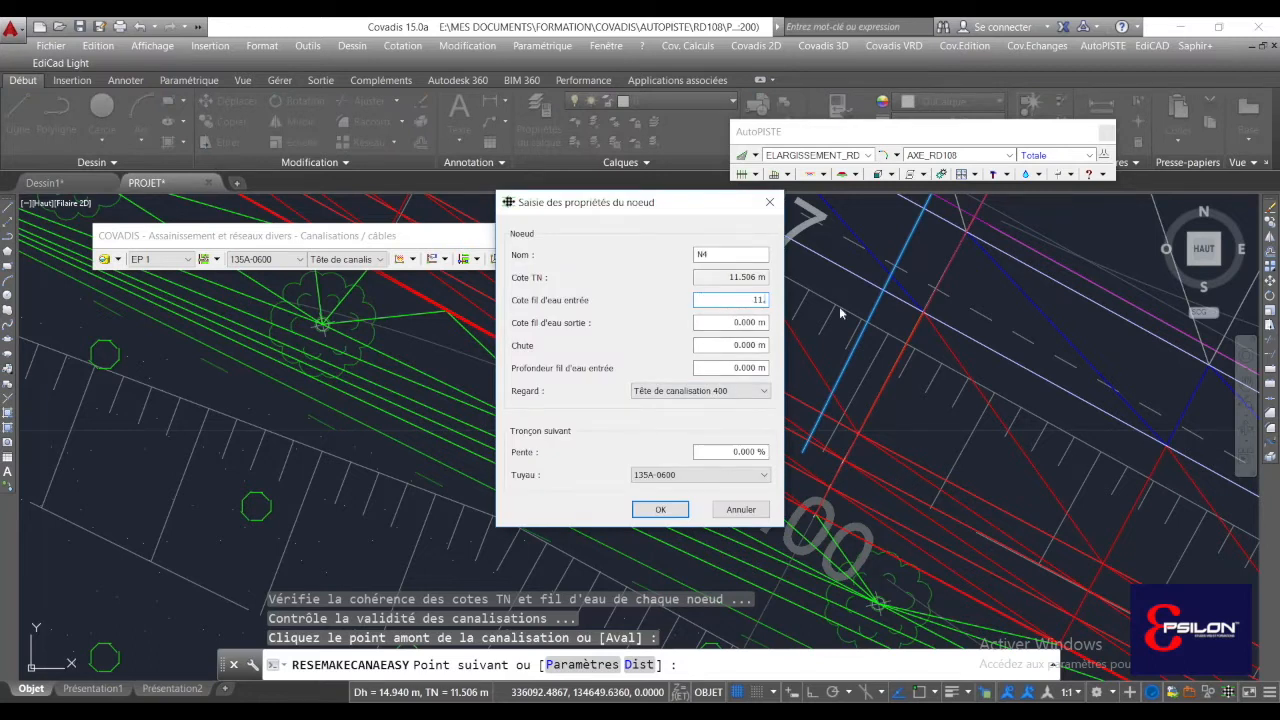
pyautogui.click(660, 509)
pyautogui.click(803, 452)
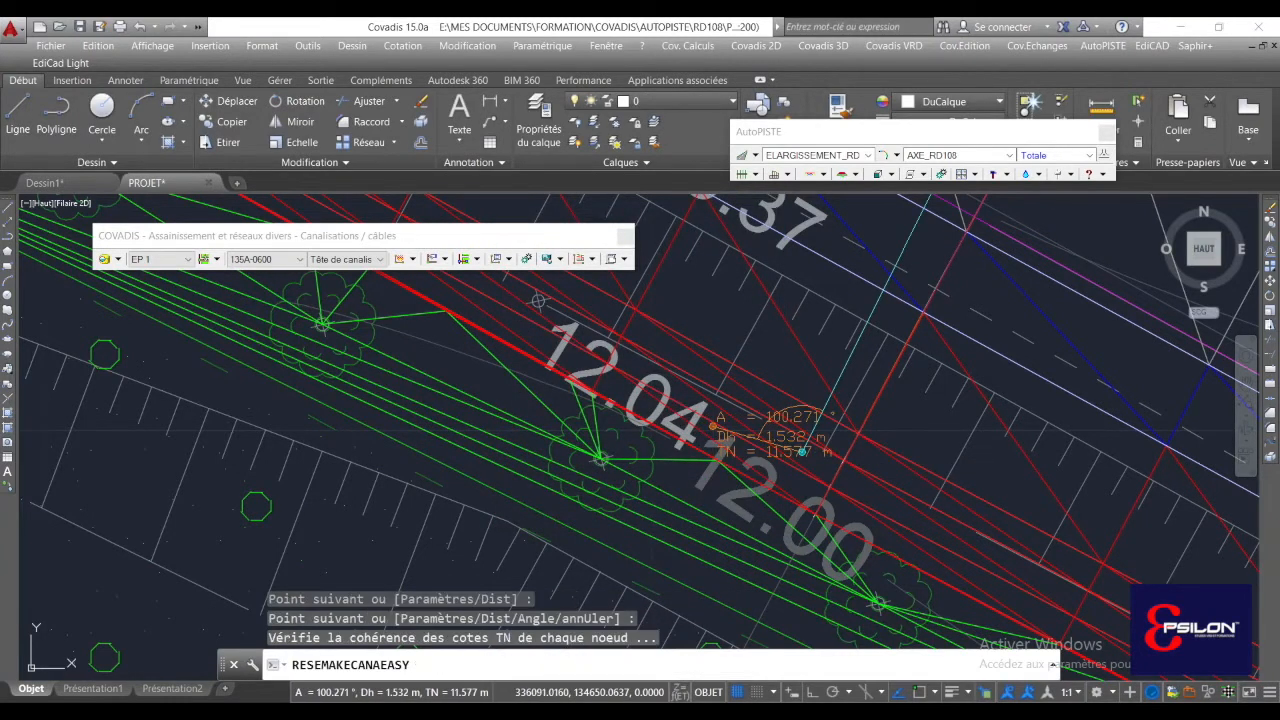
# - Examine the new pipe crossing under RD108 and the orientation of the headwall symbols at both ends
pyautogui.scroll(-4, 790, 455)
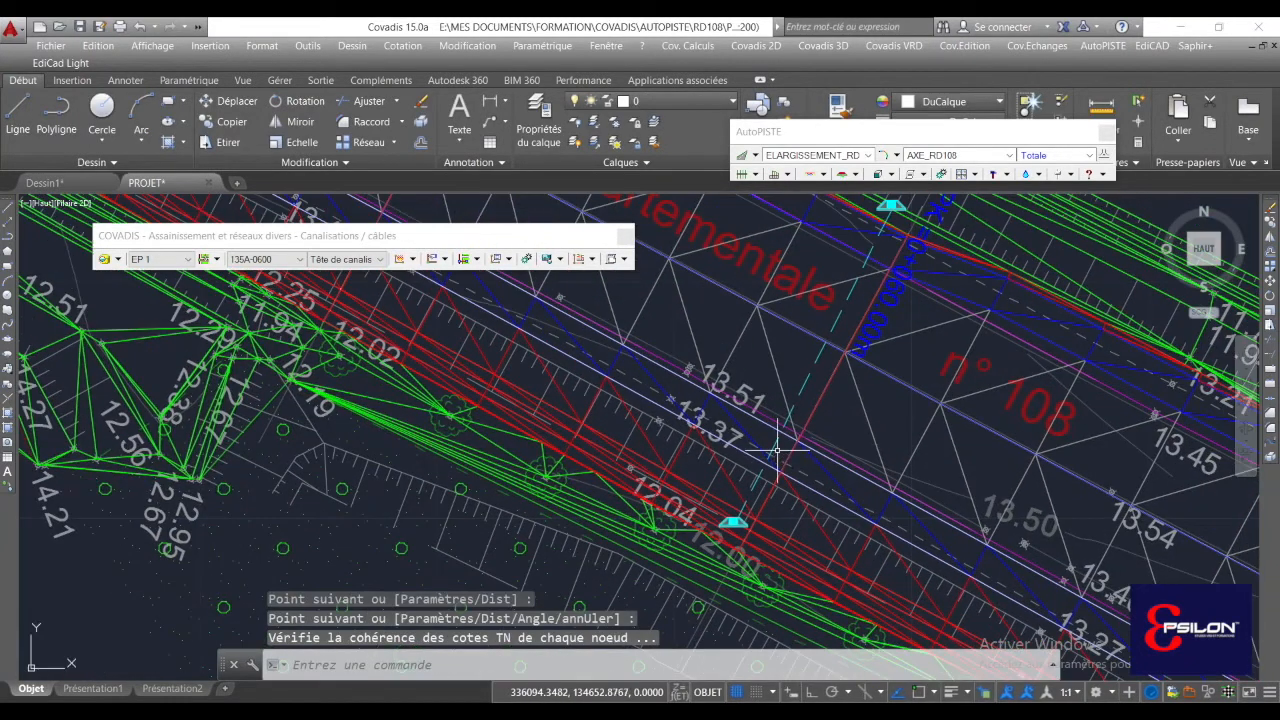
pyautogui.moveTo(896, 412); pyautogui.dragTo(856, 488, button='middle')
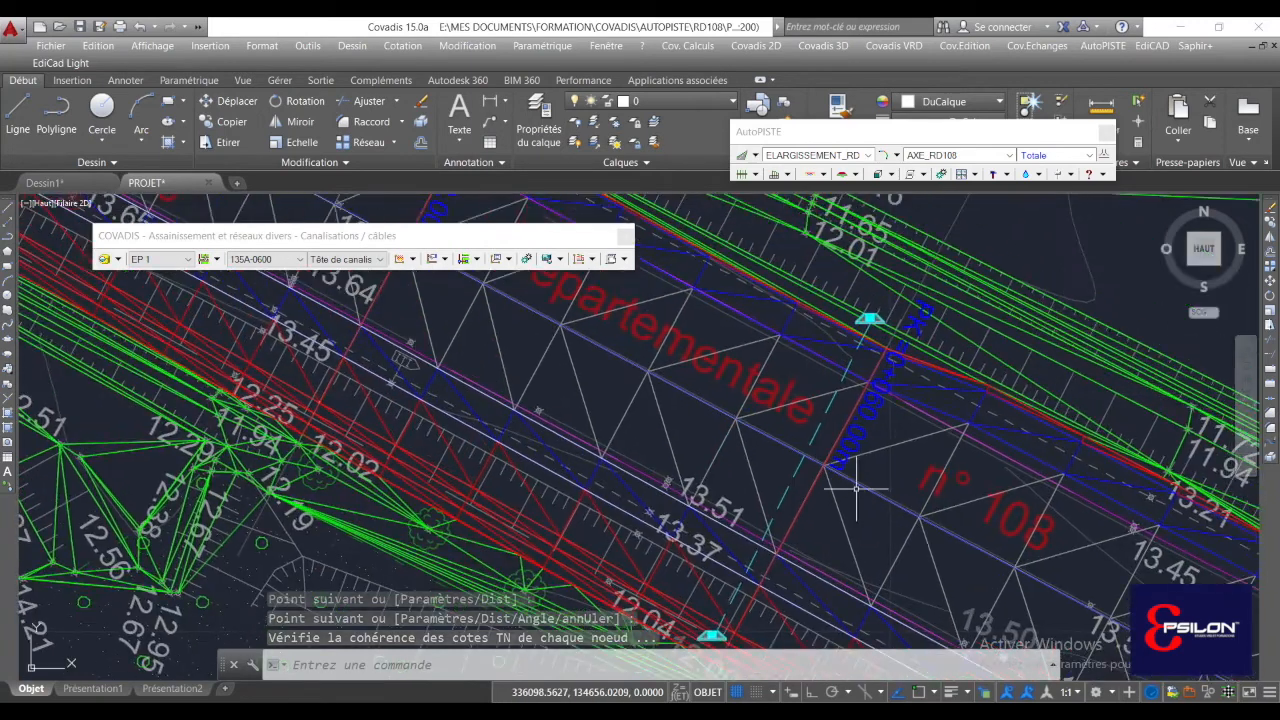
pyautogui.scroll(2, 870, 315)
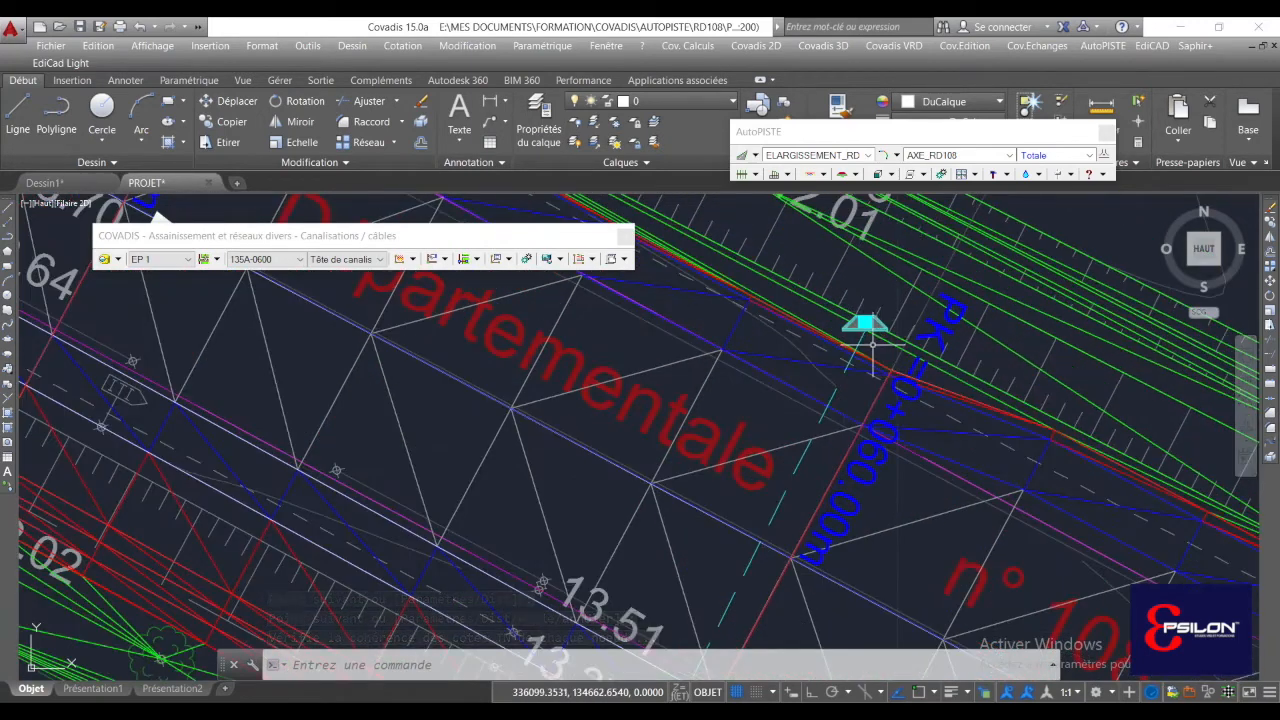
pyautogui.scroll(-4, 870, 345)
pyautogui.scroll(4, 777, 428)
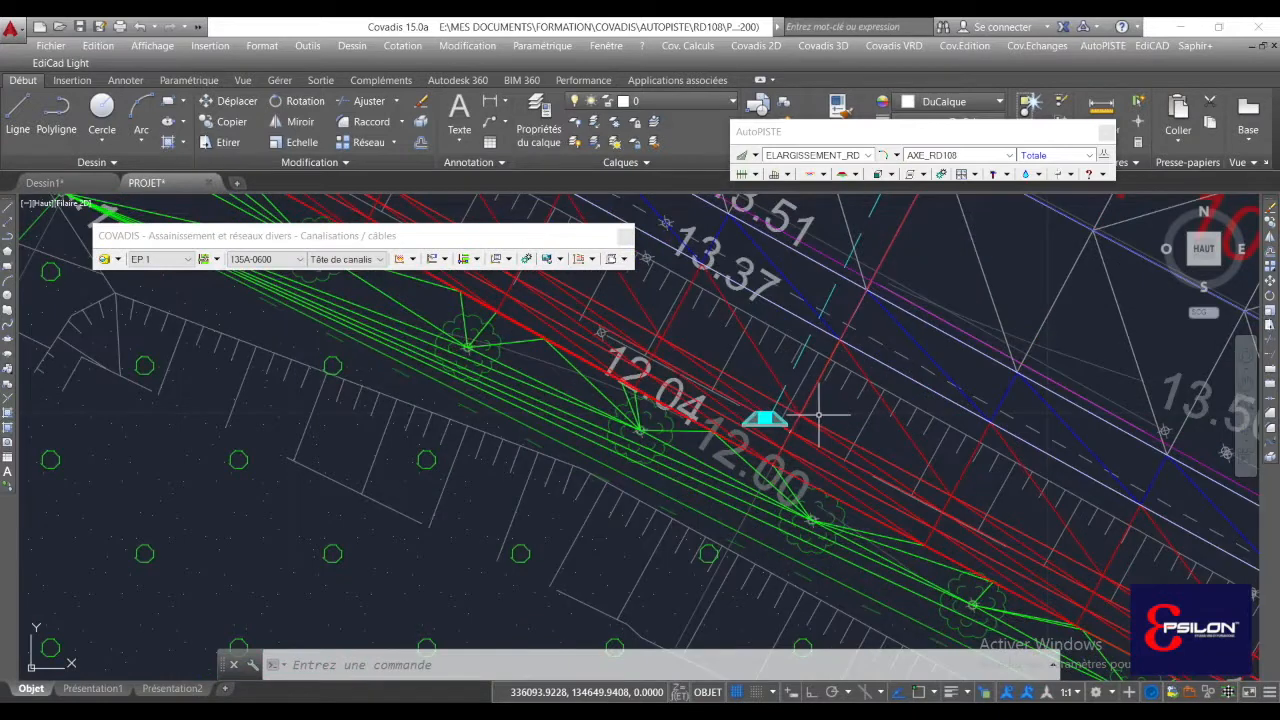
pyautogui.scroll(-8, 779, 411)
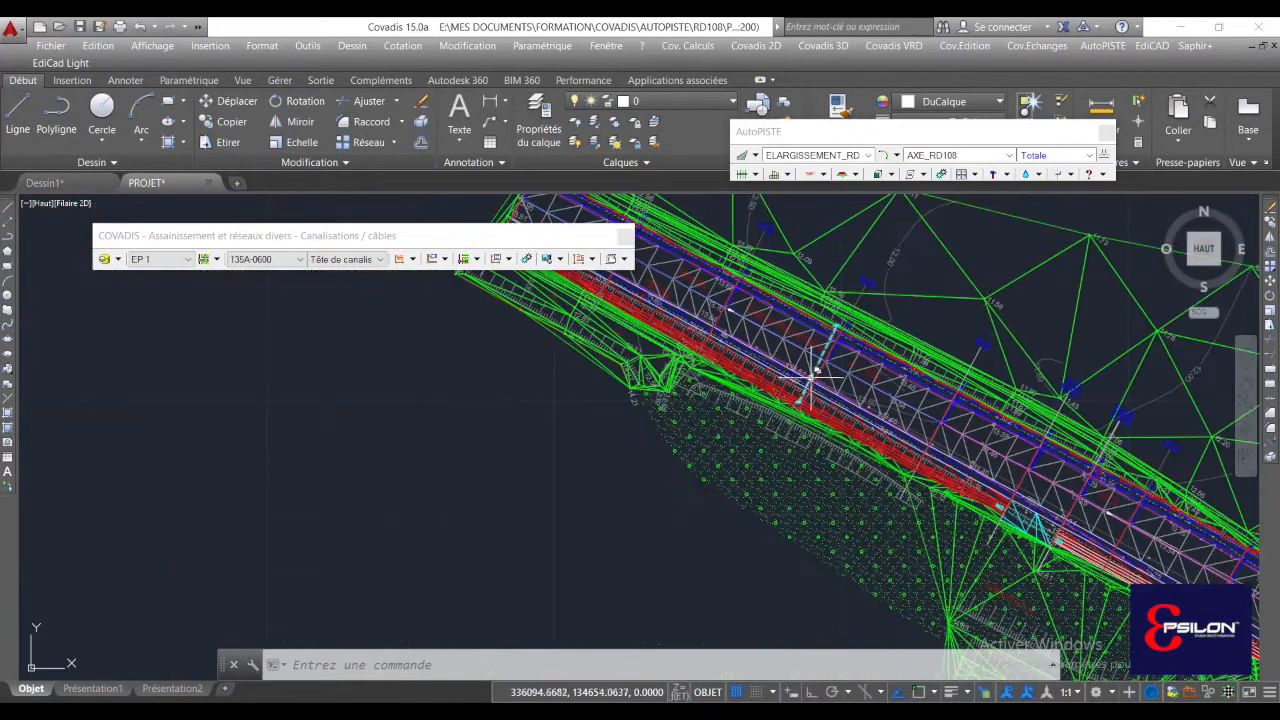
pyautogui.scroll(5, 840, 324)
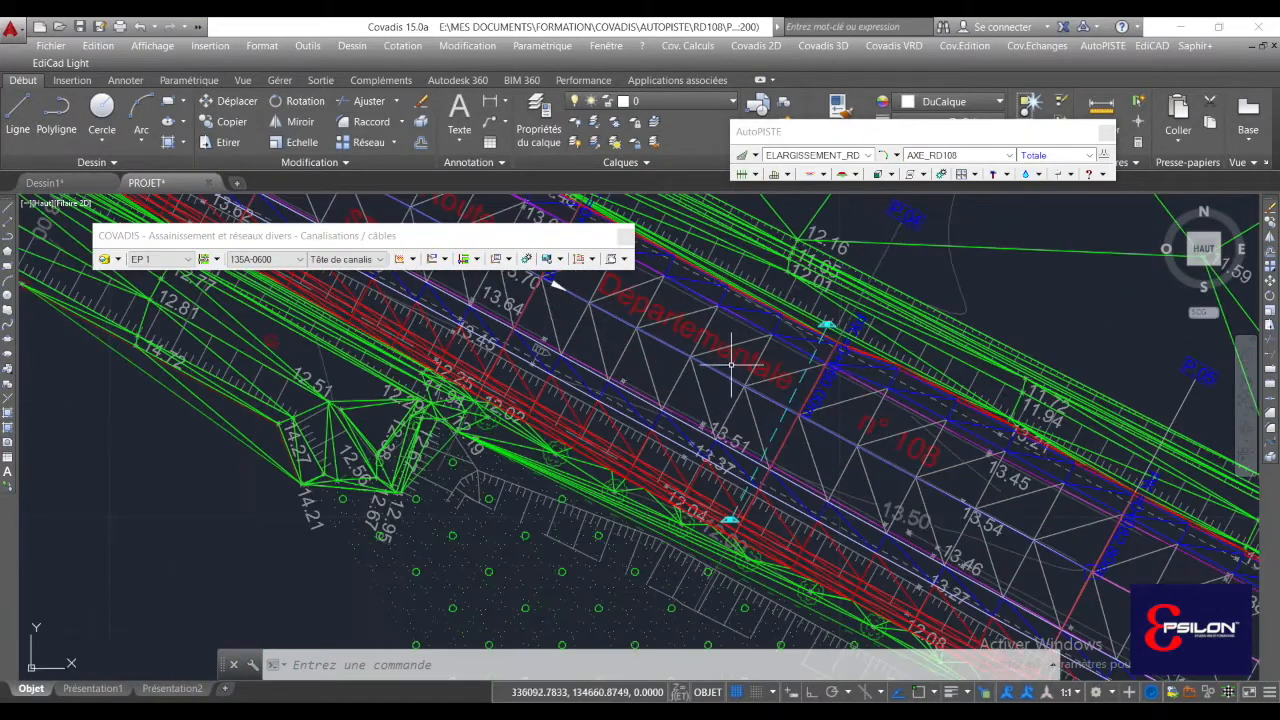
pyautogui.scroll(-5, 731, 365)
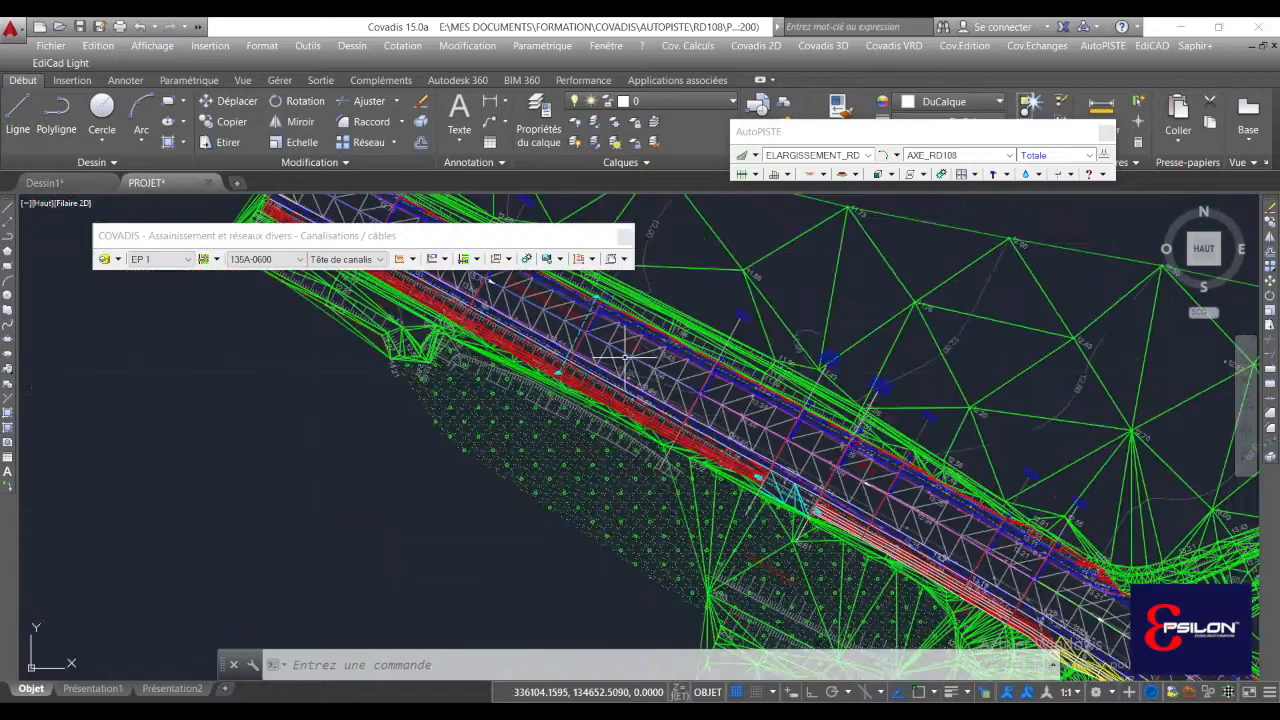
pyautogui.scroll(5, 785, 505)
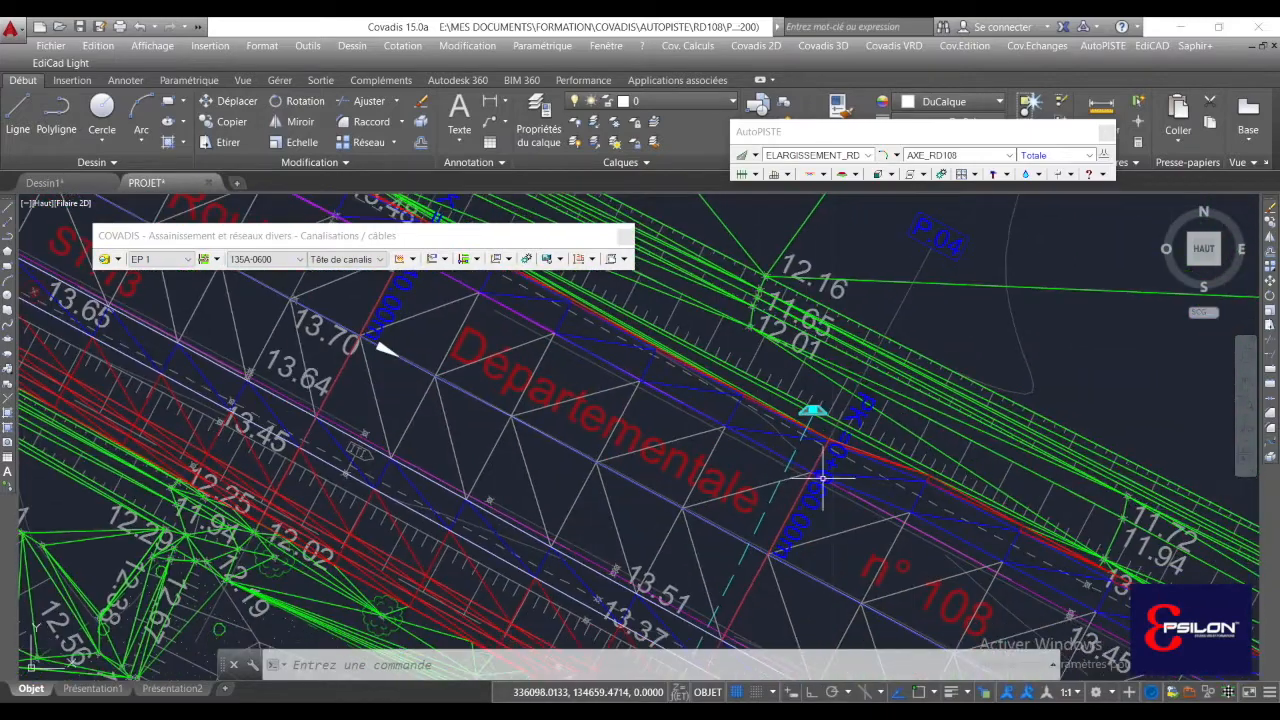
# - Rotate the Tête de canalisation symbol at the pipe's south end (node N4) so it faces along the pipe
pyautogui.scroll(5, 808, 410)
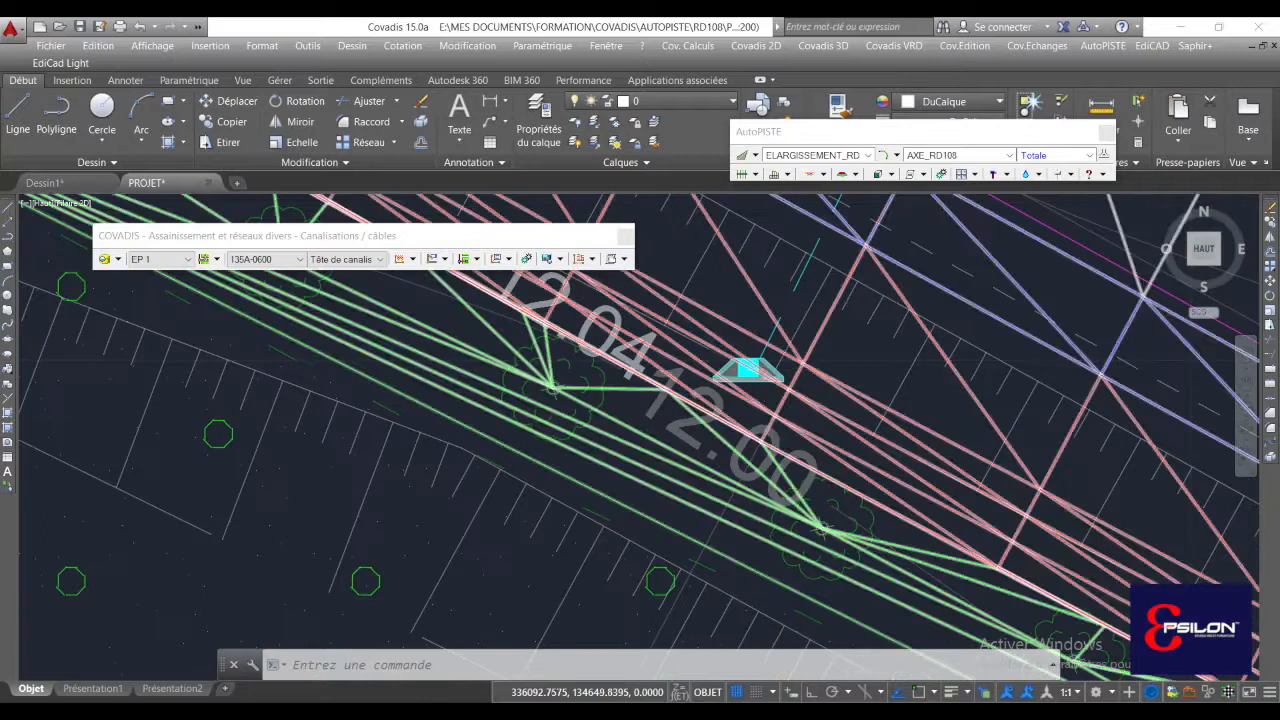
pyautogui.click(744, 398)
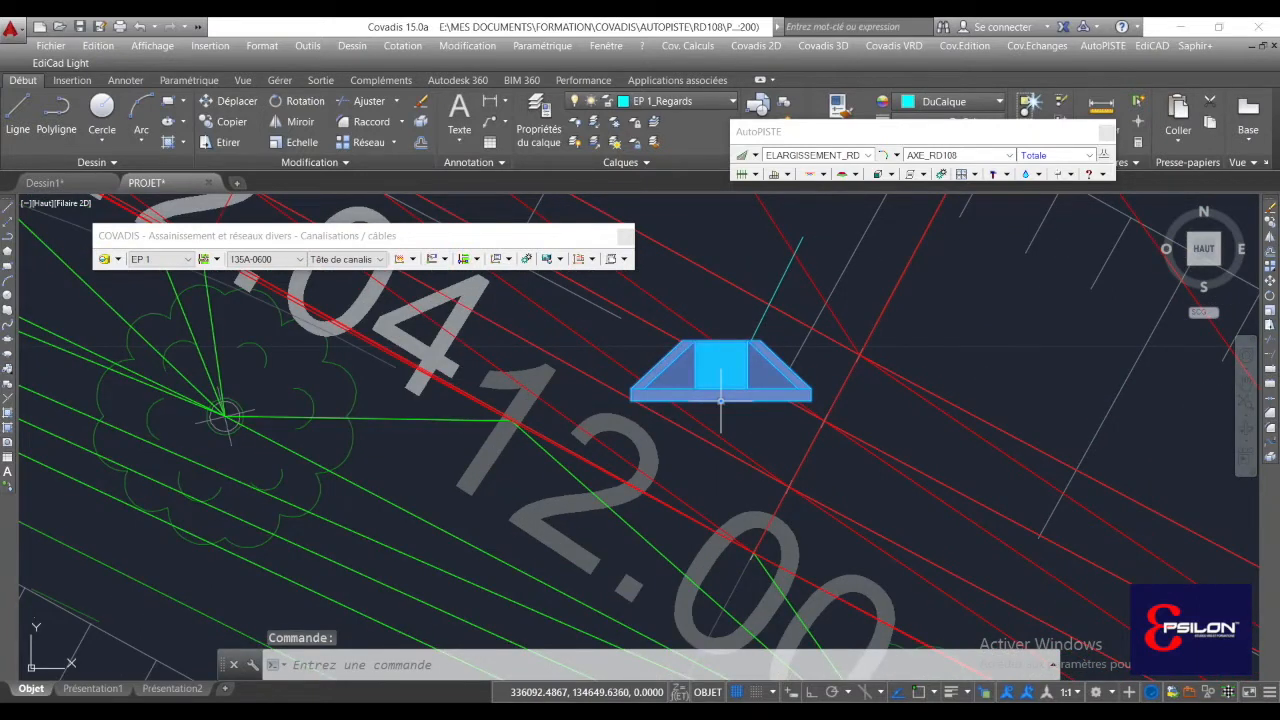
pyautogui.click(720, 400)
pyautogui.press('space')
pyautogui.press('space')
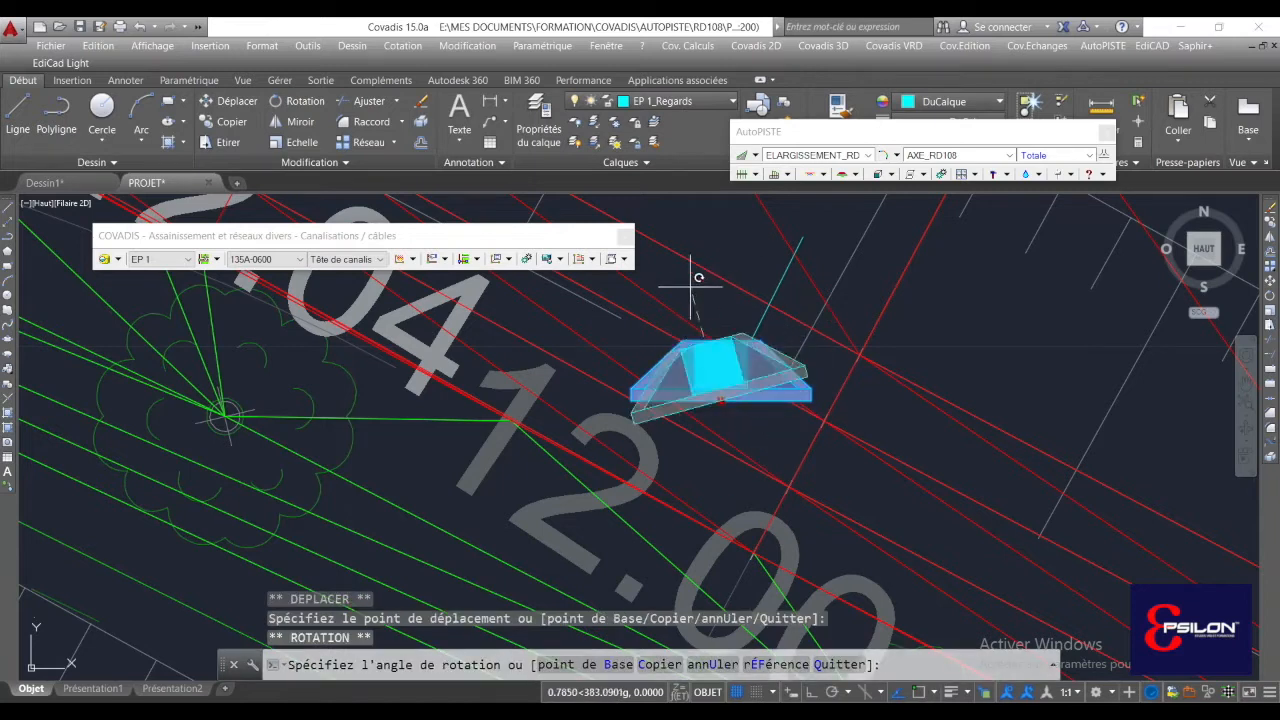
pyautogui.click(670, 491)
pyautogui.scroll(-5, 671, 474)
pyautogui.moveTo(810, 222); pyautogui.dragTo(722, 463, button='middle')
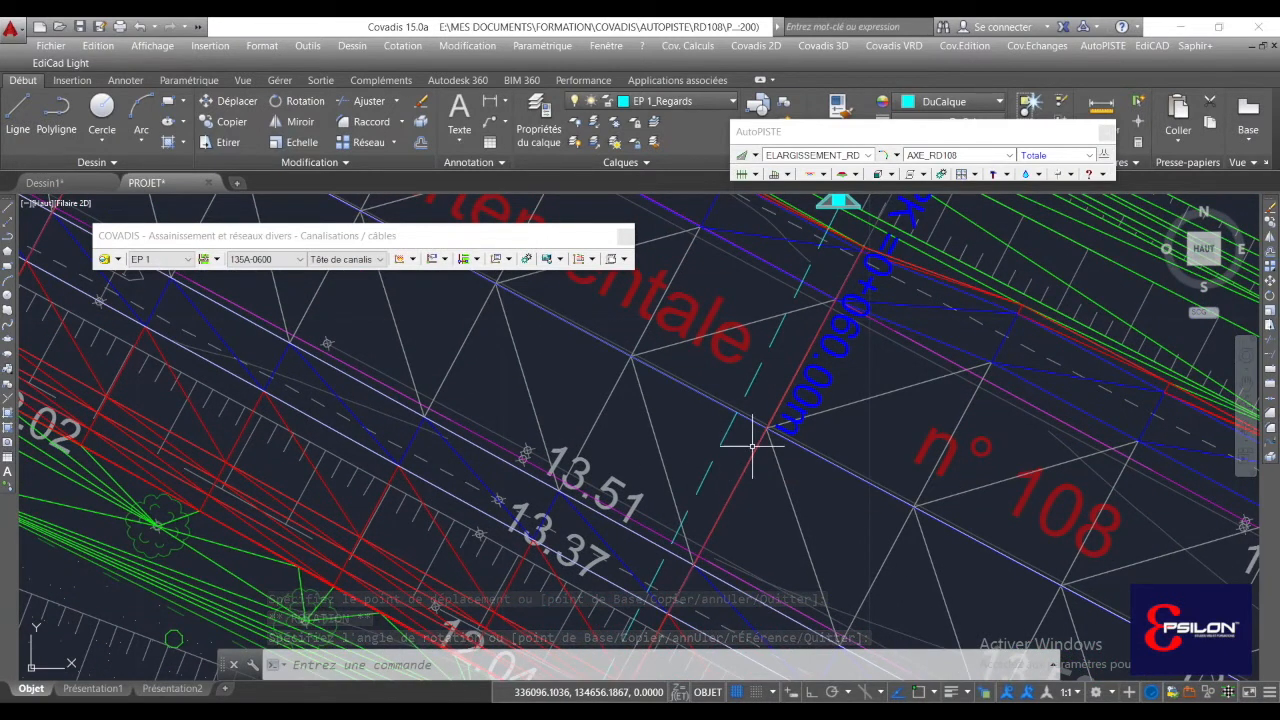
pyautogui.scroll(-4, 752, 447)
pyautogui.scroll(7, 785, 385)
pyautogui.press('Escape')
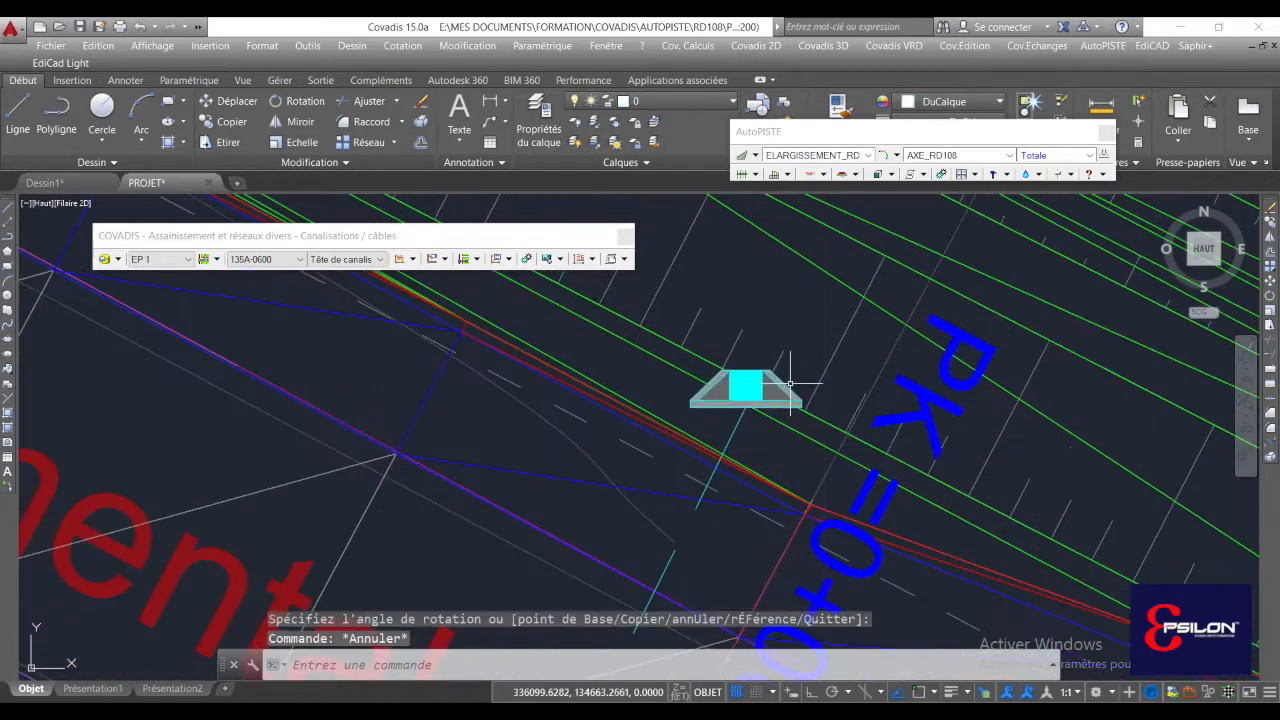
# - Rotate the headwall symbol at the pipe's north end (node N3) to line up with the pipe axis
pyautogui.click(790, 384)
pyautogui.click(745, 407)
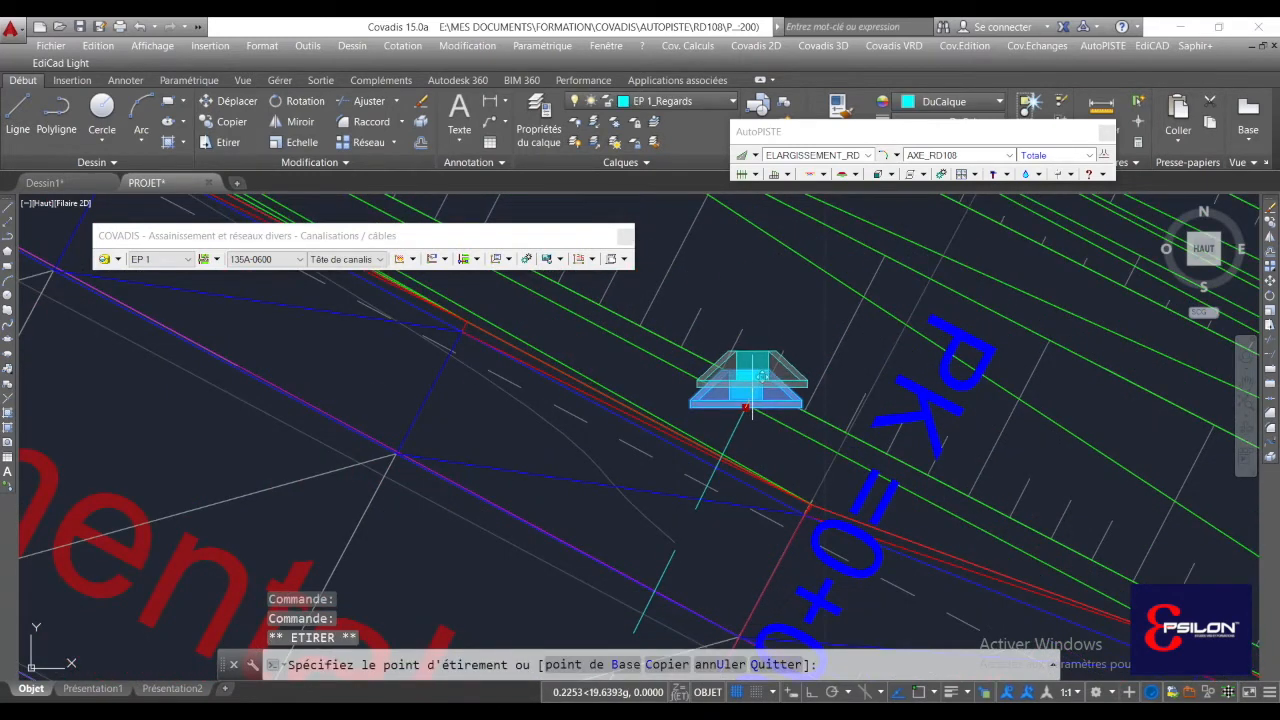
pyautogui.press('space')
pyautogui.press('space')
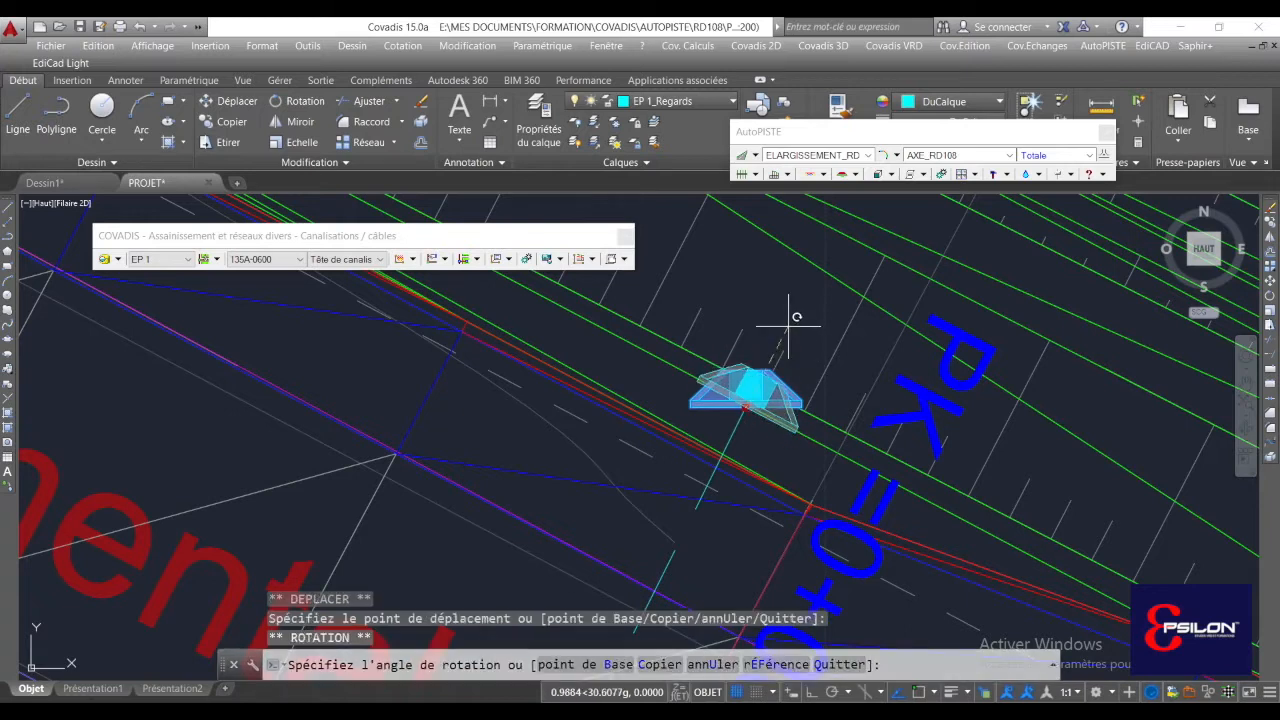
pyautogui.click(789, 329)
pyautogui.scroll(-2, 791, 330)
pyautogui.moveTo(755, 417); pyautogui.dragTo(797, 383, button='middle')
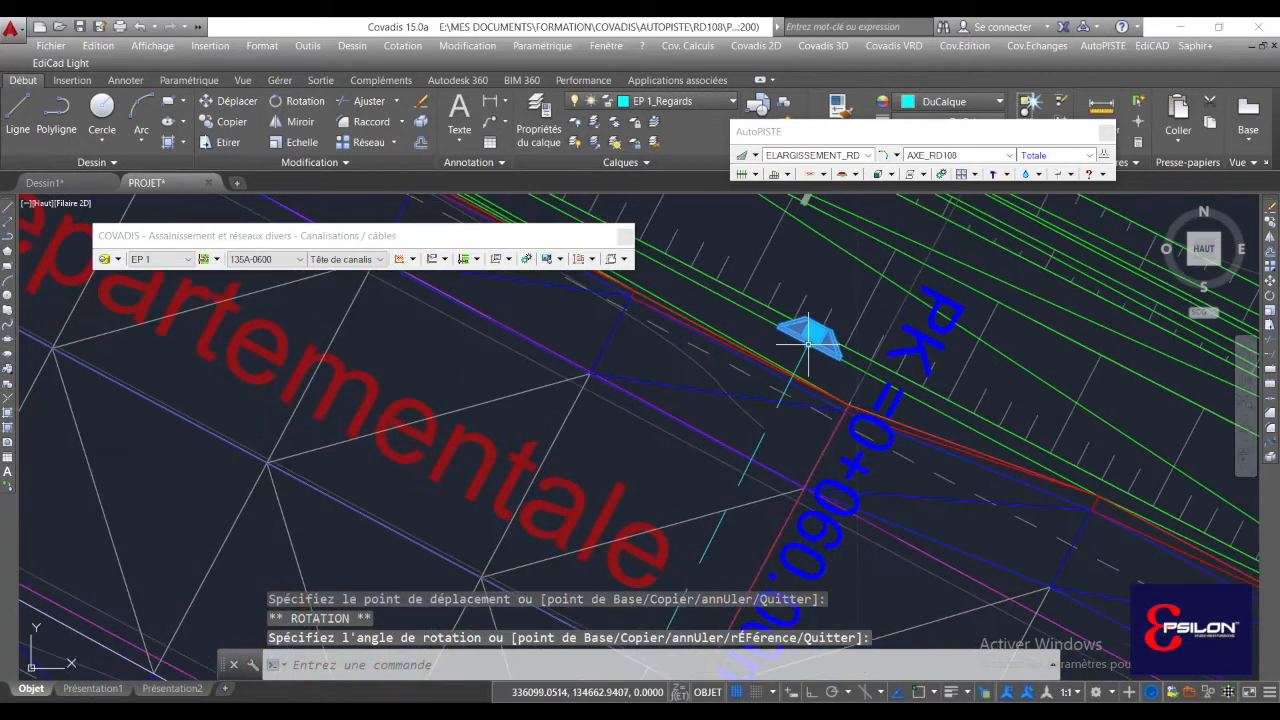
# - Move node N3 slightly along the pipe toward RD108 and fine-tune its final position
pyautogui.click(446, 259)
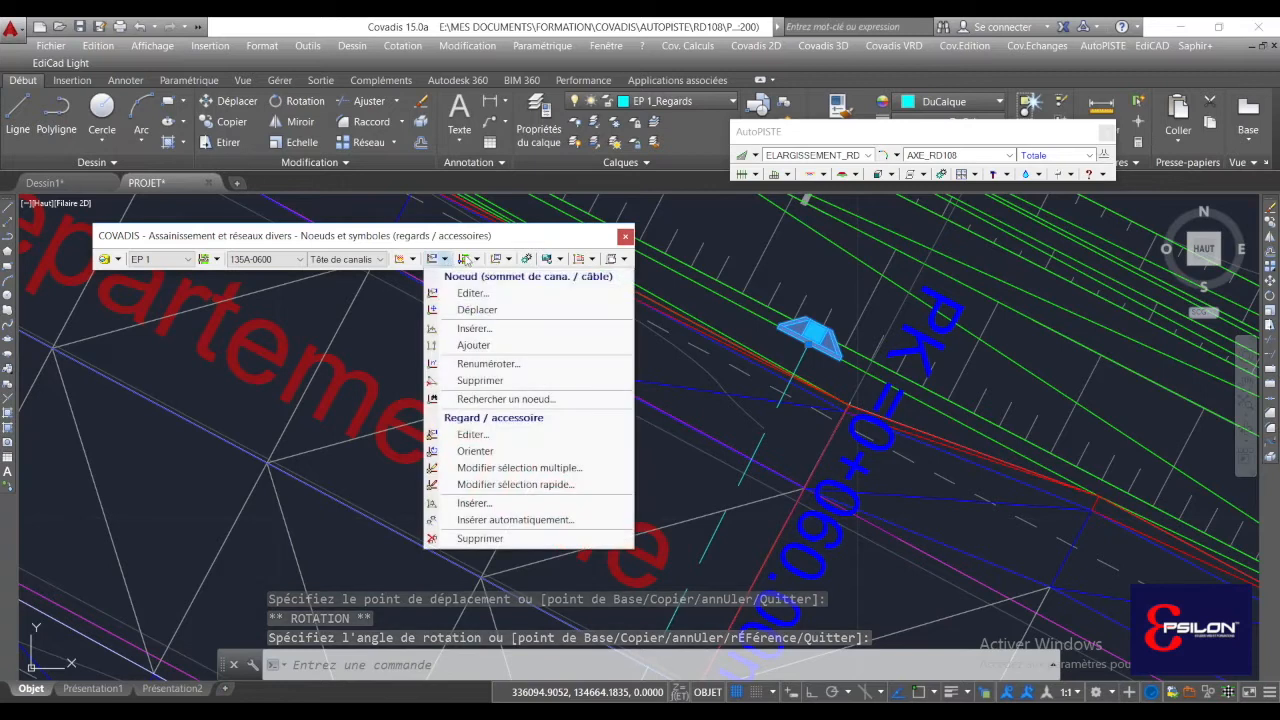
pyautogui.click(499, 310)
pyautogui.scroll(4, 807, 340)
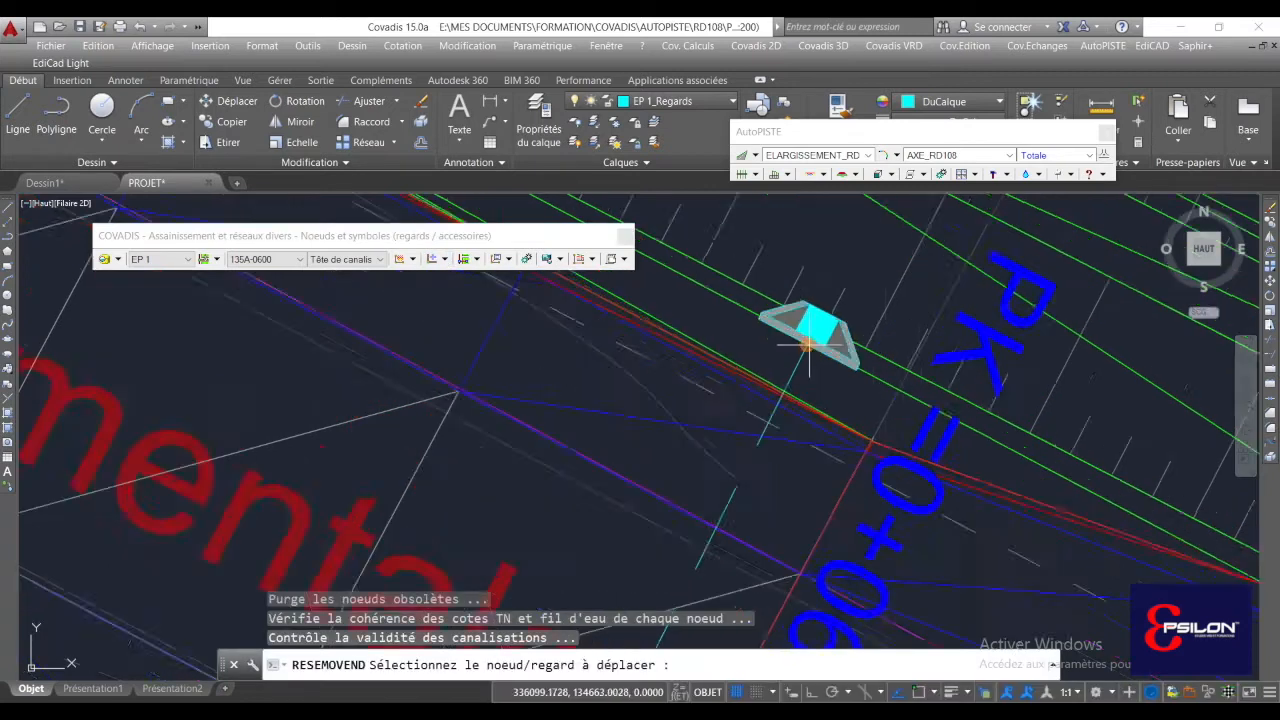
pyautogui.click(807, 343)
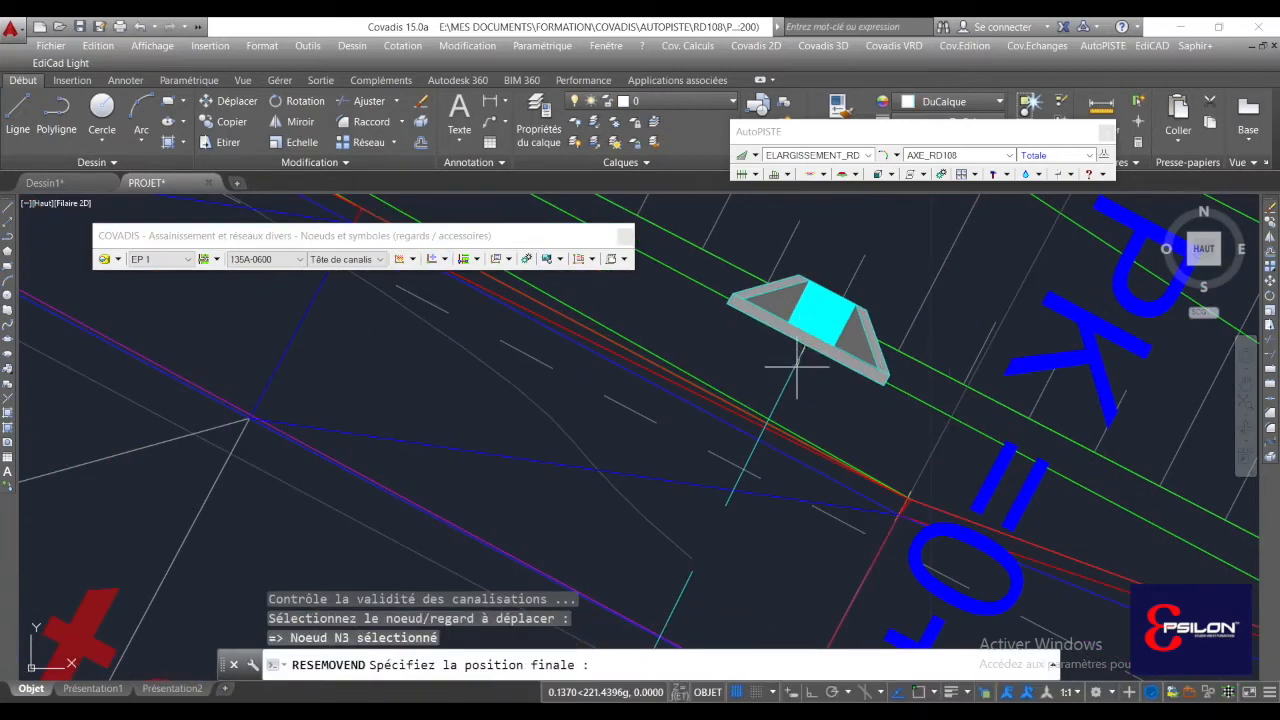
pyautogui.click(792, 381)
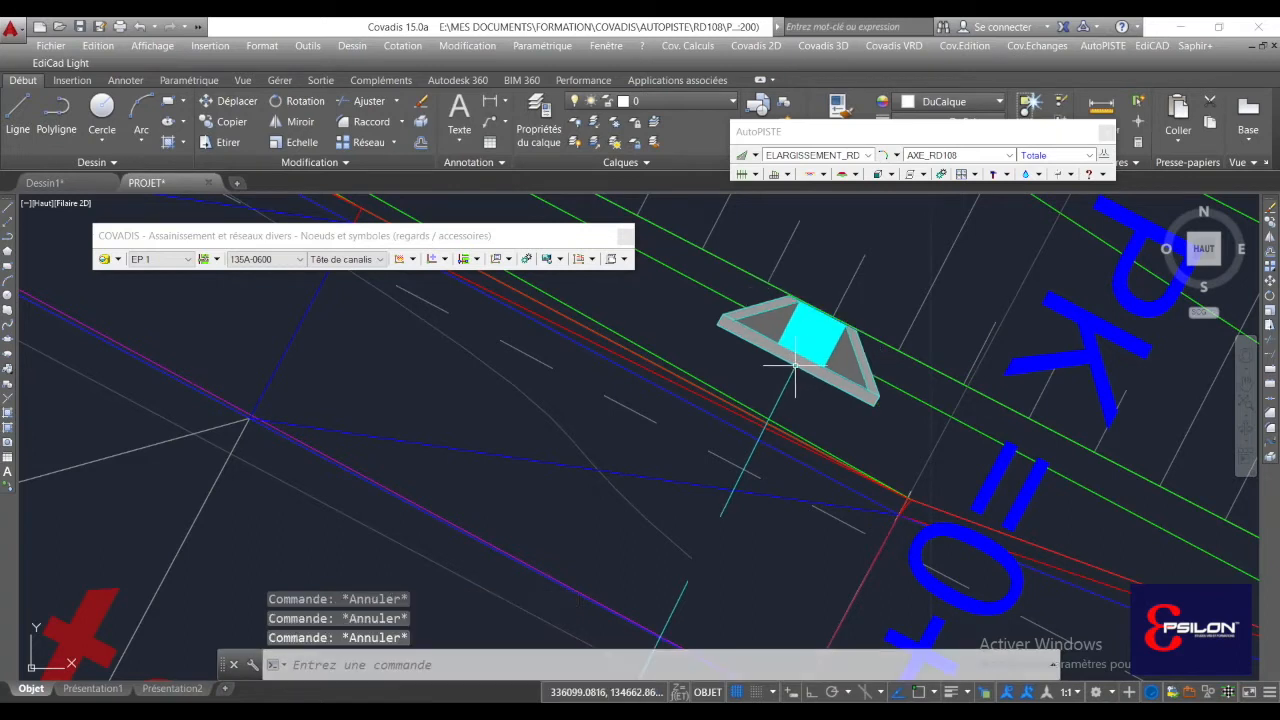
pyautogui.press('Return')
pyautogui.click(809, 342)
pyautogui.press('Escape')
pyautogui.press('Escape')
pyautogui.press('Escape')
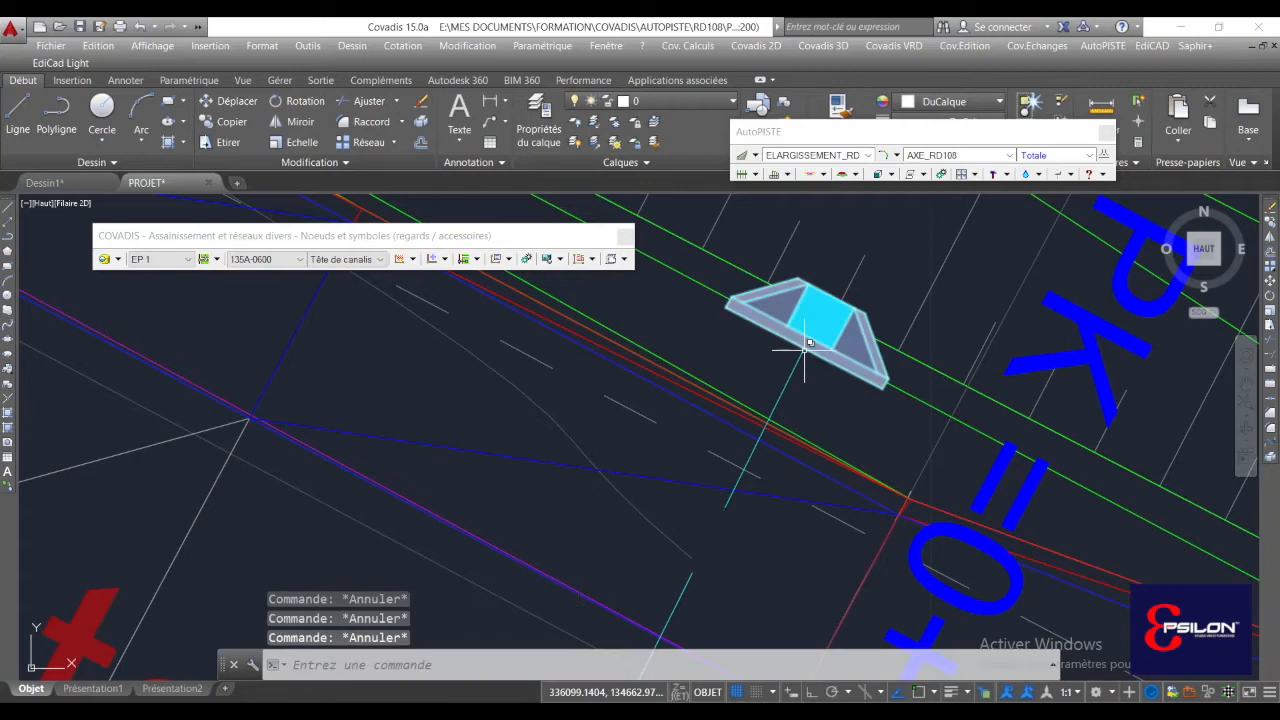
# - Change the linetype of the layer EP 1_Canalisations to Continuous
pyautogui.scroll(-5, 840, 370)
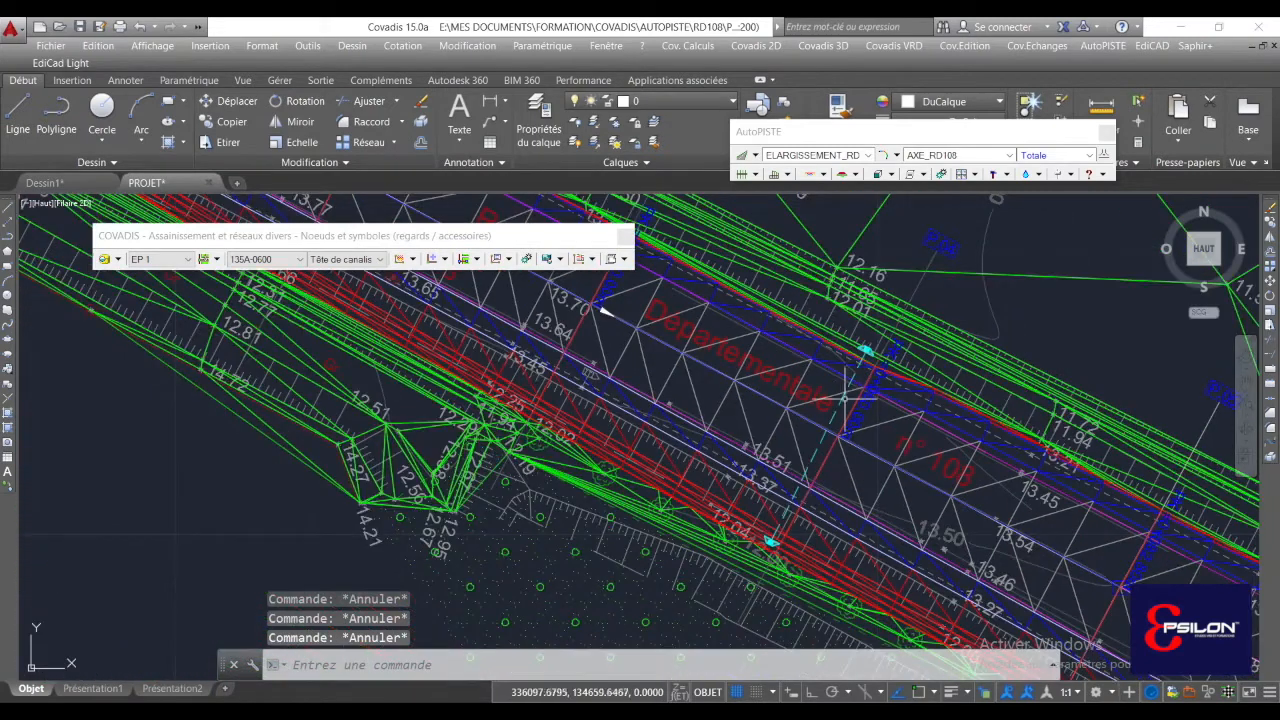
pyautogui.moveTo(834, 434); pyautogui.dragTo(808, 372, button='middle')
pyautogui.scroll(-4, 780, 354)
pyautogui.moveTo(886, 432)
pyautogui.mouseDown(button='middle')
pyautogui.moveTo(763, 367)
pyautogui.moveTo(829, 431)
pyautogui.mouseUp(button='middle')
pyautogui.scroll(4, 750, 330)
pyautogui.scroll(-2, 752, 332)
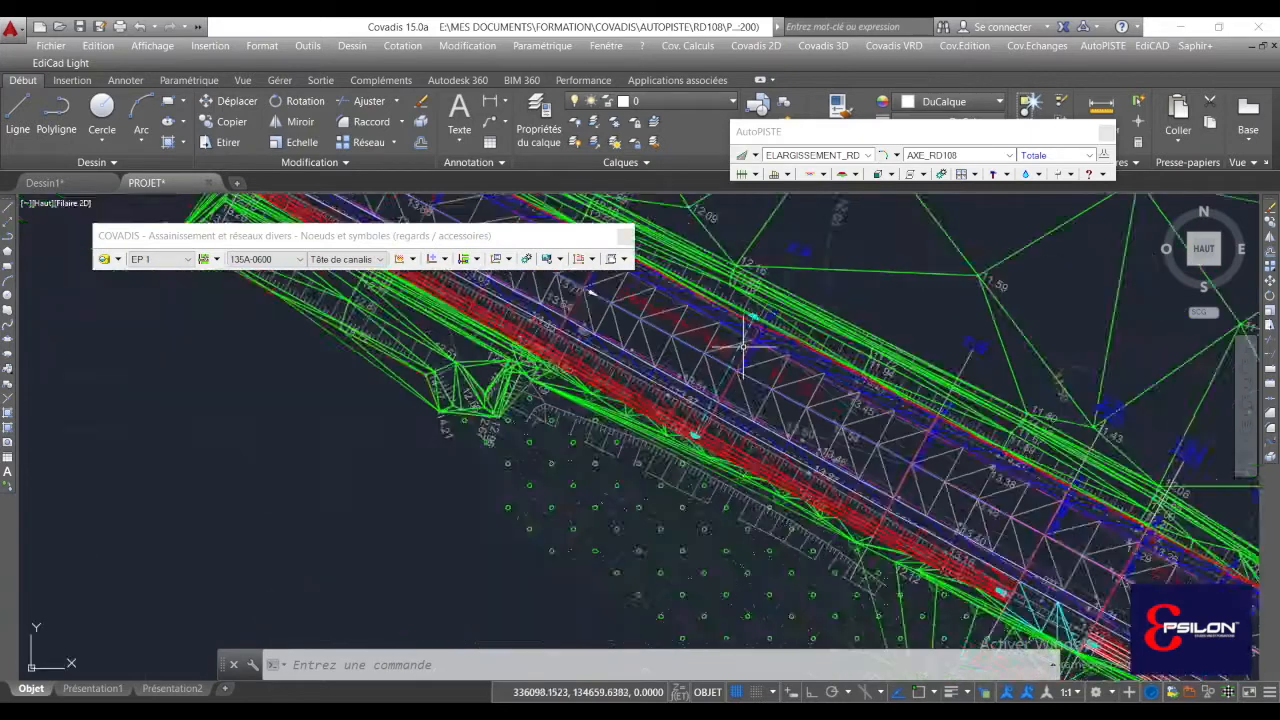
pyautogui.scroll(4, 744, 337)
pyautogui.click(699, 411)
pyautogui.click(538, 118)
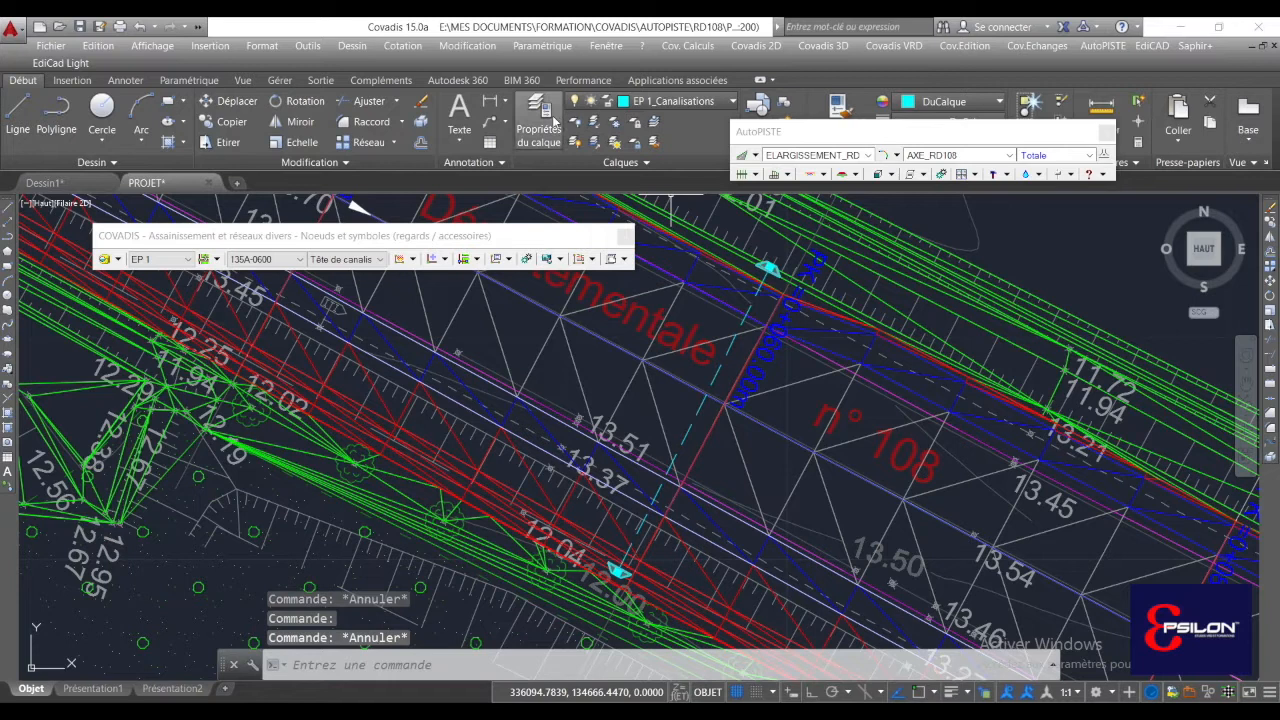
pyautogui.click(280, 198)
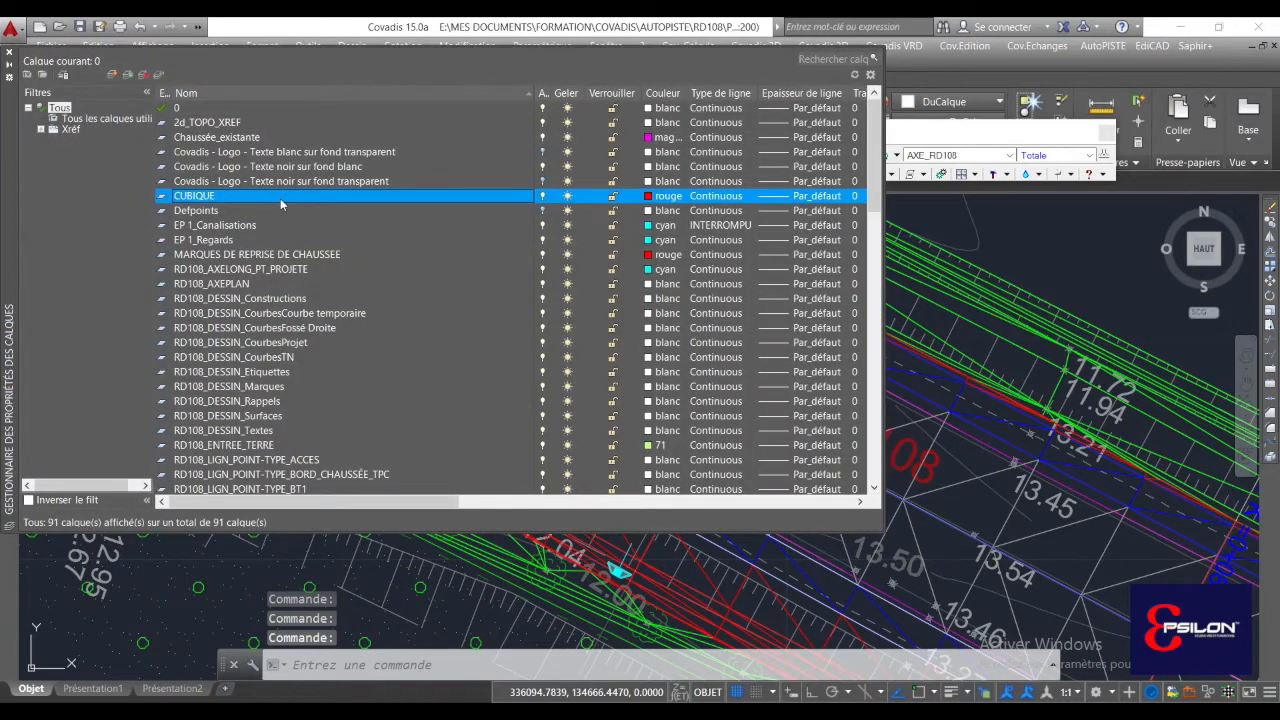
pyautogui.click(262, 241)
pyautogui.click(247, 228)
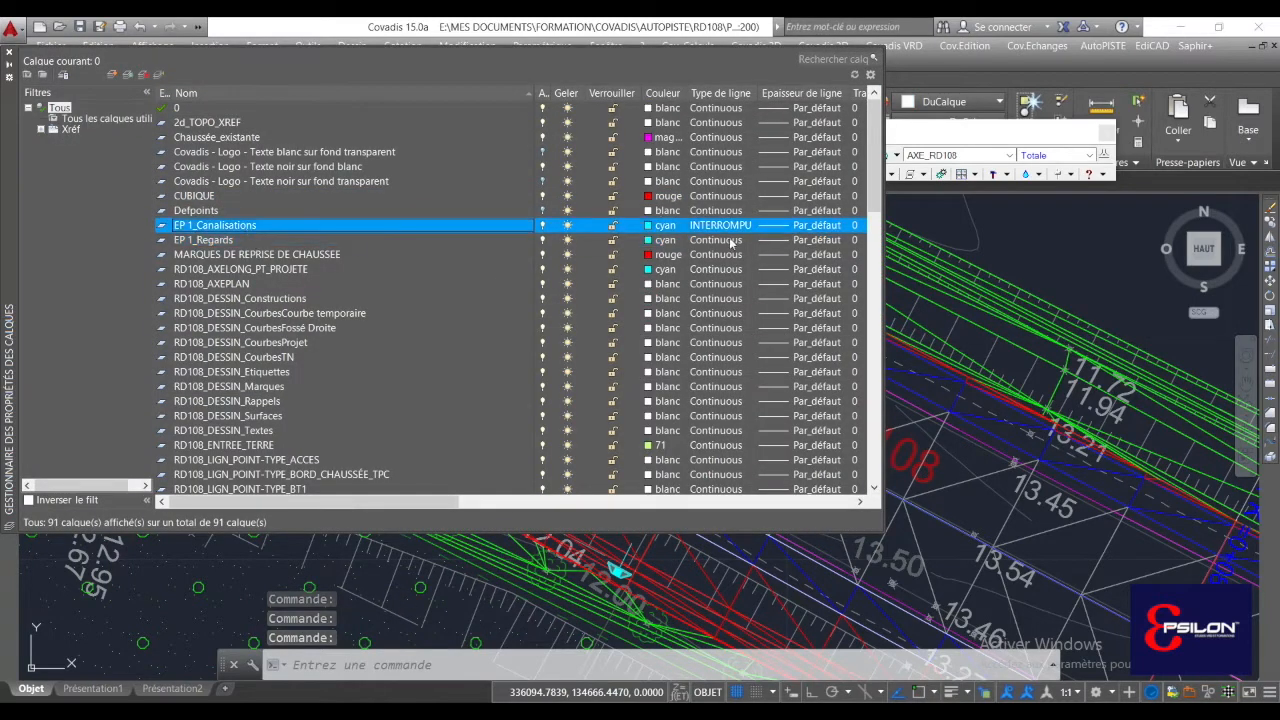
pyautogui.click(716, 225)
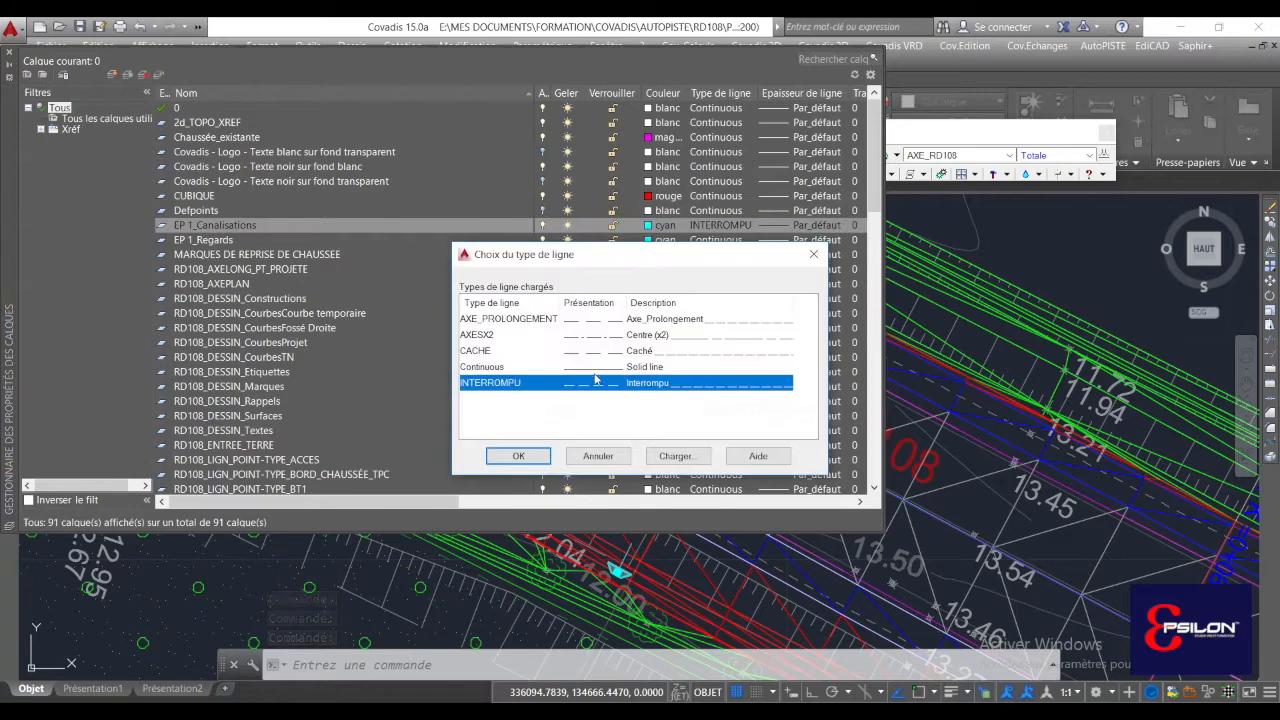
pyautogui.click(593, 367)
pyautogui.click(521, 456)
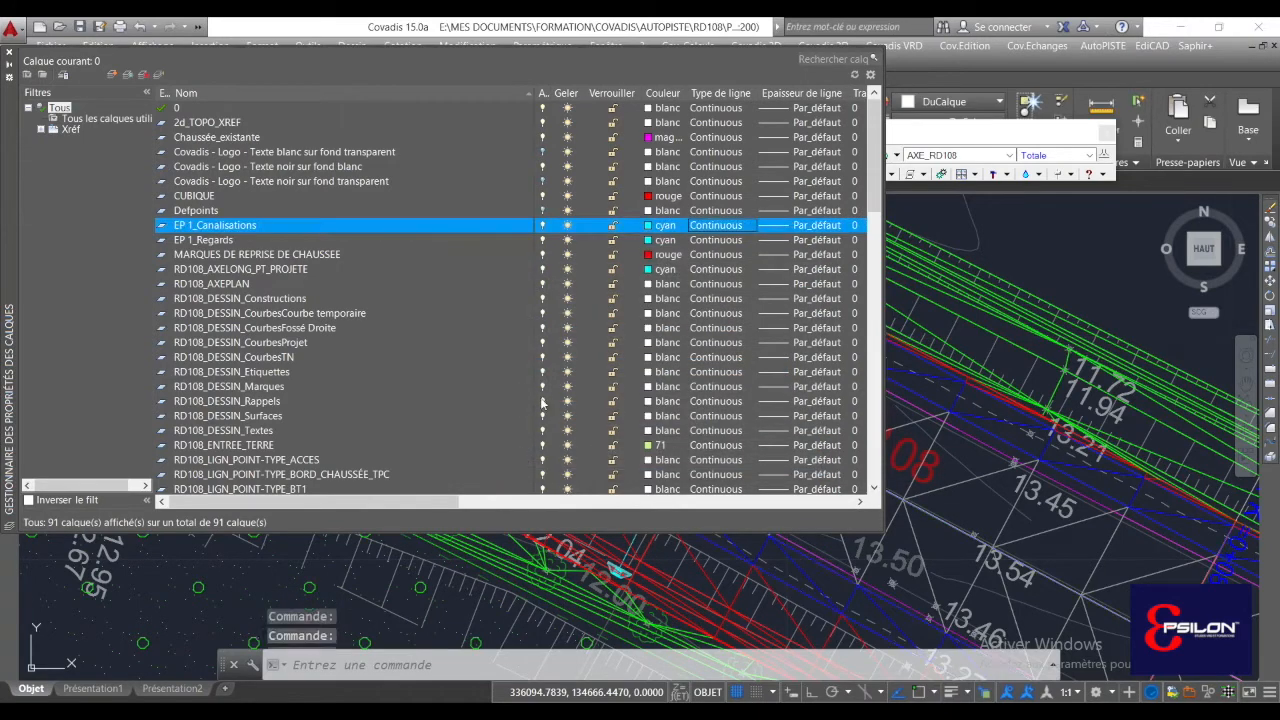
pyautogui.click(9, 49)
# - Label the EP 1 network with Habillage, including its nodes with manholes and the EP 1 Canalisations sections
pyautogui.scroll(-6, 752, 435)
pyautogui.moveTo(752, 435); pyautogui.dragTo(661, 330, button='middle')
pyautogui.scroll(4, 750, 388)
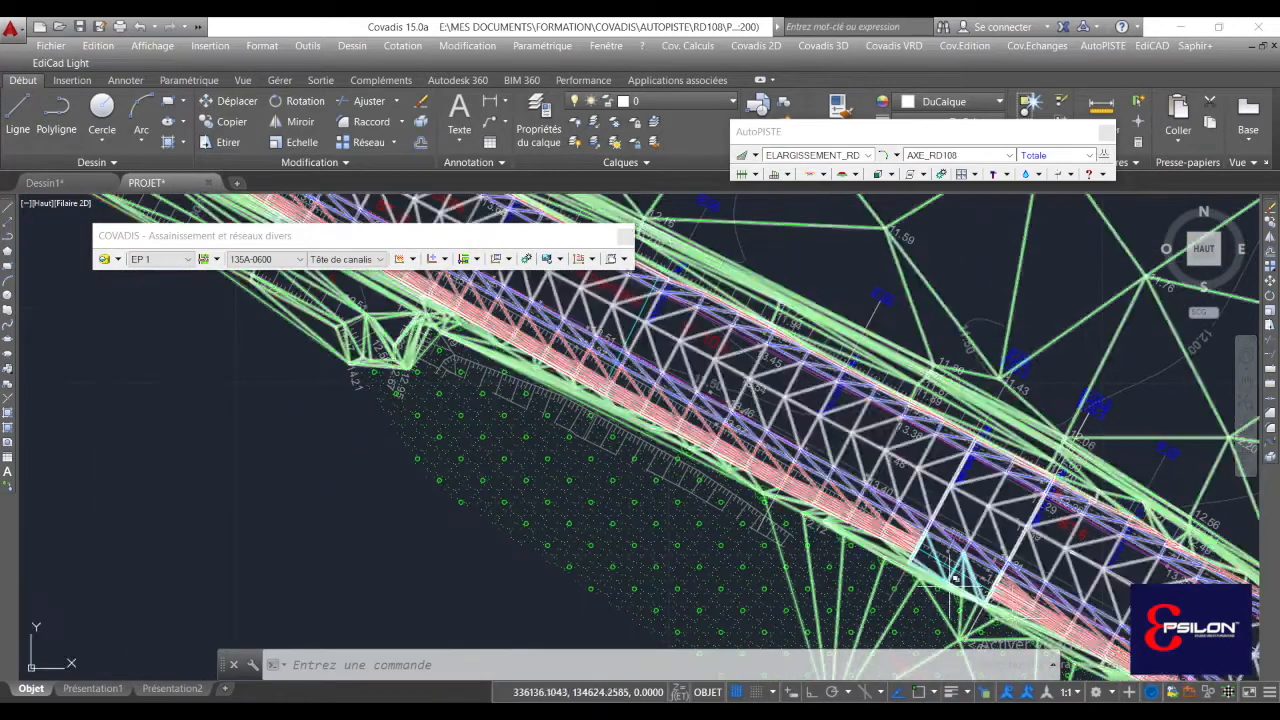
pyautogui.scroll(-3, 750, 388)
pyautogui.scroll(3, 750, 388)
pyautogui.scroll(5, 794, 408)
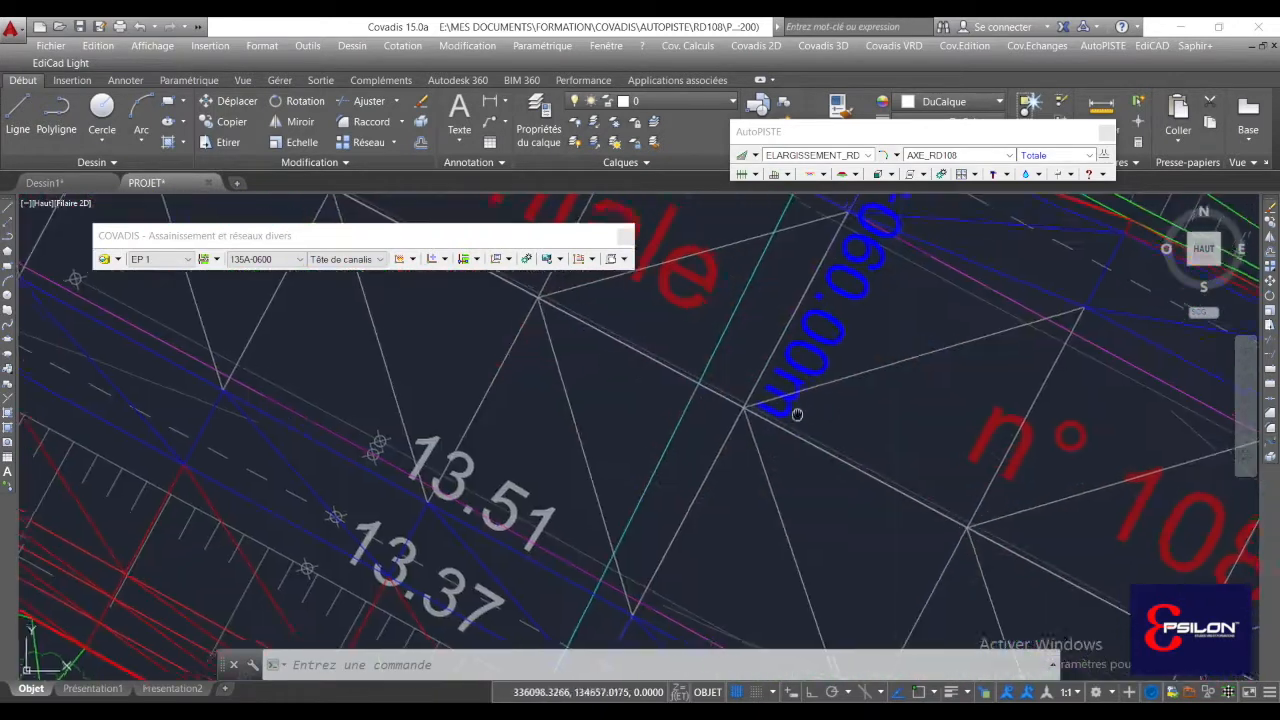
pyautogui.click(511, 258)
pyautogui.click(530, 272)
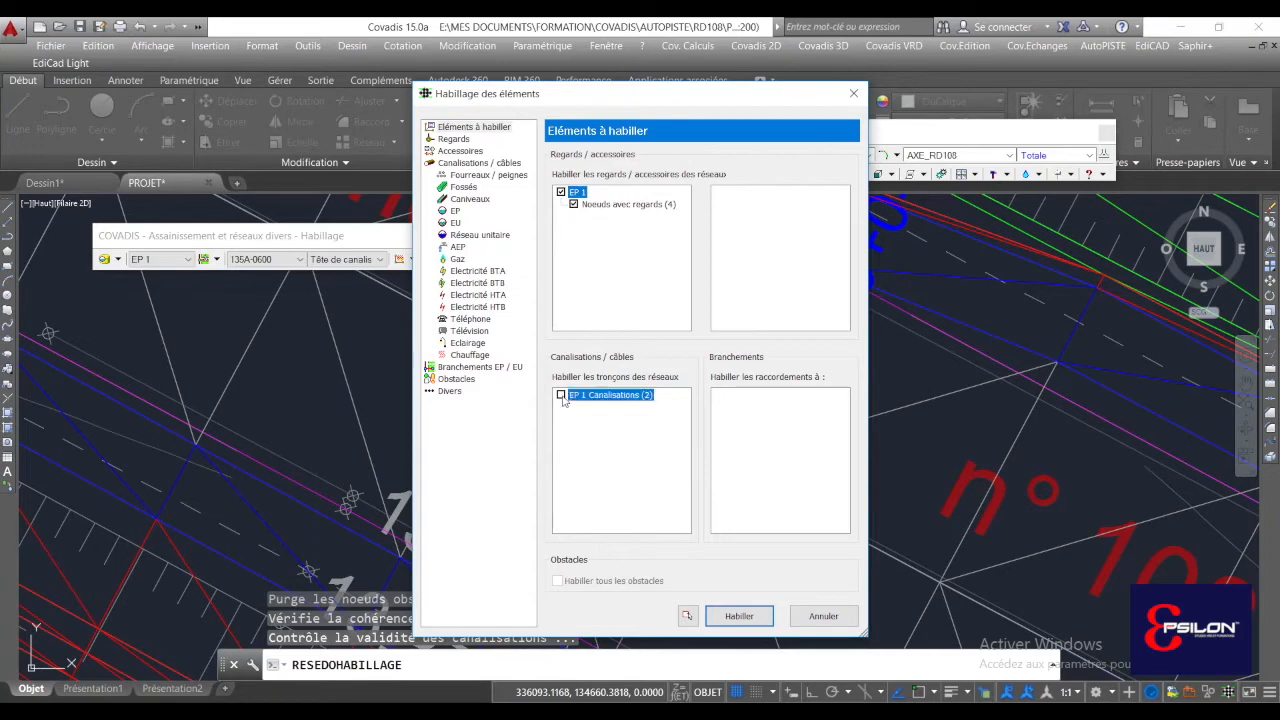
pyautogui.click(737, 616)
# - Examine the node and pipe labels of the RD108 crossing and of the access pipe between N1 and N2
pyautogui.scroll(-5, 741, 494)
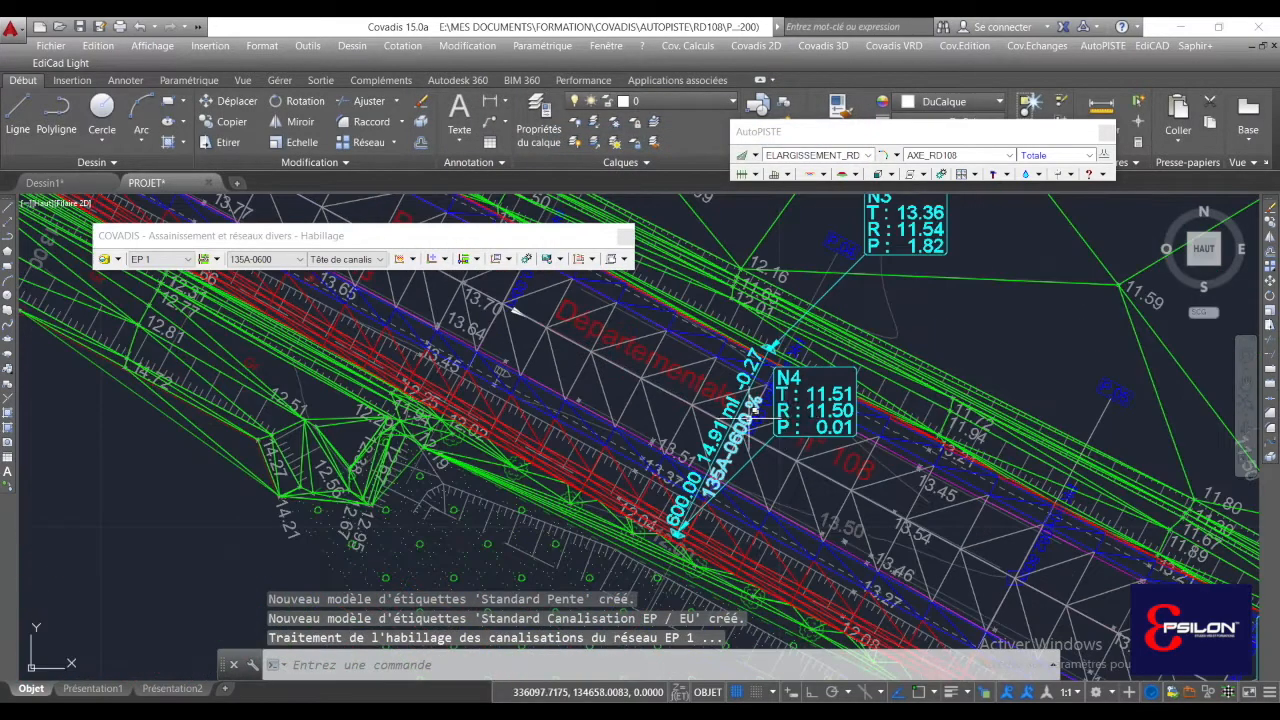
pyautogui.moveTo(808, 453); pyautogui.dragTo(754, 319, button='middle')
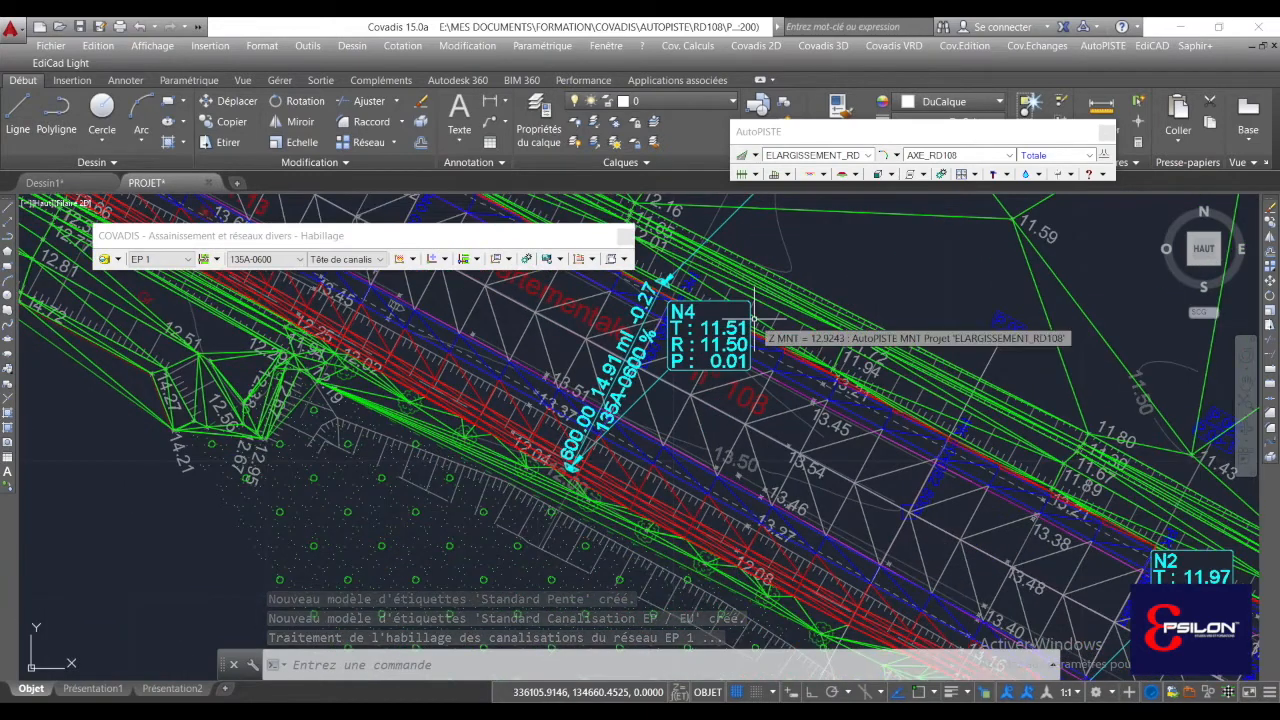
pyautogui.scroll(-5, 758, 330)
pyautogui.scroll(5, 765, 383)
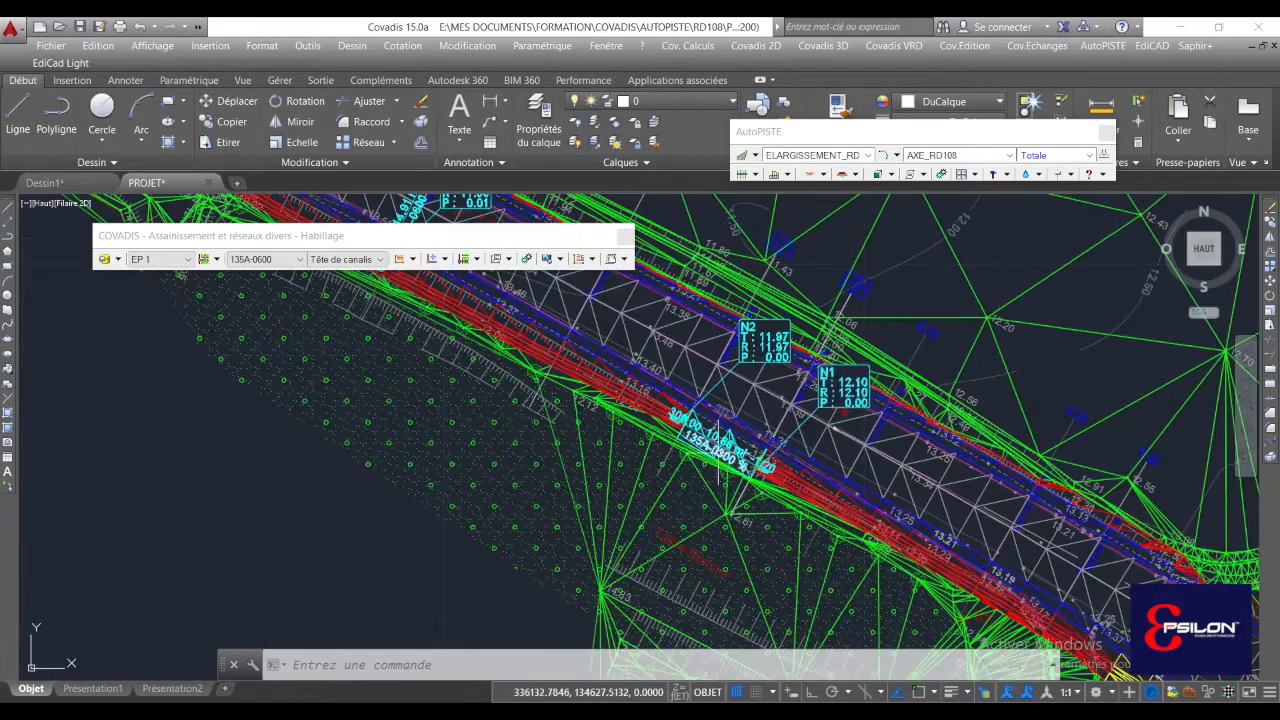
pyautogui.scroll(4, 740, 390)
pyautogui.moveTo(700, 393); pyautogui.dragTo(900, 495, button='middle')
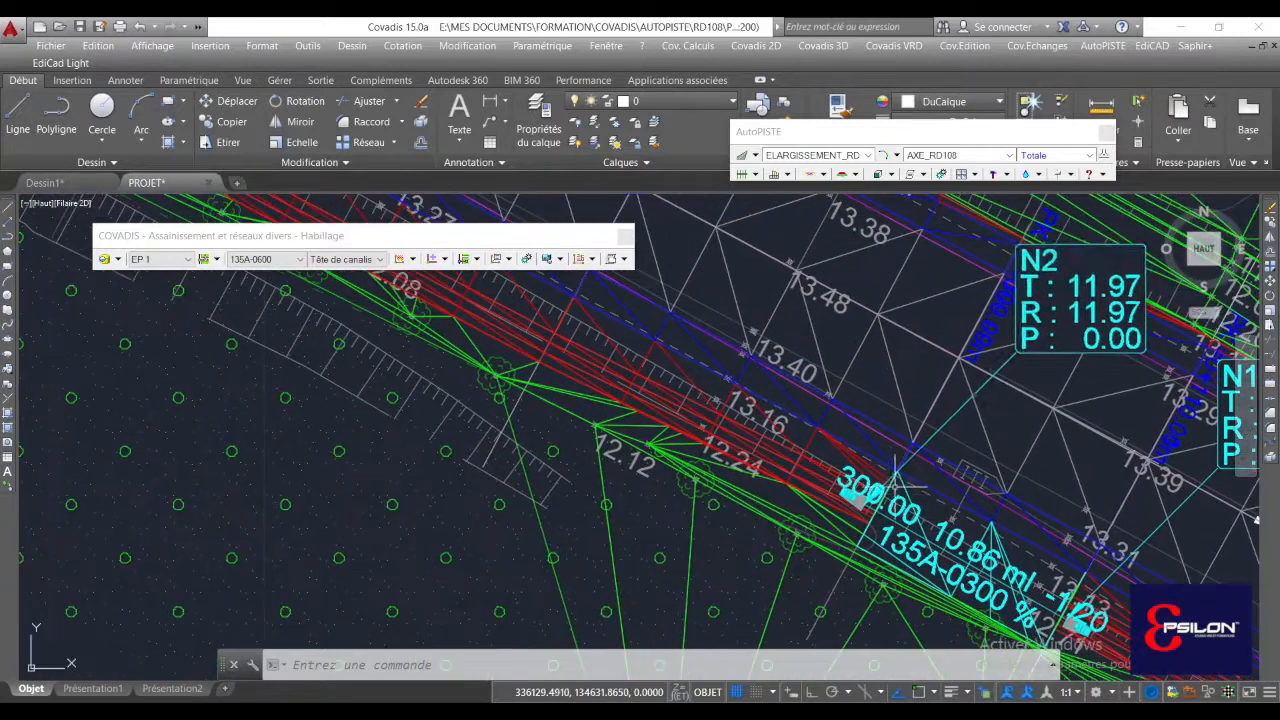
pyautogui.scroll(-5, 801, 376)
pyautogui.scroll(5, 801, 376)
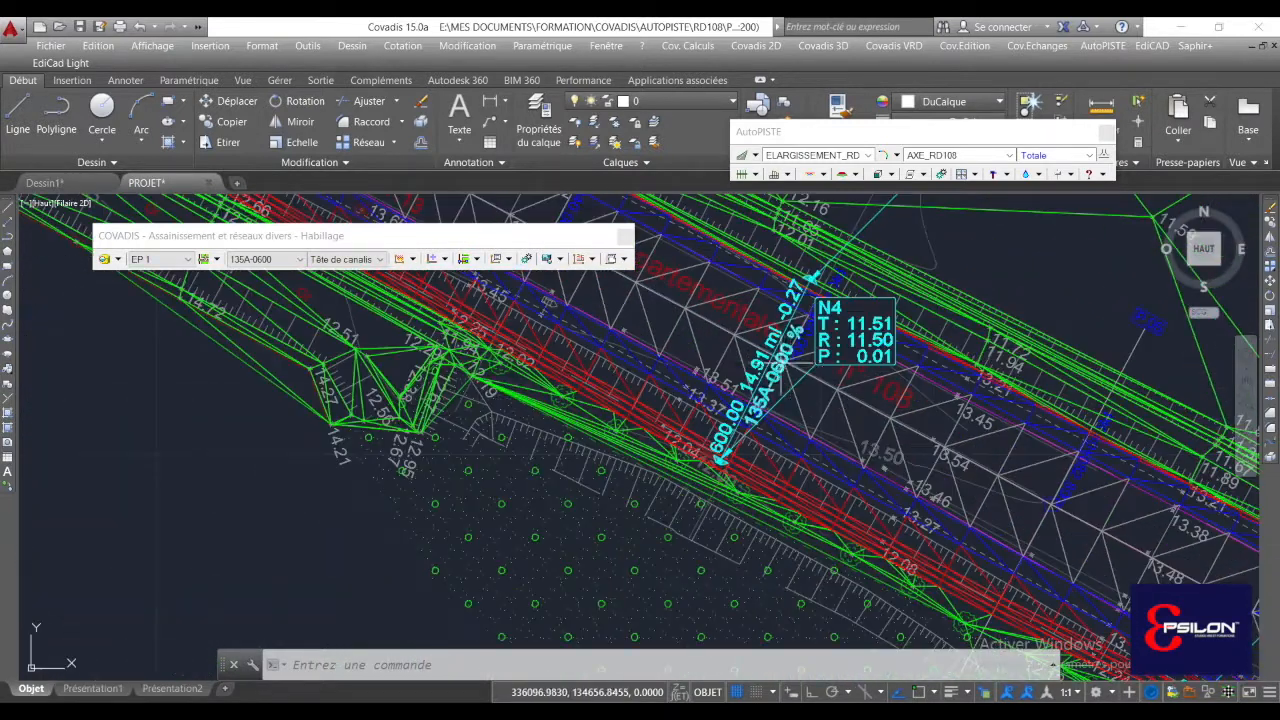
pyautogui.moveTo(807, 343); pyautogui.dragTo(726, 456, button='middle')
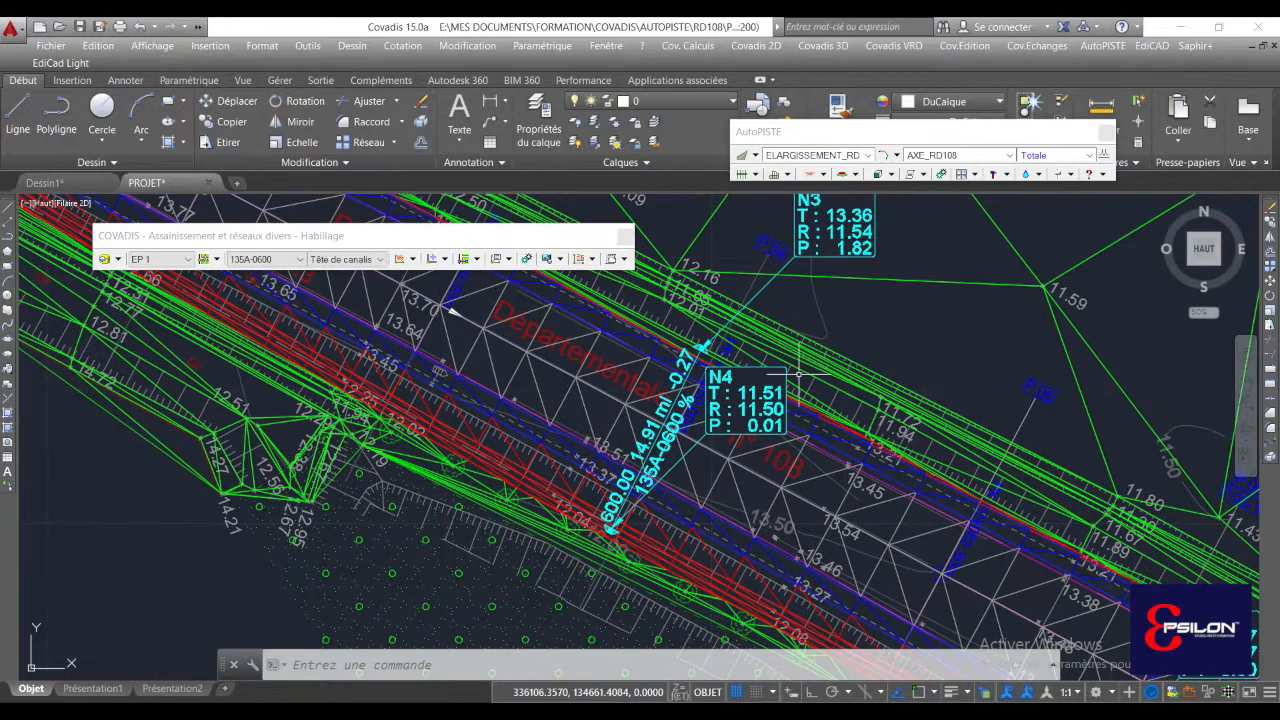
pyautogui.moveTo(764, 369); pyautogui.dragTo(743, 320, button='middle')
# - In the theme explorer, set the colour of the whole Réseaux theme to blue
pyautogui.click(908, 50)
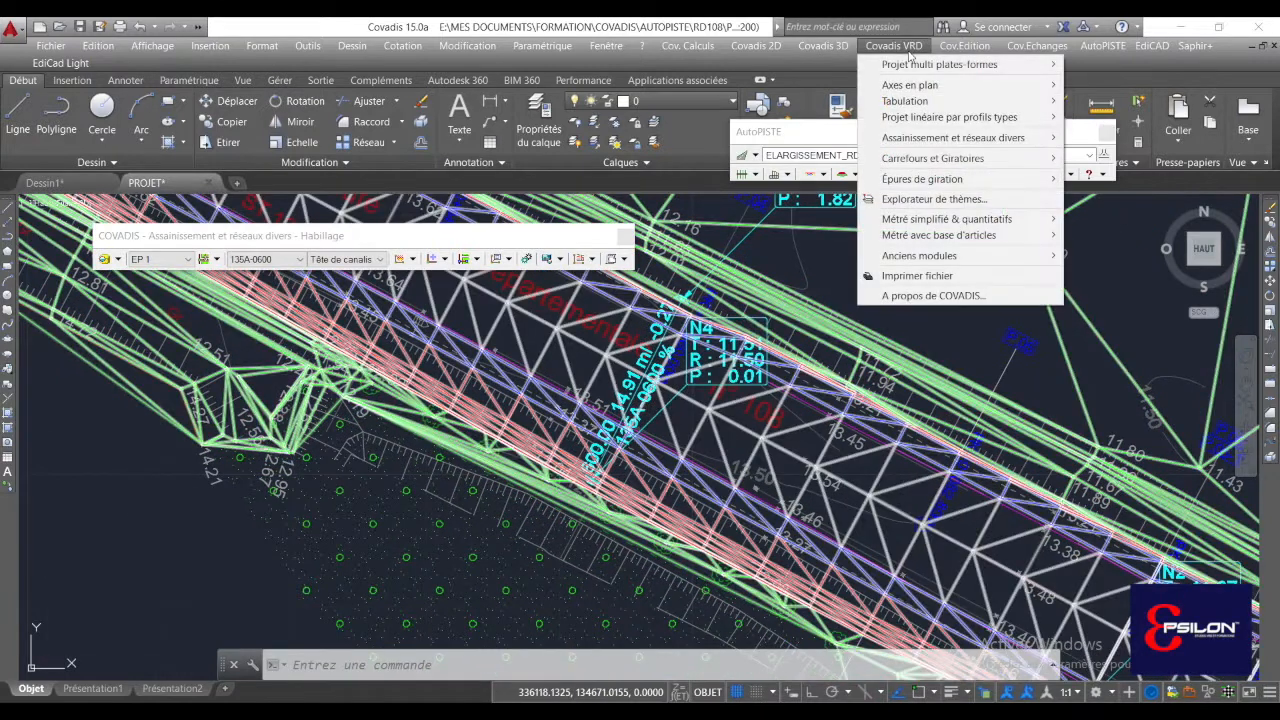
pyautogui.click(936, 200)
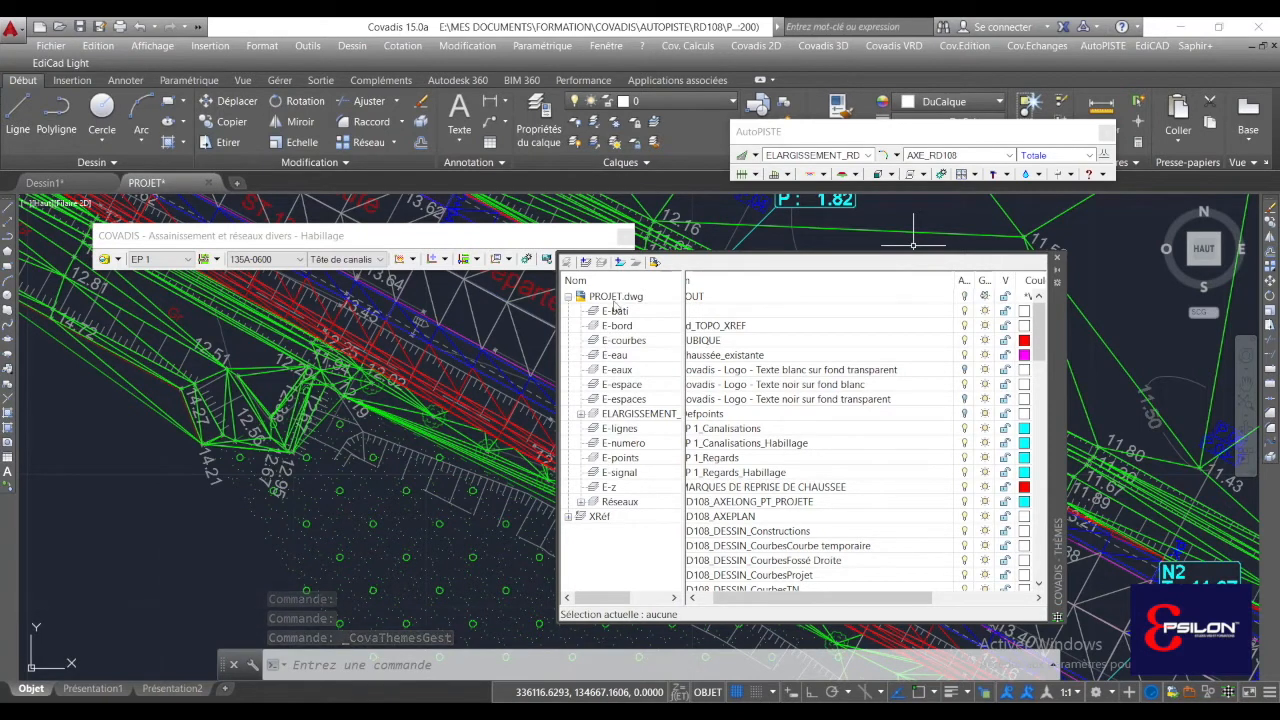
pyautogui.click(620, 502)
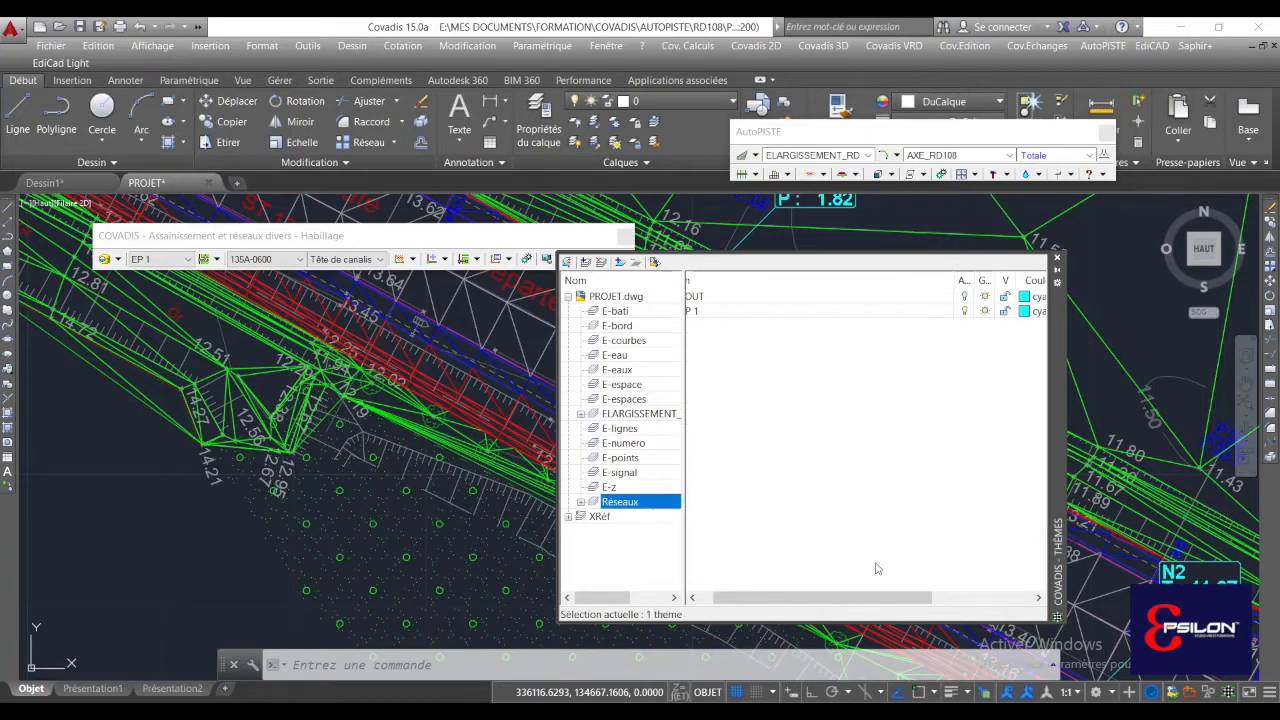
pyautogui.moveTo(775, 600); pyautogui.dragTo(823, 608)
pyautogui.click(982, 297)
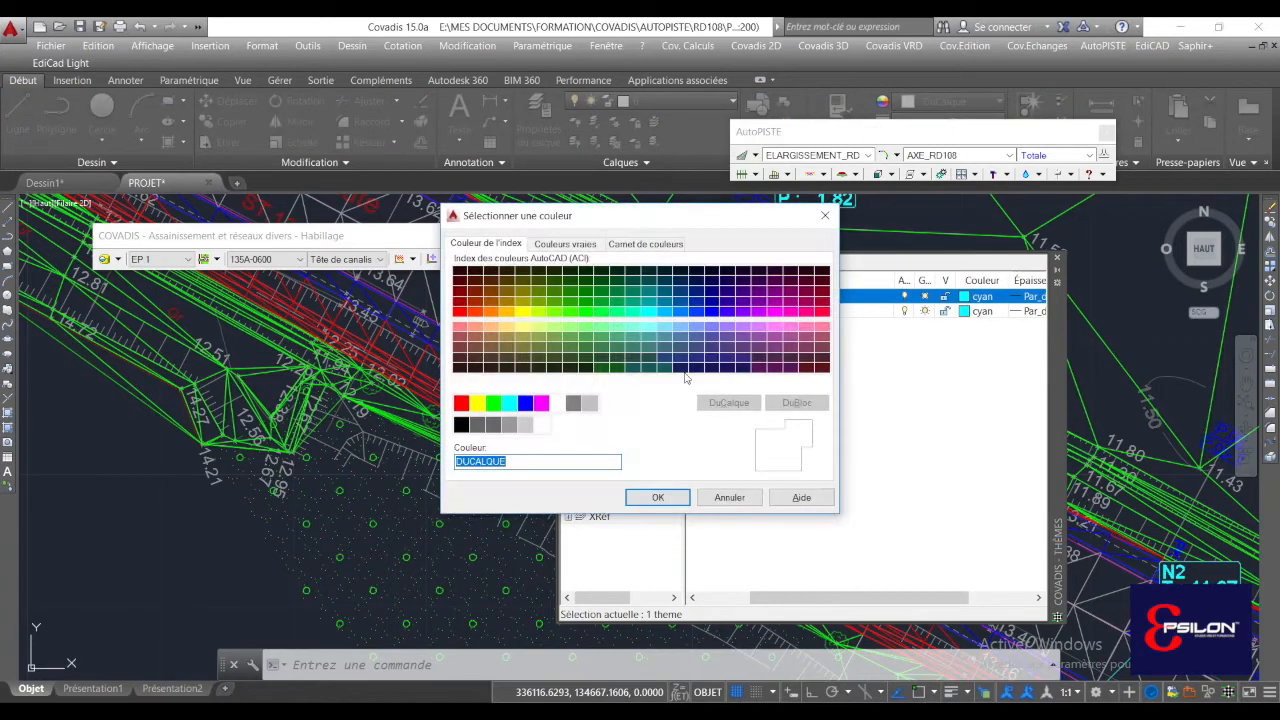
pyautogui.click(525, 402)
pyautogui.click(658, 497)
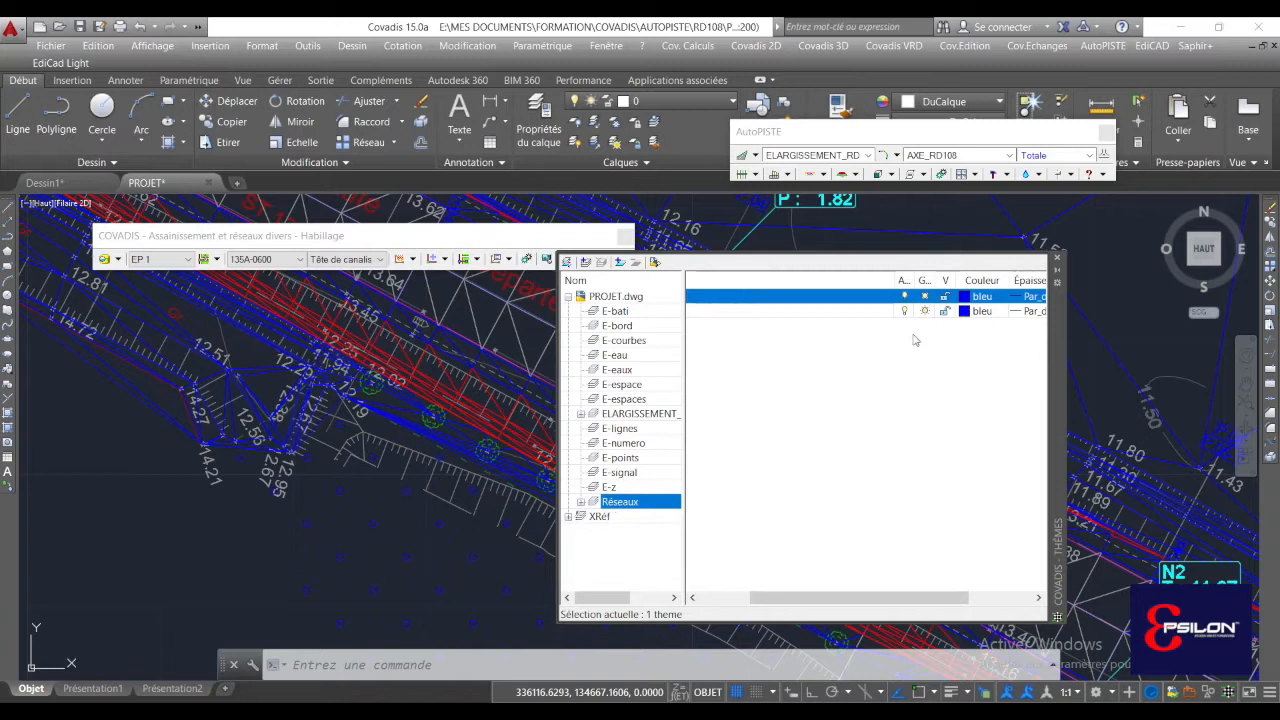
# - Set the colour of the whole Réseaux theme to white
pyautogui.click(982, 297)
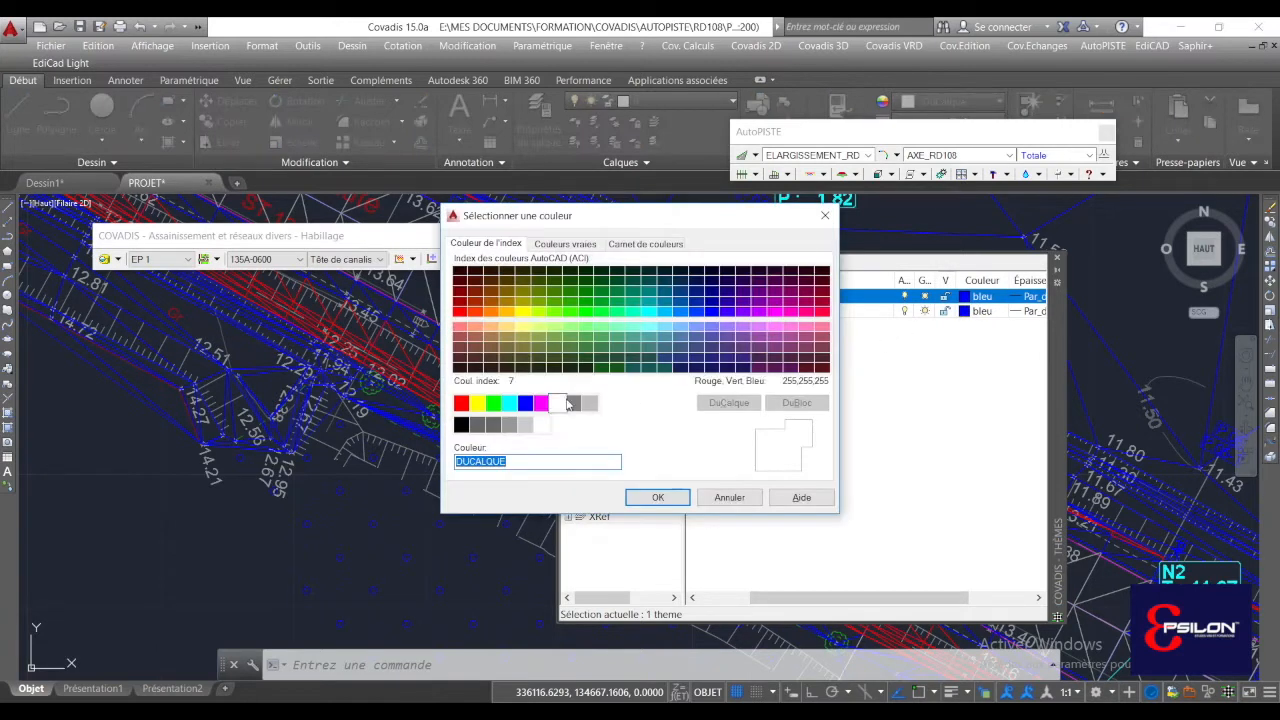
pyautogui.click(558, 402)
pyautogui.click(657, 497)
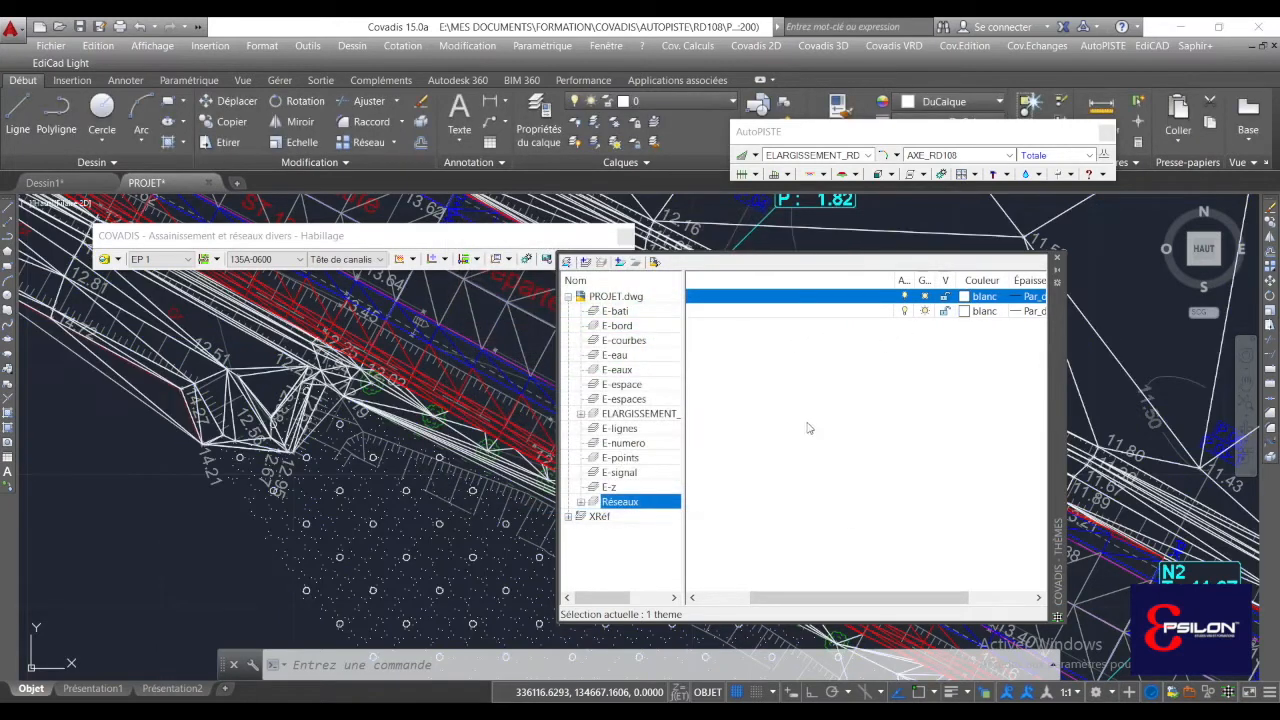
pyautogui.click(1058, 260)
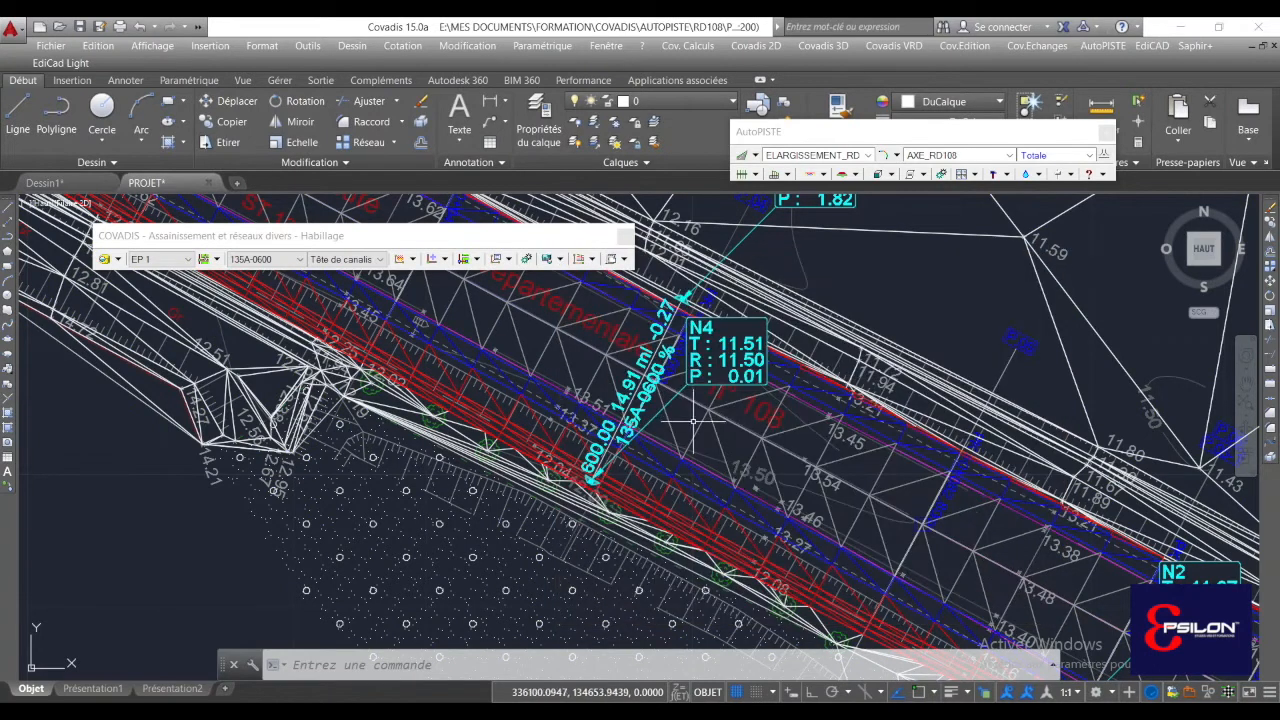
# - Undo the colour changes made to the Réseaux theme
pyautogui.write('u')
pyautogui.press('Return')
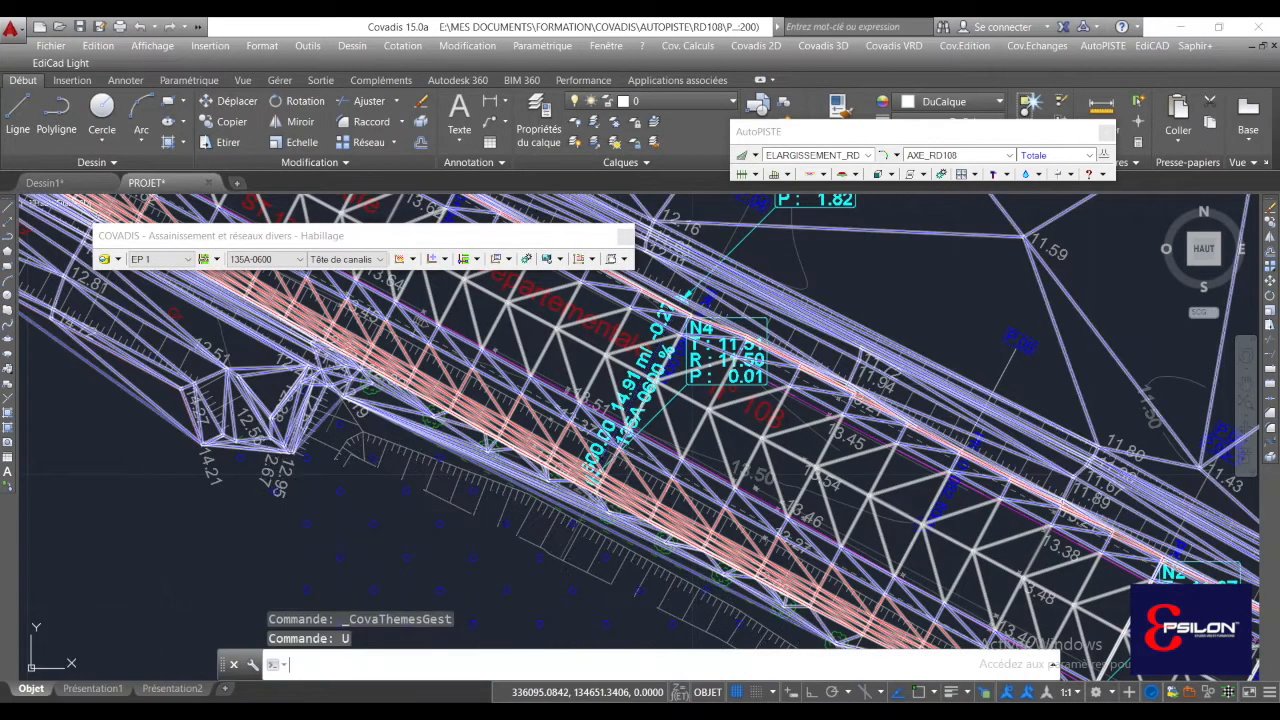
pyautogui.press('Return')
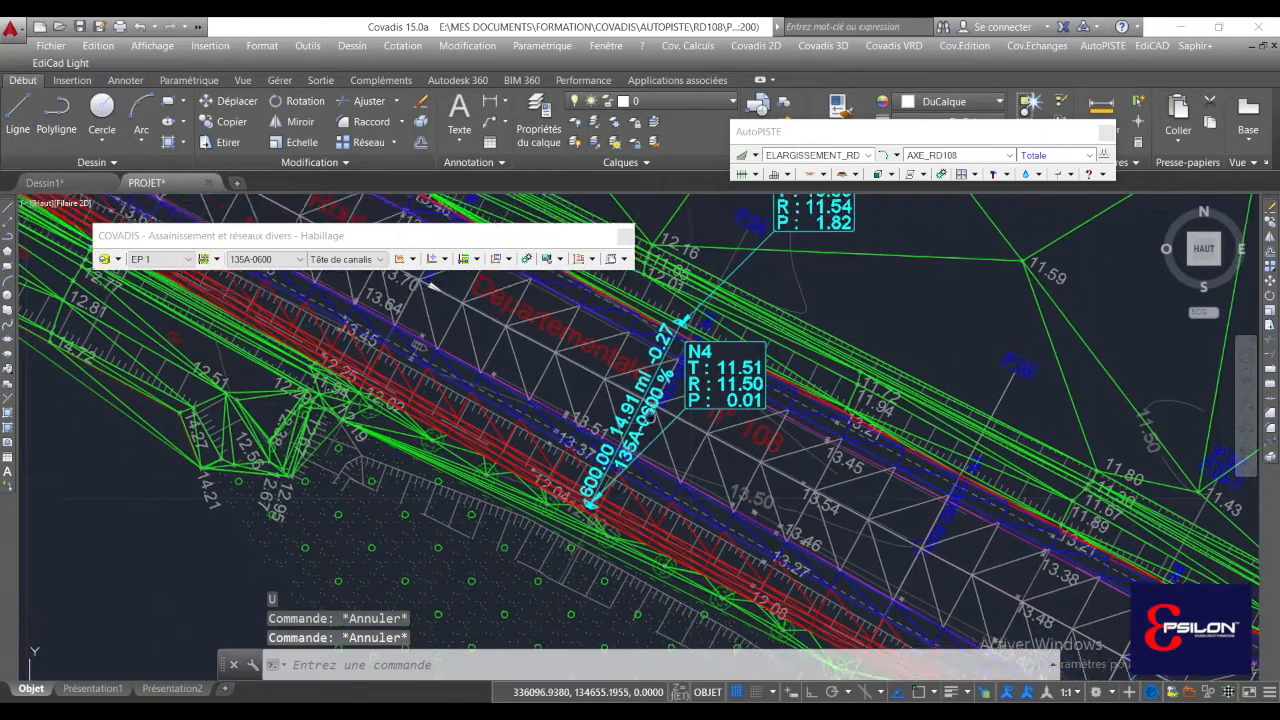
# - In the theme explorer, set the colour of the EP 1 theme under Réseaux to blue and regenerate the drawing
pyautogui.click(893, 45)
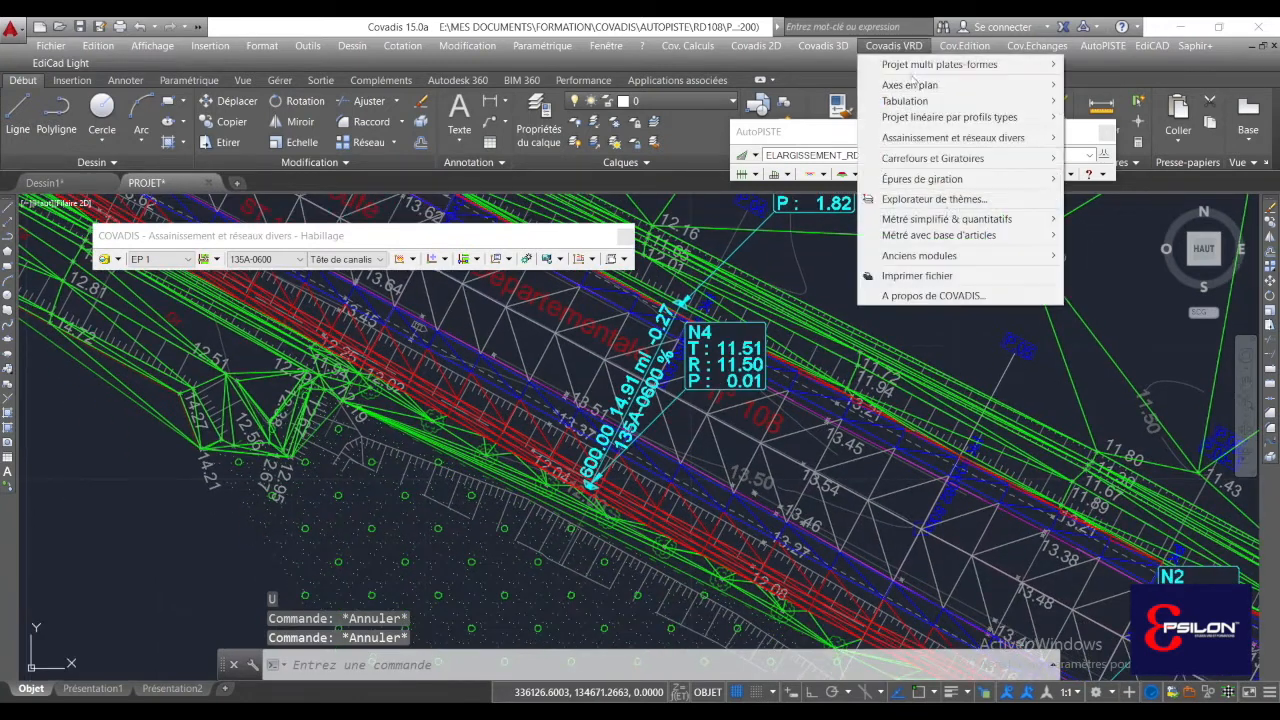
pyautogui.click(934, 199)
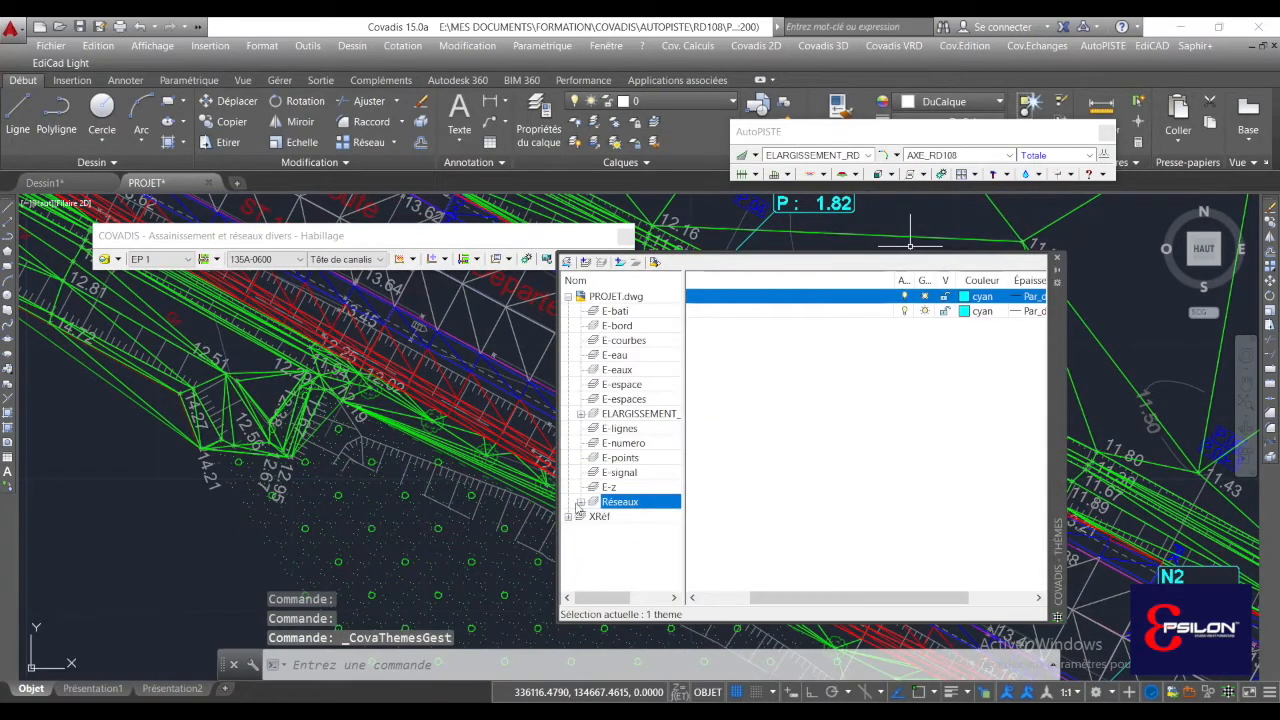
pyautogui.click(580, 502)
pyautogui.click(624, 516)
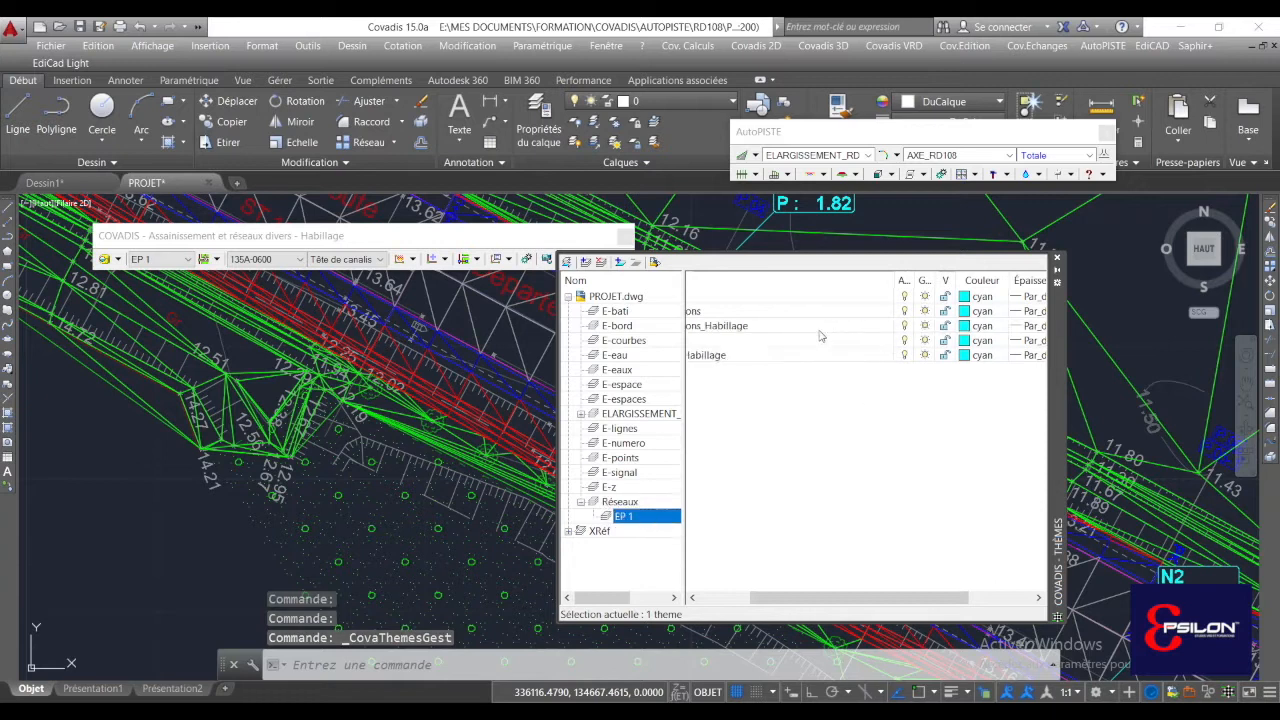
pyautogui.moveTo(830, 598)
pyautogui.mouseDown()
pyautogui.moveTo(791, 600)
pyautogui.moveTo(811, 599)
pyautogui.mouseUp()
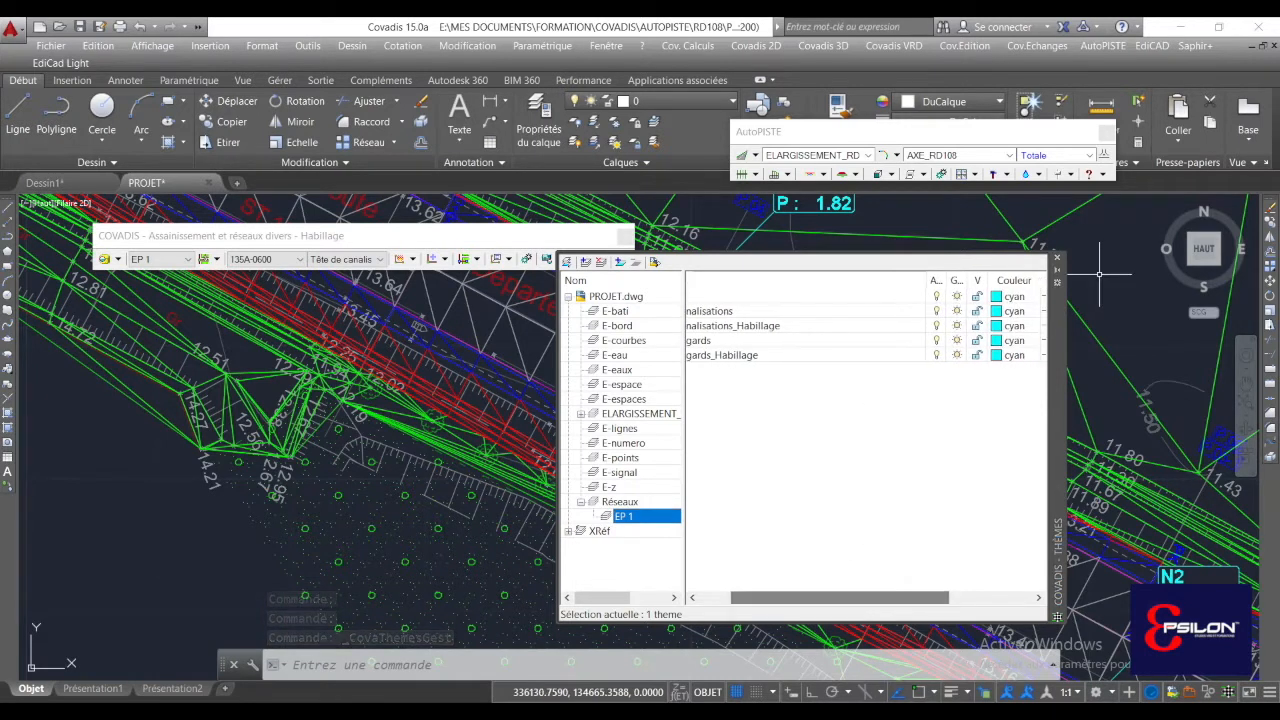
pyautogui.click(1014, 296)
pyautogui.click(526, 403)
pyautogui.click(658, 497)
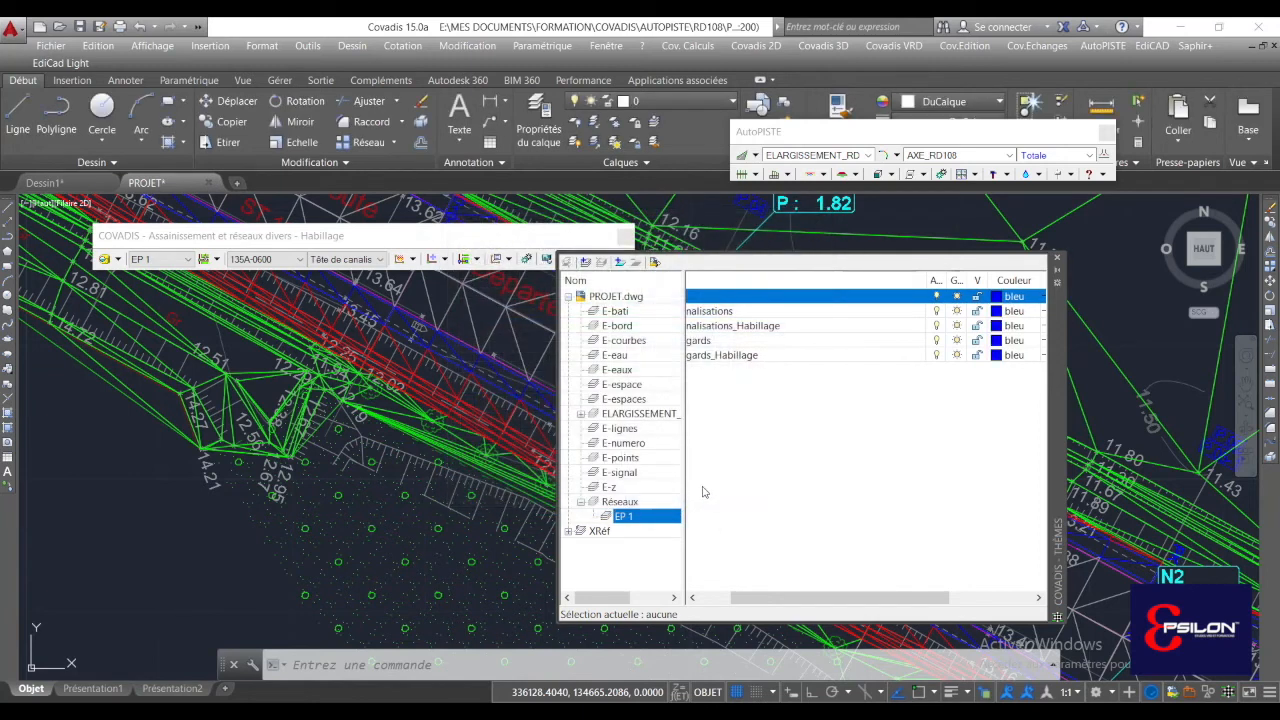
pyautogui.click(1058, 260)
pyautogui.write('rege')
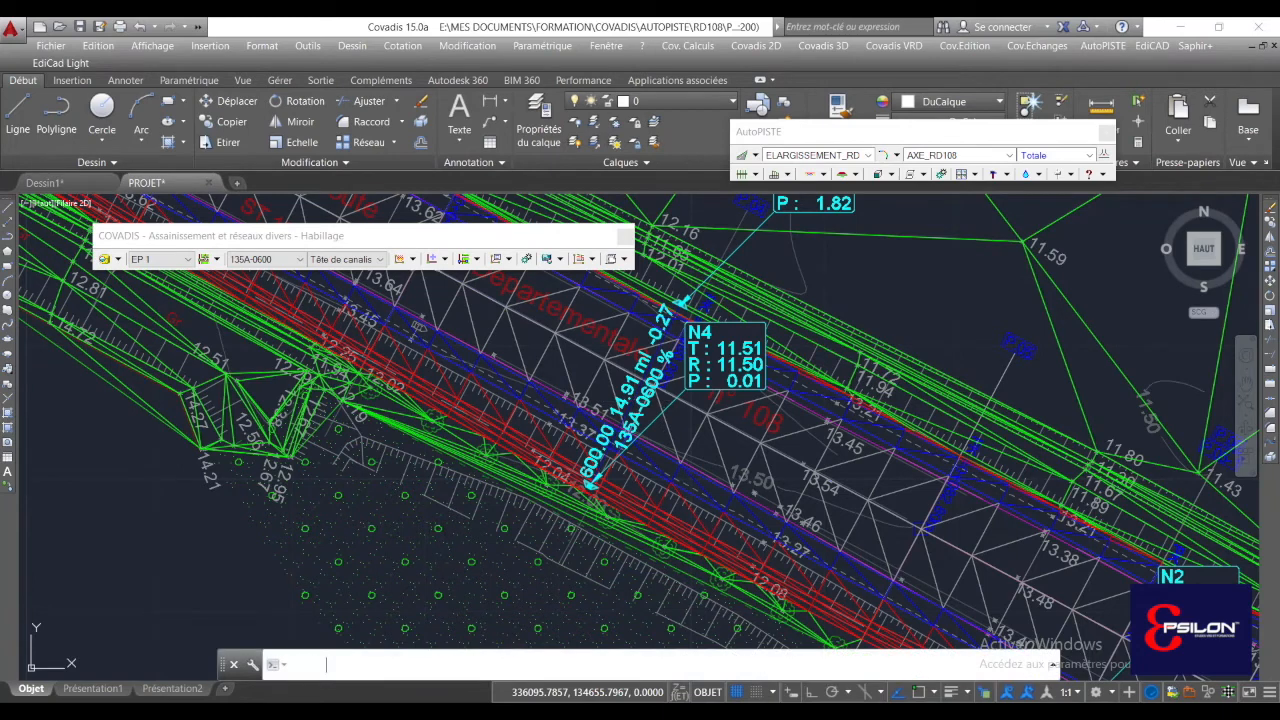
pyautogui.press('Return')
# - From the N3 node label, edit its Standard Regard label model and set the text colour to Bleu
pyautogui.moveTo(646, 407)
pyautogui.mouseDown(button='middle')
pyautogui.moveTo(538, 578)
pyautogui.moveTo(661, 382)
pyautogui.mouseUp(button='middle')
pyautogui.scroll(2, 688, 312)
pyautogui.scroll(-4, 717, 406)
pyautogui.moveTo(762, 377); pyautogui.dragTo(717, 406, button='middle')
pyautogui.scroll(4, 783, 285)
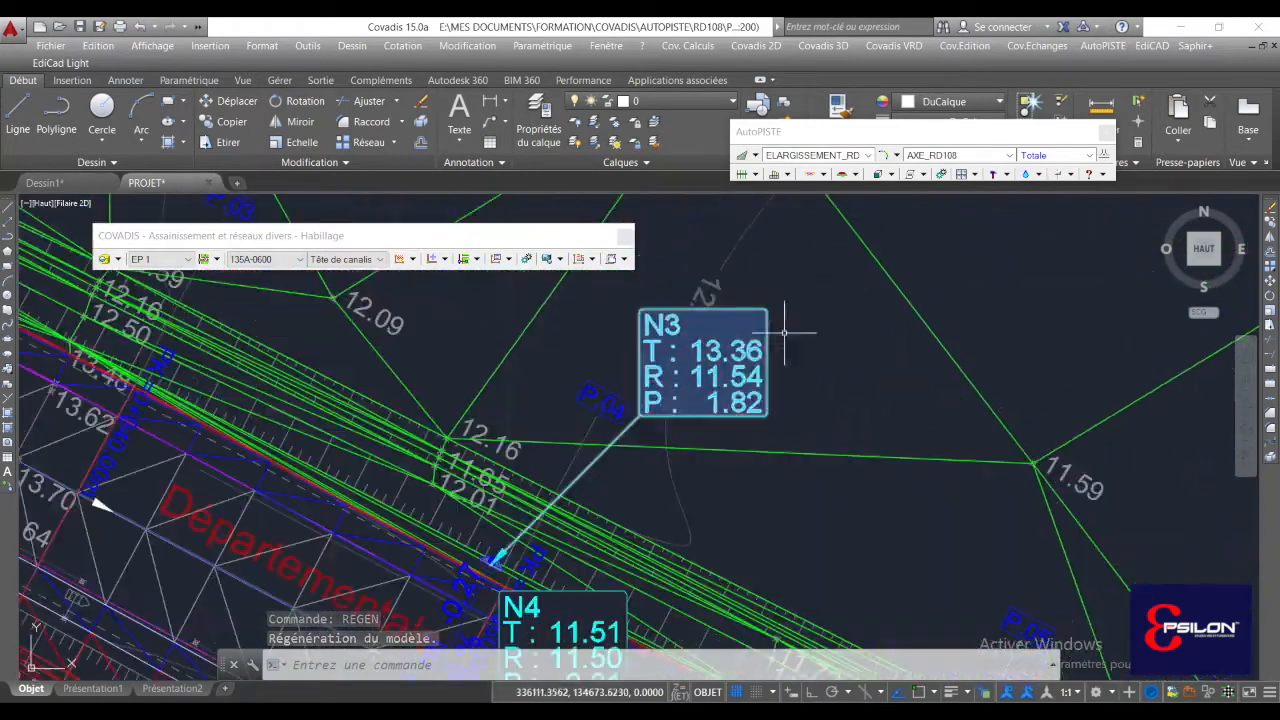
pyautogui.doubleClick(717, 335)
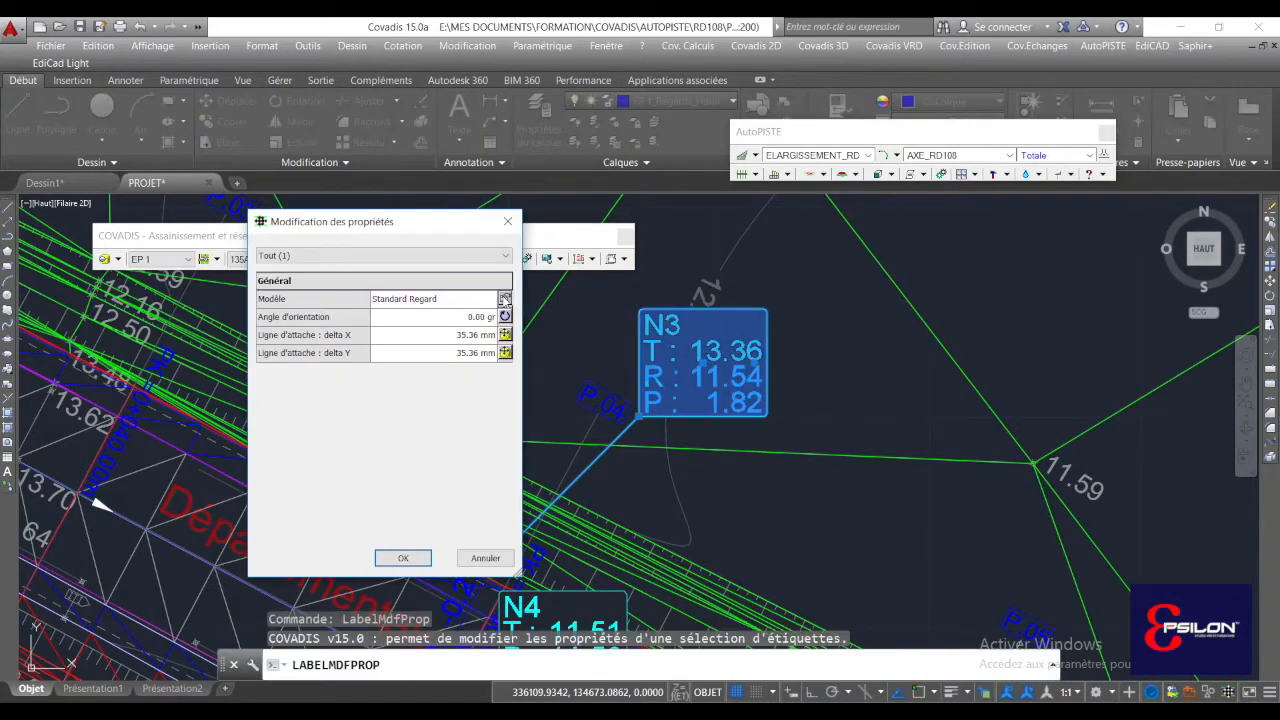
pyautogui.click(505, 299)
pyautogui.click(801, 552)
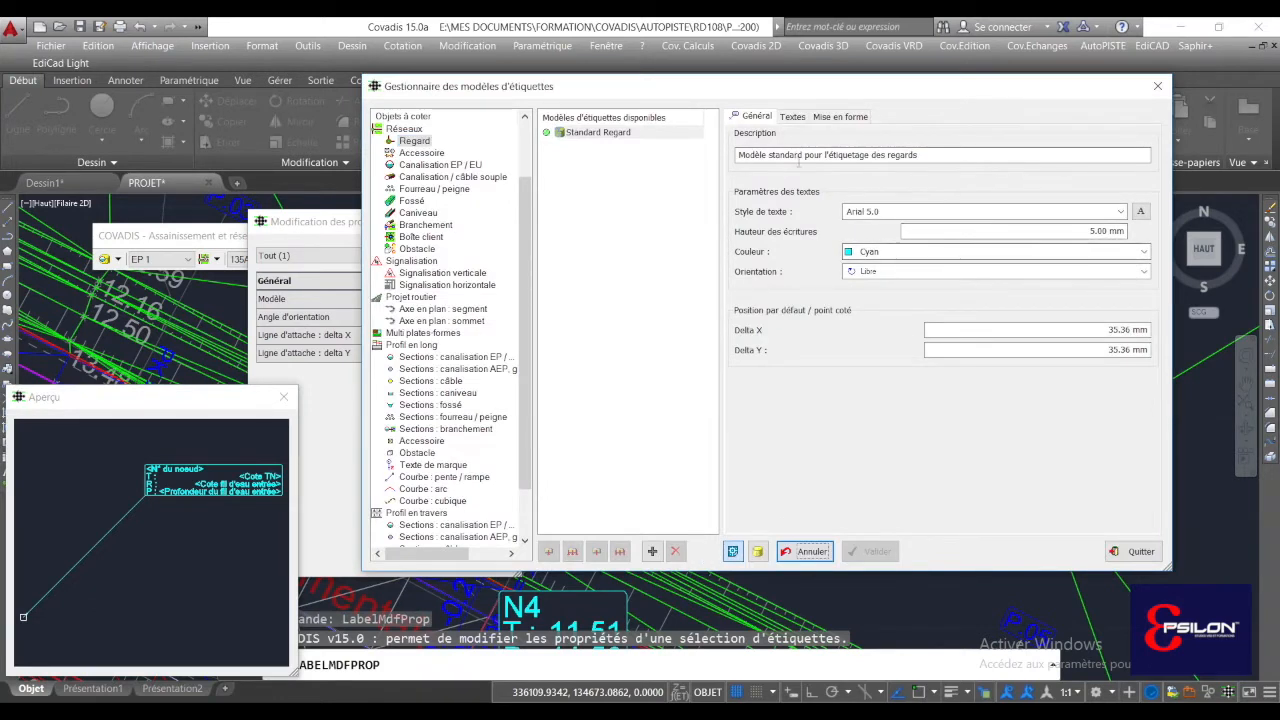
pyautogui.click(911, 252)
pyautogui.click(893, 319)
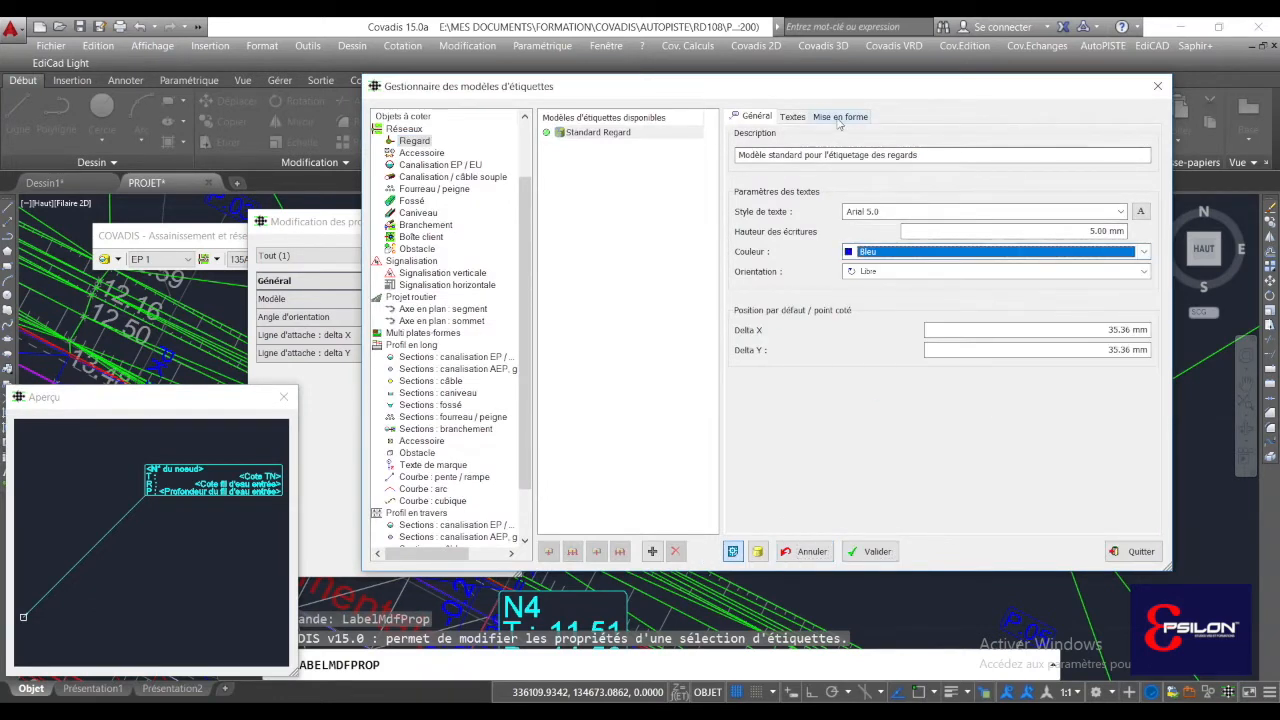
# - Set the text frame colour of the Standard Regard model to Bleu, validate the model and close the label properties
pyautogui.click(839, 117)
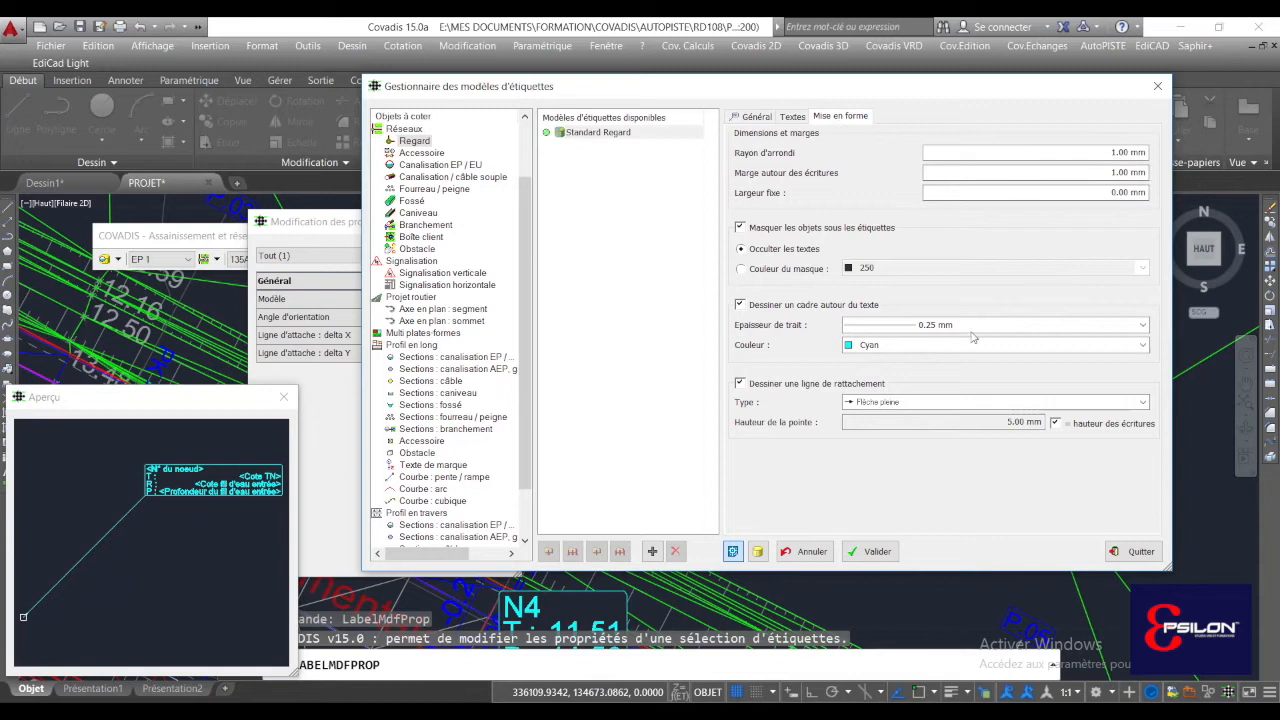
pyautogui.click(871, 344)
pyautogui.click(870, 402)
pyautogui.click(877, 552)
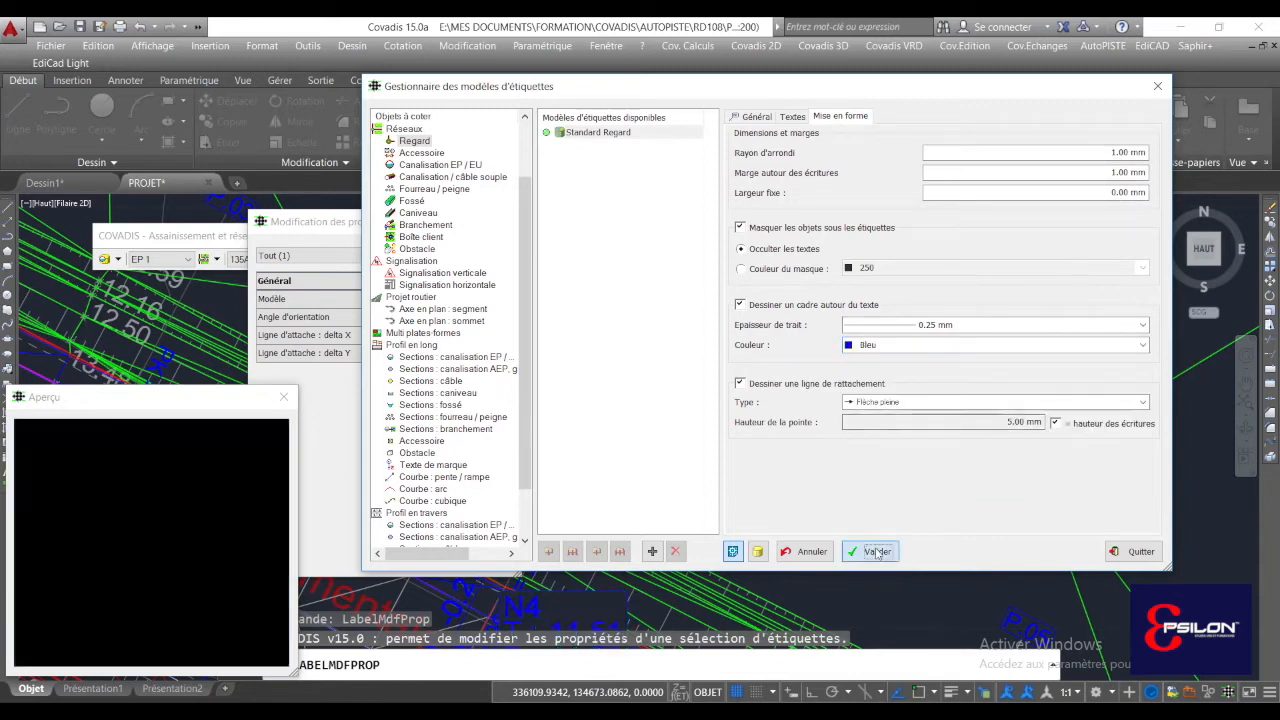
pyautogui.click(1134, 551)
pyautogui.click(385, 563)
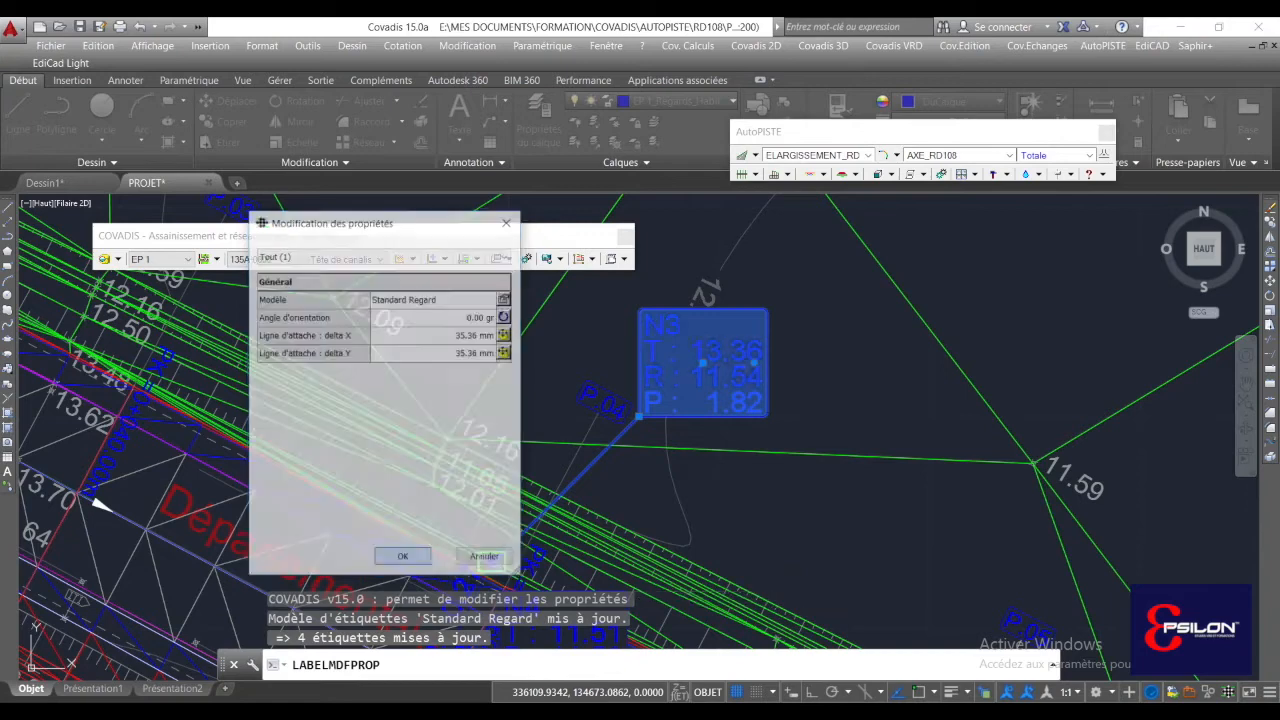
# - Examine the EP 1 node and pipe labels along RD108, including the crossing at N4
pyautogui.scroll(-4, 664, 392)
pyautogui.press('Escape')
pyautogui.moveTo(664, 398); pyautogui.dragTo(697, 316, button='middle')
pyautogui.moveTo(841, 493)
pyautogui.mouseDown(button='middle')
pyautogui.moveTo(666, 395)
pyautogui.moveTo(648, 369)
pyautogui.mouseUp(button='middle')
pyautogui.scroll(2, 729, 502)
pyautogui.scroll(-2, 738, 515)
pyautogui.scroll(-2, 554, 358)
pyautogui.moveTo(554, 358); pyautogui.dragTo(743, 433, button='middle')
pyautogui.scroll(3, 652, 370)
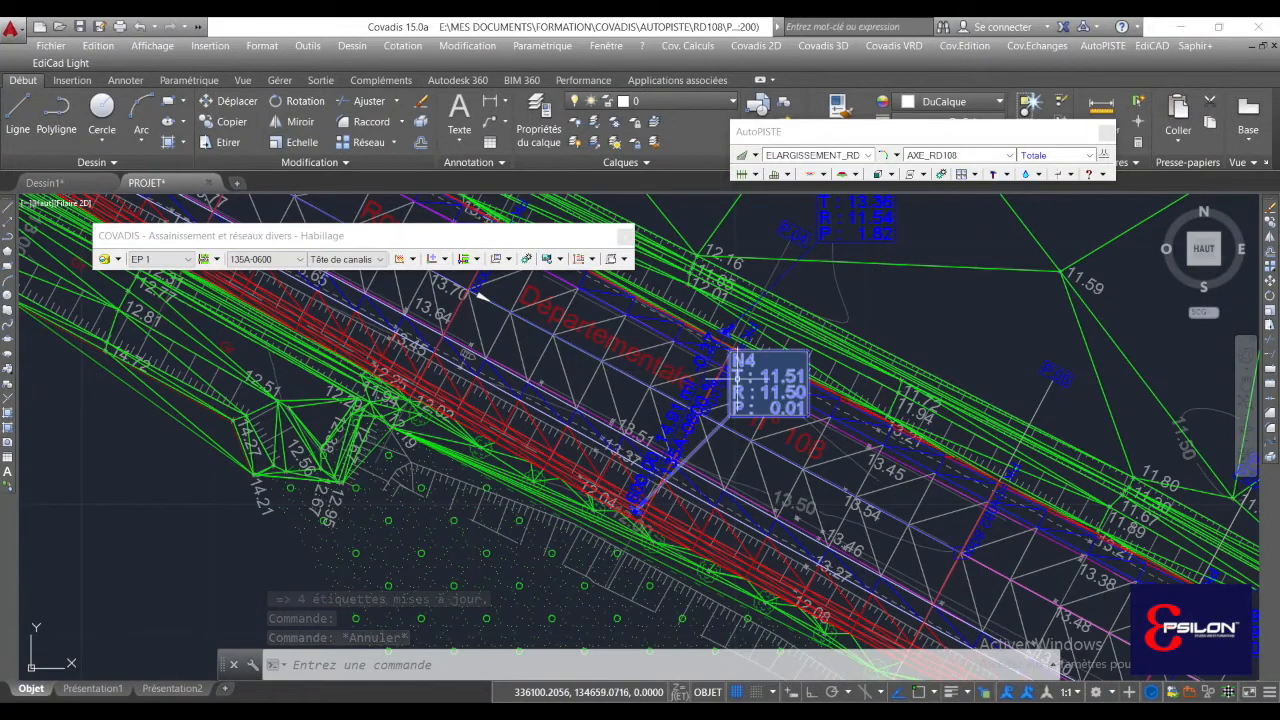
pyautogui.scroll(1, 686, 407)
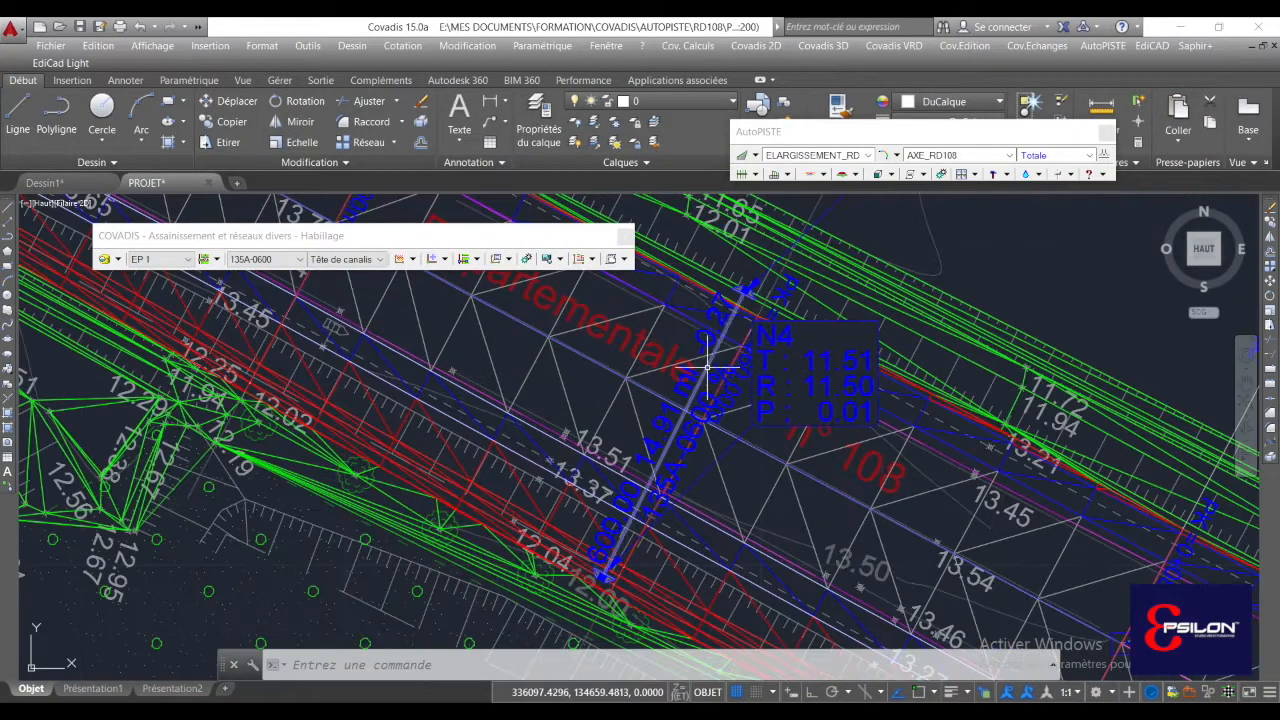
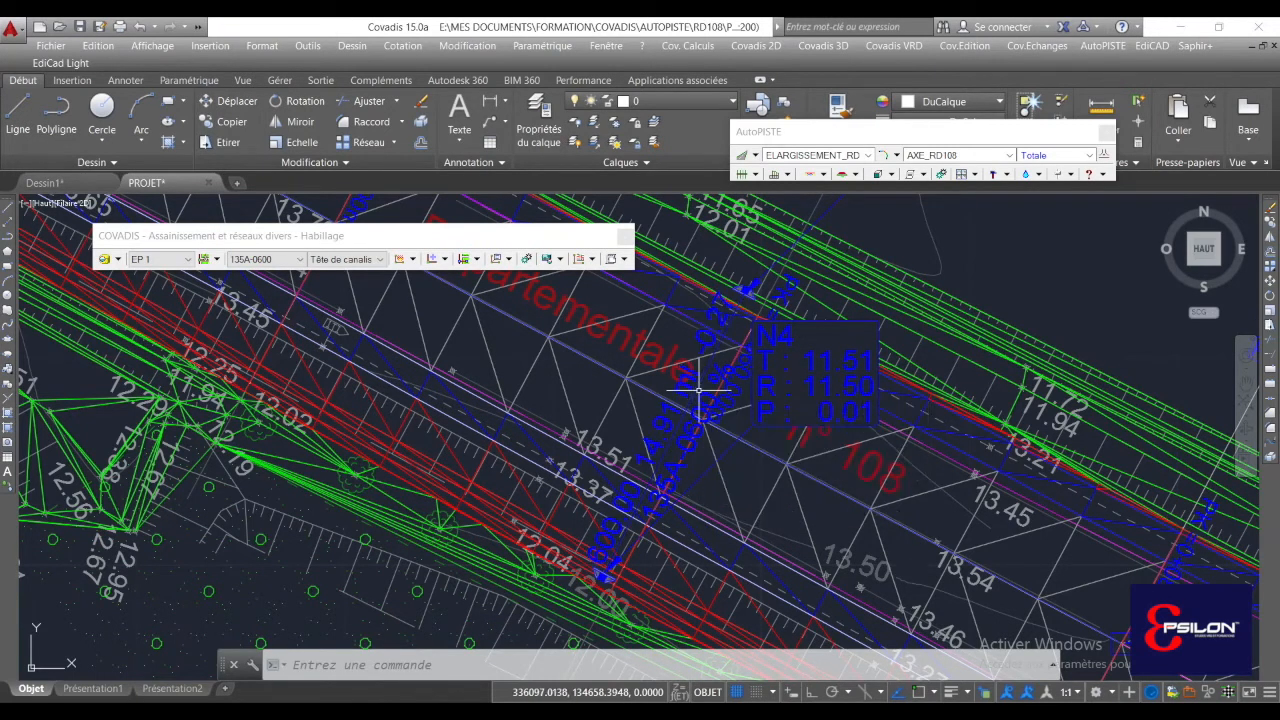
# - Run Habillage on the EP 1 network again, with the EP pipe thickness equal to the external diameter of the associated pipe
pyautogui.click(509, 259)
pyautogui.click(530, 276)
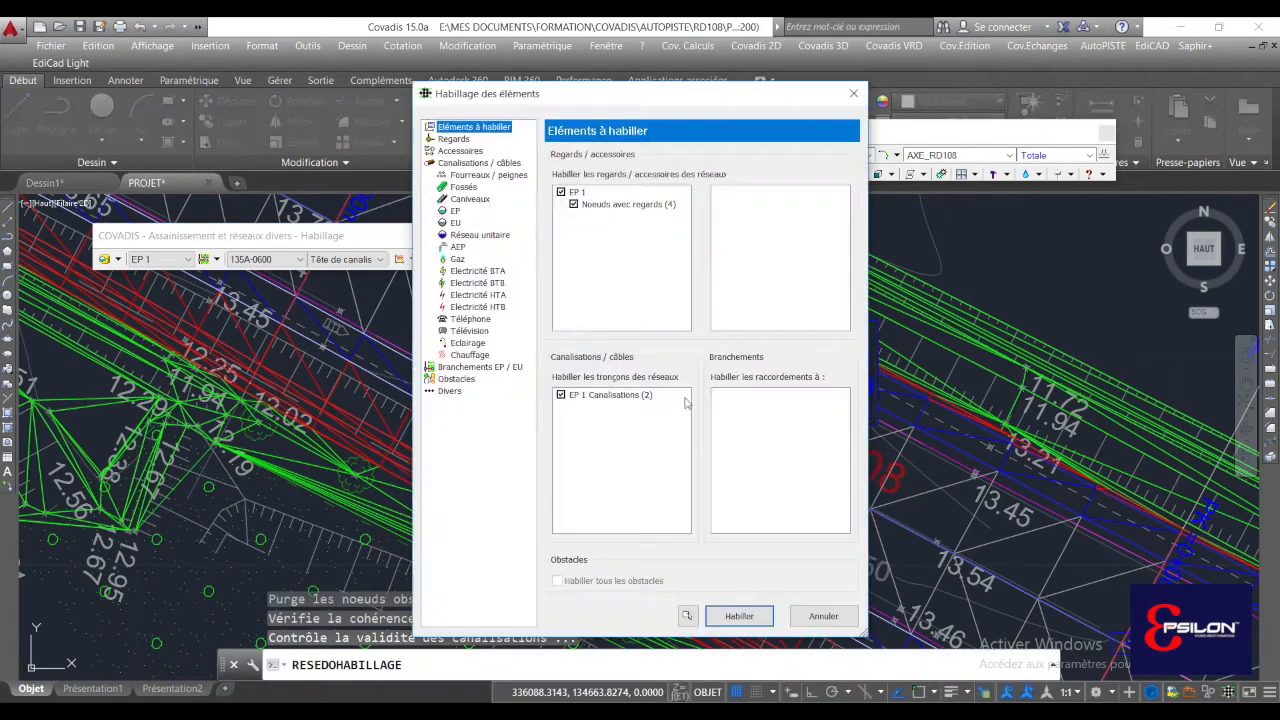
pyautogui.click(455, 211)
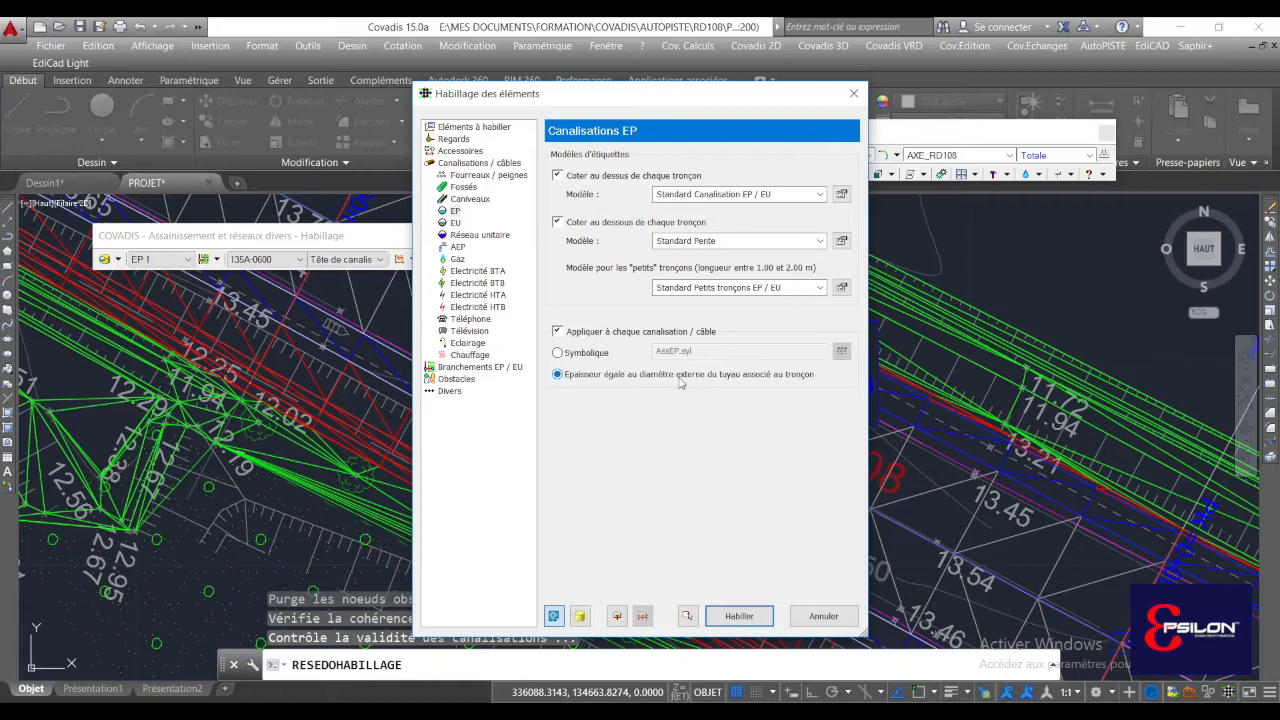
pyautogui.click(739, 616)
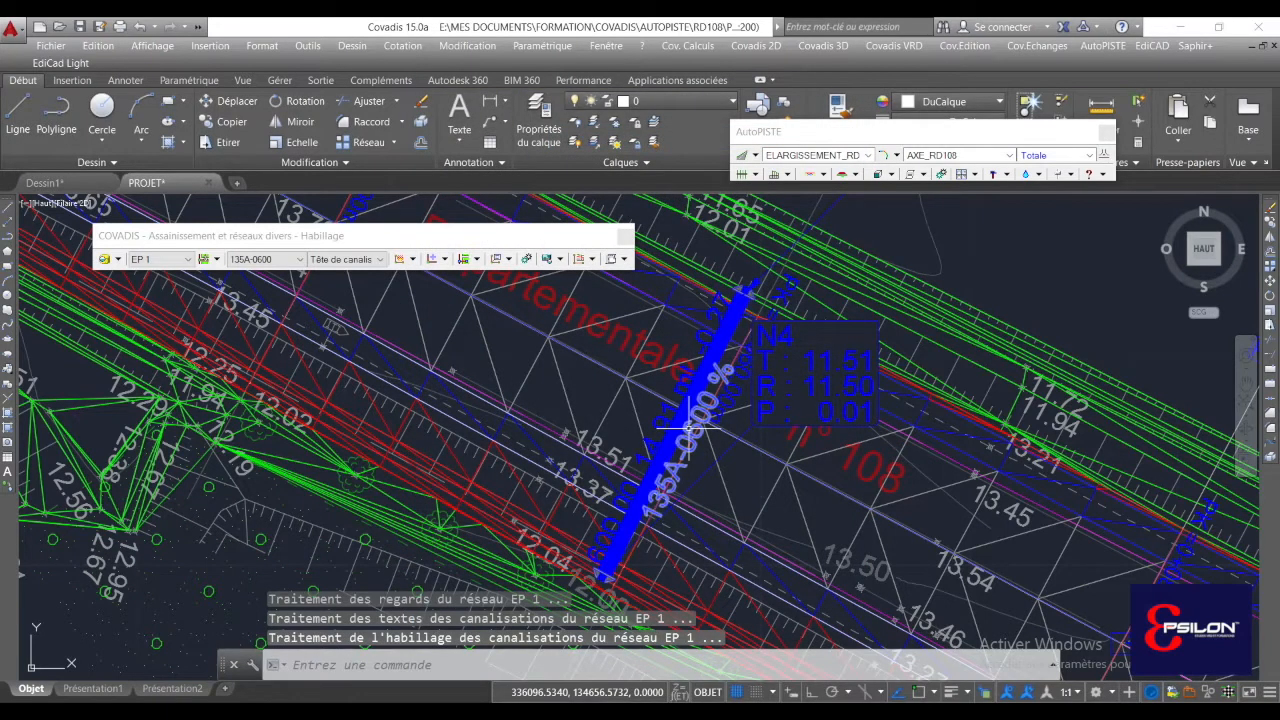
# - Set the text height of the Standard Canalisation EP / EU label model to 2.5 mm through the RD108 crossing's length label
pyautogui.scroll(-4, 725, 368)
pyautogui.scroll(8, 722, 366)
pyautogui.moveTo(780, 484)
pyautogui.mouseDown(button='middle')
pyautogui.moveTo(704, 486)
pyautogui.moveTo(612, 455)
pyautogui.mouseUp(button='middle')
pyautogui.press('Escape')
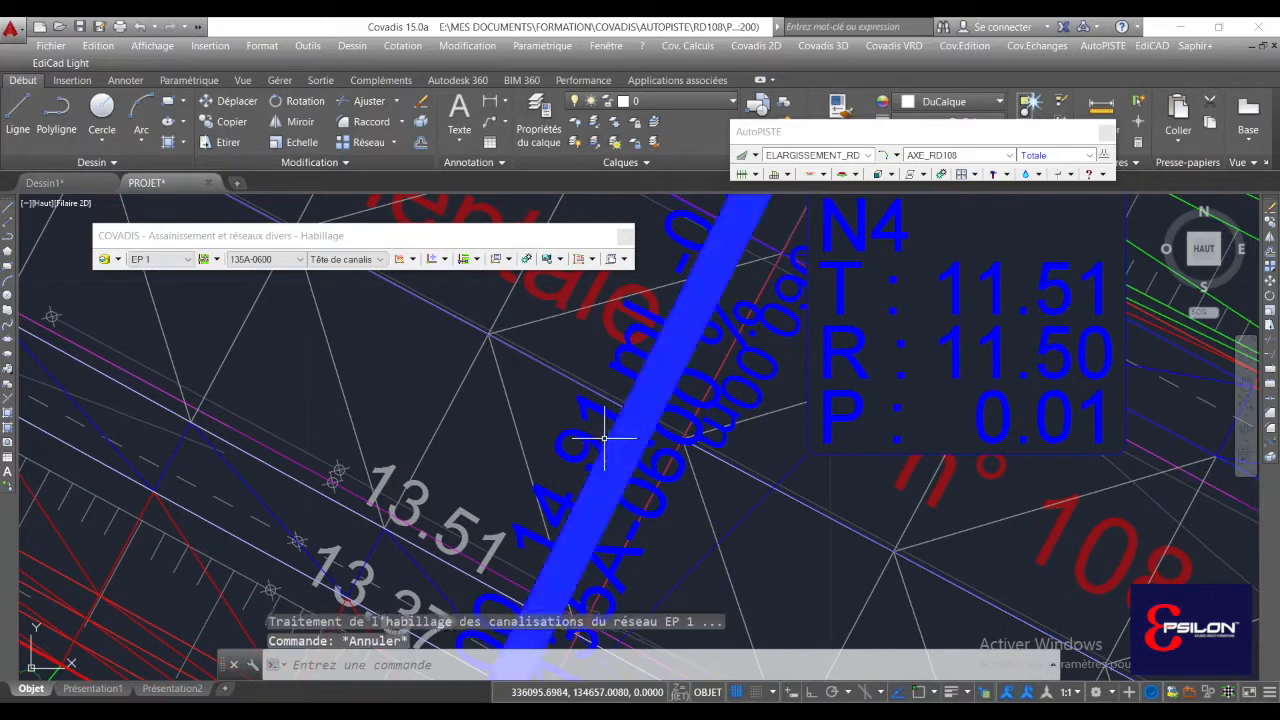
pyautogui.scroll(-4, 590, 430)
pyautogui.scroll(3, 640, 425)
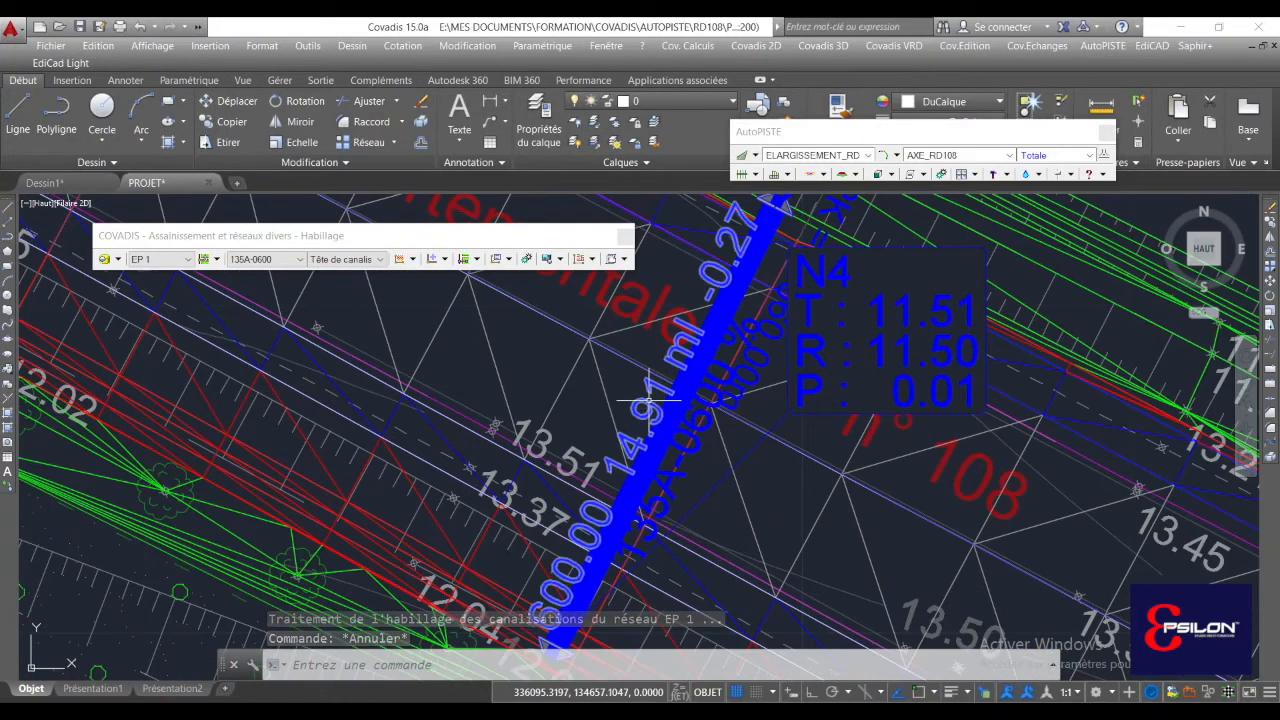
pyautogui.doubleClick(648, 400)
pyautogui.click(505, 299)
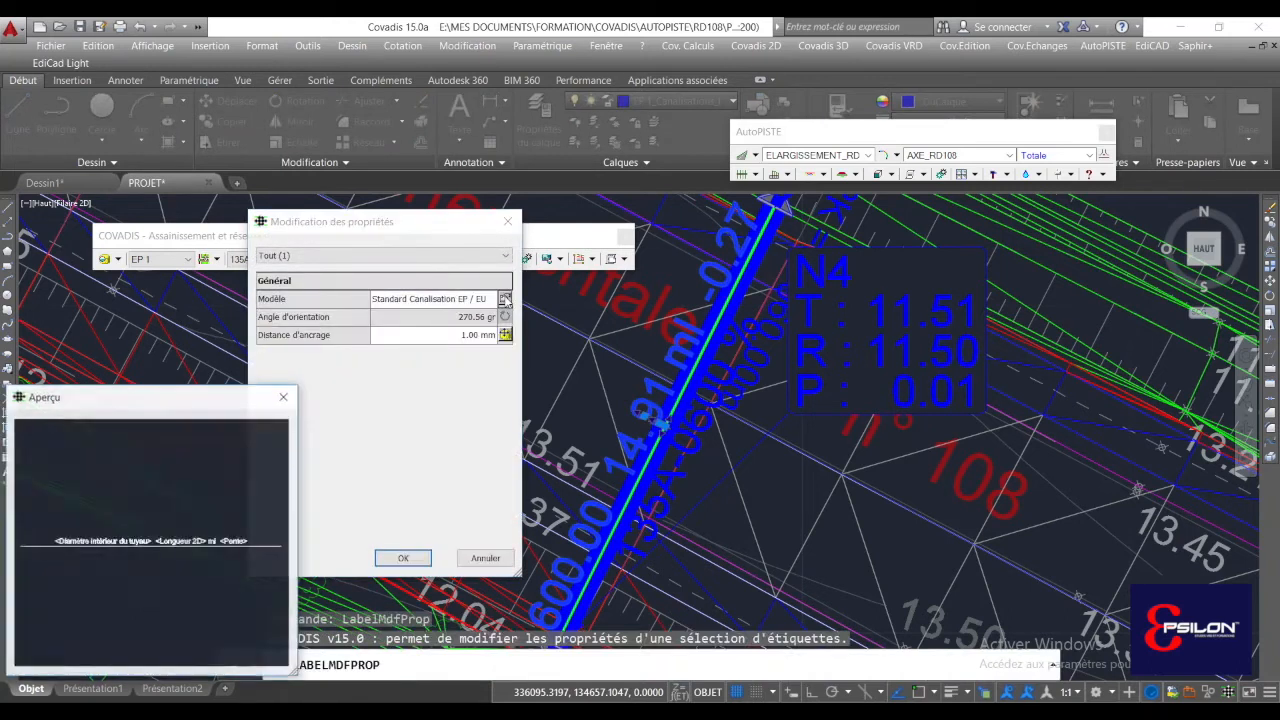
pyautogui.click(797, 554)
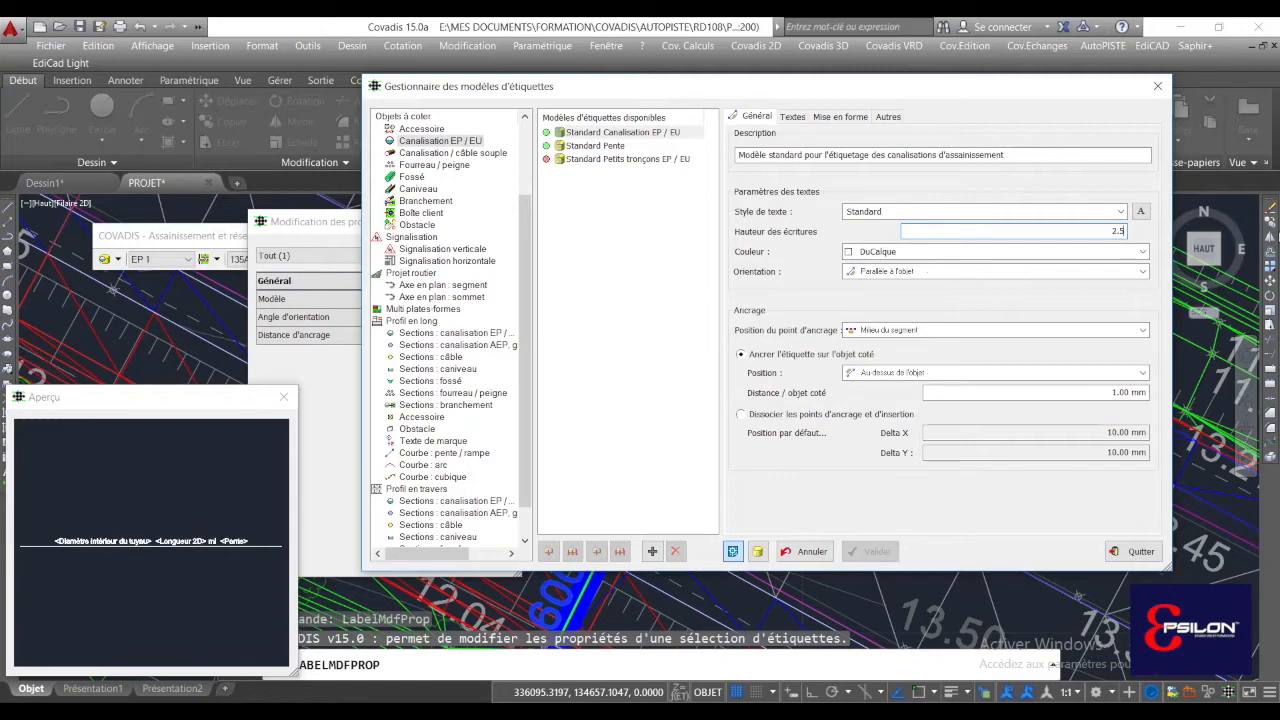
pyautogui.press('Tab')
pyautogui.click(876, 552)
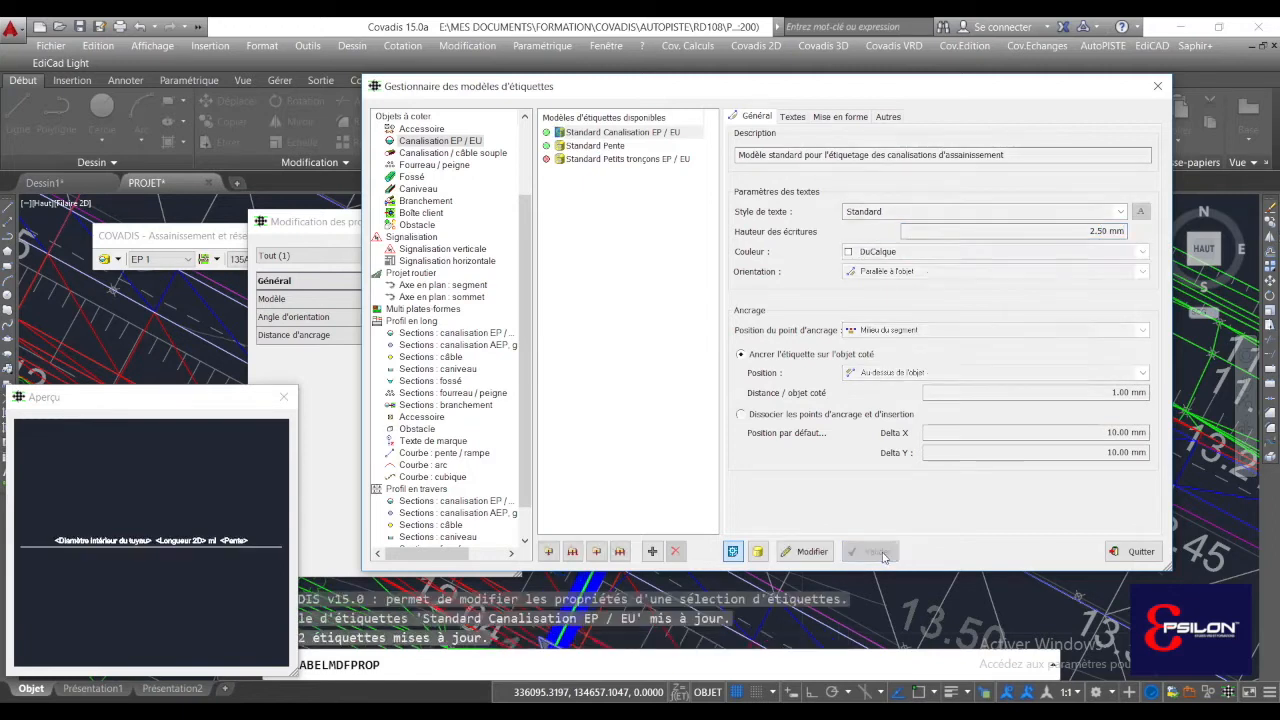
pyautogui.click(1137, 552)
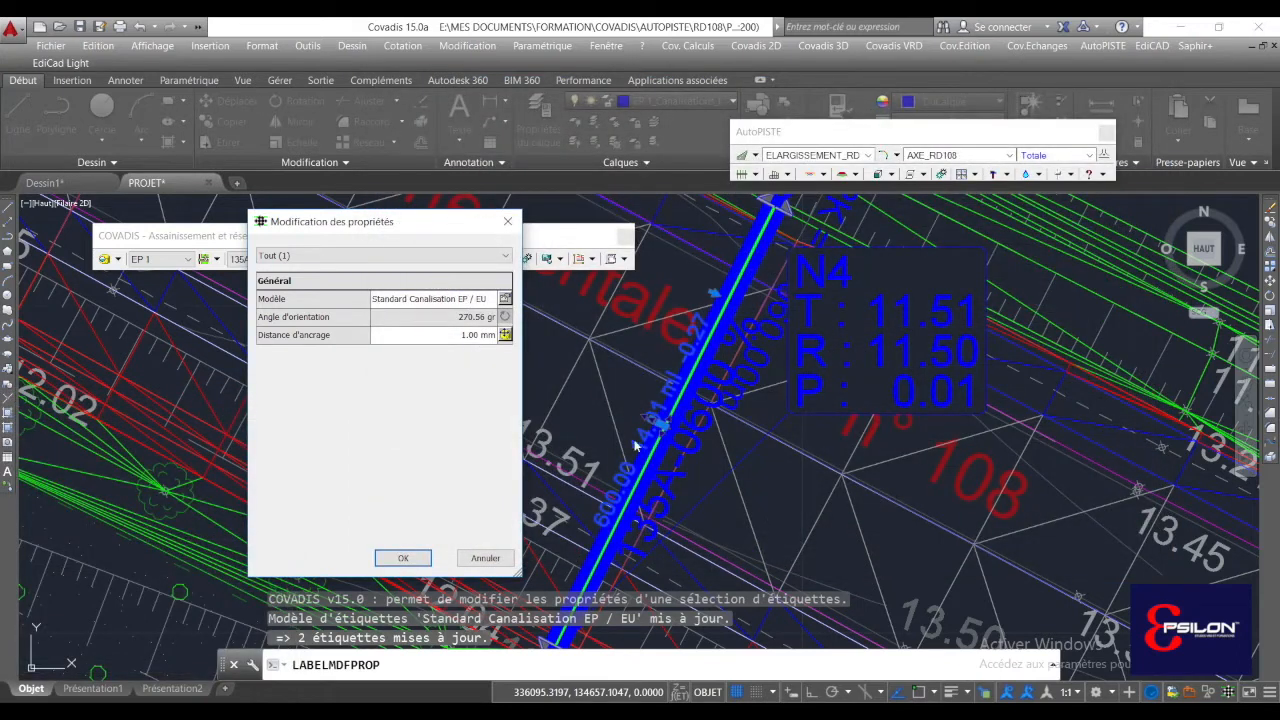
pyautogui.click(403, 558)
pyautogui.scroll(5, 651, 423)
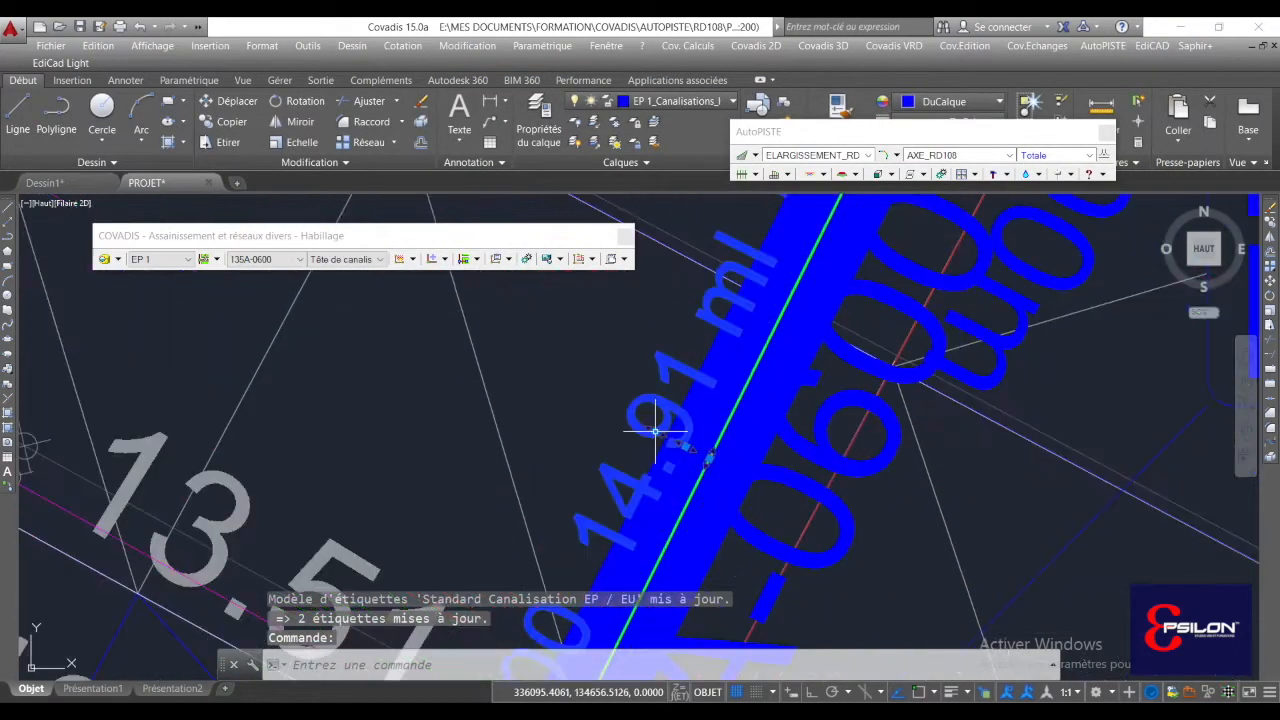
pyautogui.click(652, 428)
pyautogui.scroll(-3, 603, 405)
pyautogui.press('Escape')
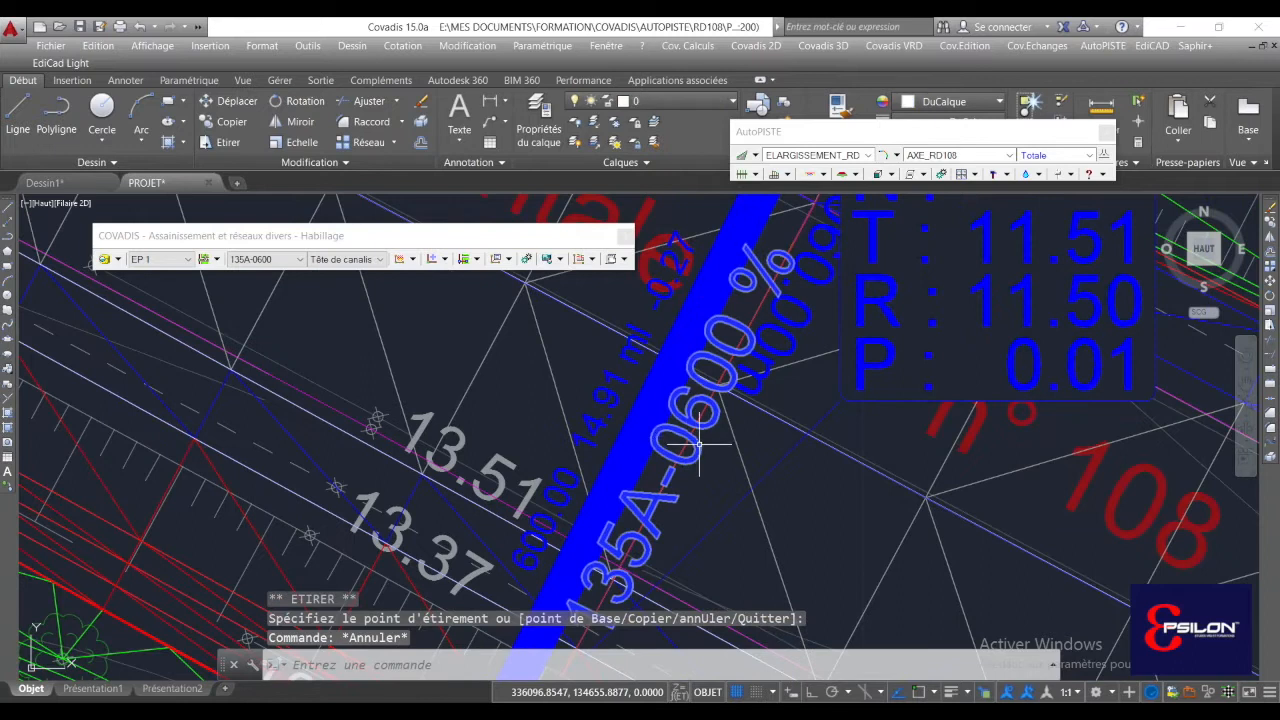
# - Set the text height of the Standard Pente label model to 2.5 mm through the RD108 crossing's 135A-0600 label and validate it
pyautogui.doubleClick(650, 392)
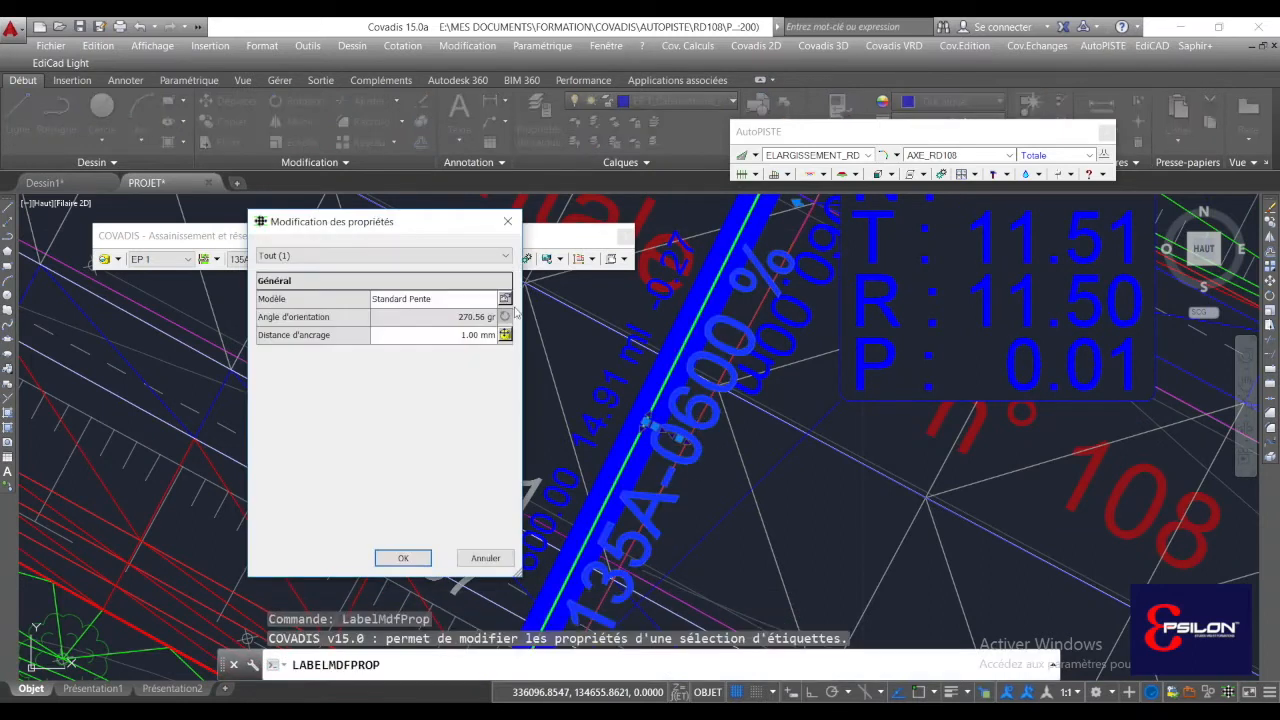
pyautogui.click(504, 300)
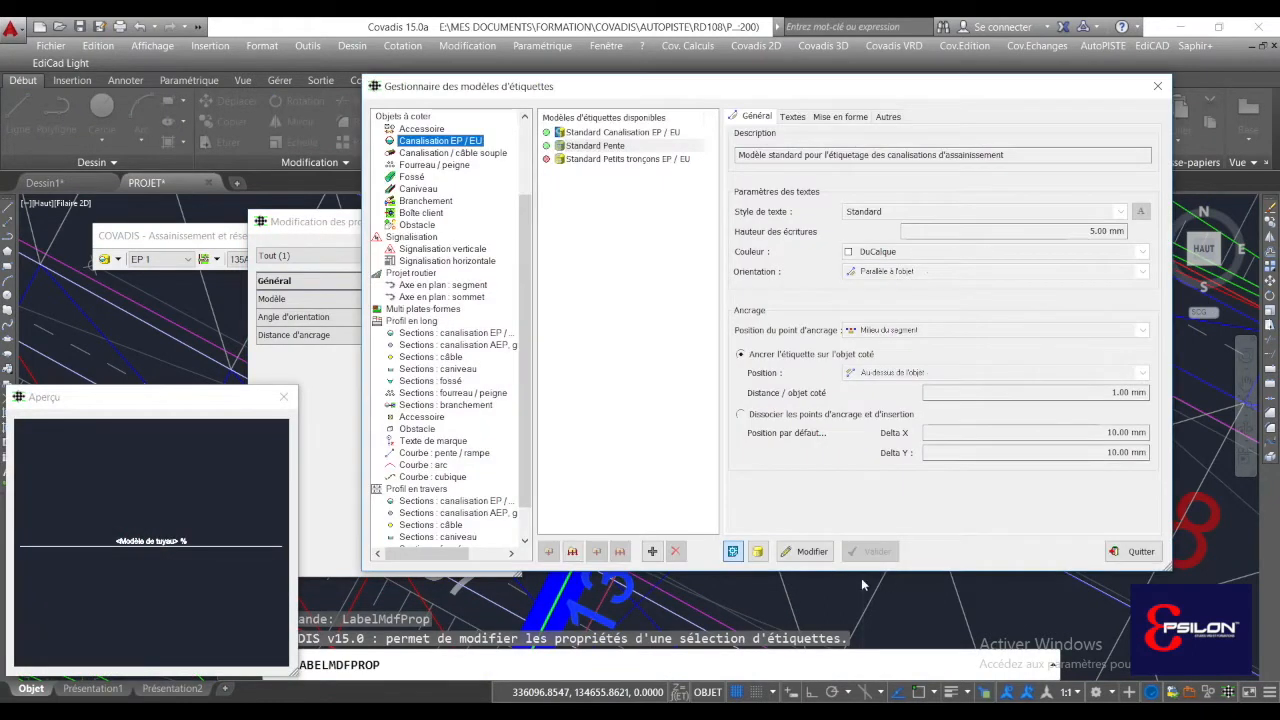
pyautogui.click(803, 551)
pyautogui.click(1121, 236)
pyautogui.write('2.5')
pyautogui.press('Tab')
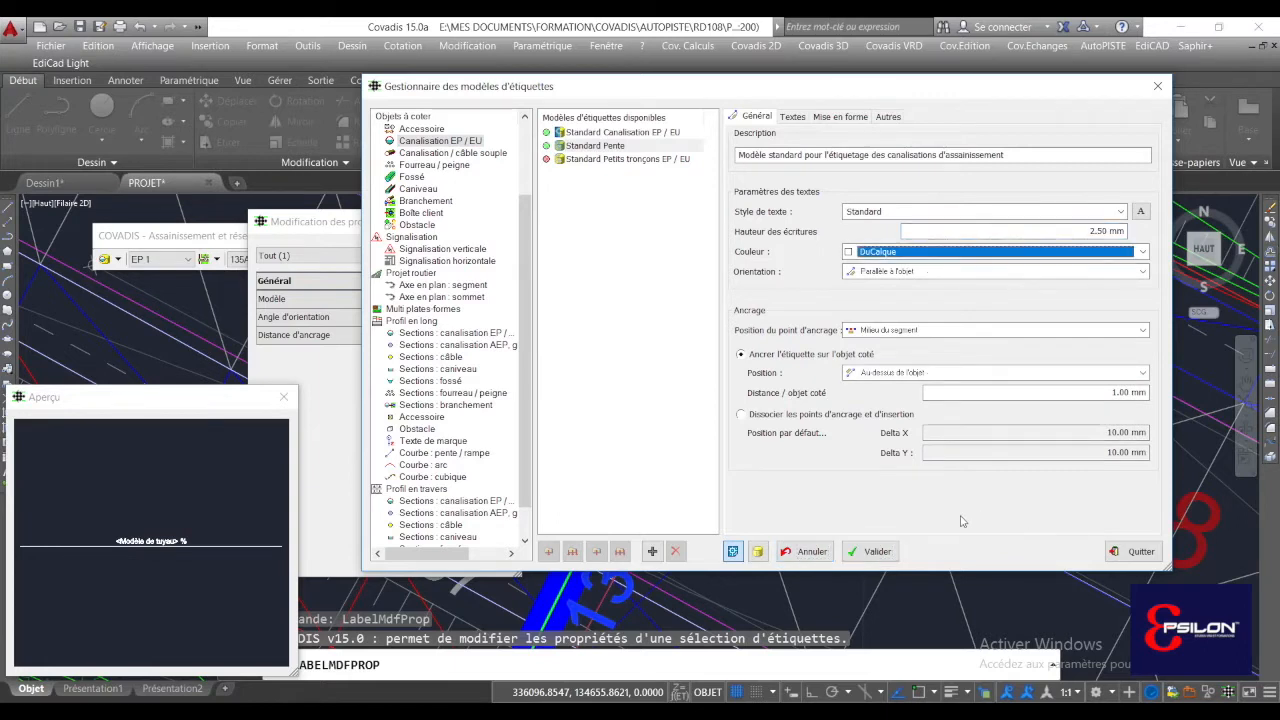
pyautogui.click(890, 553)
pyautogui.click(1135, 551)
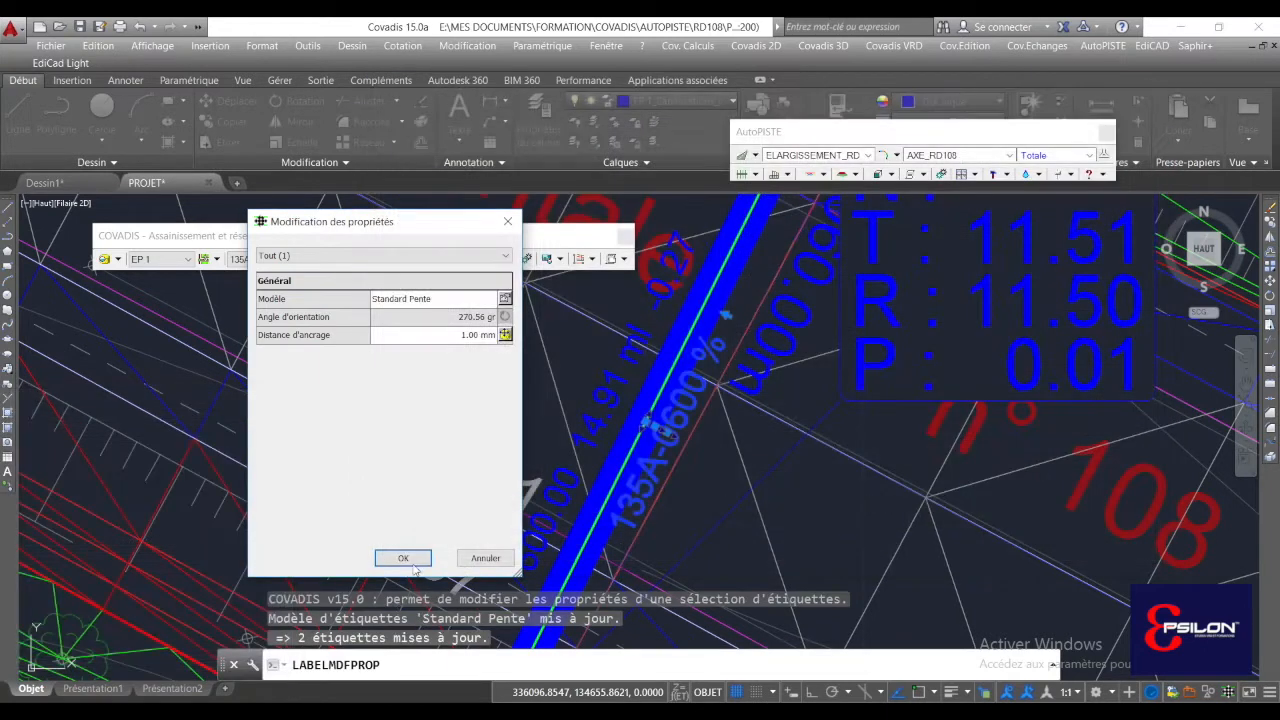
pyautogui.click(403, 558)
# - Shift the 135A-0600 label of the RD108 crossing sideways, clear of the thick pipe
pyautogui.scroll(2, 660, 430)
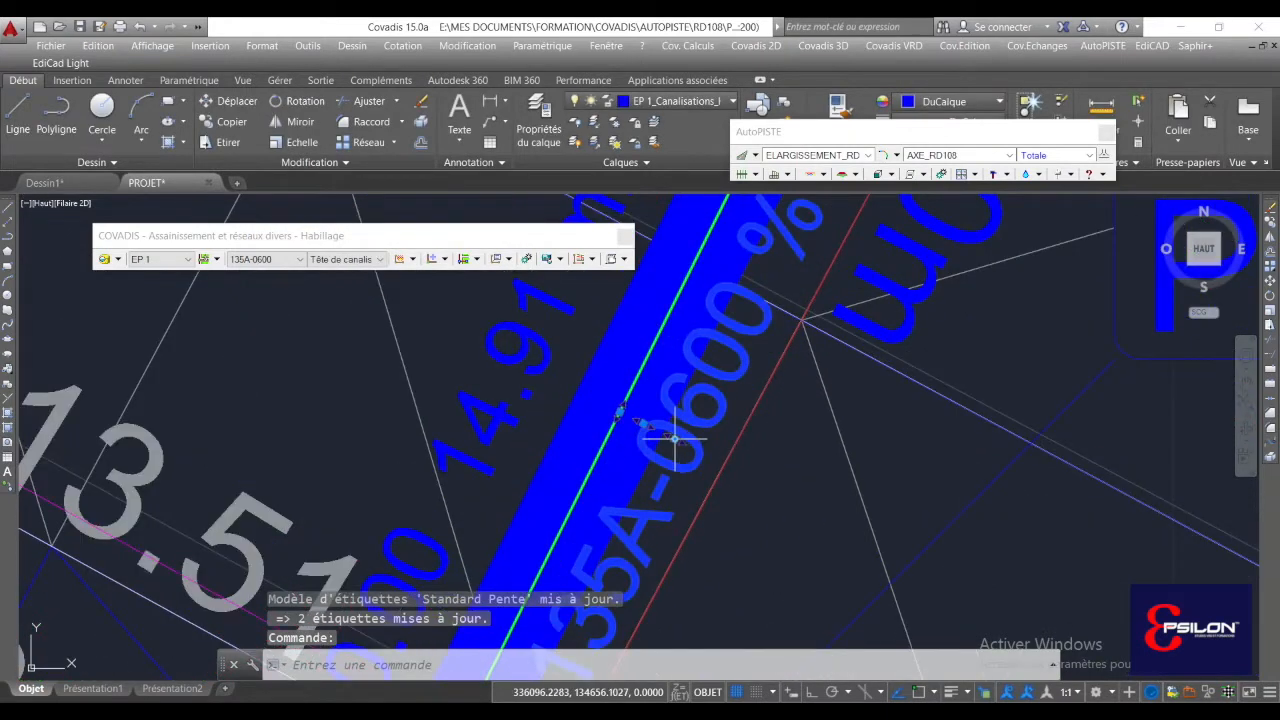
pyautogui.click(675, 438)
pyautogui.click(725, 457)
pyautogui.scroll(-5, 681, 416)
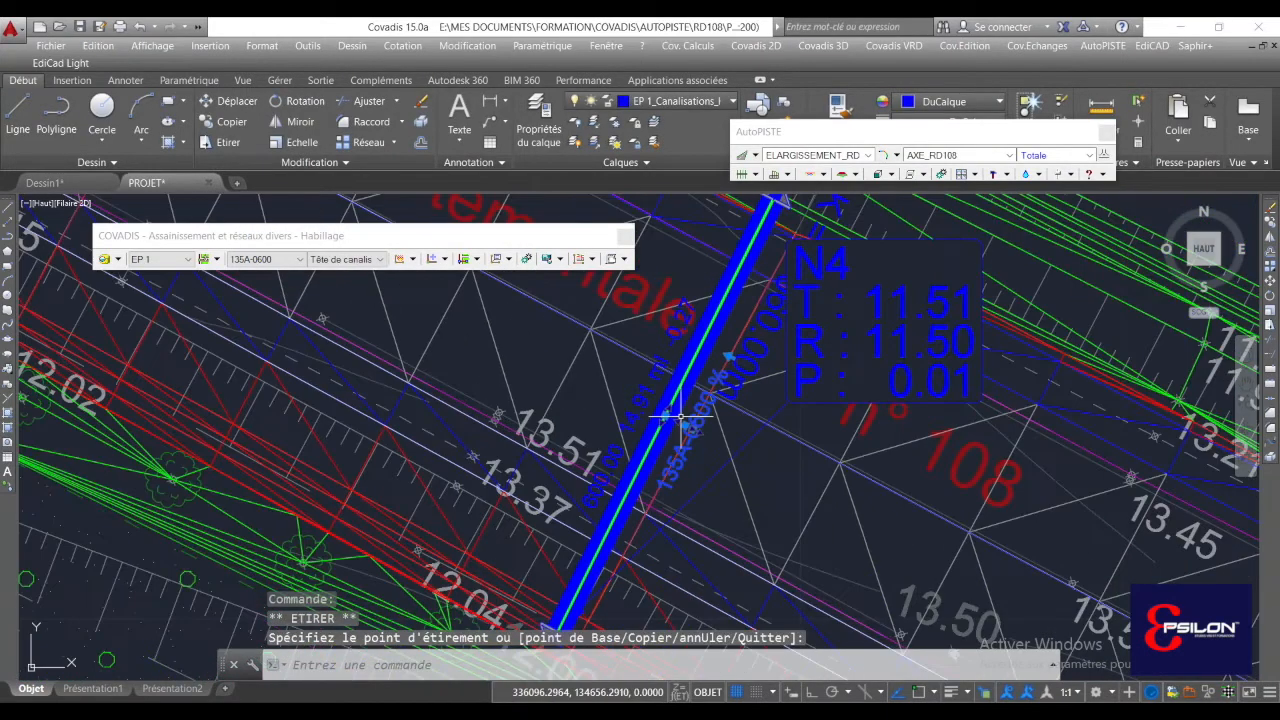
pyautogui.scroll(-5, 828, 424)
pyautogui.moveTo(830, 427)
pyautogui.mouseDown(button='middle')
pyautogui.moveTo(779, 410)
pyautogui.moveTo(440, 161)
pyautogui.mouseUp(button='middle')
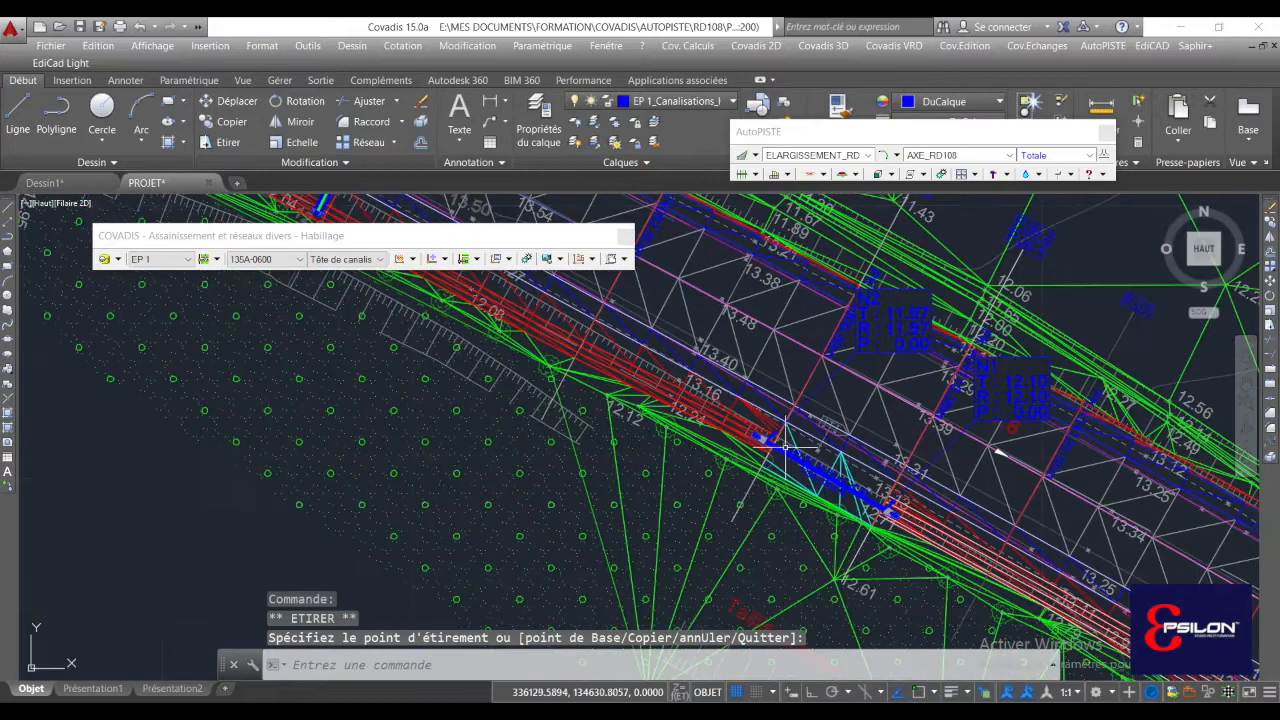
pyautogui.press('Escape')
# - Examine how the labels sit against the RD108 crossing pipe at N4 and the 135A-0300 pipe
pyautogui.scroll(6, 858, 490)
pyautogui.scroll(-2, 811, 458)
pyautogui.moveTo(700, 391); pyautogui.dragTo(1053, 623, button='middle')
pyautogui.scroll(-5, 1055, 640)
pyautogui.scroll(5, 710, 361)
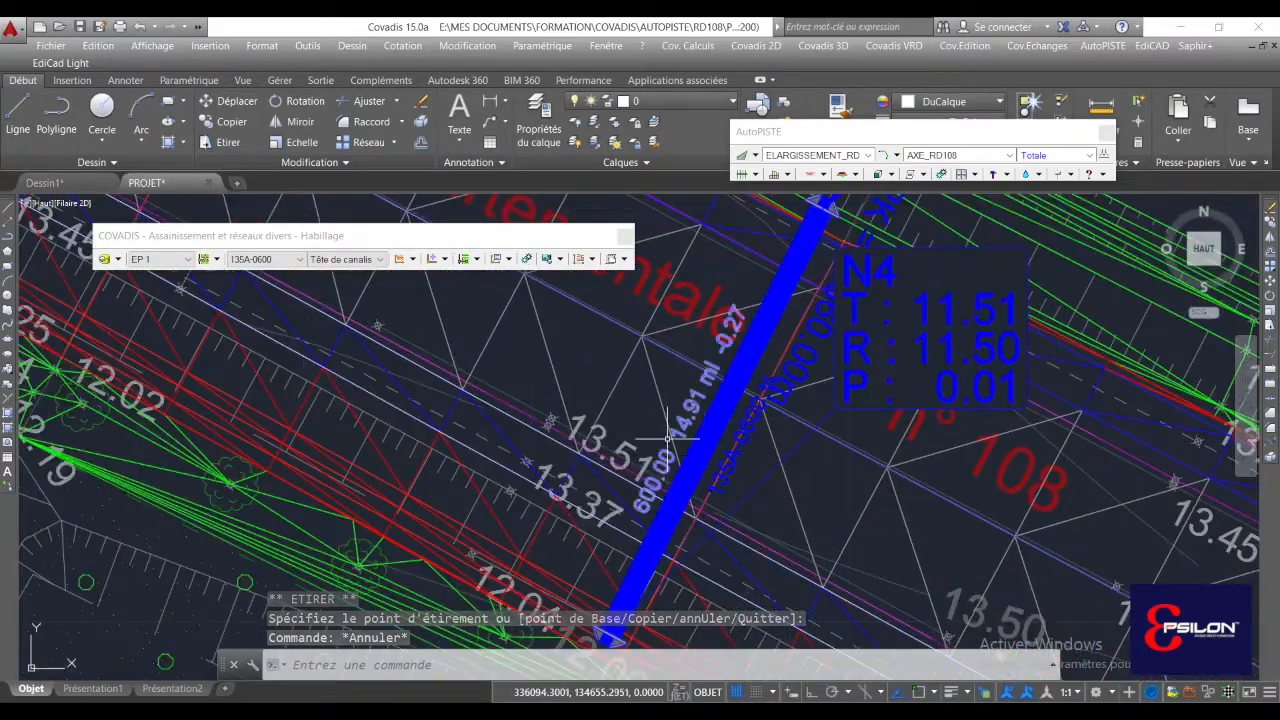
pyautogui.scroll(-4, 700, 397)
pyautogui.scroll(6, 830, 430)
pyautogui.scroll(3, 886, 320)
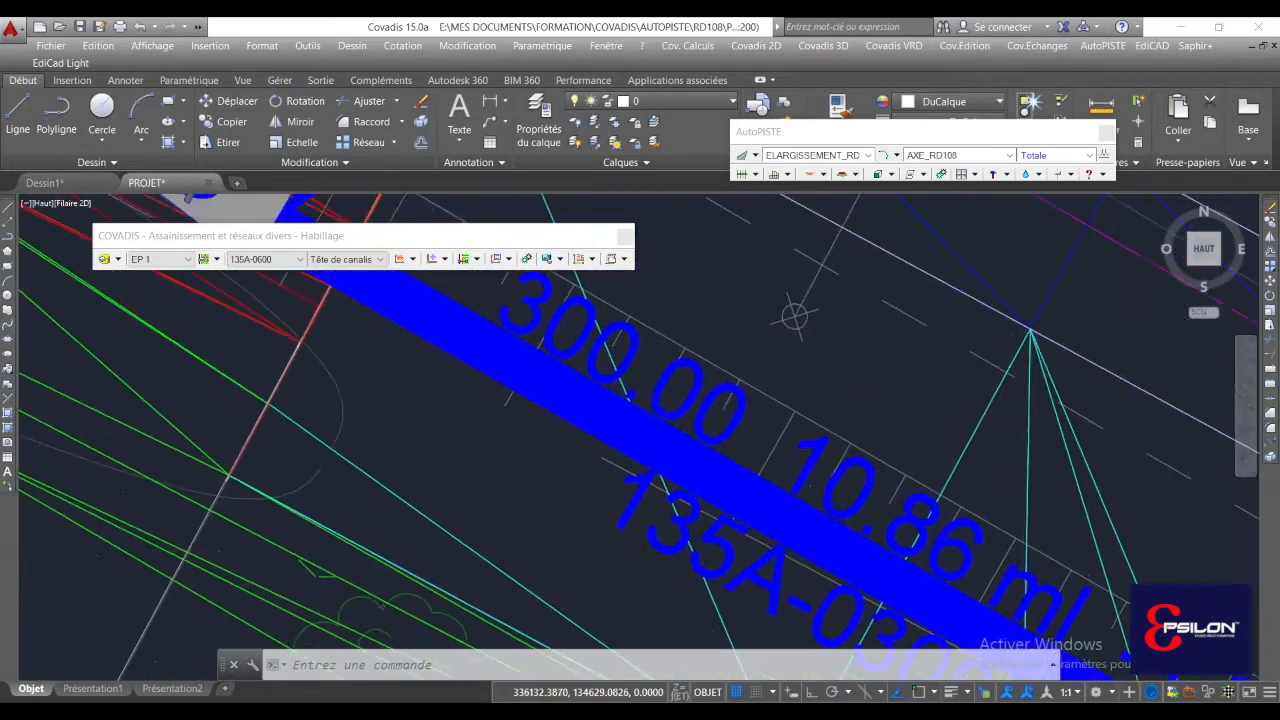
pyautogui.scroll(-4, 841, 480)
pyautogui.press('Escape')
pyautogui.press('Escape')
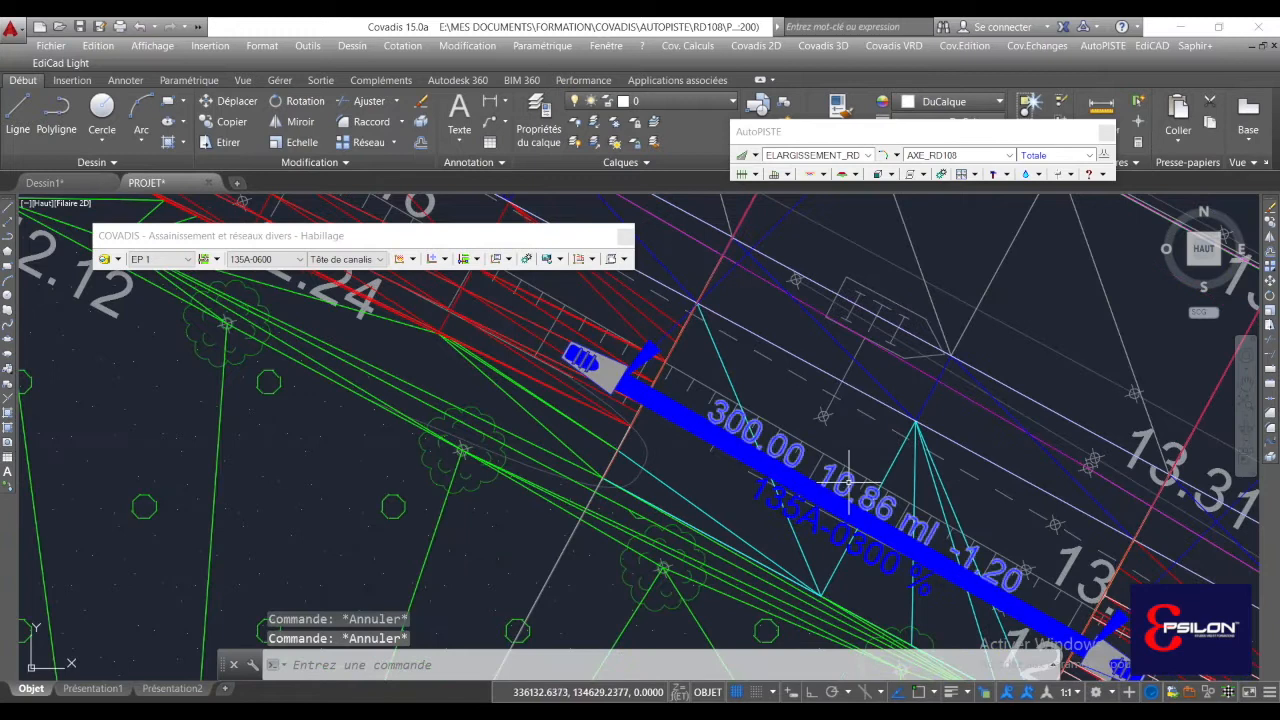
# - Shift the length label and the 135A-0300 label of the roadside pipe clear of the pipe on both sides
pyautogui.click(852, 487)
pyautogui.click(865, 492)
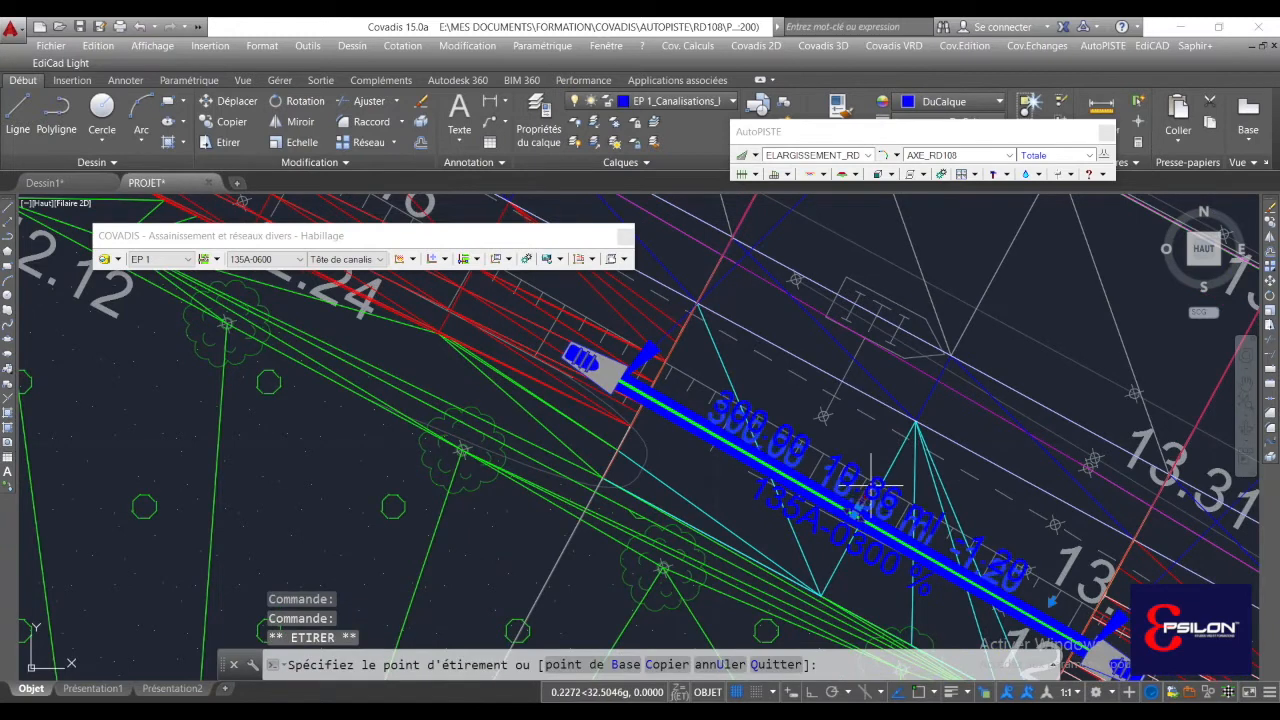
pyautogui.press('Escape')
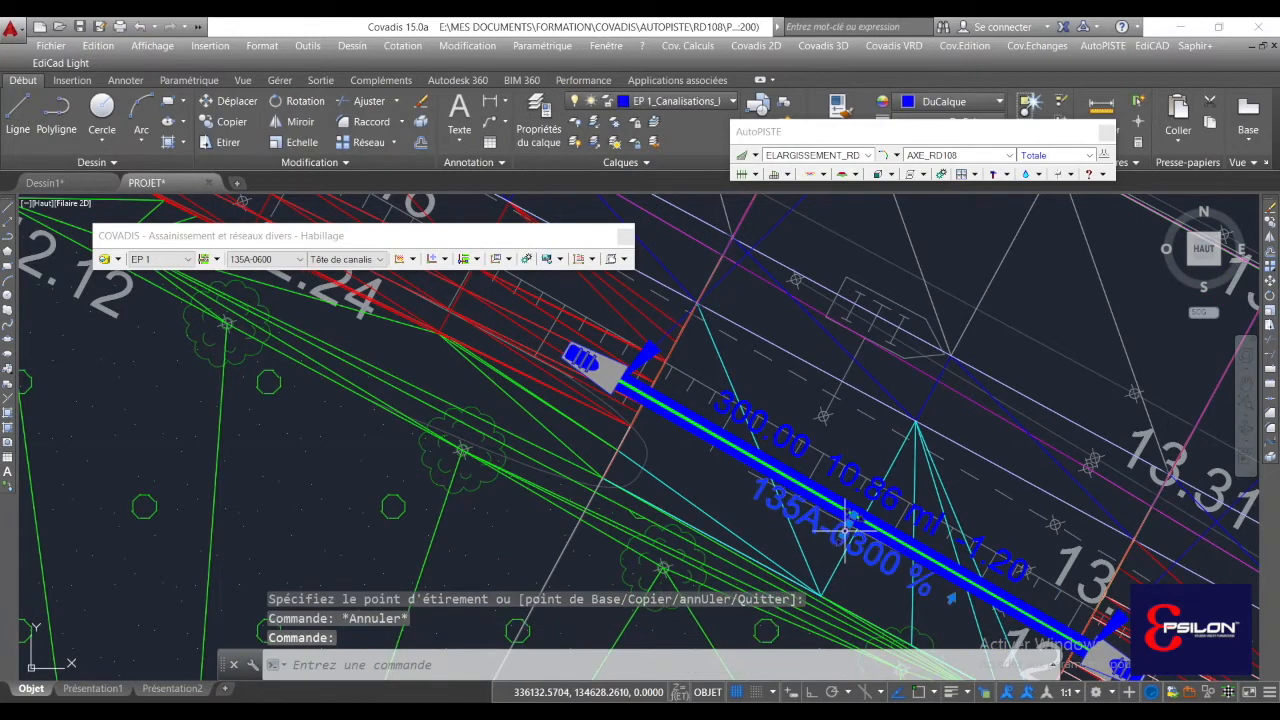
pyautogui.click(843, 535)
pyautogui.scroll(-3, 843, 535)
pyautogui.press('Escape')
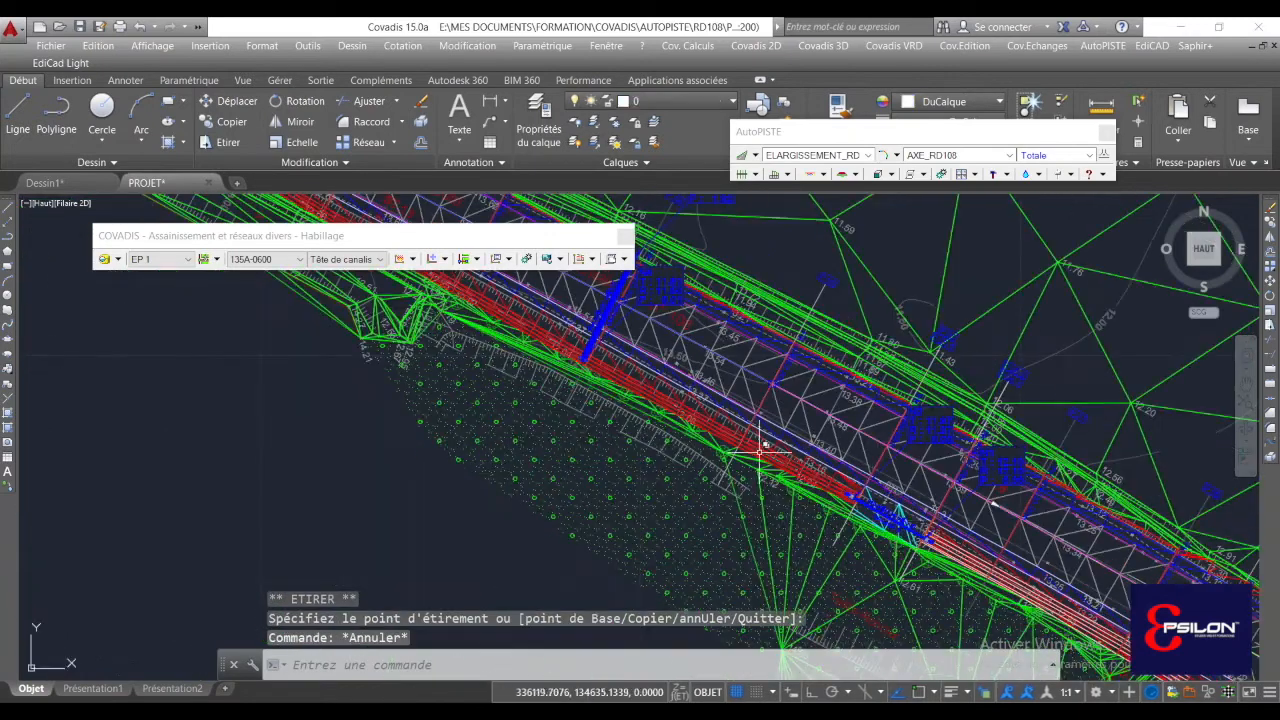
# - Examine the node and pipe labels along RD108 from the 135A-0300 pipe to the N3–N4 crossing
pyautogui.scroll(2, 768, 452)
pyautogui.scroll(5, 771, 455)
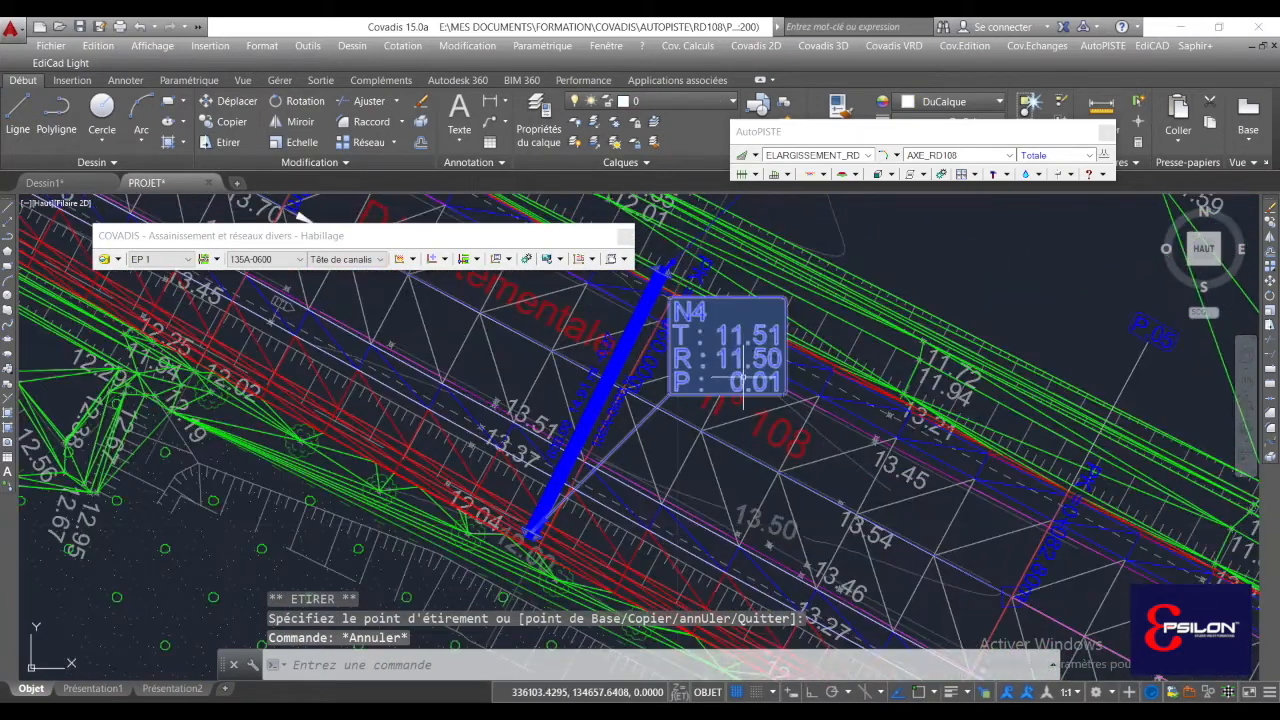
pyautogui.scroll(-3, 743, 395)
pyautogui.moveTo(743, 395); pyautogui.dragTo(962, 570, button='middle')
pyautogui.scroll(4, 960, 570)
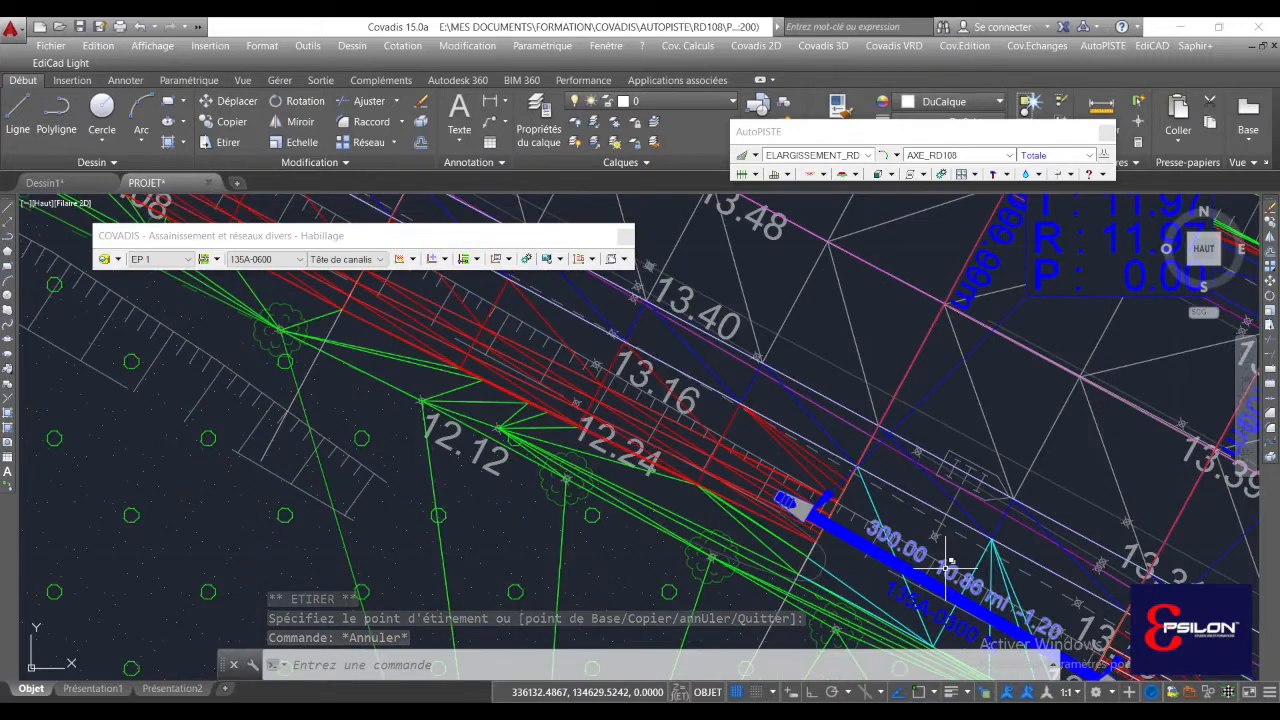
pyautogui.scroll(-5, 945, 568)
pyautogui.moveTo(791, 443); pyautogui.dragTo(903, 580, button='middle')
pyautogui.moveTo(737, 397); pyautogui.dragTo(837, 475, button='middle')
pyautogui.moveTo(803, 341); pyautogui.dragTo(821, 403, button='middle')
pyautogui.moveTo(855, 450); pyautogui.dragTo(844, 402, button='middle')
# - Rotate the N3 and N4 node labels to follow the direction of RD108
pyautogui.click(914, 268)
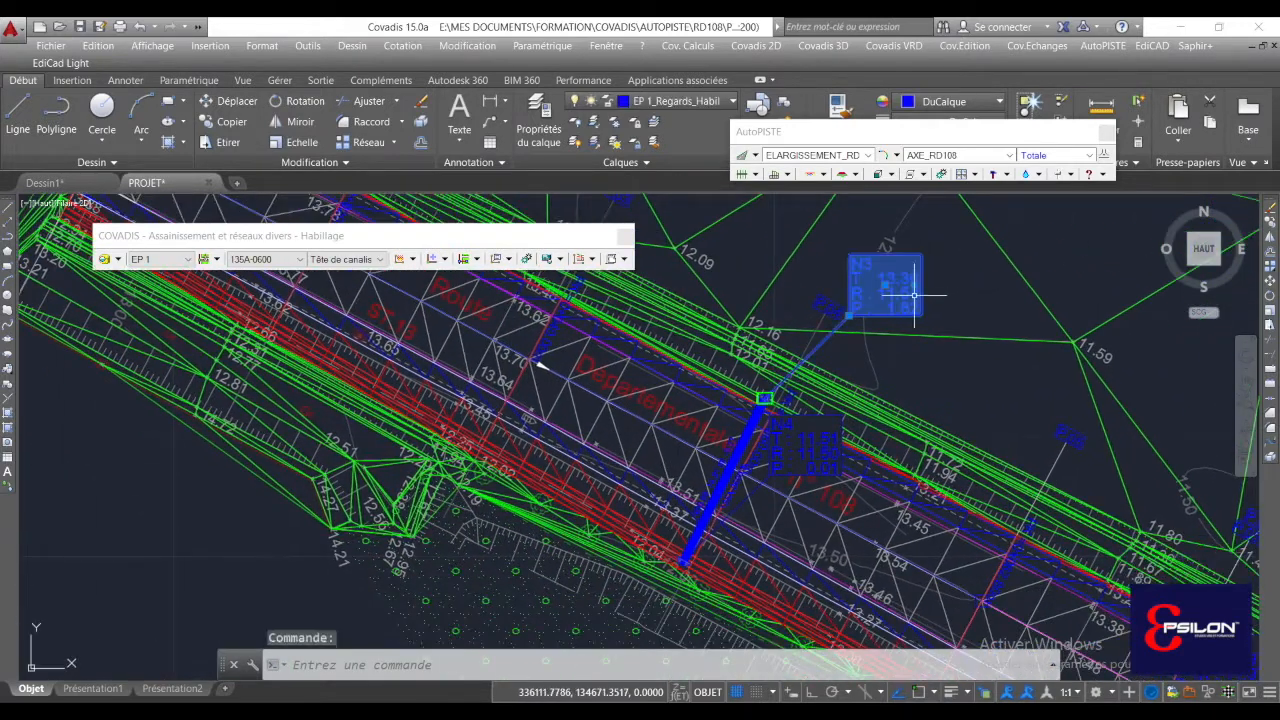
pyautogui.scroll(2, 914, 295)
pyautogui.click(912, 288)
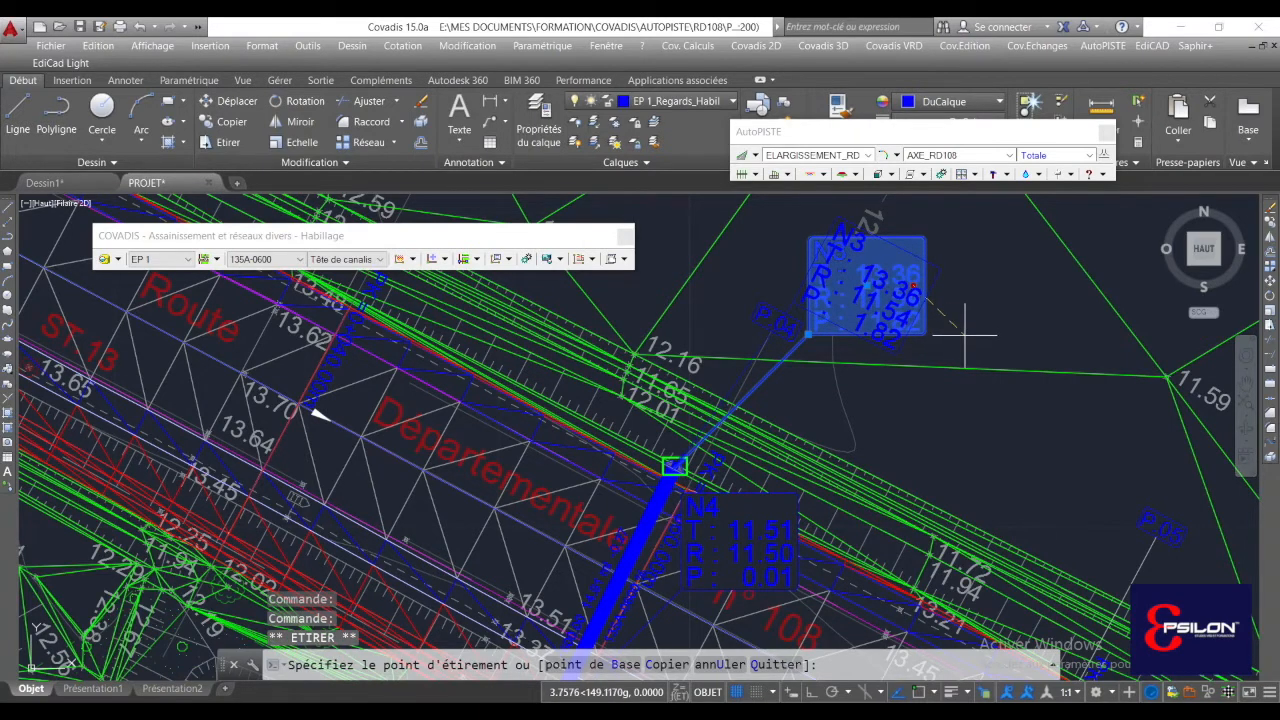
pyautogui.press('Escape')
pyautogui.scroll(-3, 970, 327)
pyautogui.scroll(4, 884, 370)
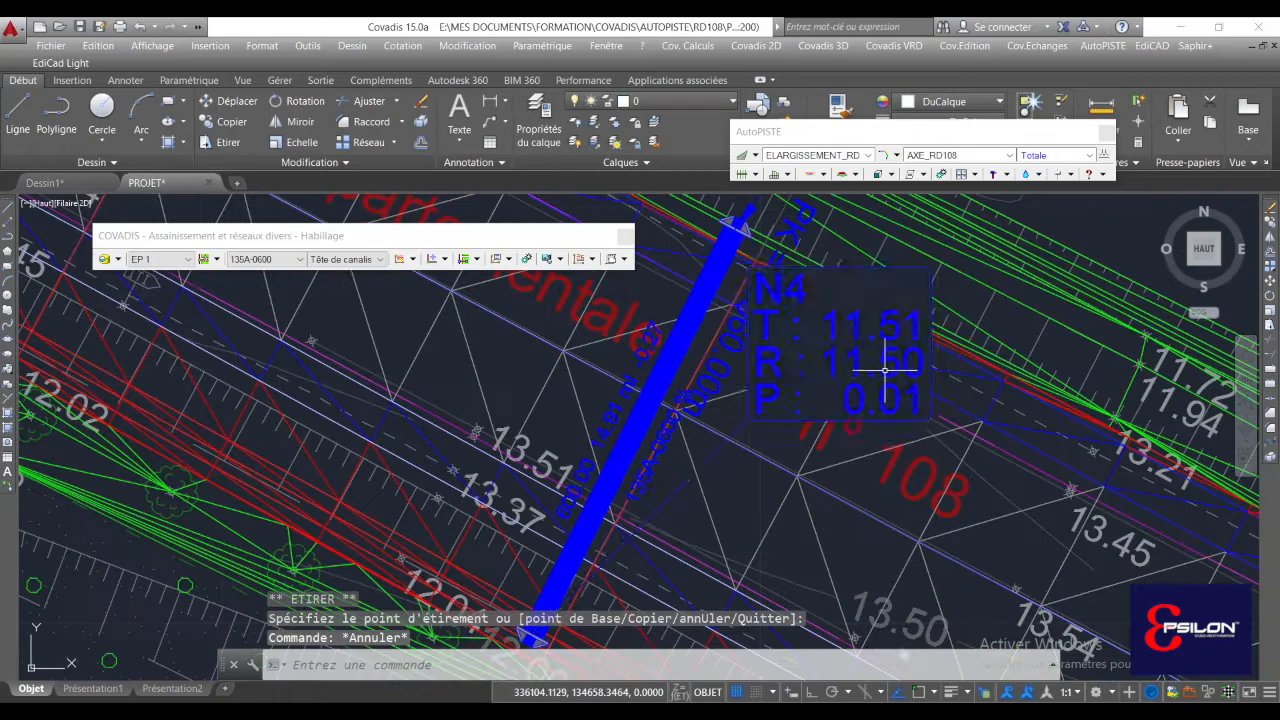
pyautogui.click(889, 358)
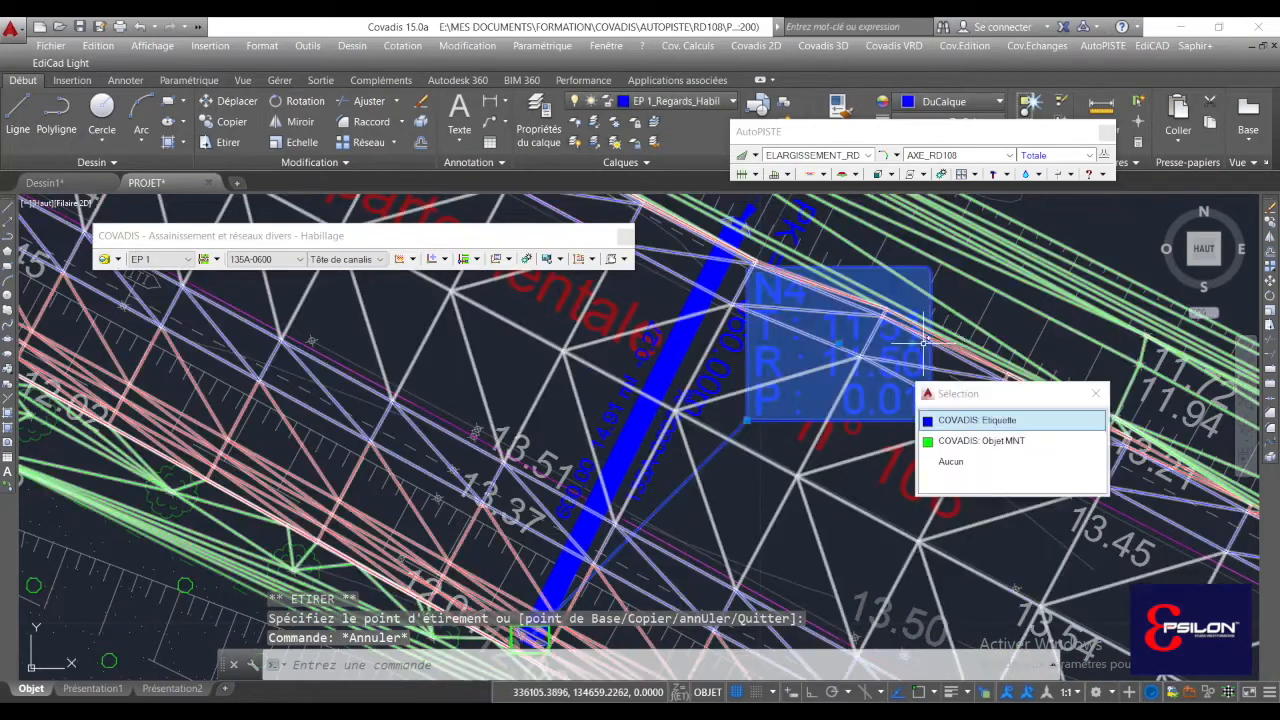
pyautogui.click(912, 344)
pyautogui.scroll(-6, 965, 385)
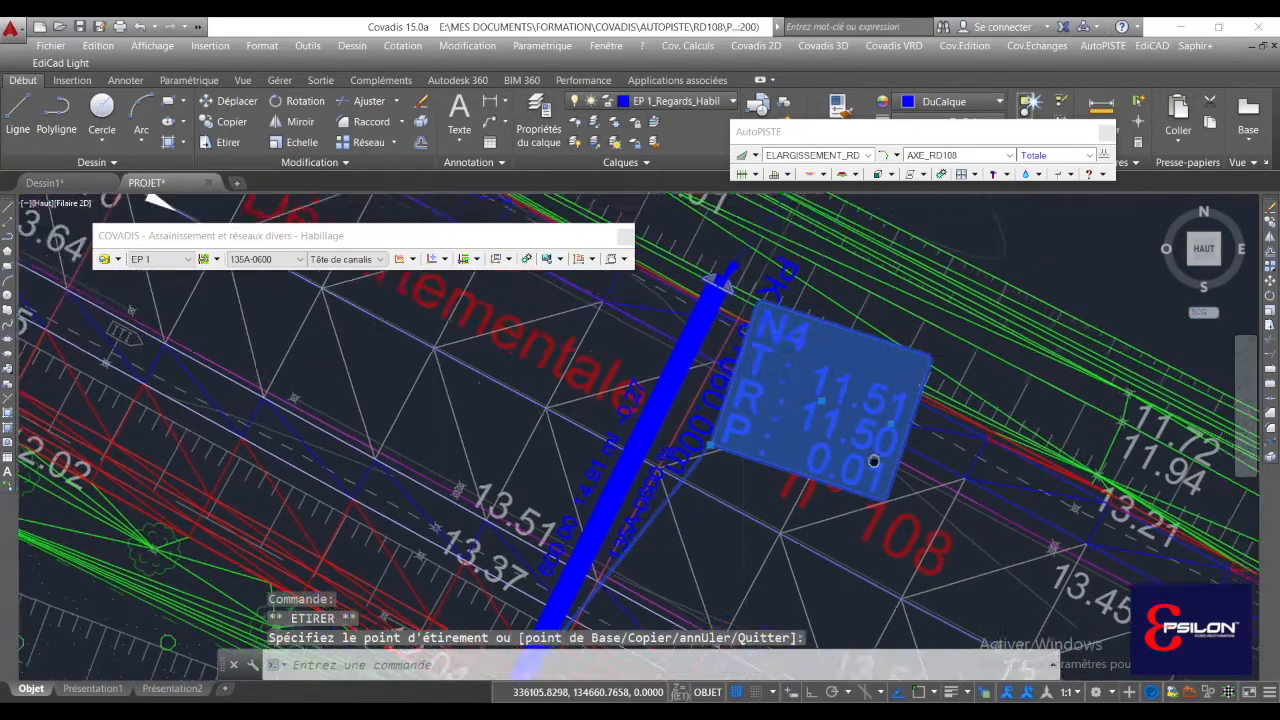
pyautogui.press('Escape')
# - Review the Orientation options of the Standard Regard label model through the N3 label, keeping Libre, and close without validating
pyautogui.doubleClick(873, 405)
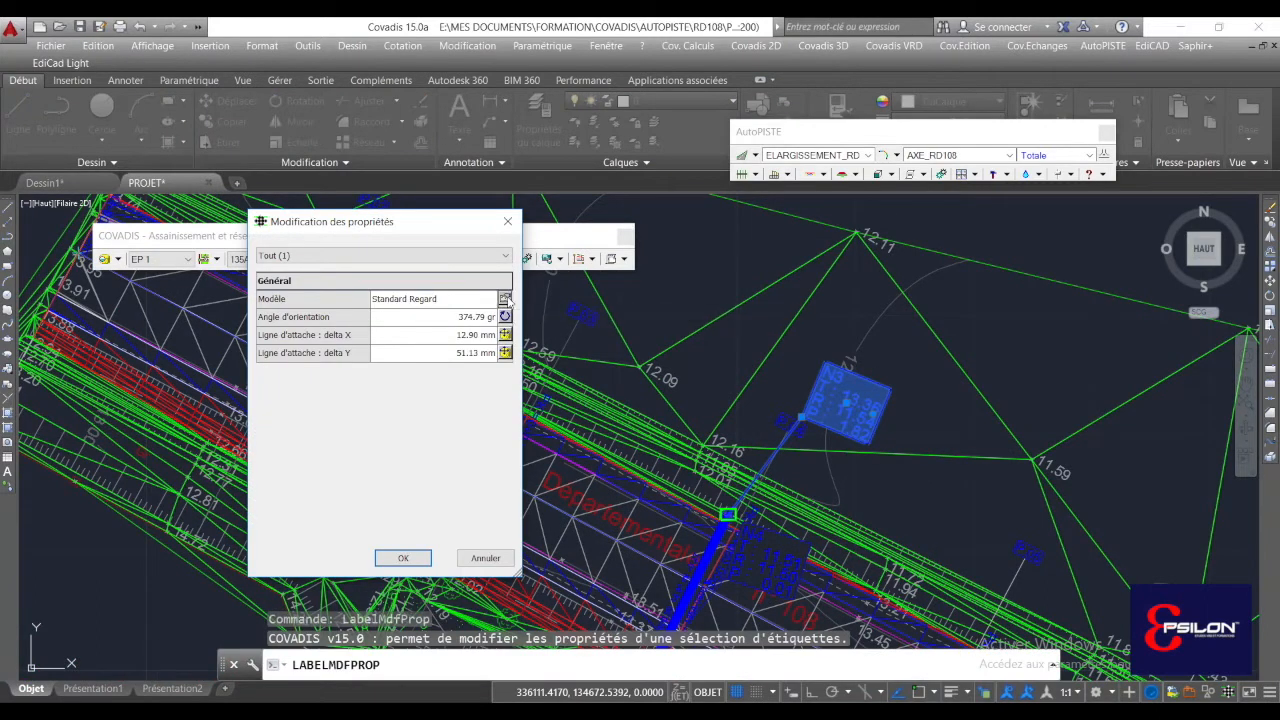
pyautogui.click(505, 299)
pyautogui.click(808, 551)
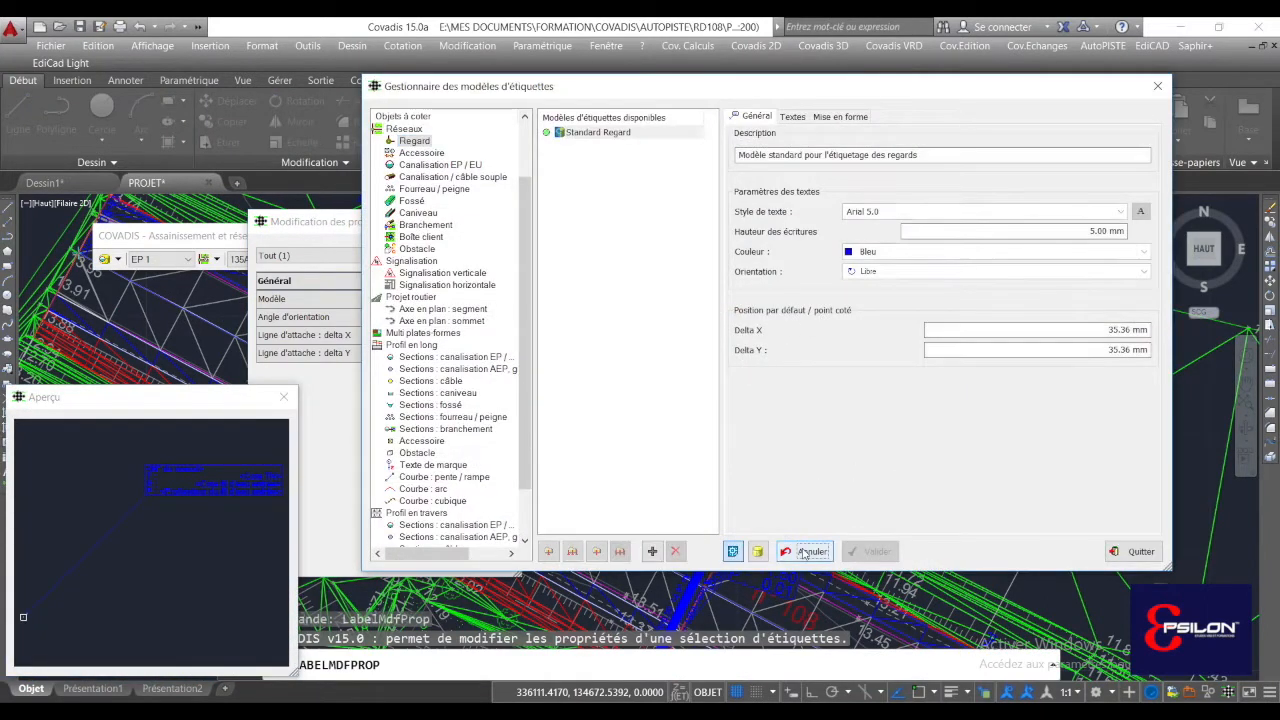
pyautogui.click(895, 272)
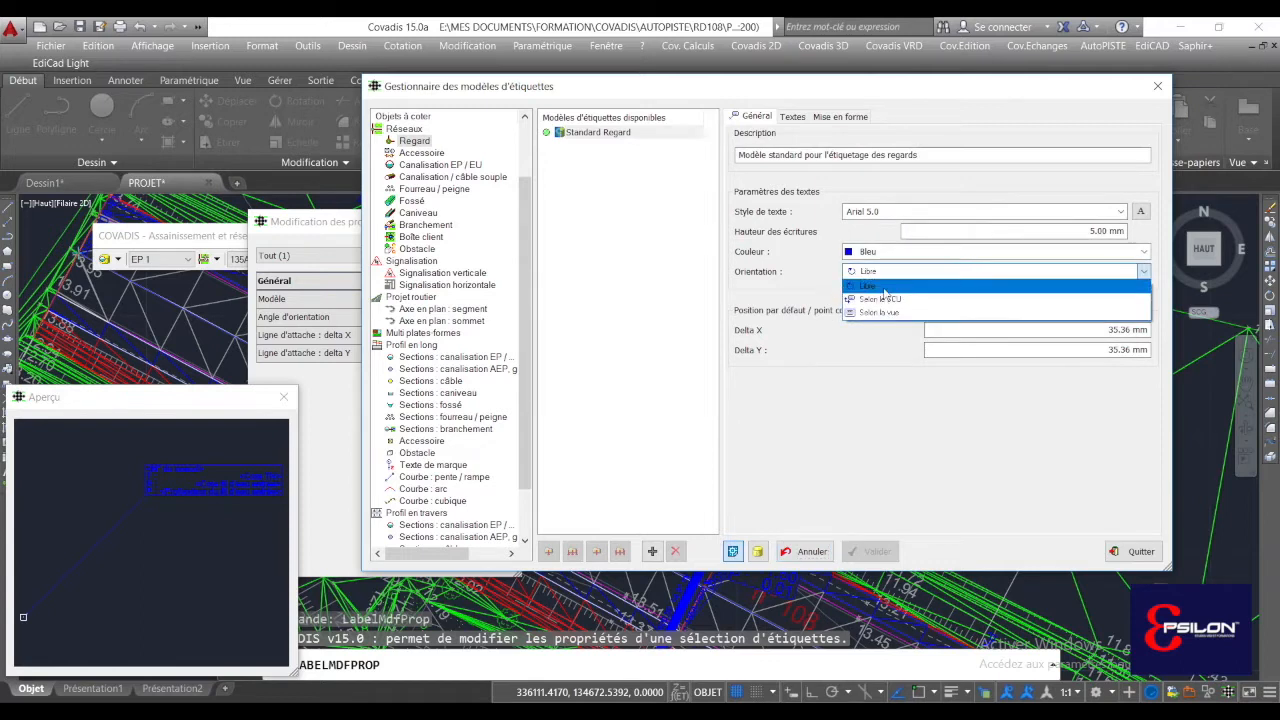
pyautogui.click(909, 285)
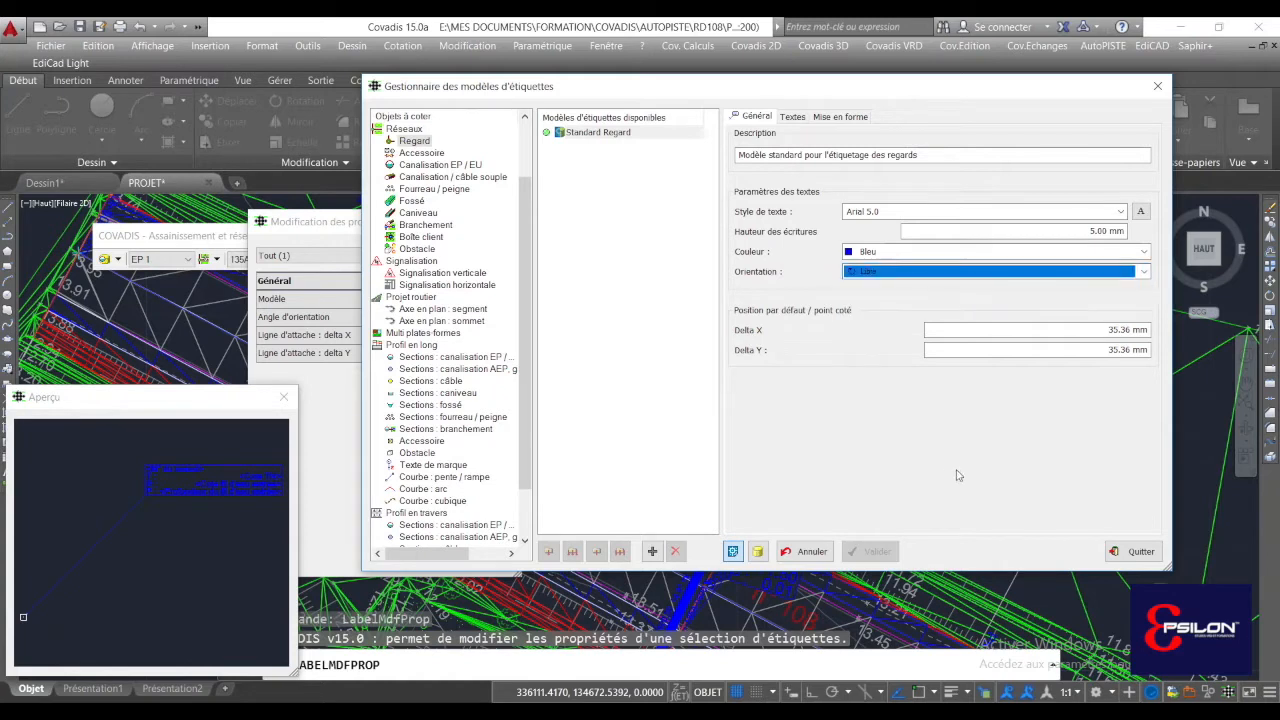
pyautogui.click(1157, 86)
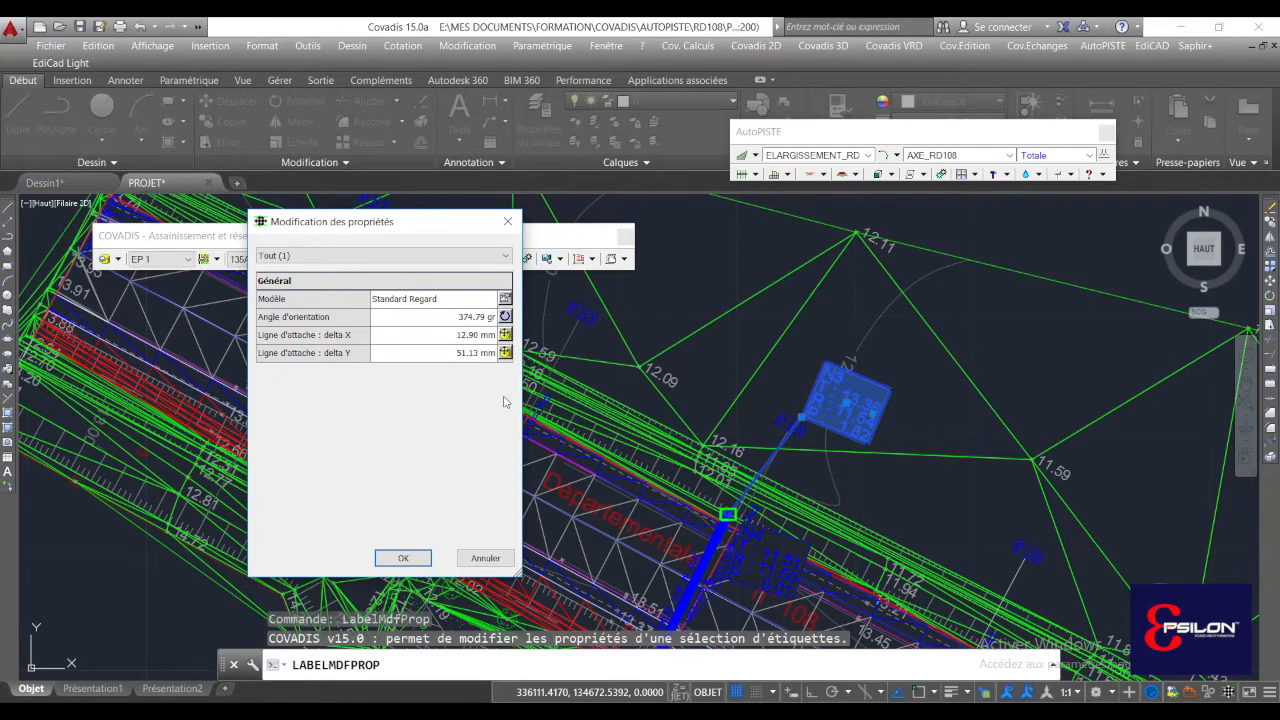
pyautogui.click(508, 220)
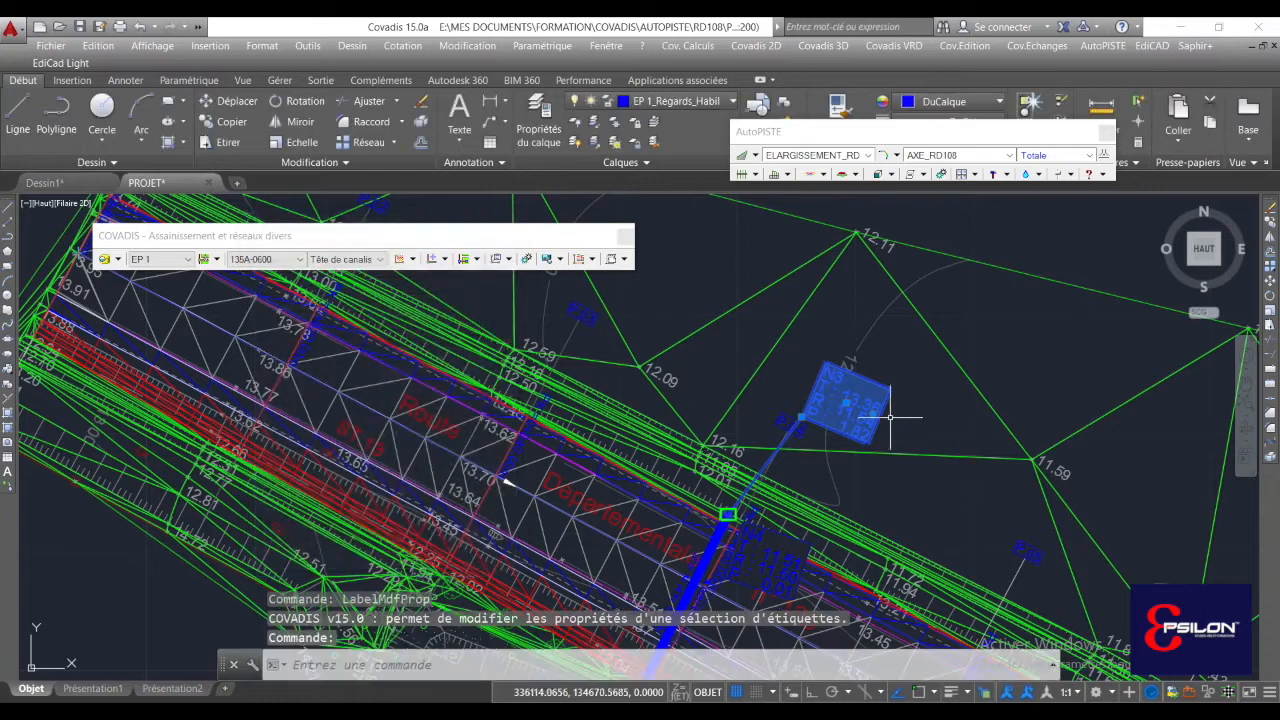
# - Move the N3 node label farther from the road, clear of the P.04 section label
pyautogui.click(855, 393)
pyautogui.click(755, 343)
pyautogui.moveTo(817, 414); pyautogui.dragTo(887, 275, button='middle')
pyautogui.press('Escape')
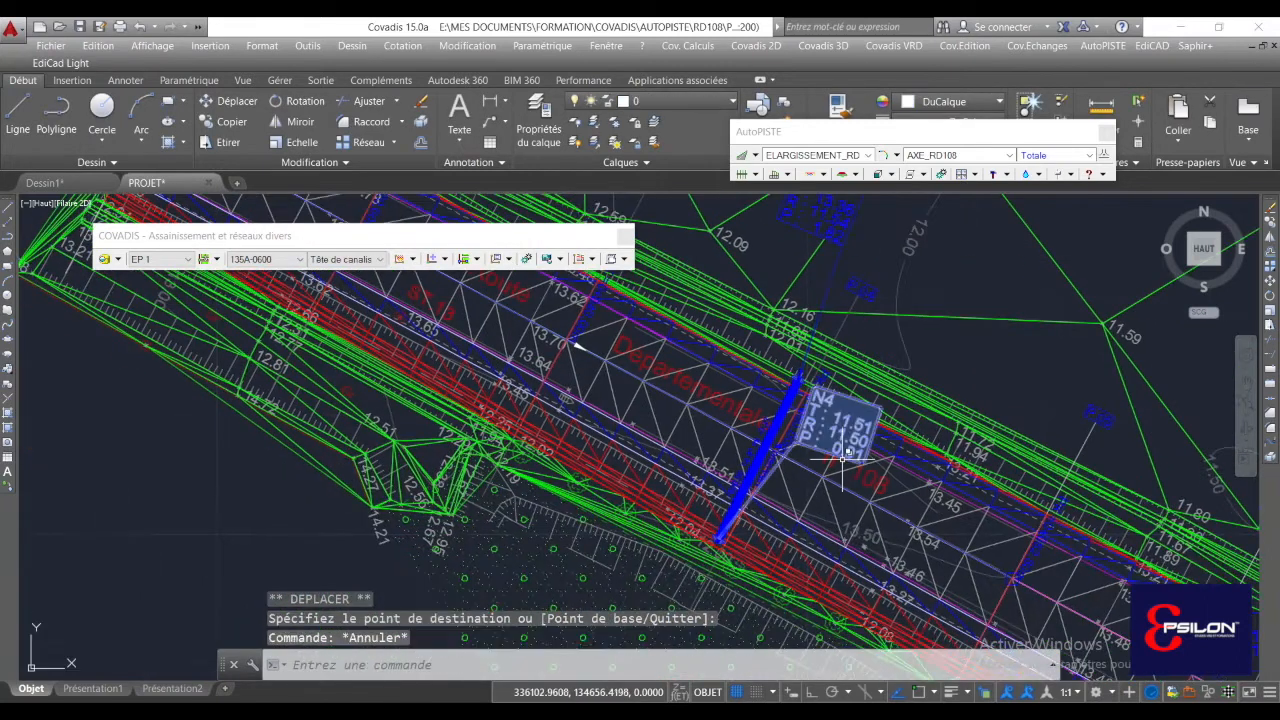
# - Move the N4 node label off the carriageway to the free area beyond the south-west embankment
pyautogui.click(839, 433)
pyautogui.click(841, 424)
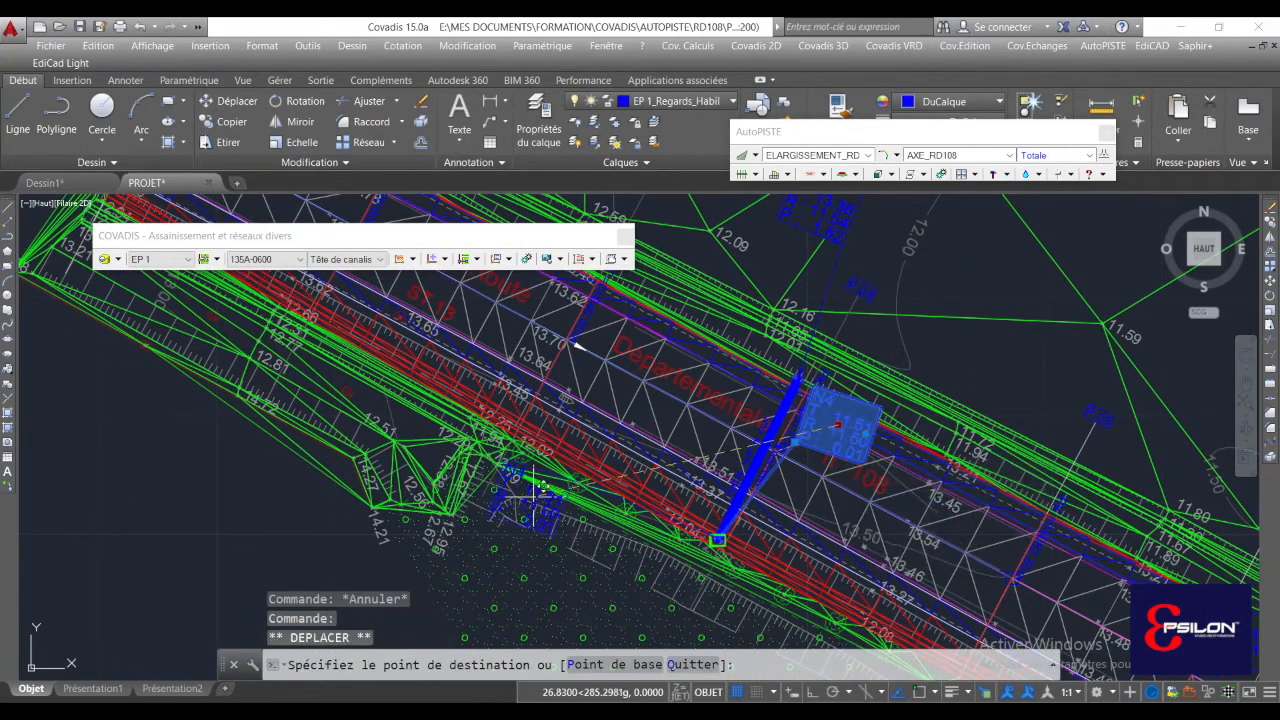
pyautogui.click(574, 495)
pyautogui.scroll(-6, 604, 420)
pyautogui.moveTo(815, 549); pyautogui.dragTo(772, 490, button='middle')
pyautogui.scroll(6, 775, 483)
pyautogui.press('Escape')
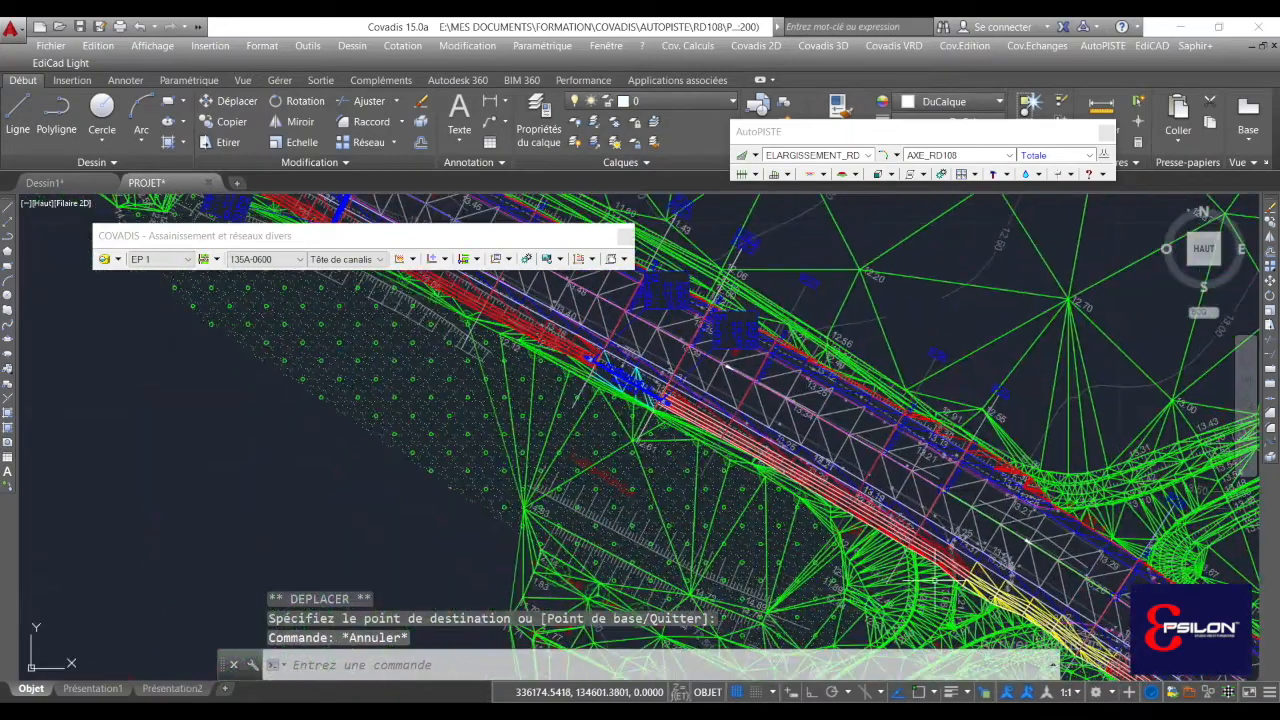
# - Move the N1 and N2 node labels off the carriageway onto the land south-west of the 135A-0300 pipe
pyautogui.scroll(2, 740, 327)
pyautogui.click(740, 327)
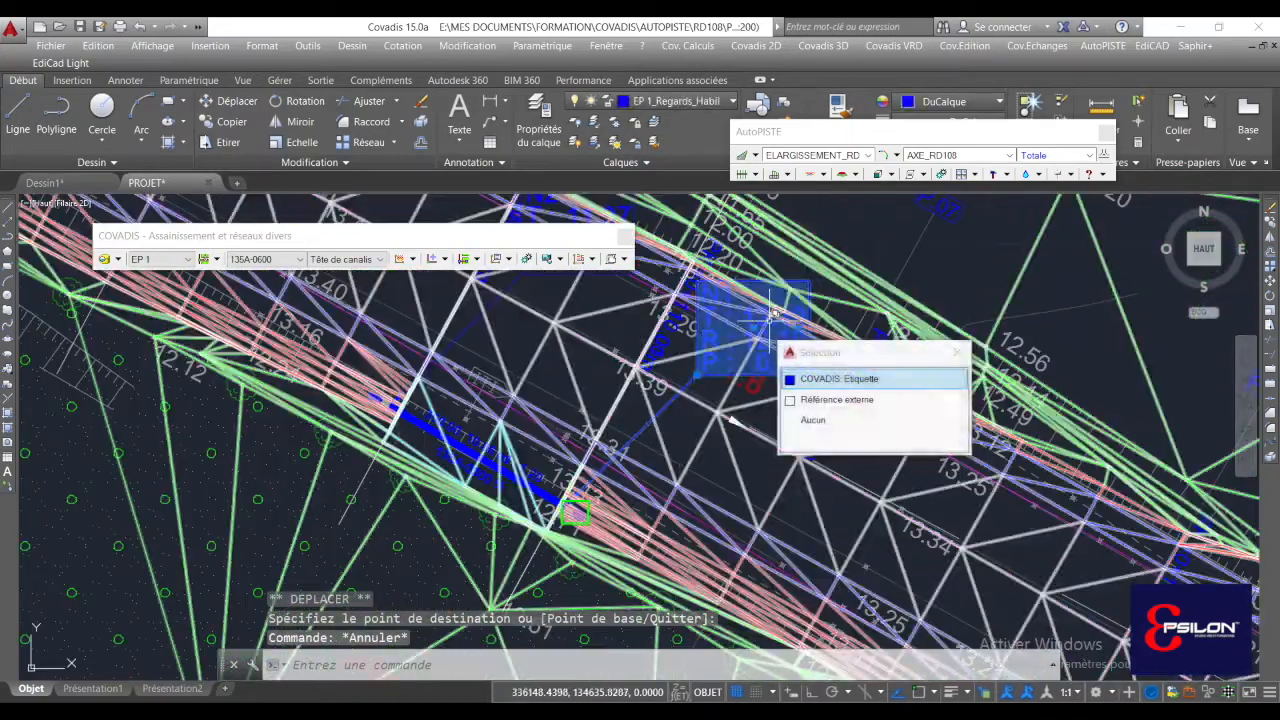
pyautogui.click(760, 317)
pyautogui.scroll(-3, 760, 317)
pyautogui.press('Escape')
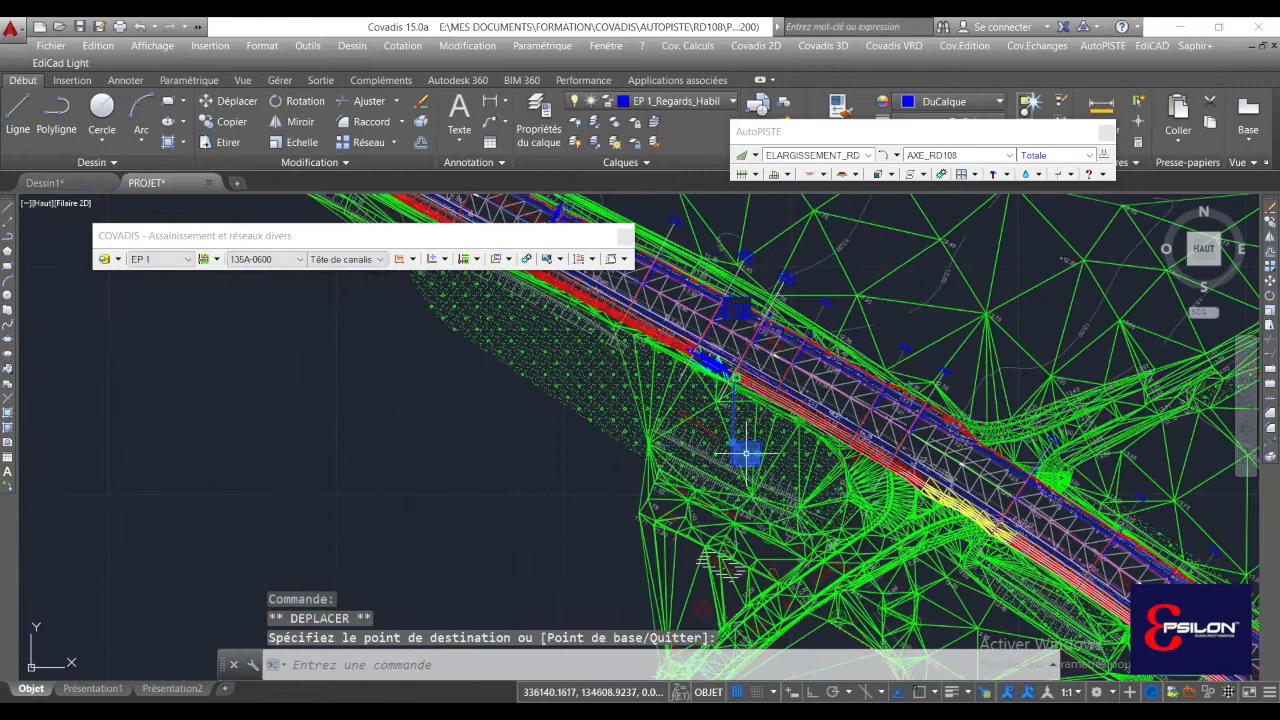
pyautogui.click(735, 303)
pyautogui.click(733, 303)
pyautogui.click(560, 414)
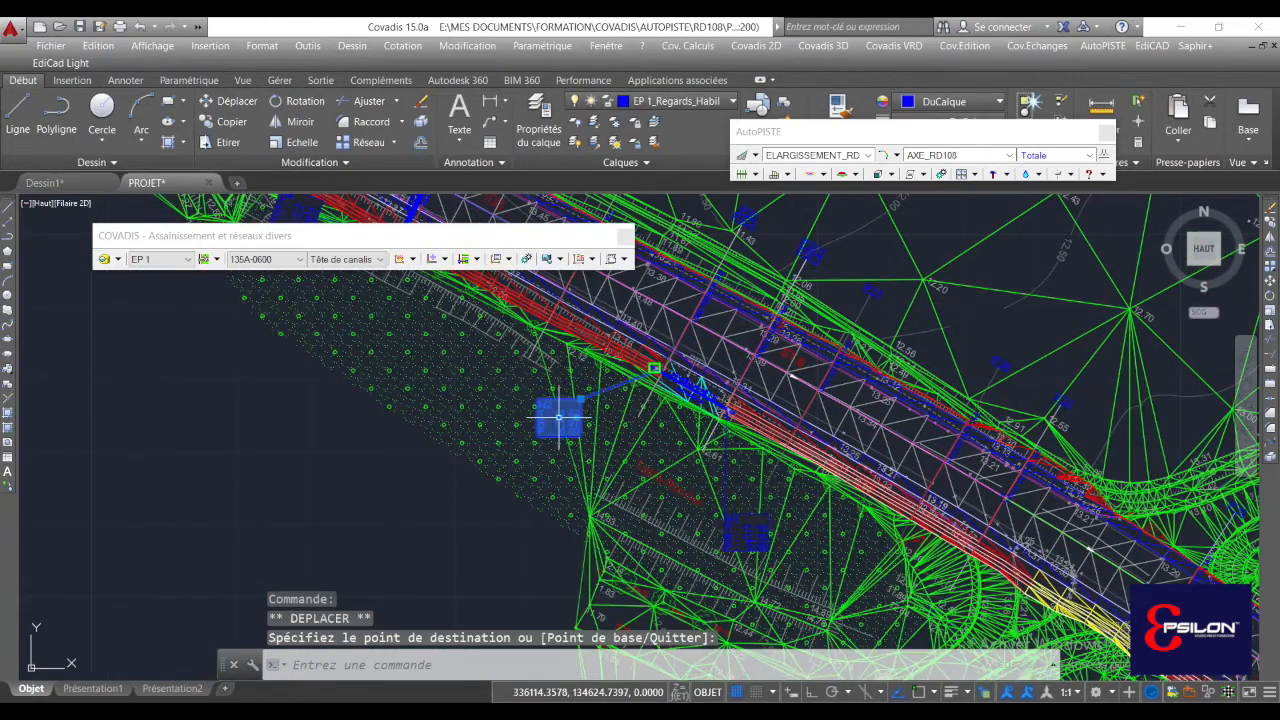
pyautogui.scroll(-4, 650, 470)
pyautogui.press('Escape')
# - Update the AXE_RD108 longitudinal profile with drawing the intersections of all networks with the plan axis turned on
pyautogui.scroll(4, 605, 378)
pyautogui.scroll(3, 617, 418)
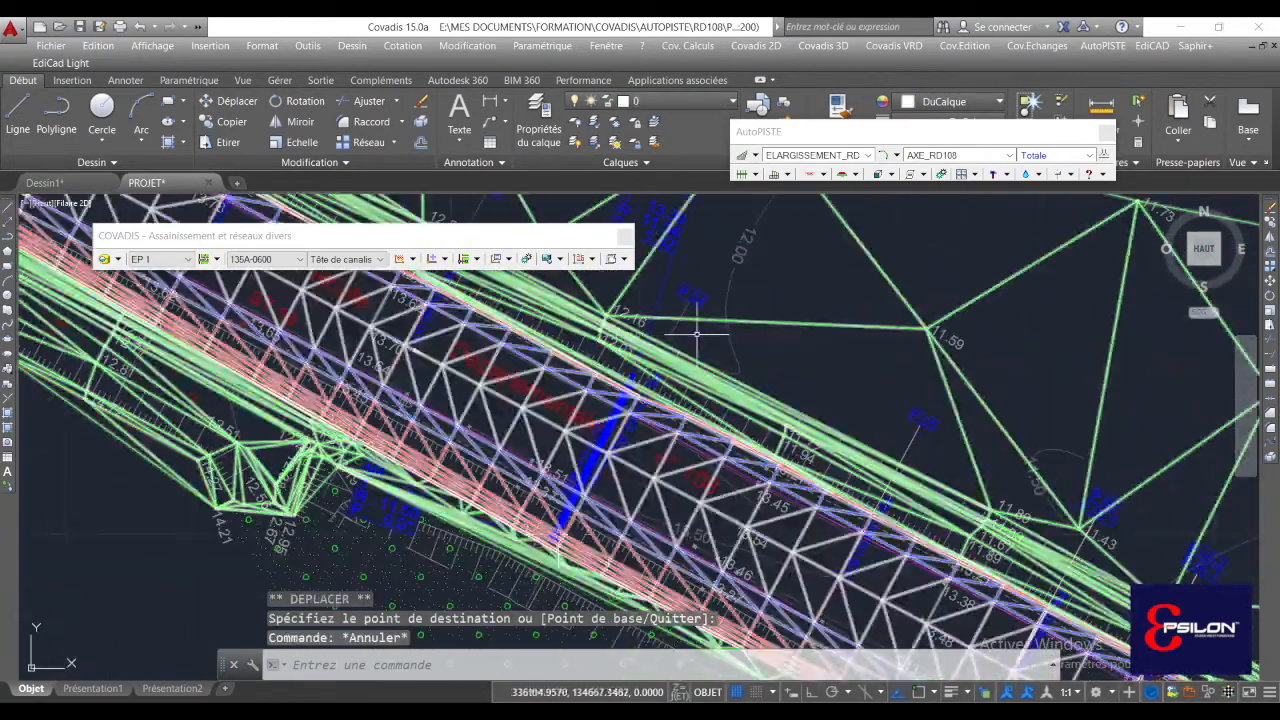
pyautogui.scroll(-6, 617, 418)
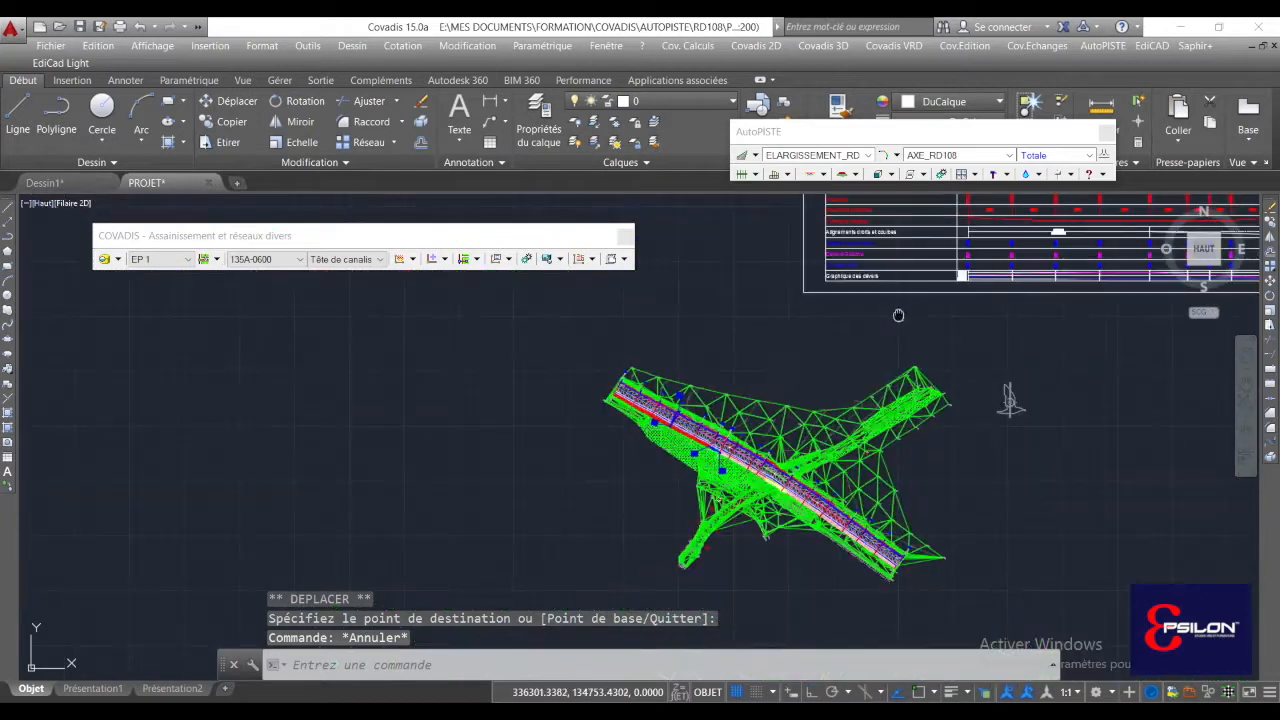
pyautogui.scroll(6, 897, 314)
pyautogui.press('Escape')
pyautogui.click(709, 412)
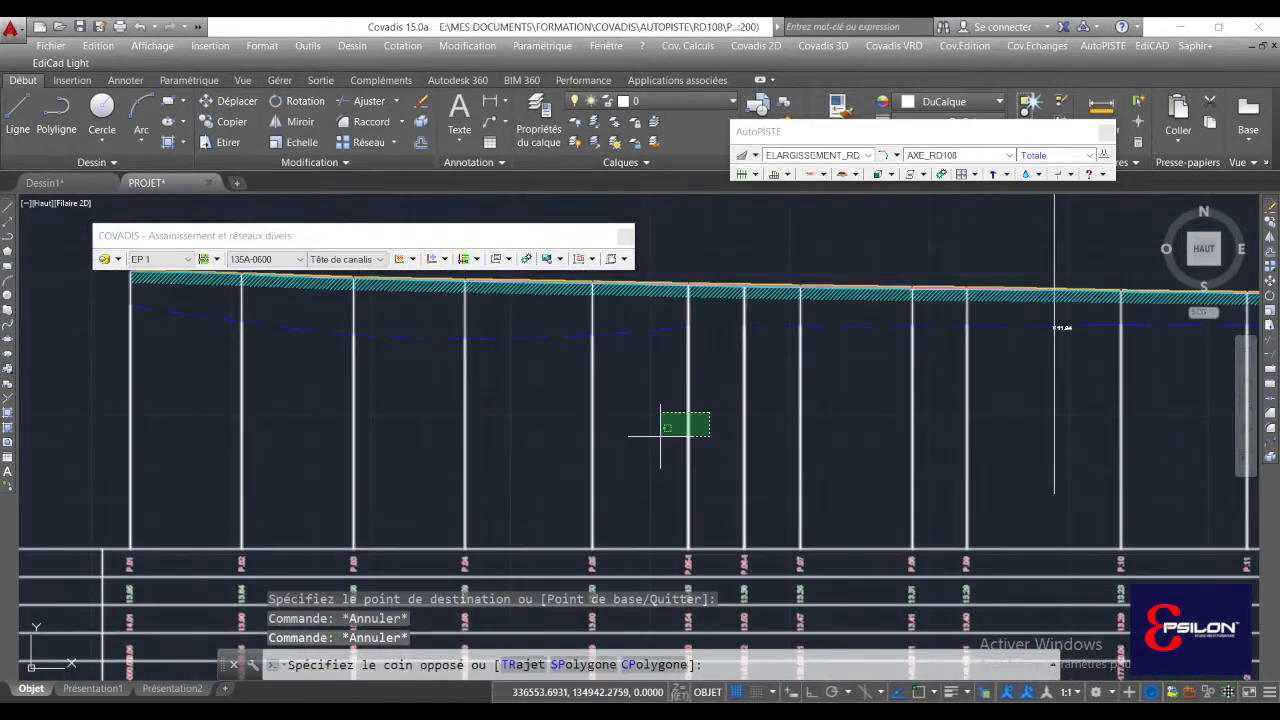
pyautogui.click(661, 437)
pyautogui.rightClick(661, 437)
pyautogui.click(728, 507)
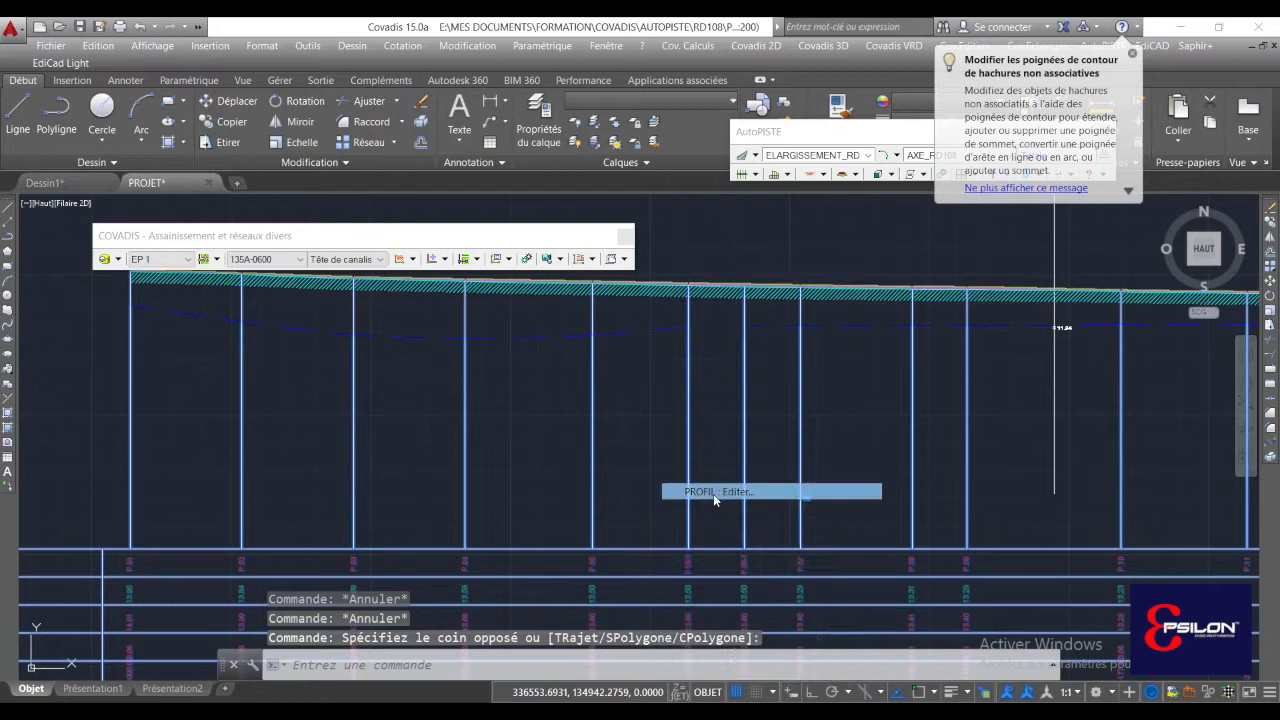
pyautogui.click(352, 187)
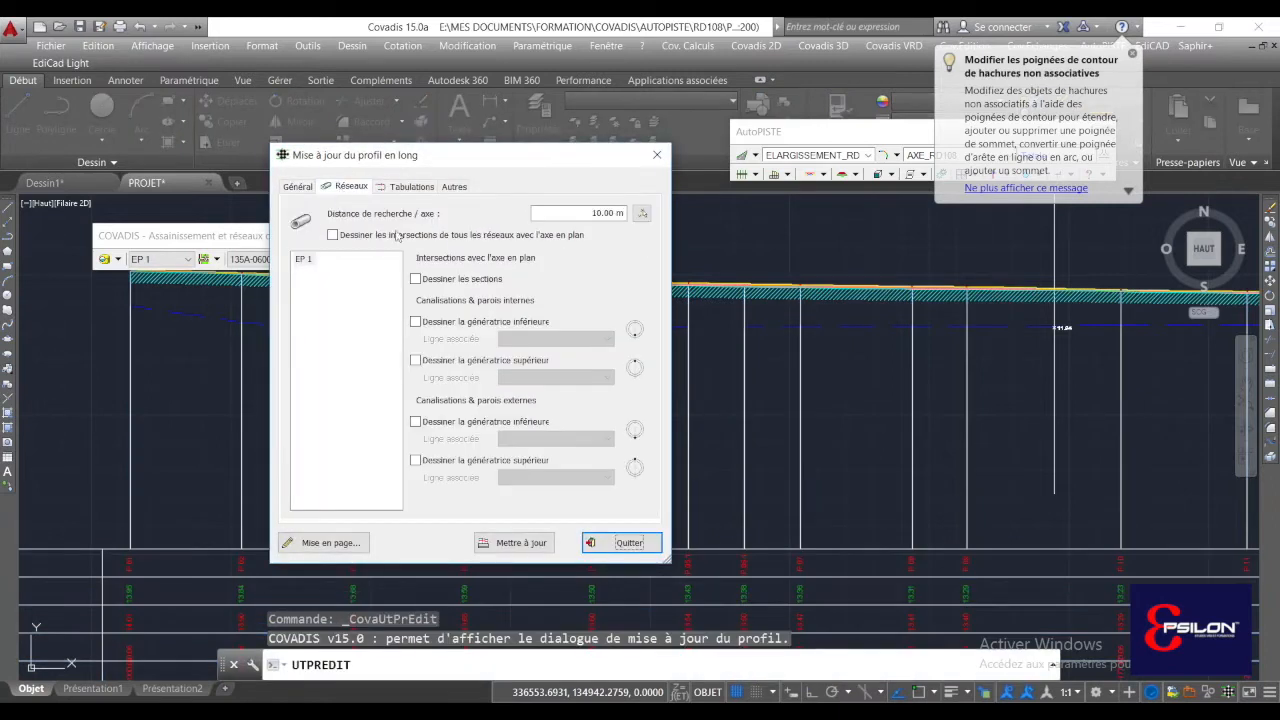
pyautogui.click(333, 235)
pyautogui.click(520, 547)
# - Start labelling the pipe section drawn near cross-section P.04 on the longitudinal profile
pyautogui.scroll(5, 560, 355)
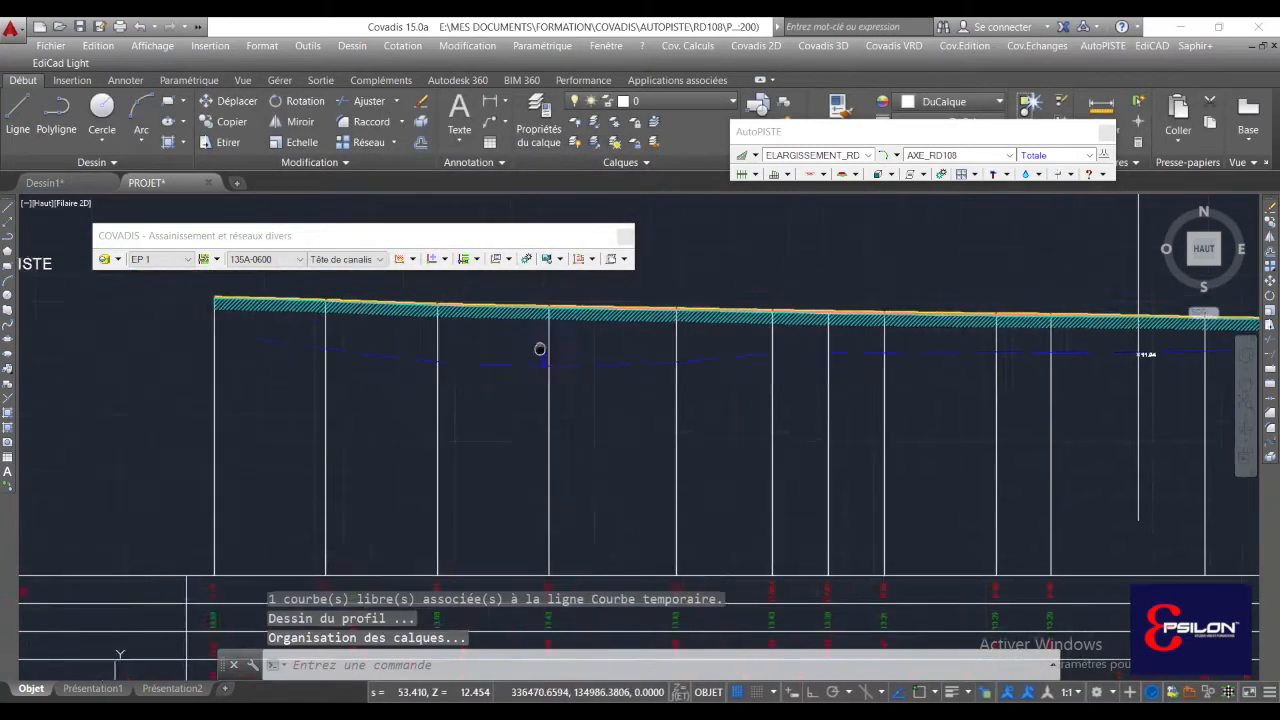
pyautogui.scroll(4, 657, 353)
pyautogui.click(685, 349)
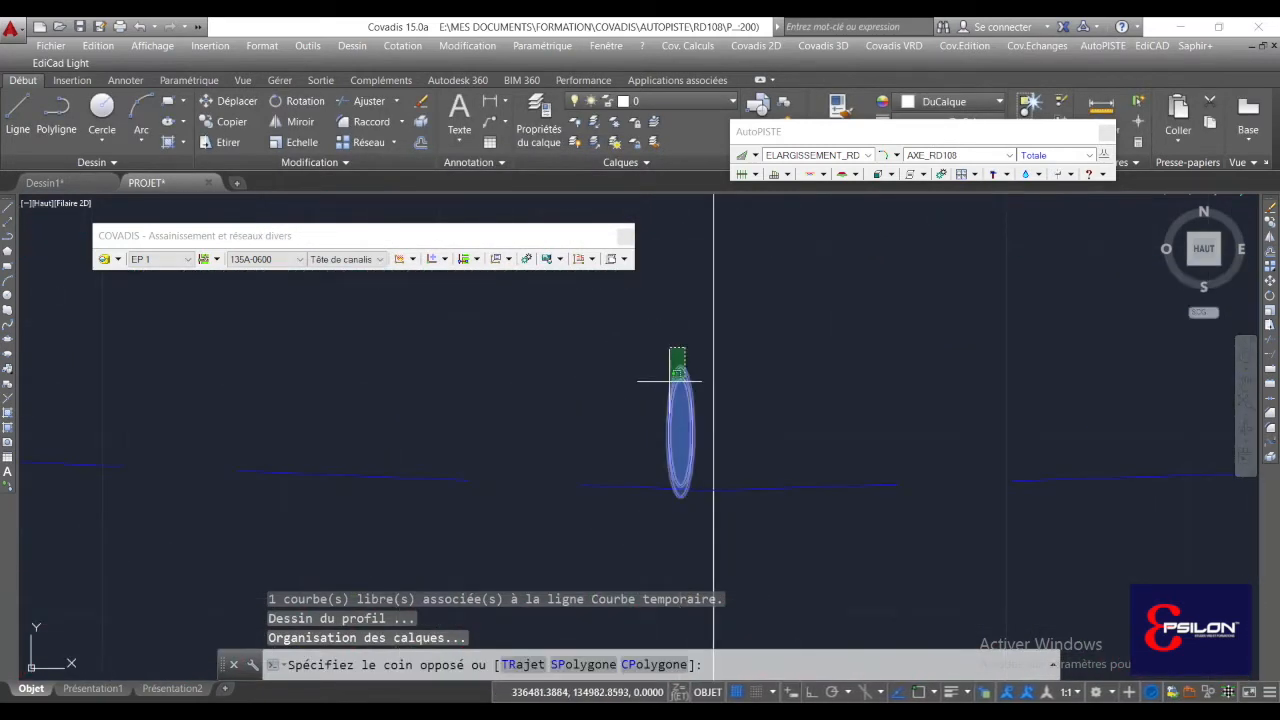
pyautogui.click(664, 382)
pyautogui.rightClick(660, 381)
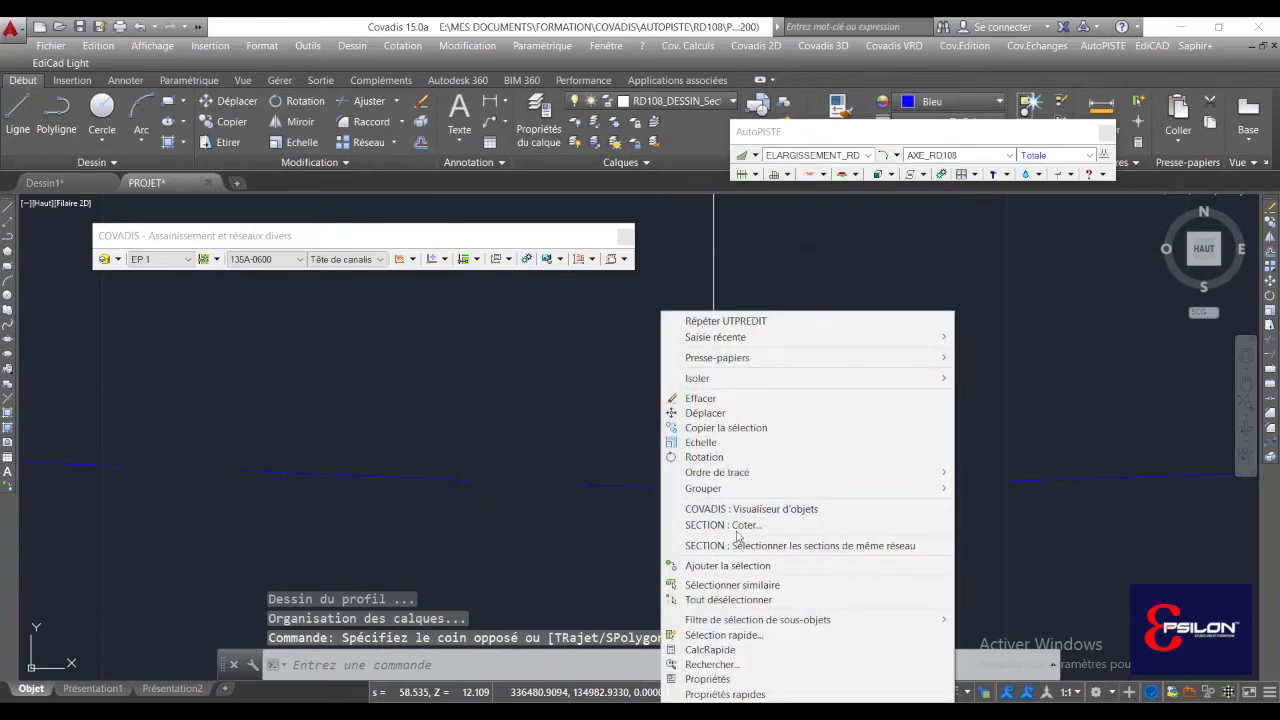
pyautogui.click(722, 525)
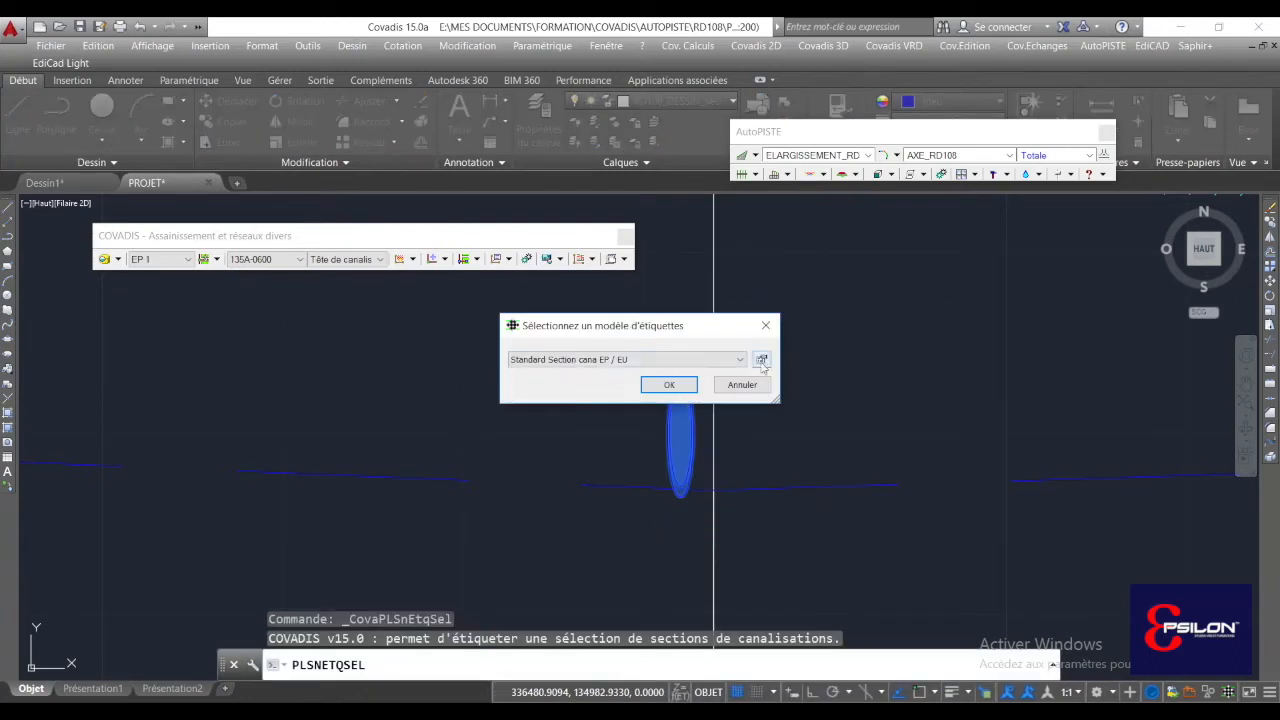
# - Open the Standard Section cana EP / EU label model for editing and review its general, formatting and text settings
pyautogui.click(761, 360)
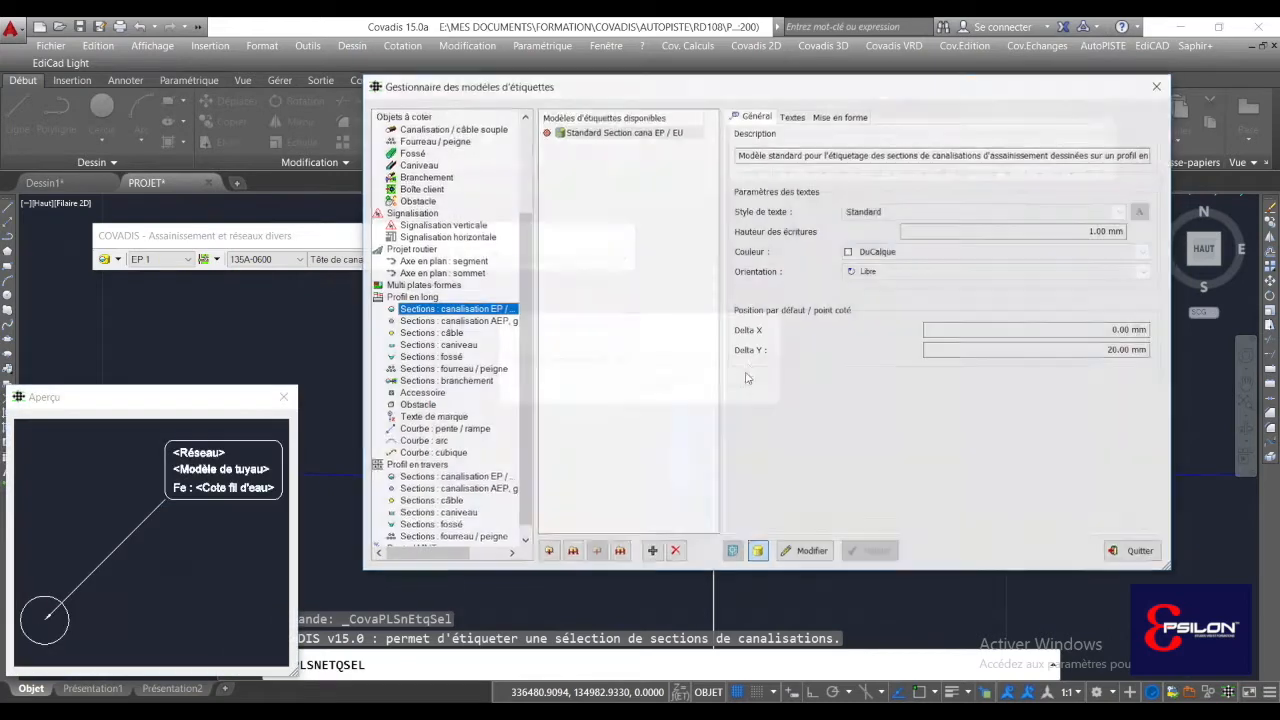
pyautogui.click(797, 557)
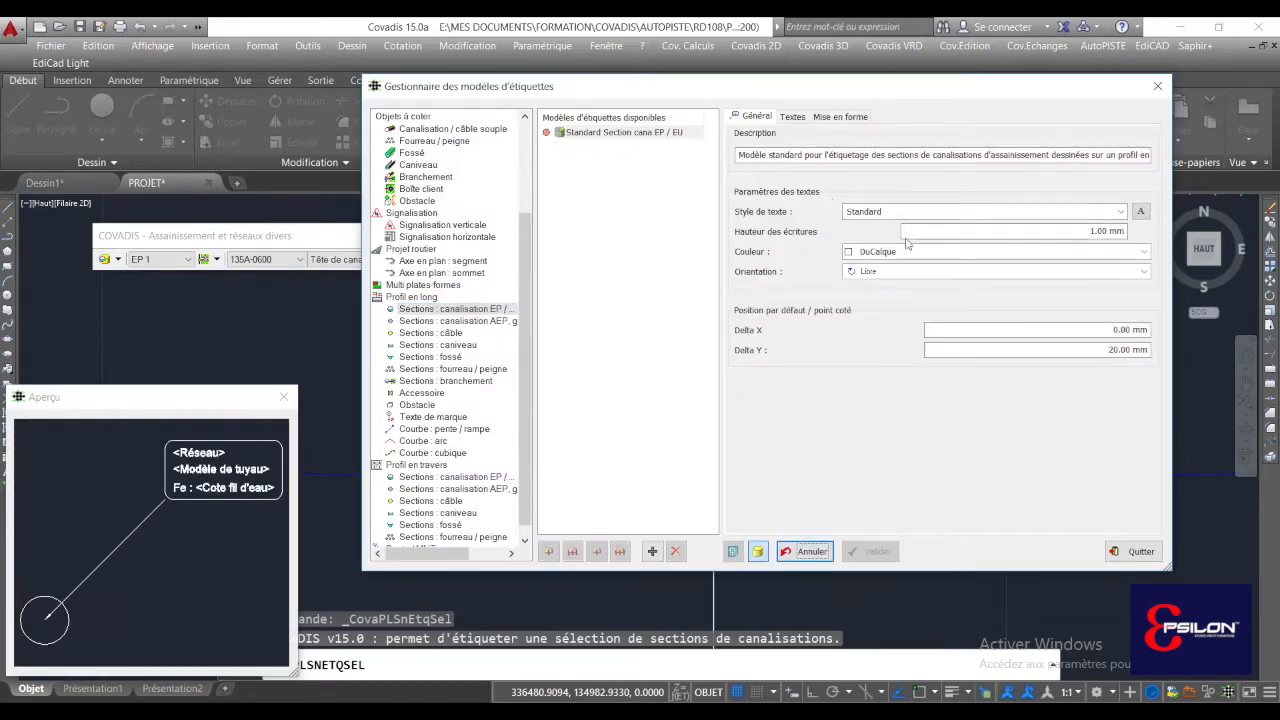
pyautogui.click(832, 118)
pyautogui.click(804, 118)
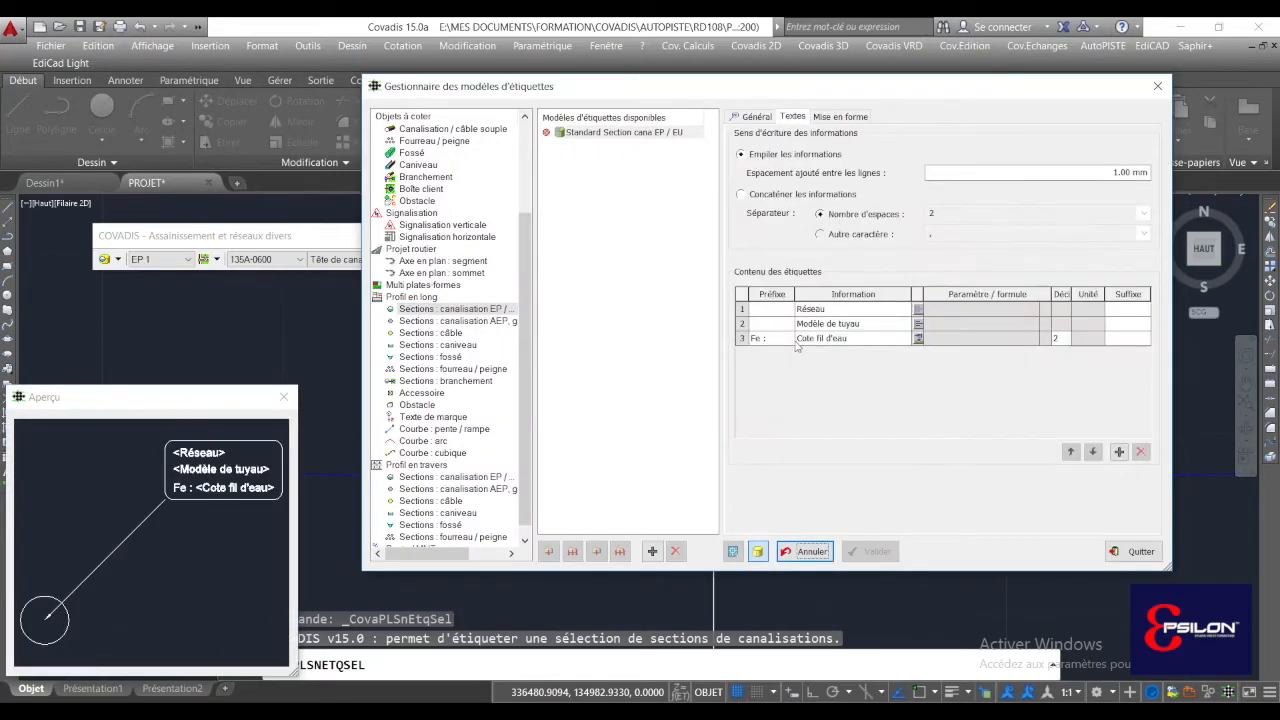
# - Add a fourth content line to the label model, browse its information types, delete the line and close the model manager
pyautogui.click(1119, 451)
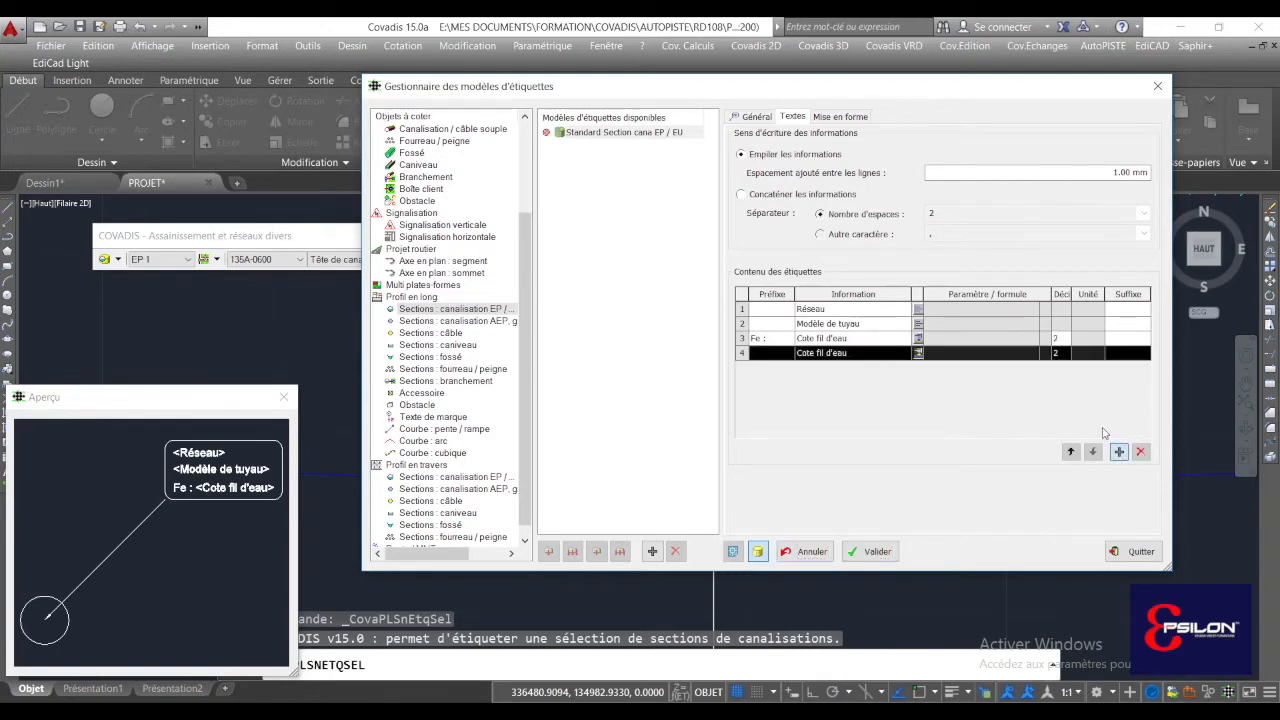
pyautogui.click(850, 353)
pyautogui.click(850, 353)
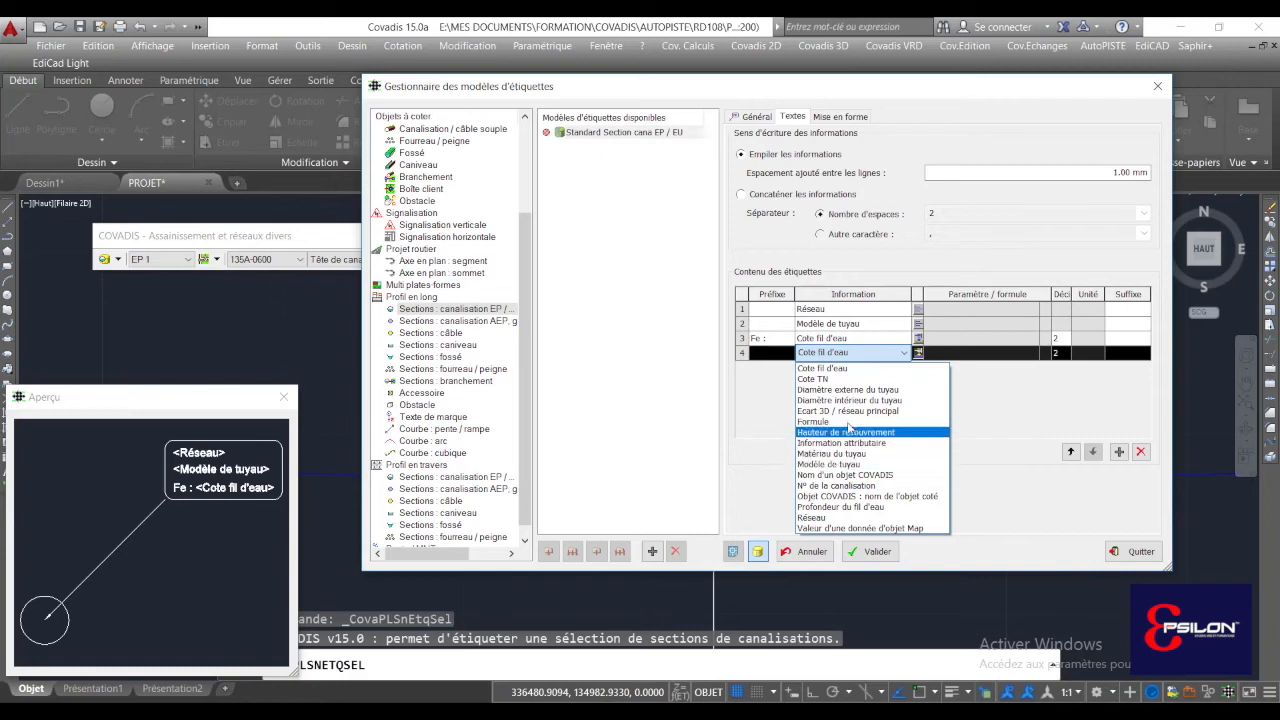
pyautogui.click(999, 384)
pyautogui.click(1141, 455)
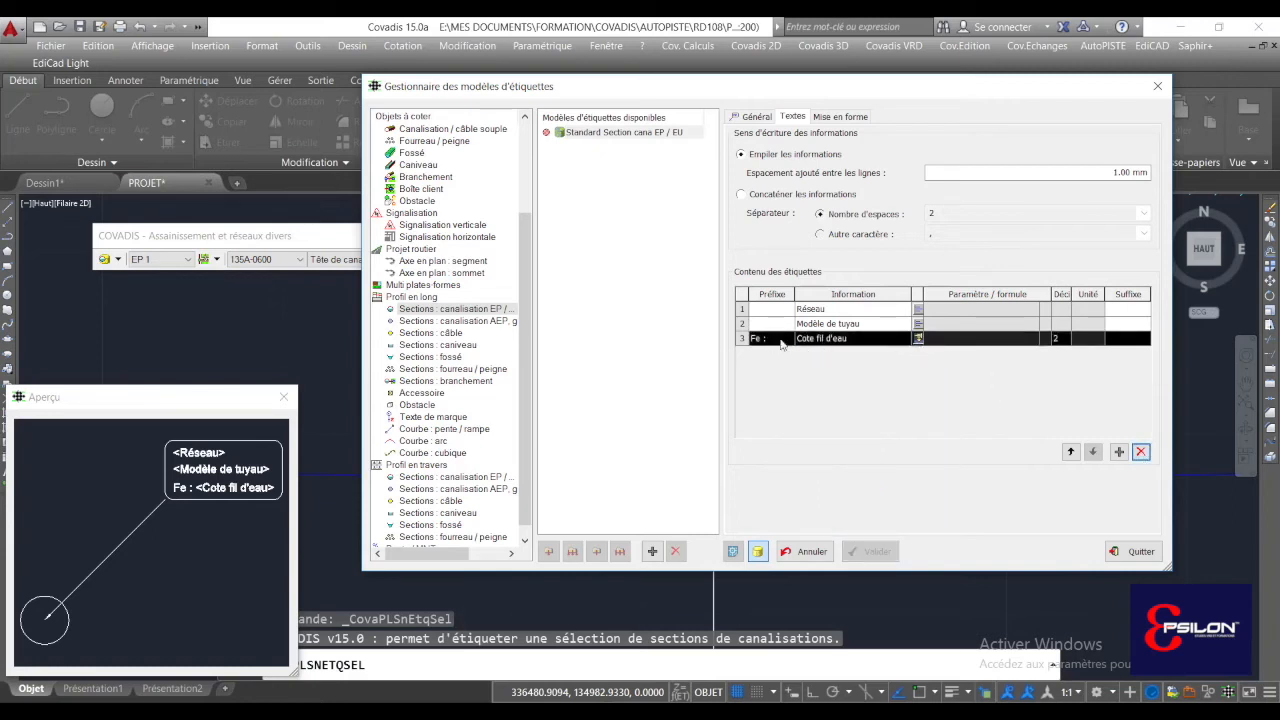
pyautogui.click(1134, 551)
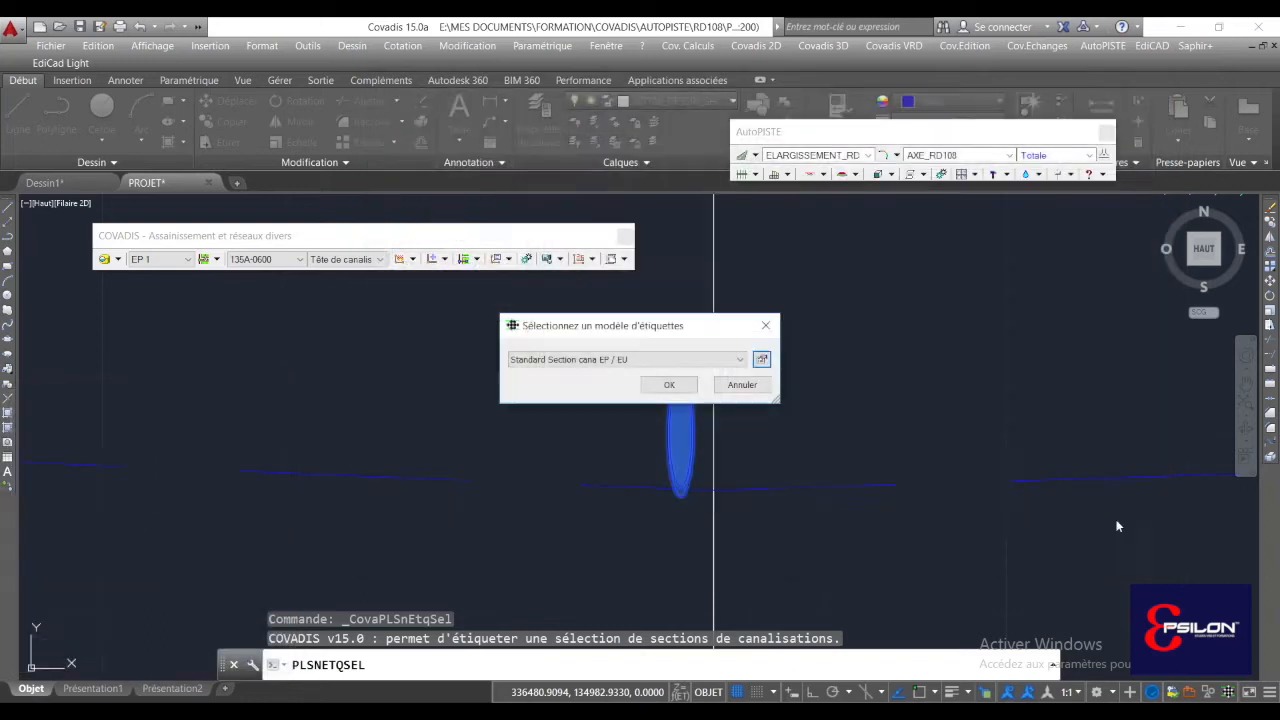
# - Label the pipe section on the profile with the Standard Section cana EP / EU model
pyautogui.click(674, 390)
pyautogui.scroll(-4, 742, 432)
pyautogui.scroll(3, 732, 373)
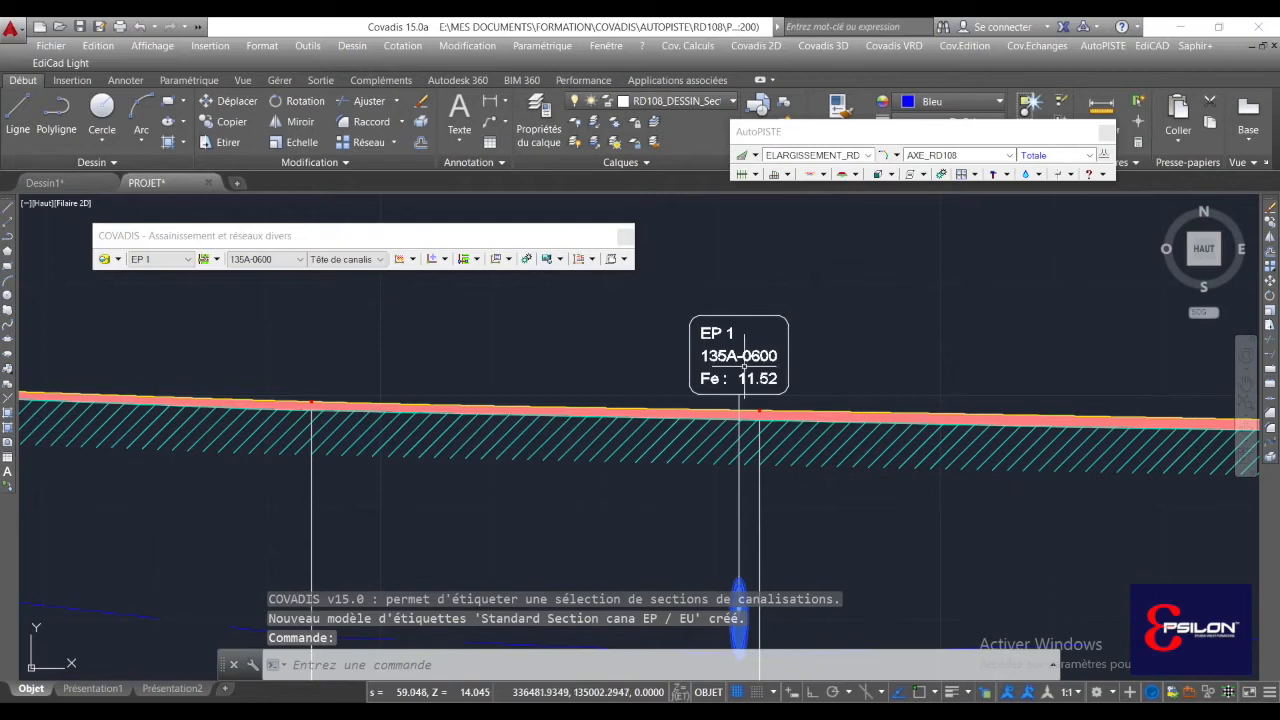
# - Examine the 135A-0300 pipe running alongside the road from node N2 in the plan view
pyautogui.scroll(-11, 843, 334)
pyautogui.moveTo(893, 478); pyautogui.dragTo(904, 341, button='middle')
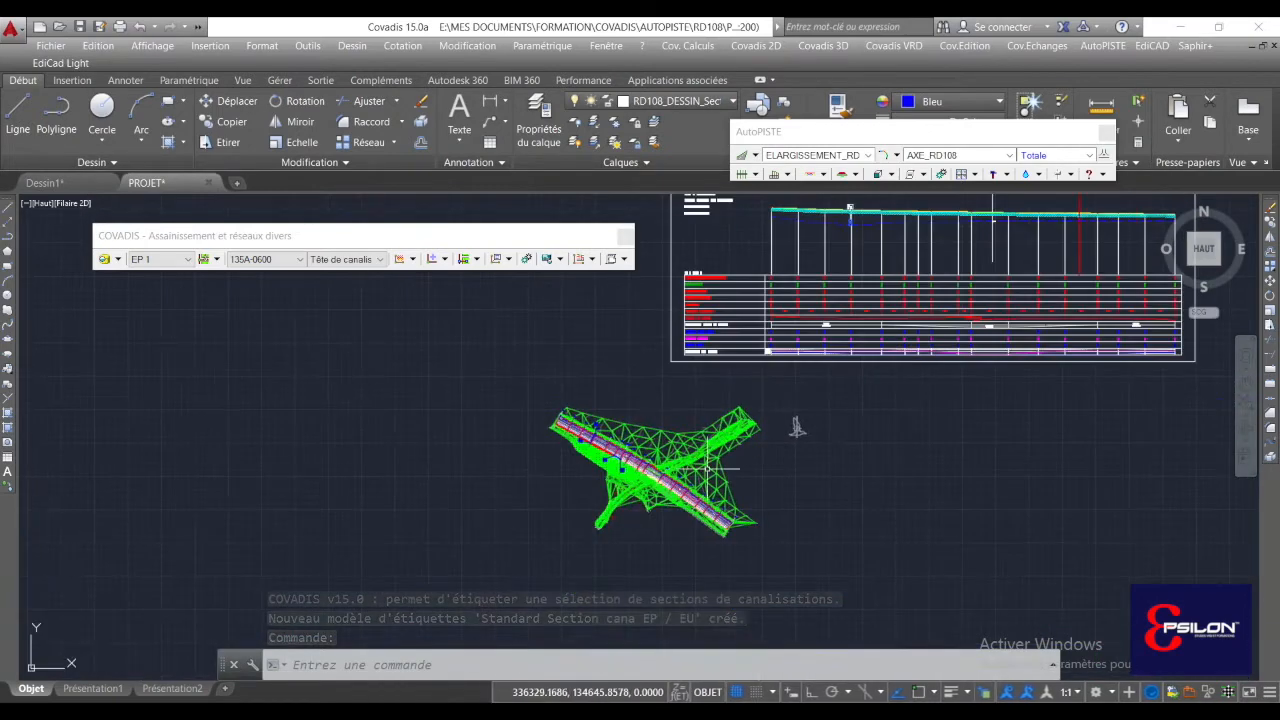
pyautogui.press('Escape')
pyautogui.scroll(3, 707, 467)
pyautogui.scroll(5, 600, 440)
pyautogui.scroll(6, 650, 430)
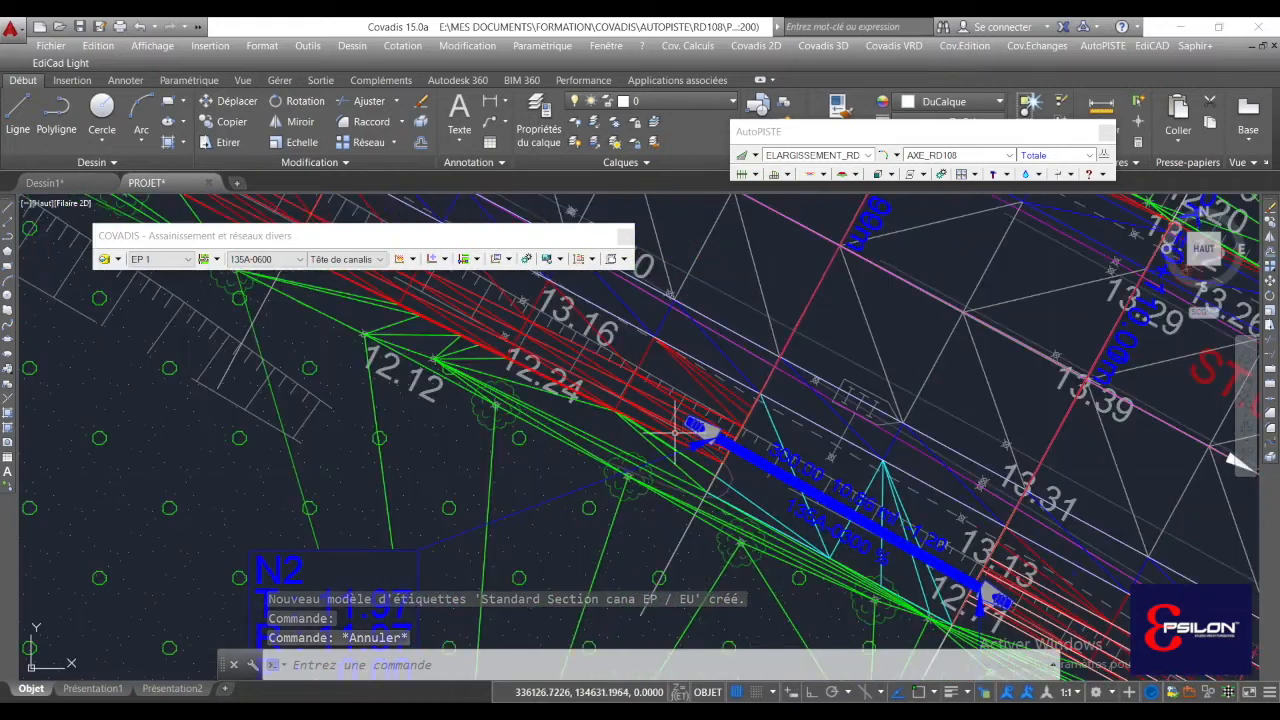
pyautogui.moveTo(675, 431); pyautogui.dragTo(618, 364, button='middle')
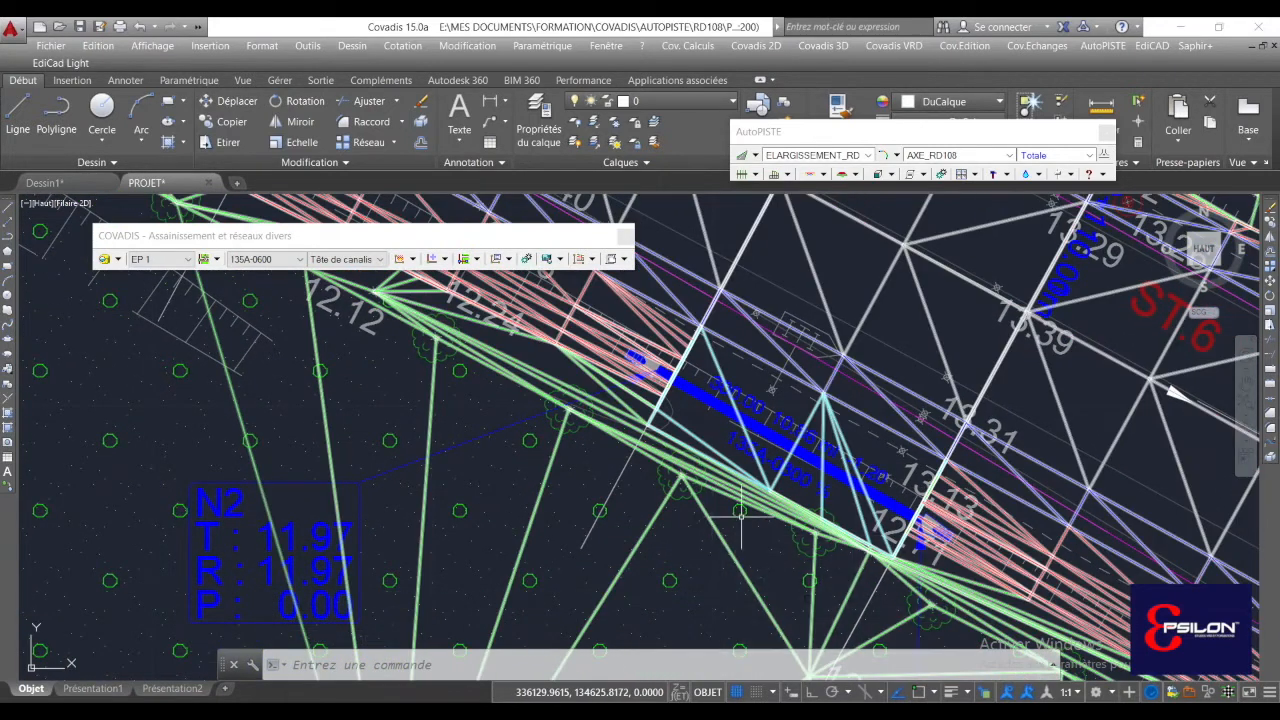
# - Open the AXE_RD108 longitudinal profile for editing and bring up its network settings
pyautogui.scroll(-2, 735, 505)
pyautogui.scroll(-6, 724, 486)
pyautogui.scroll(-3, 917, 370)
pyautogui.moveTo(1080, 215); pyautogui.dragTo(912, 398, button='middle')
pyautogui.scroll(5, 915, 398)
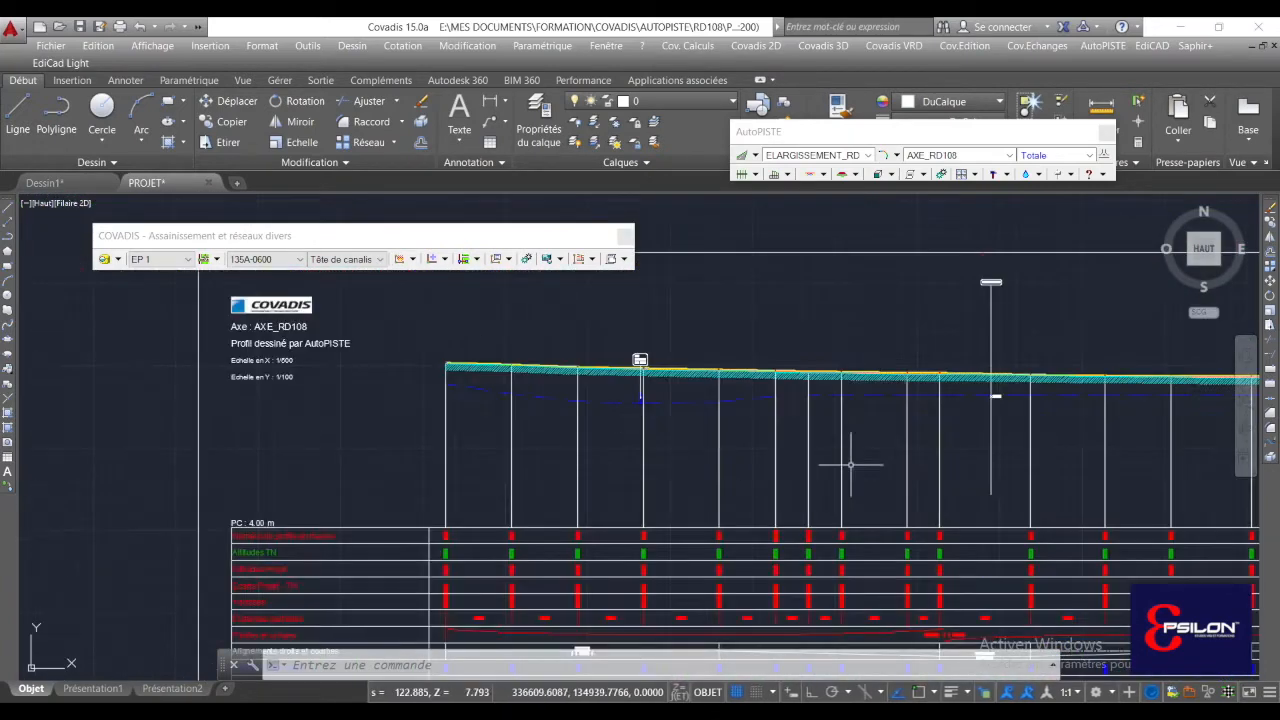
pyautogui.click(829, 443)
pyautogui.rightClick(843, 450)
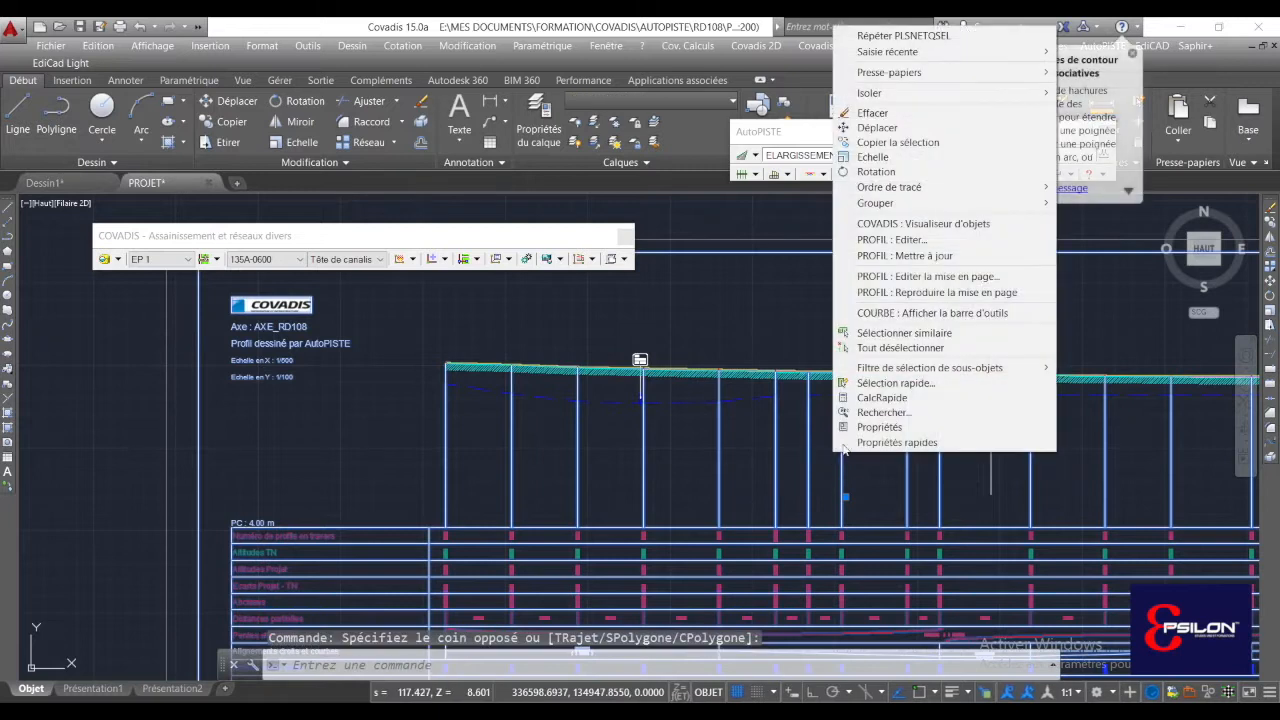
pyautogui.click(906, 244)
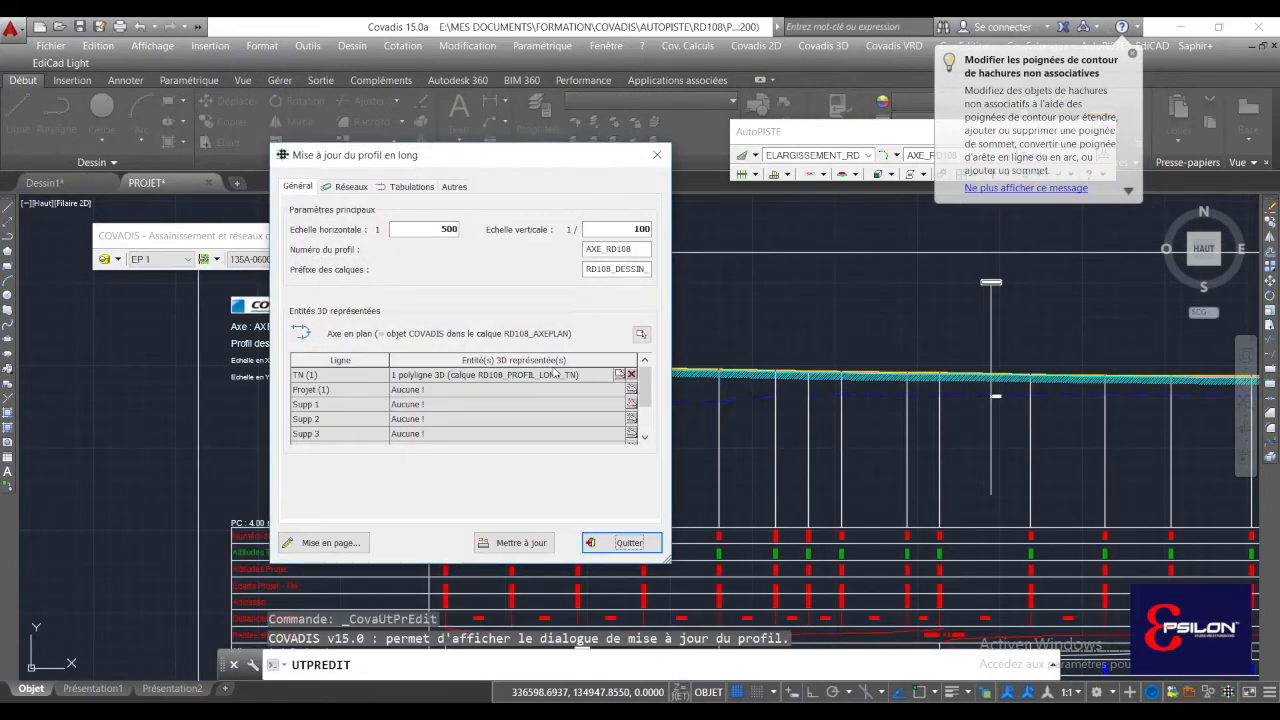
pyautogui.click(350, 187)
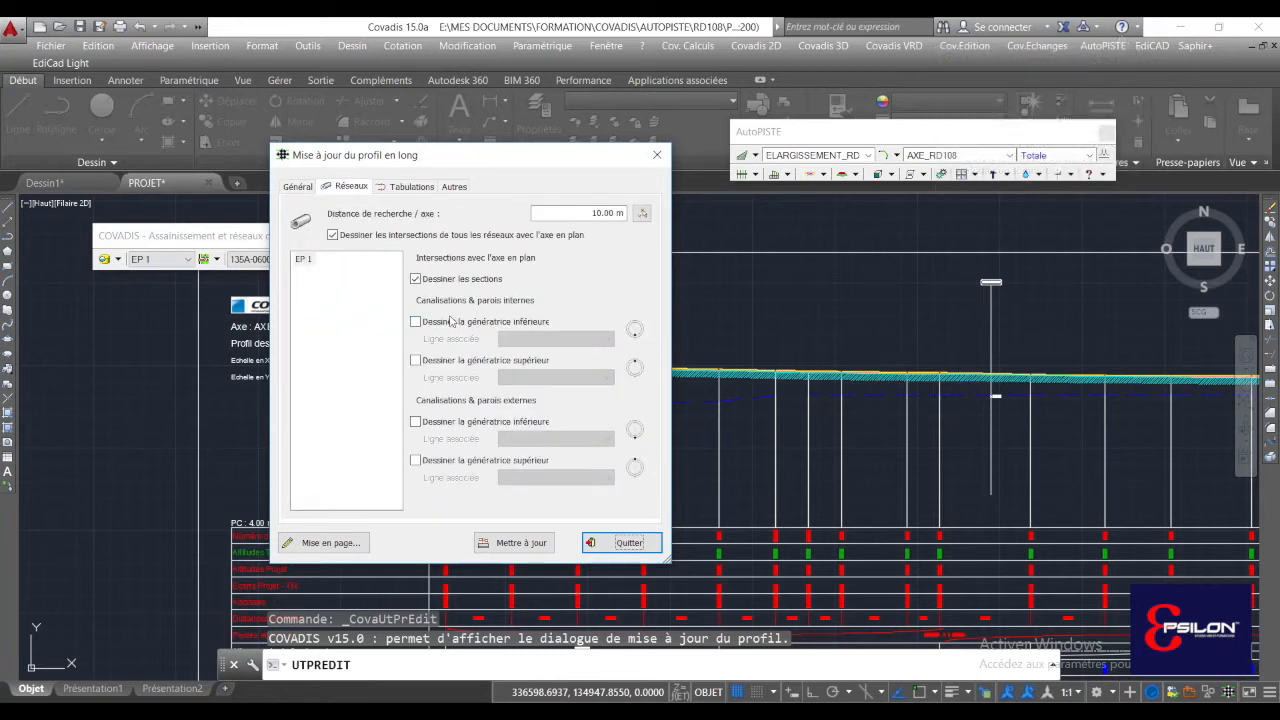
# - For network EP 1, enable the lower and upper generatrices of both internal and external pipe walls, and check the represented 3D entities
pyautogui.click(304, 259)
pyautogui.click(415, 322)
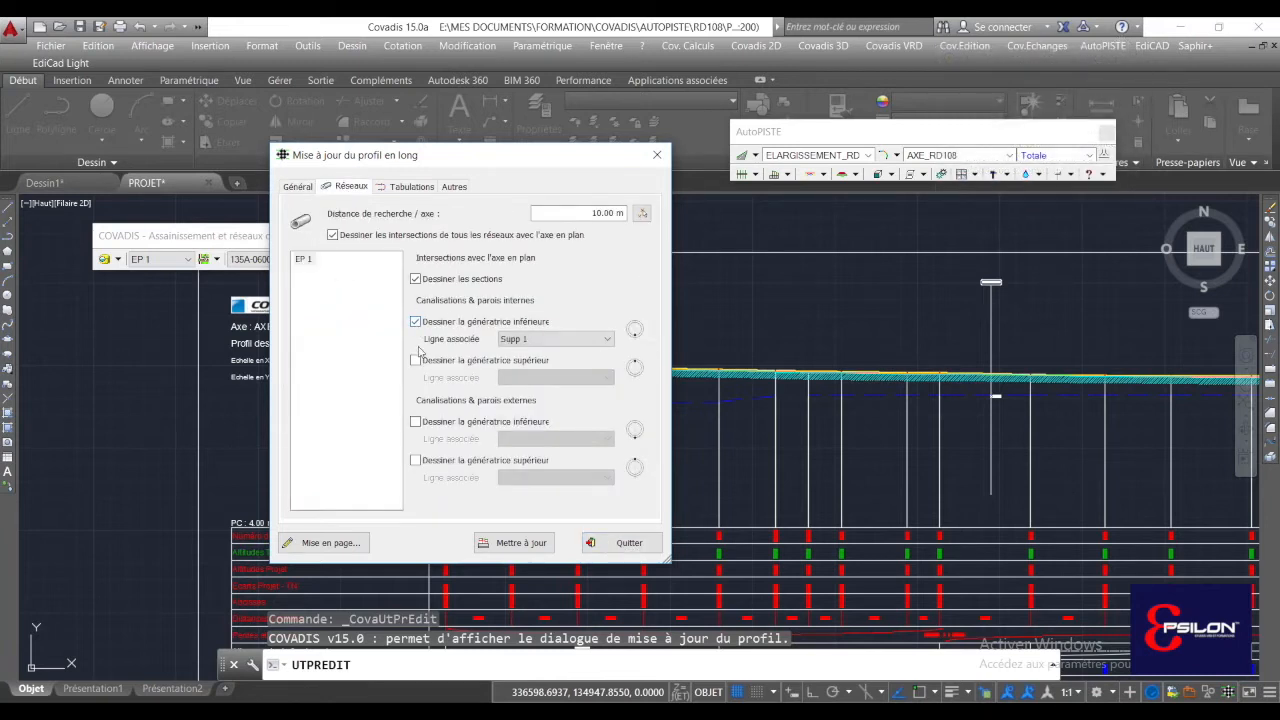
pyautogui.click(416, 361)
pyautogui.click(416, 423)
pyautogui.click(416, 461)
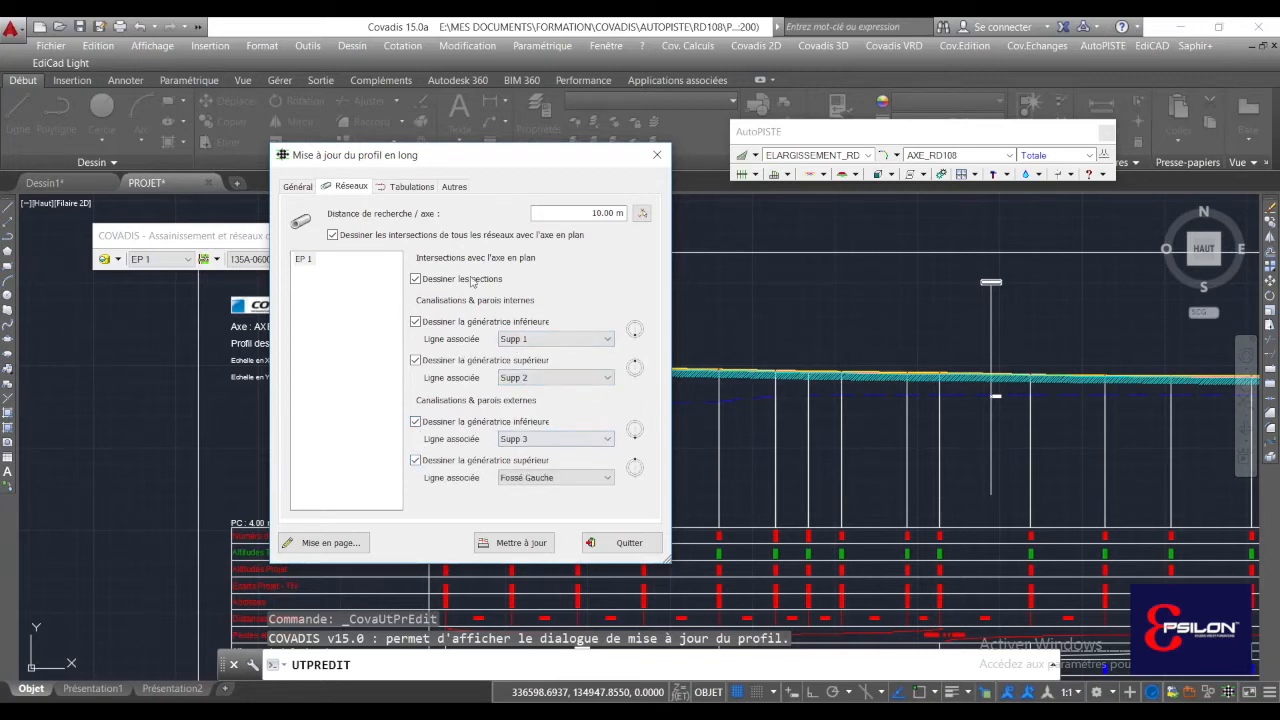
pyautogui.click(298, 187)
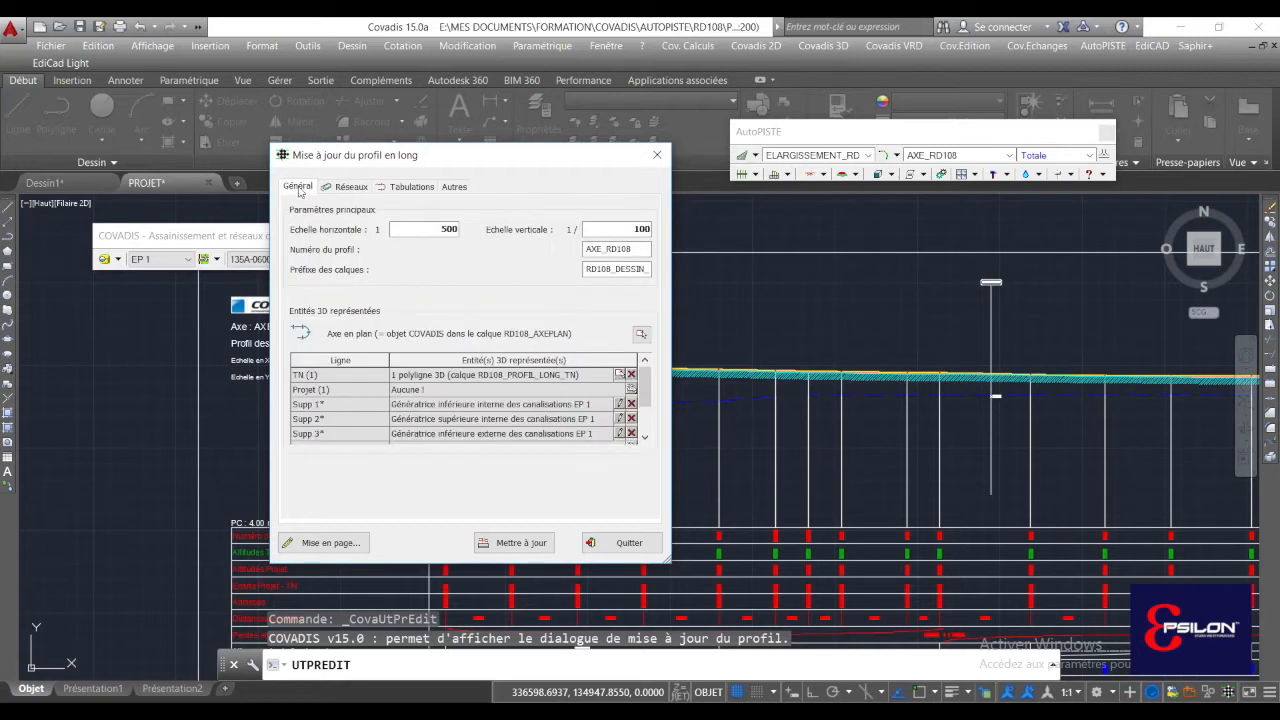
# - Add four new curves to the curves and leader lines in the profile's page layout settings
pyautogui.click(326, 545)
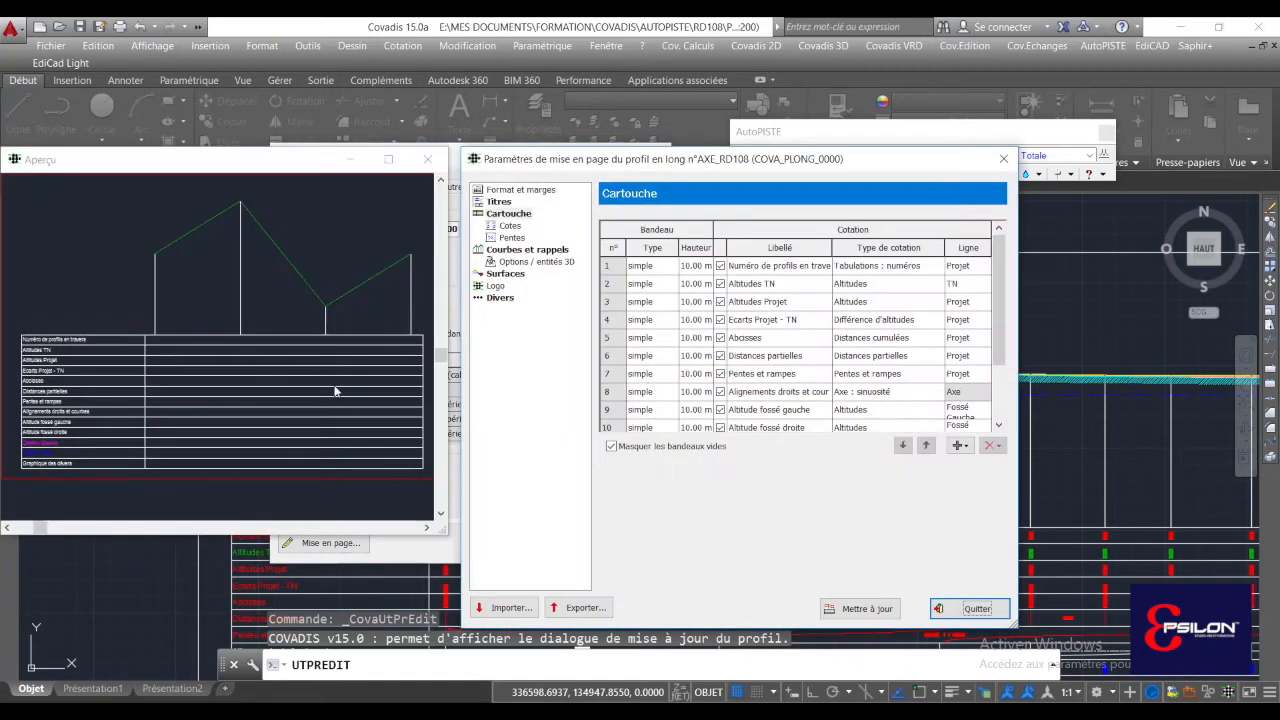
pyautogui.click(534, 250)
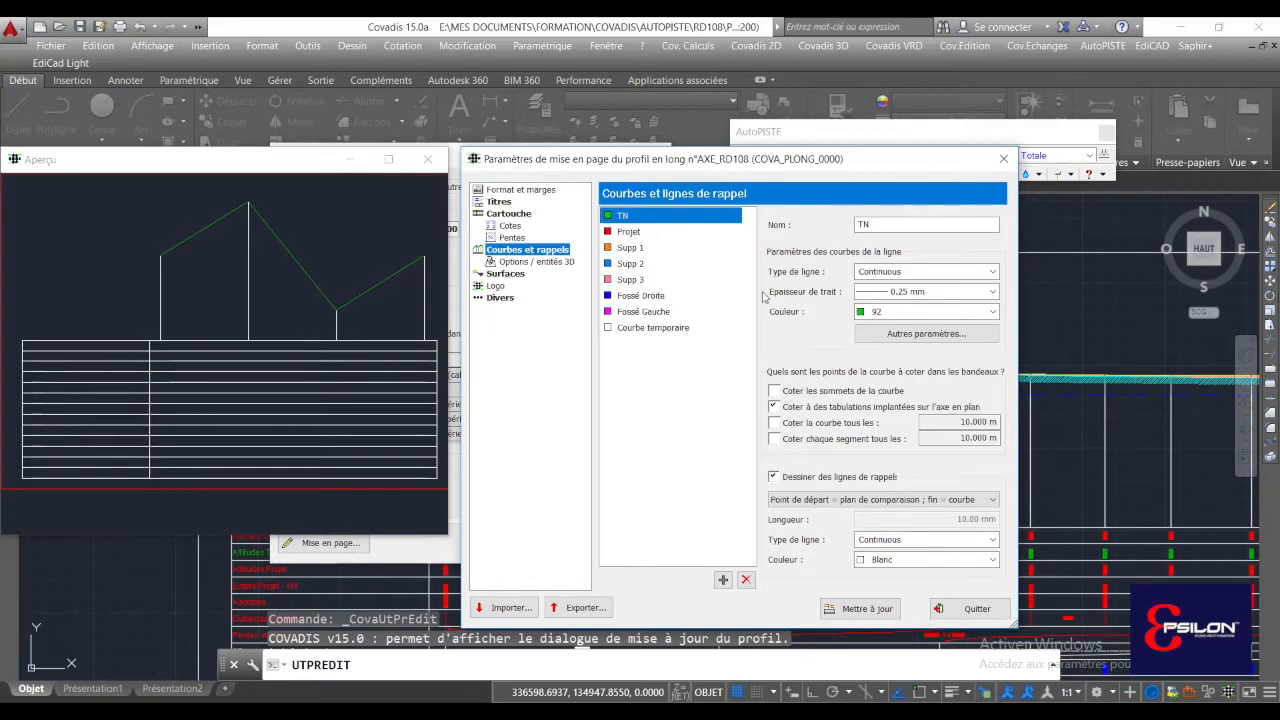
pyautogui.click(722, 580)
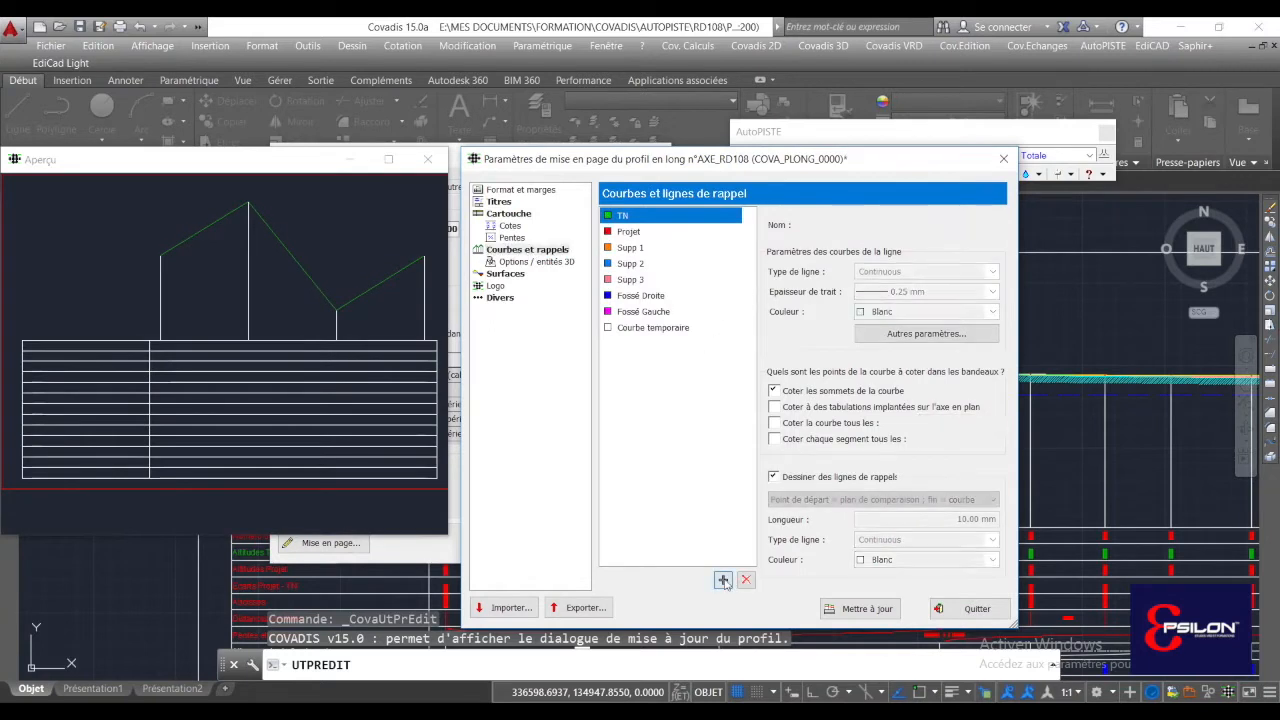
pyautogui.click(722, 580)
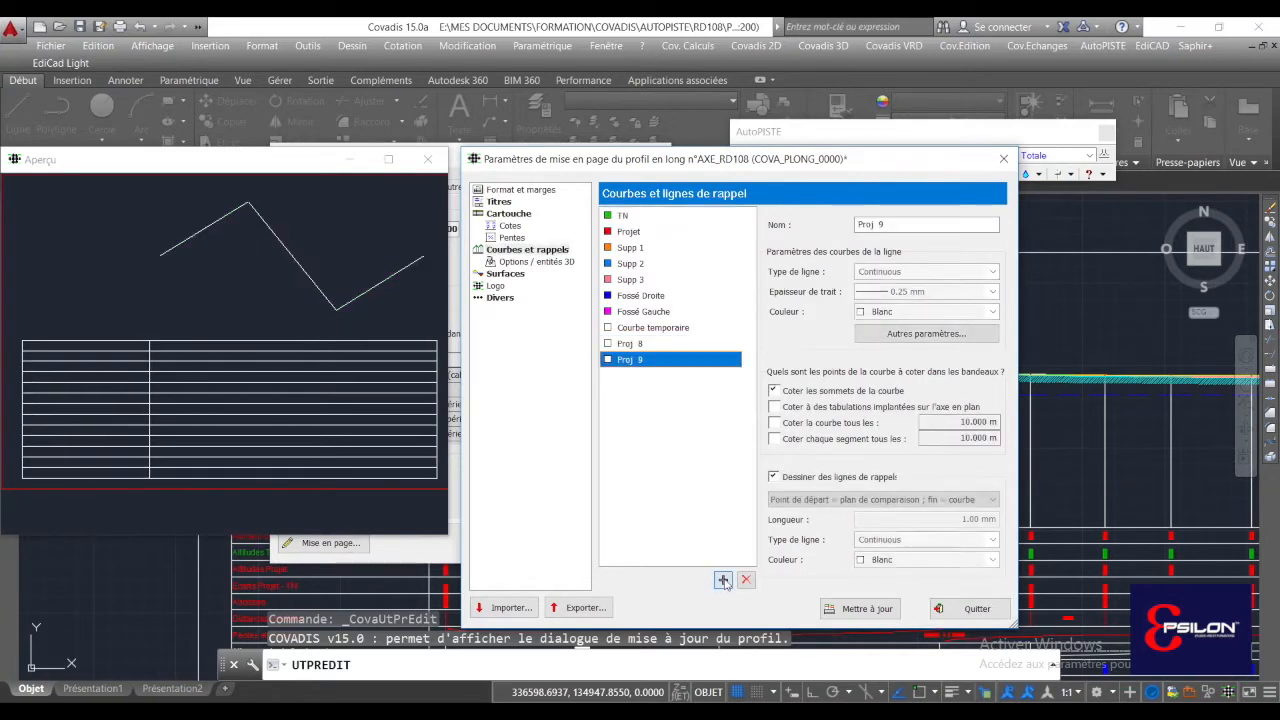
pyautogui.click(722, 580)
pyautogui.click(722, 580)
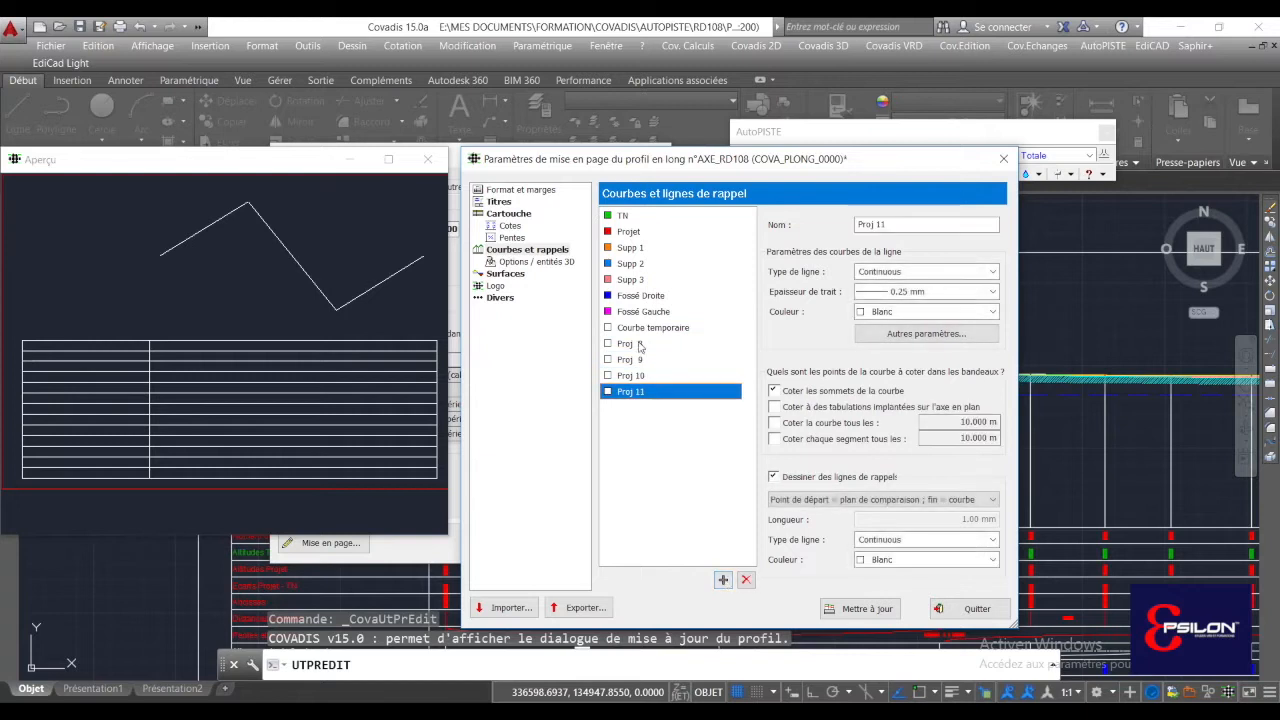
# - Rename the first new curve, Proj 8, as Fe cana sup int and set its colour to Bleu
pyautogui.click(630, 343)
pyautogui.moveTo(893, 226); pyautogui.dragTo(770, 251)
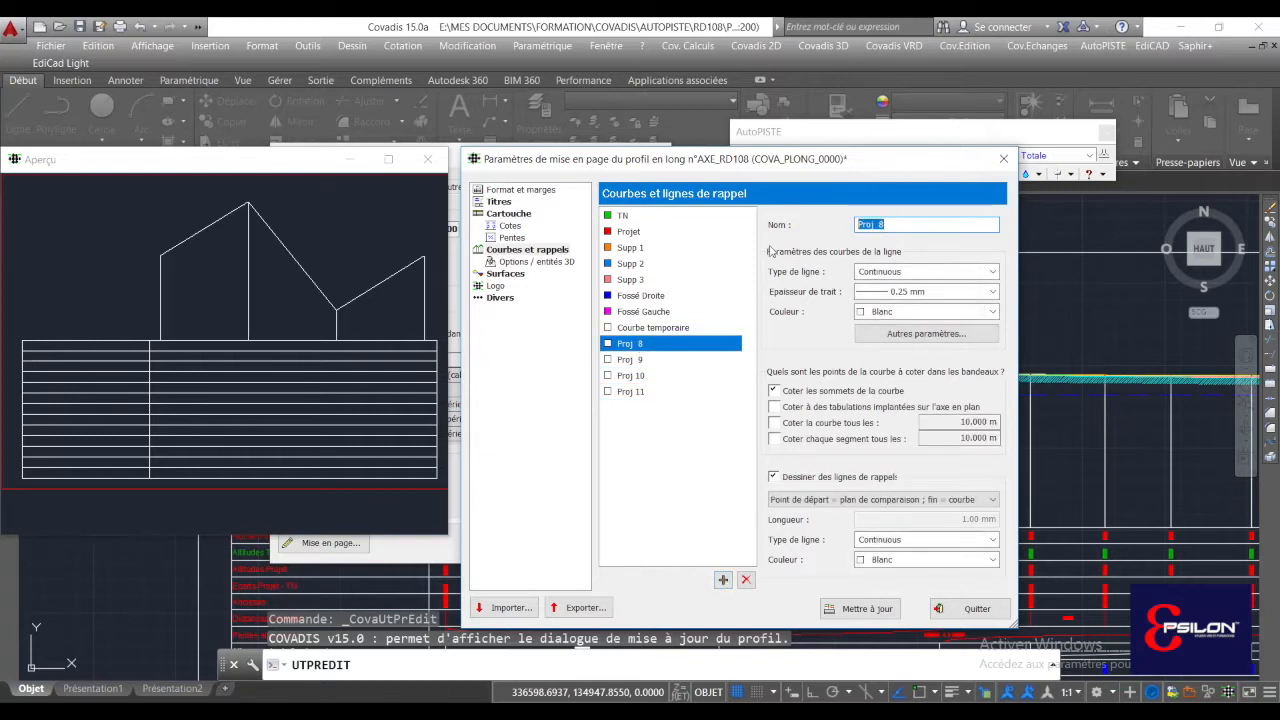
pyautogui.write('D')
pyautogui.press('BackSpace')
pyautogui.write('Fe cana sup int')
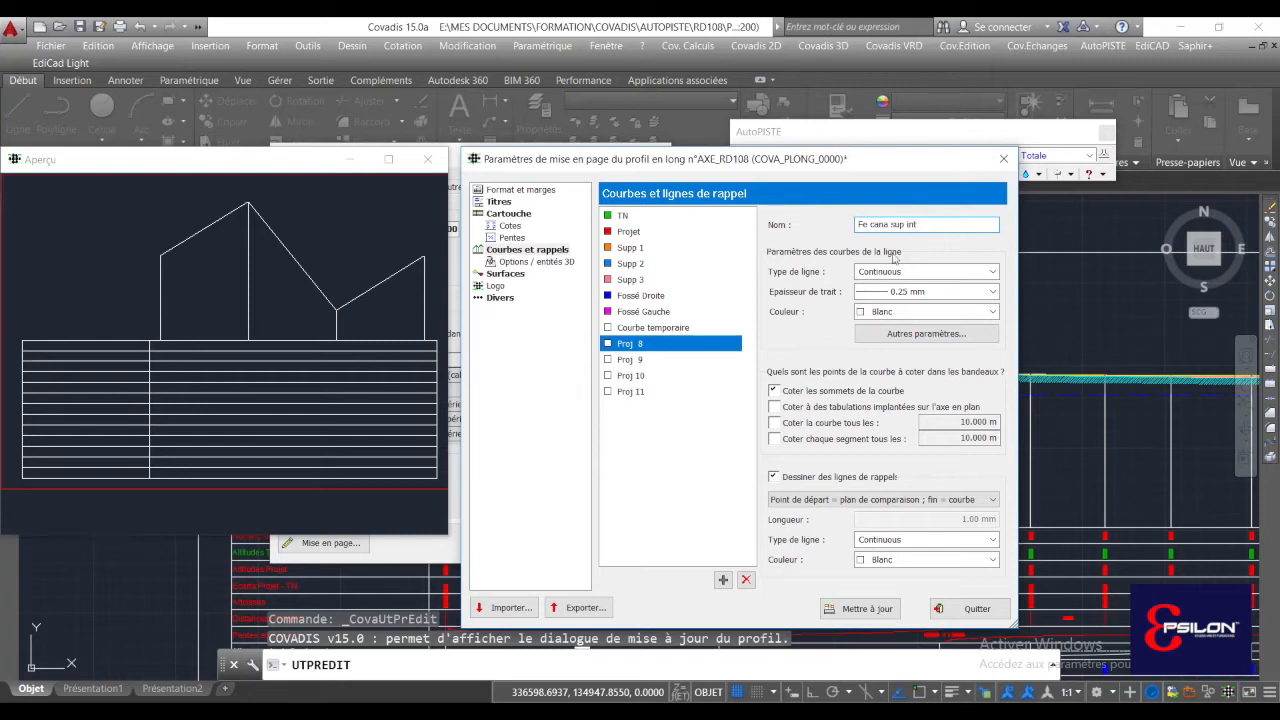
pyautogui.click(925, 311)
pyautogui.click(920, 364)
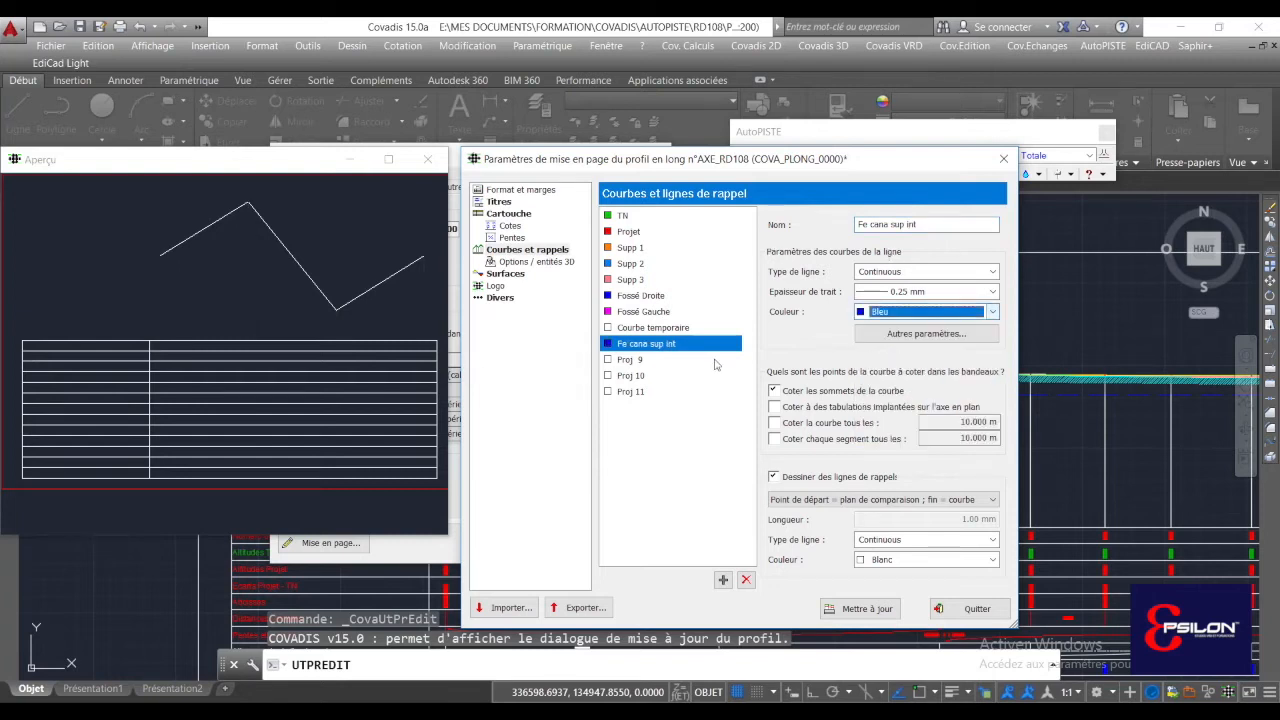
# - Rename the second new curve, Proj 9, as Fe cana sup ext and set its colour to Bleu
pyautogui.click(643, 362)
pyautogui.press('Tab')
pyautogui.write('Fe c')
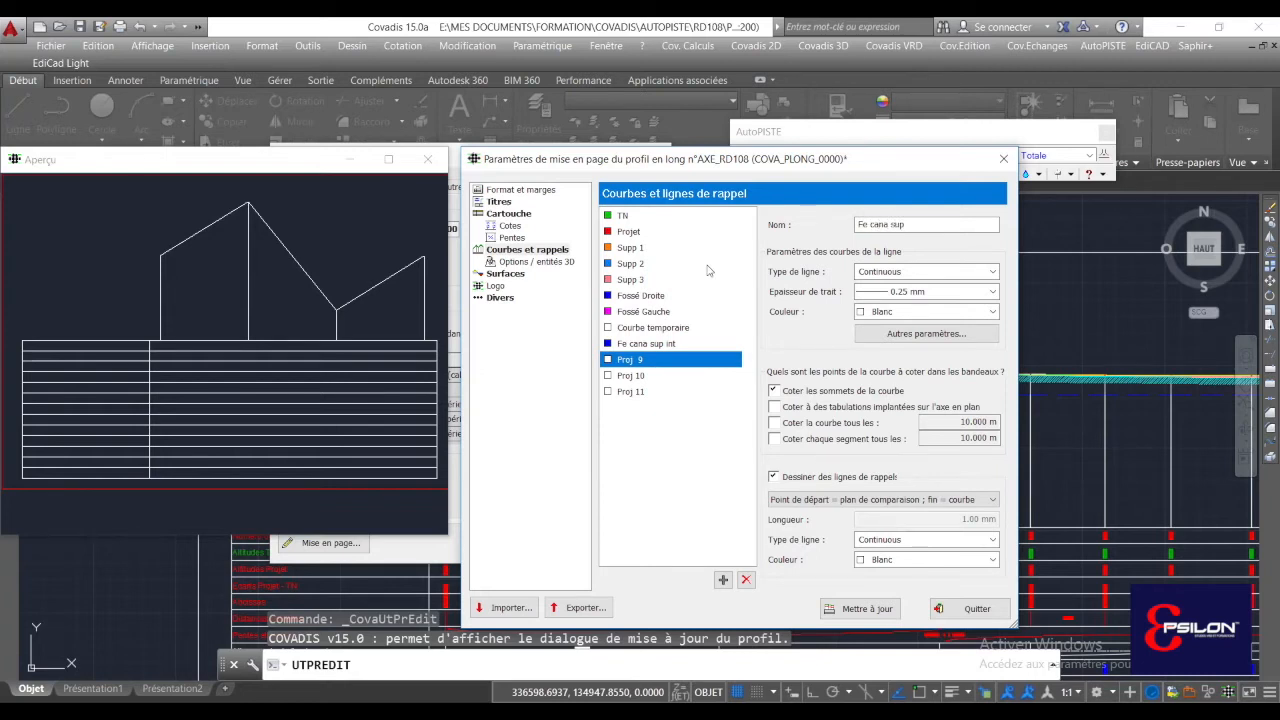
pyautogui.write('ana sup ext')
pyautogui.click(930, 311)
pyautogui.click(905, 370)
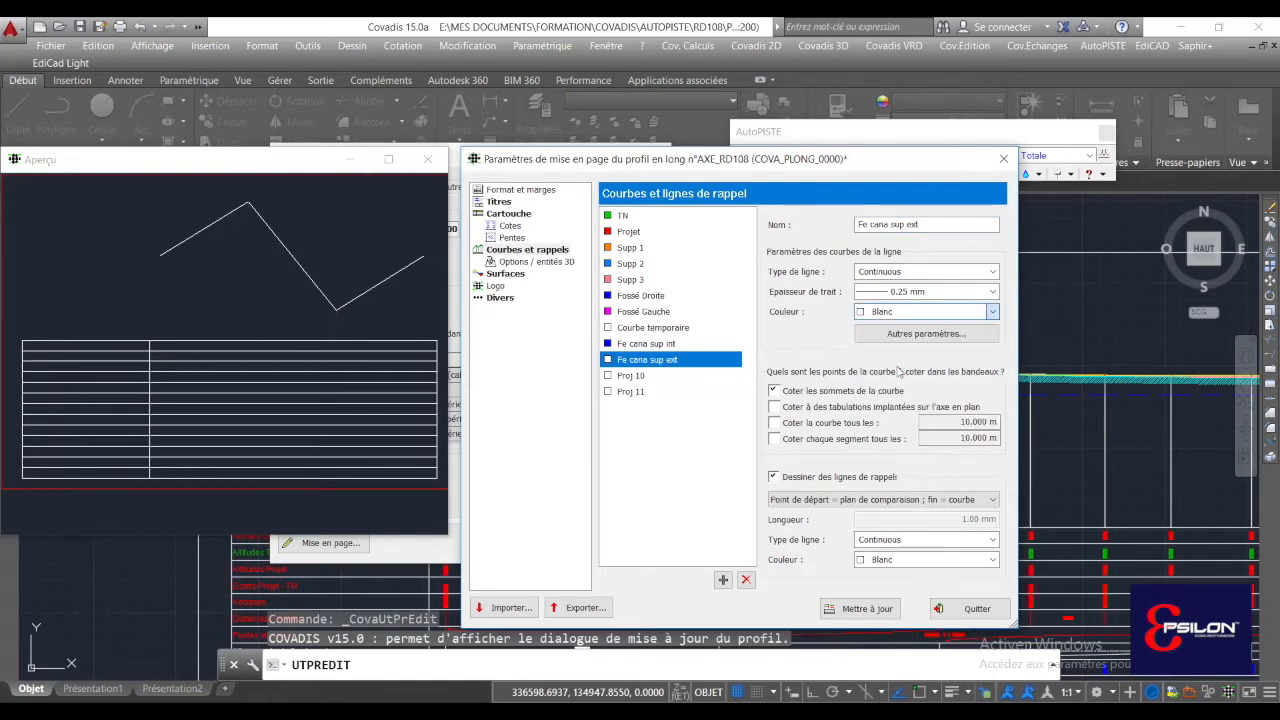
# - Rename the third new curve, Proj 10, as Fe cana inf int and set its colour to Bleu
pyautogui.click(659, 378)
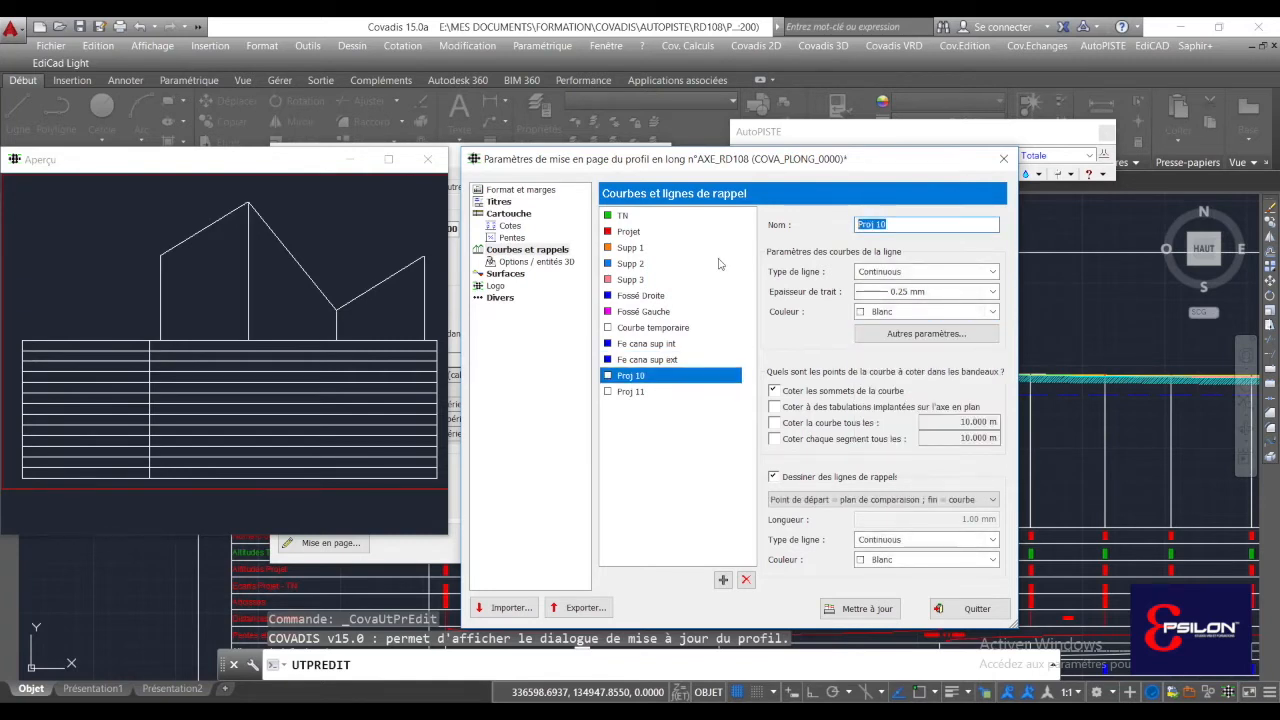
pyautogui.write('F')
pyautogui.click(925, 311)
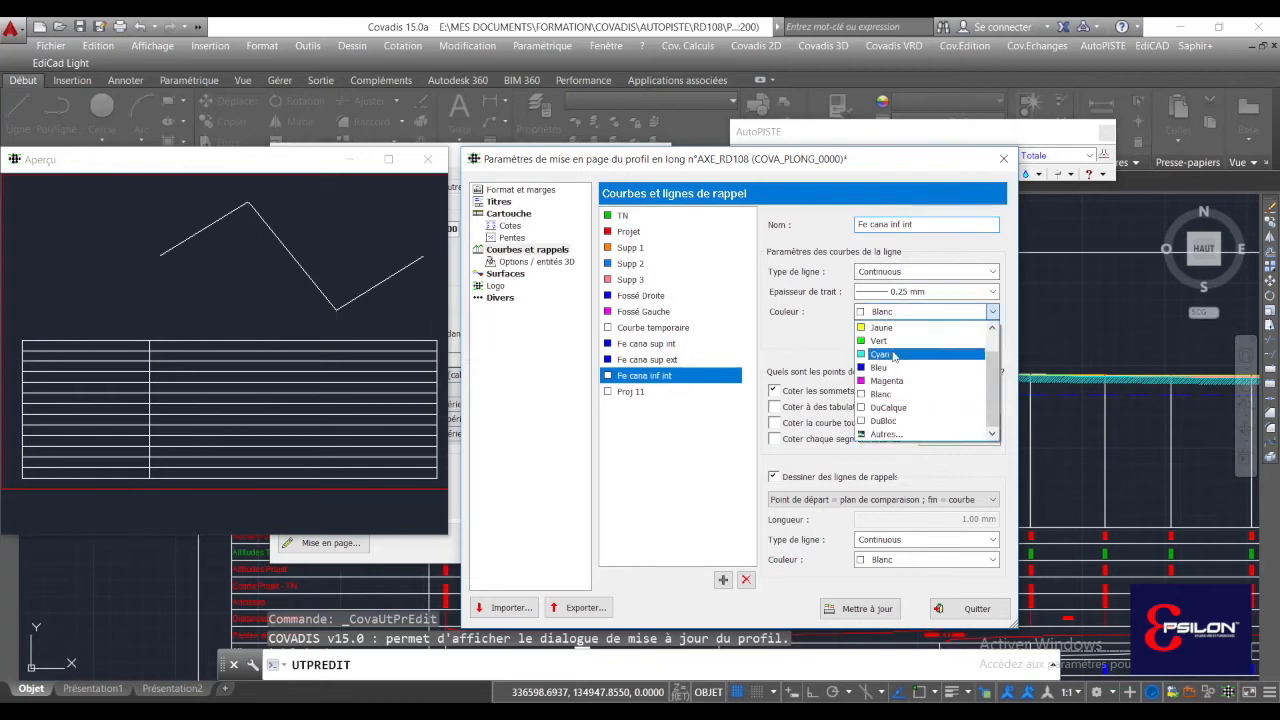
pyautogui.click(900, 356)
# - Rename the fourth new curve, Proj 11, as Fe cana inf ext and set its colour to Bleu
pyautogui.click(649, 394)
pyautogui.press('Tab')
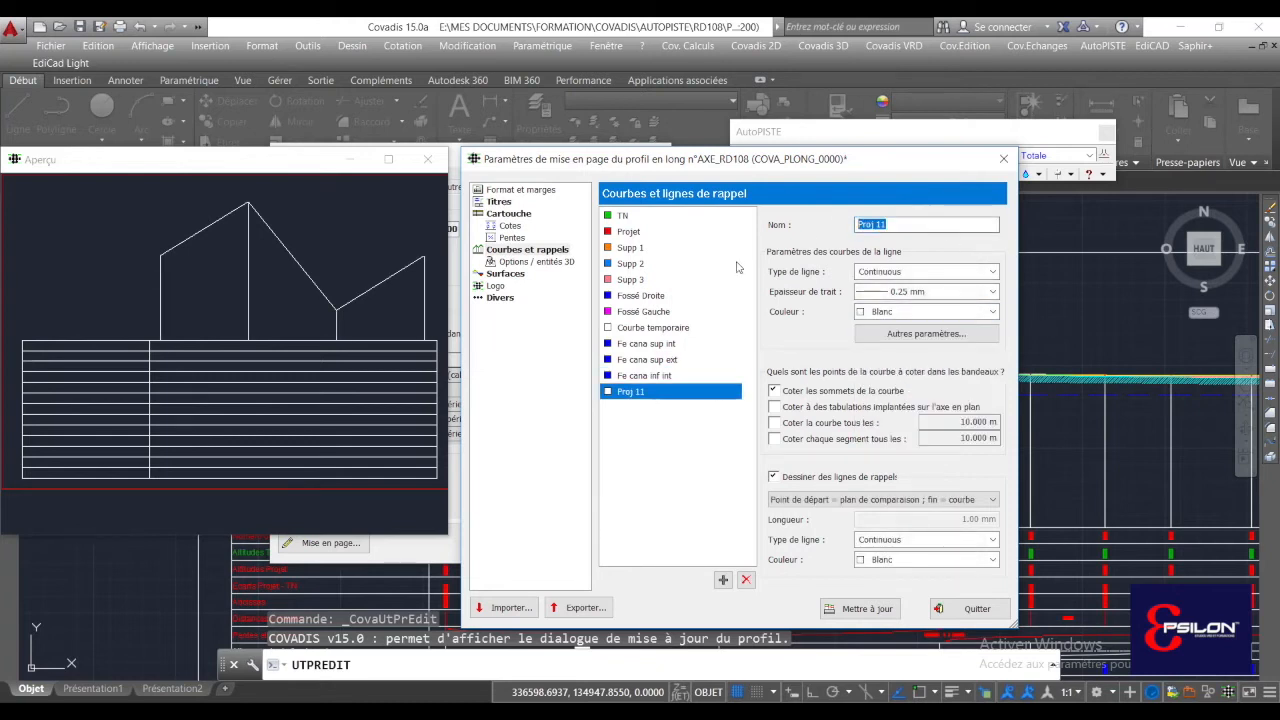
pyautogui.write('F')
pyautogui.click(925, 311)
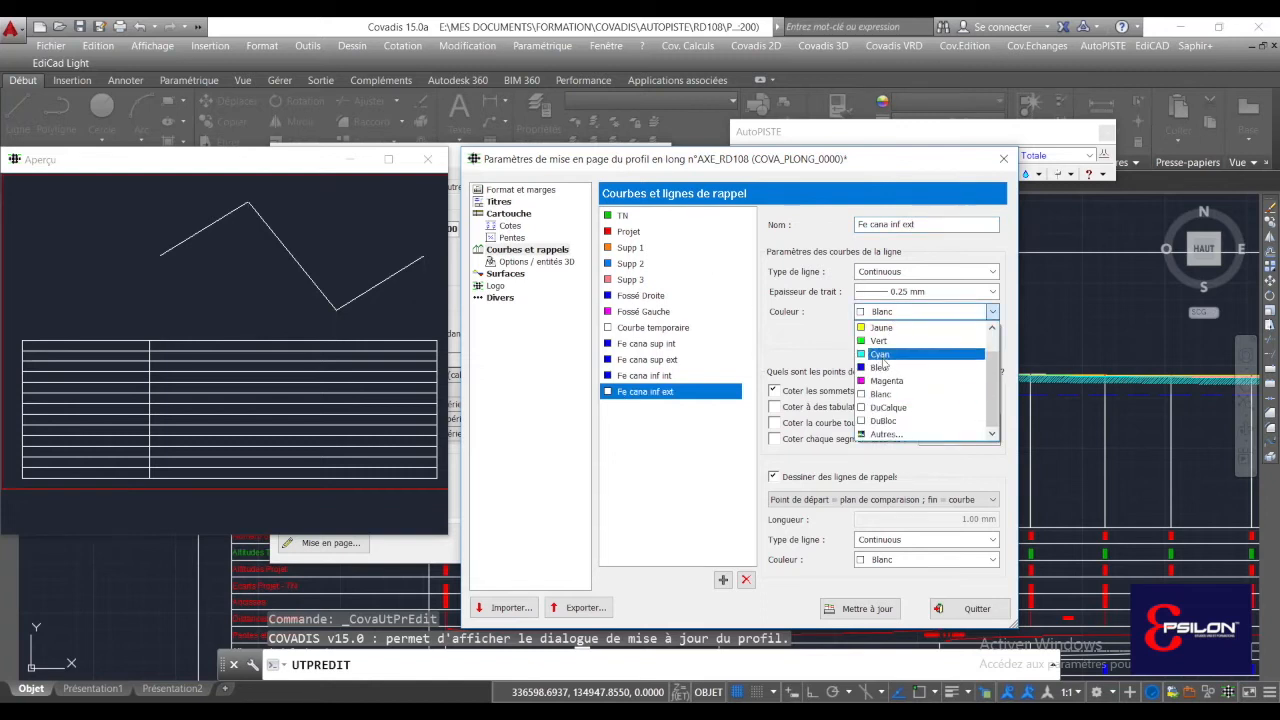
pyautogui.click(900, 357)
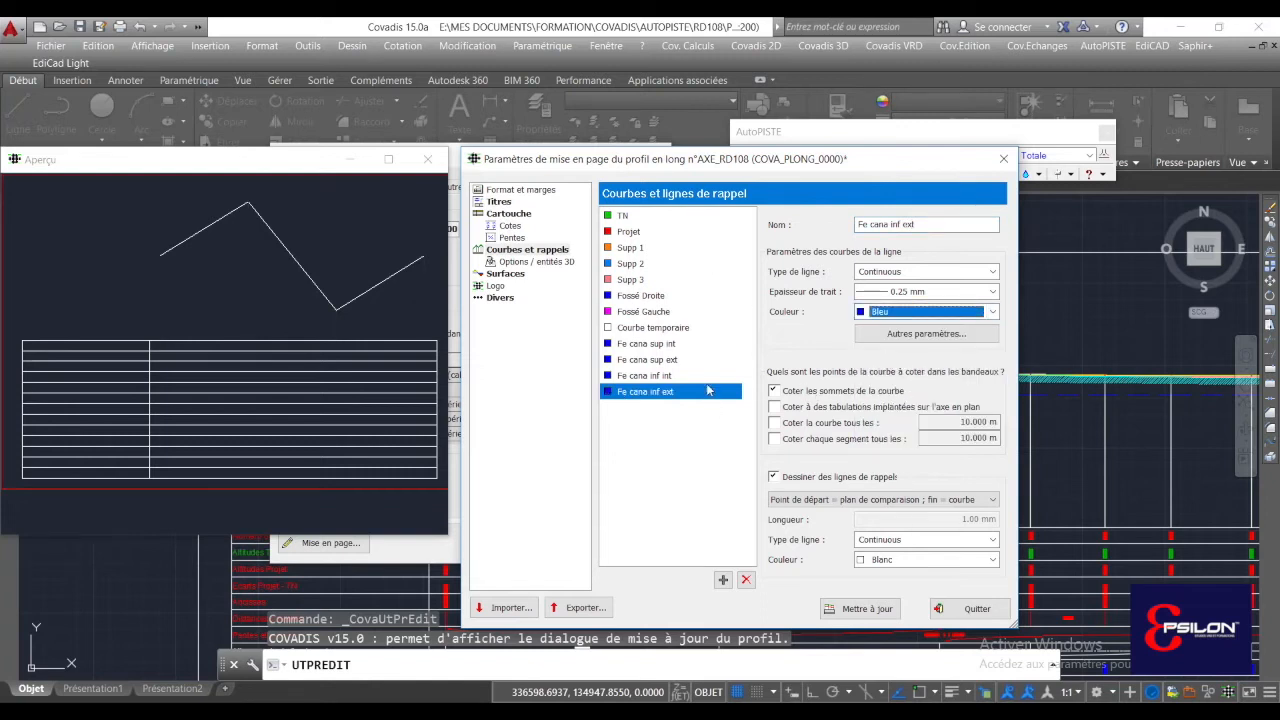
# - Set the line type of the Fe cana inf int and Fe cana sup int curves to CACHE and apply the page layout settings
pyautogui.click(670, 376)
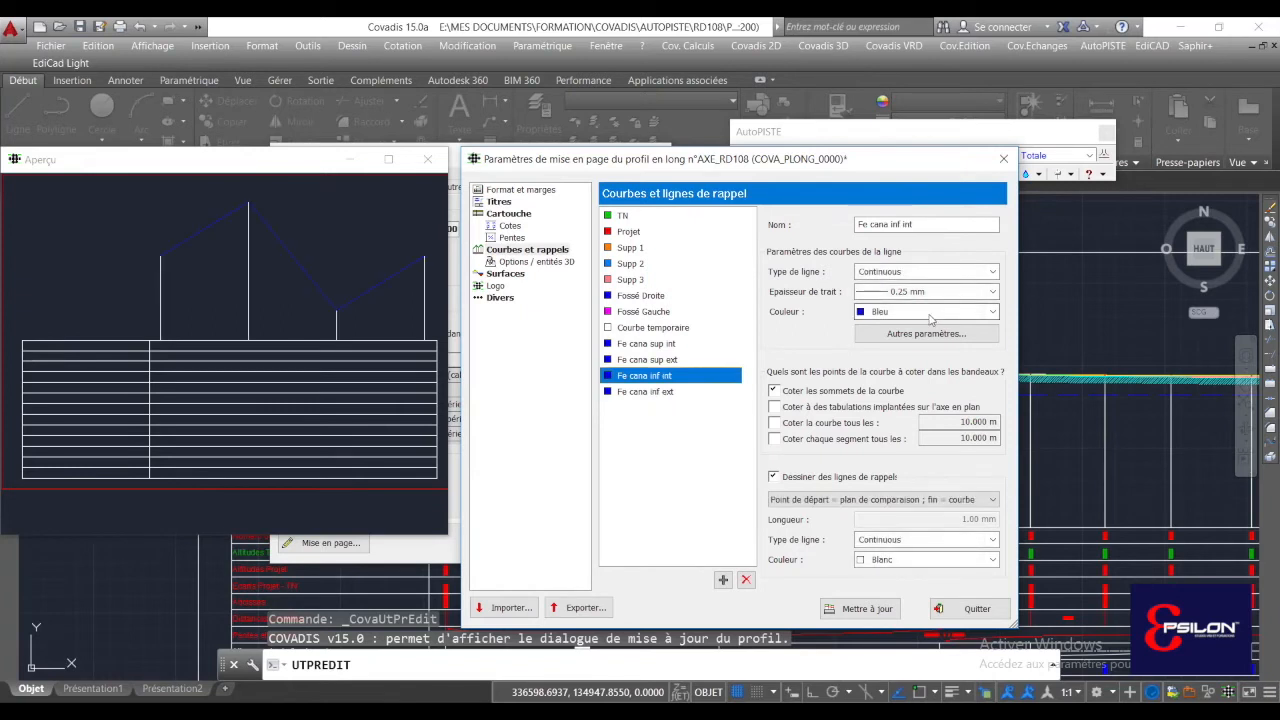
pyautogui.click(925, 271)
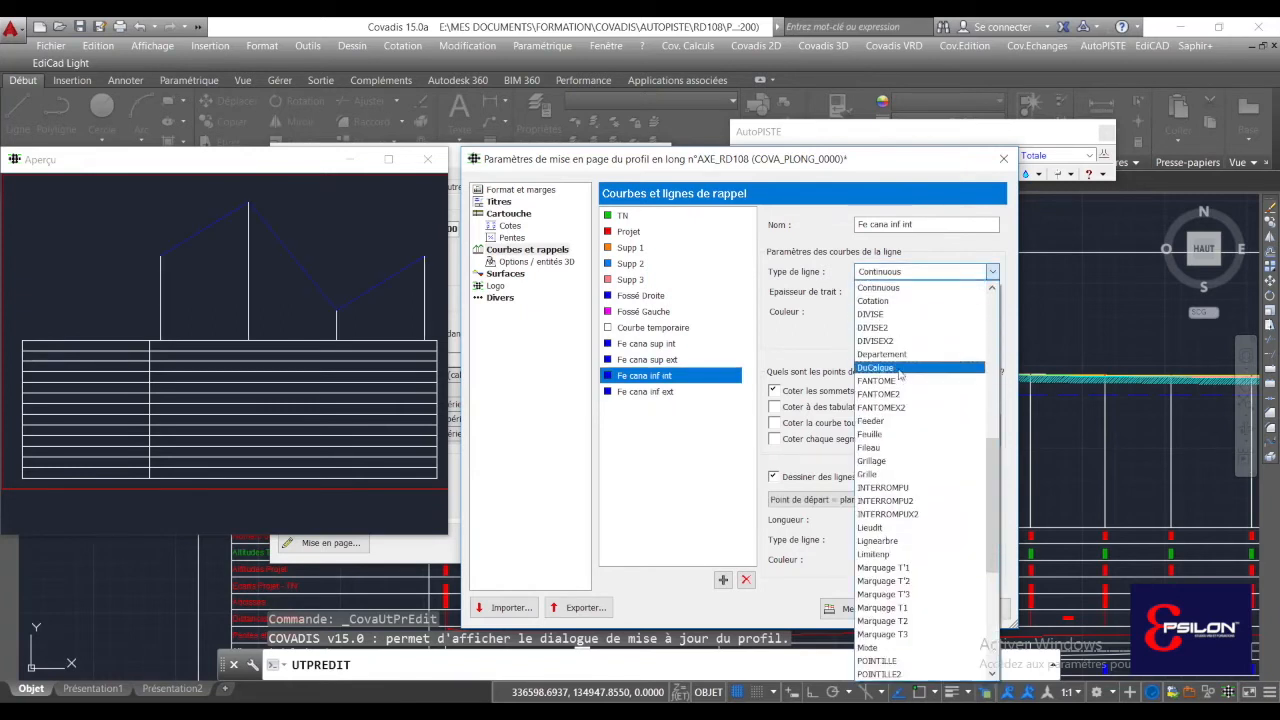
pyautogui.click(880, 288)
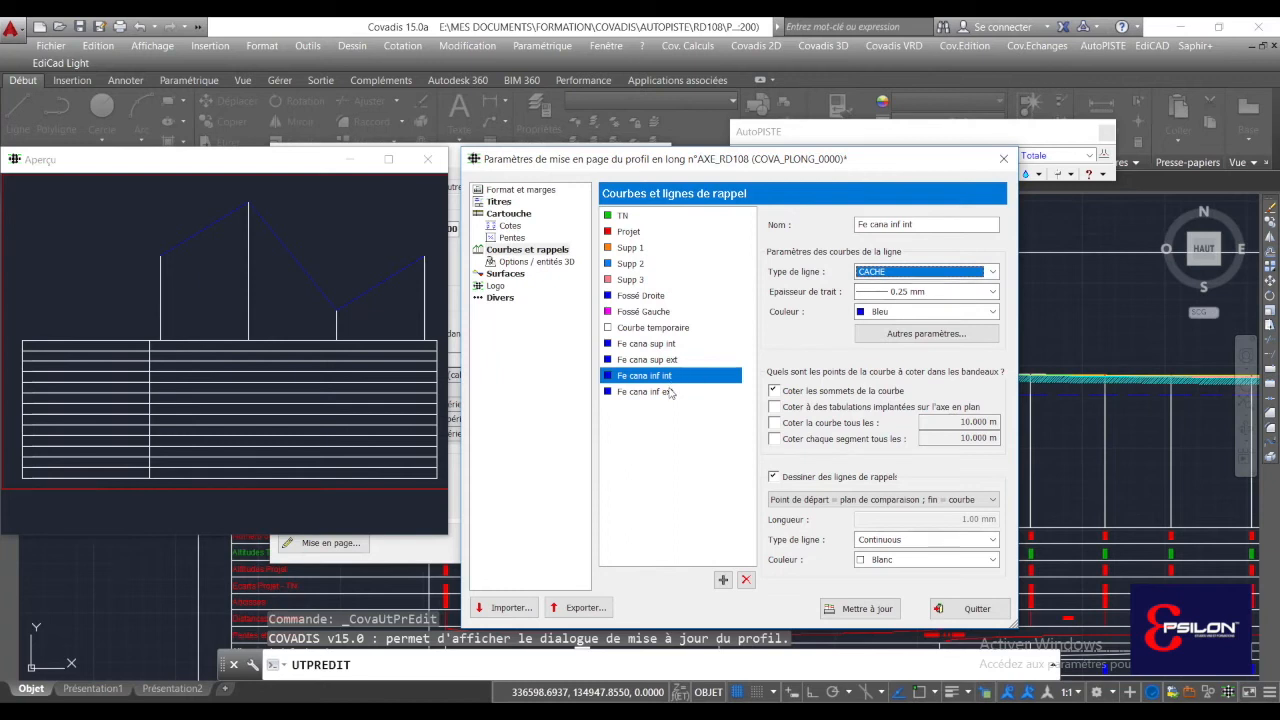
pyautogui.click(682, 344)
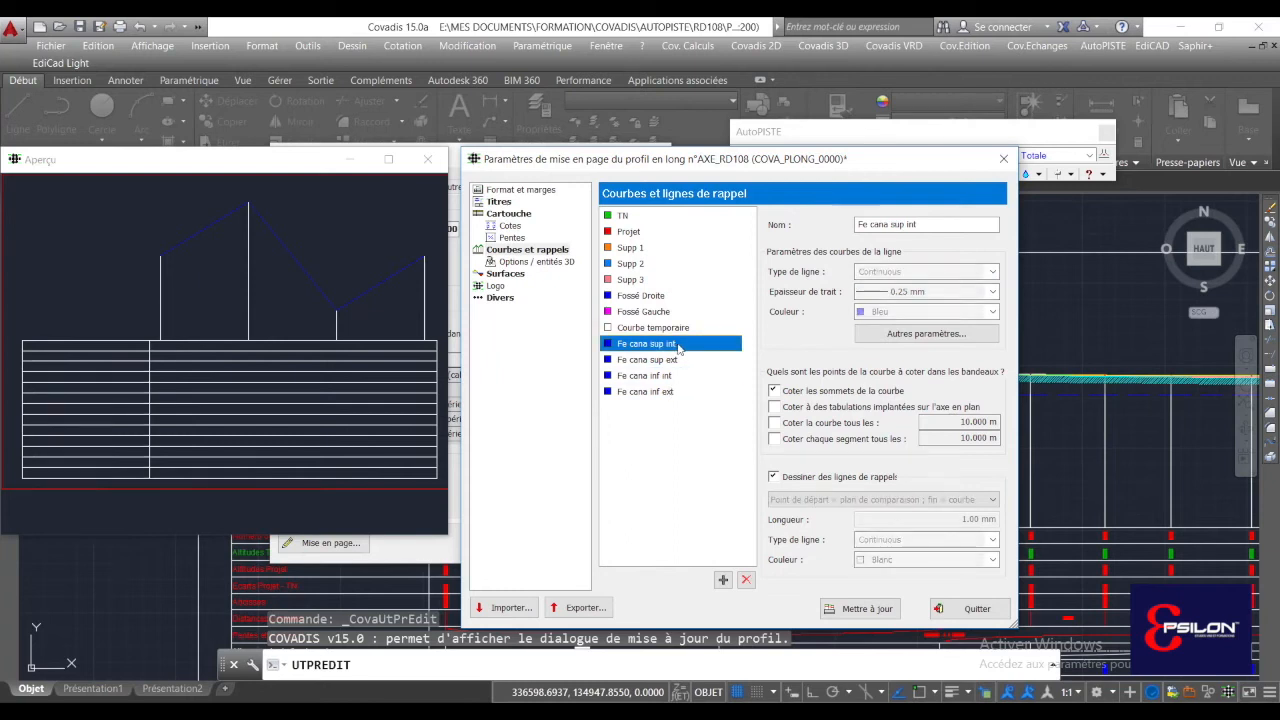
pyautogui.click(916, 272)
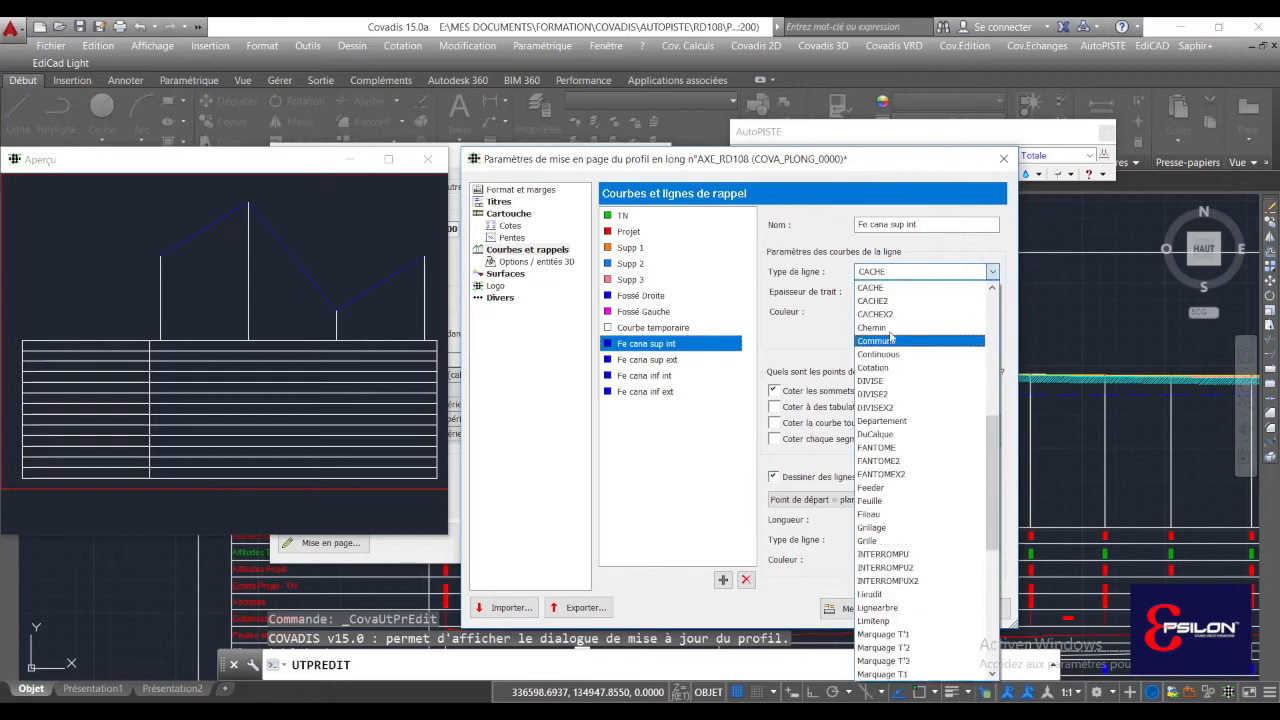
pyautogui.click(880, 300)
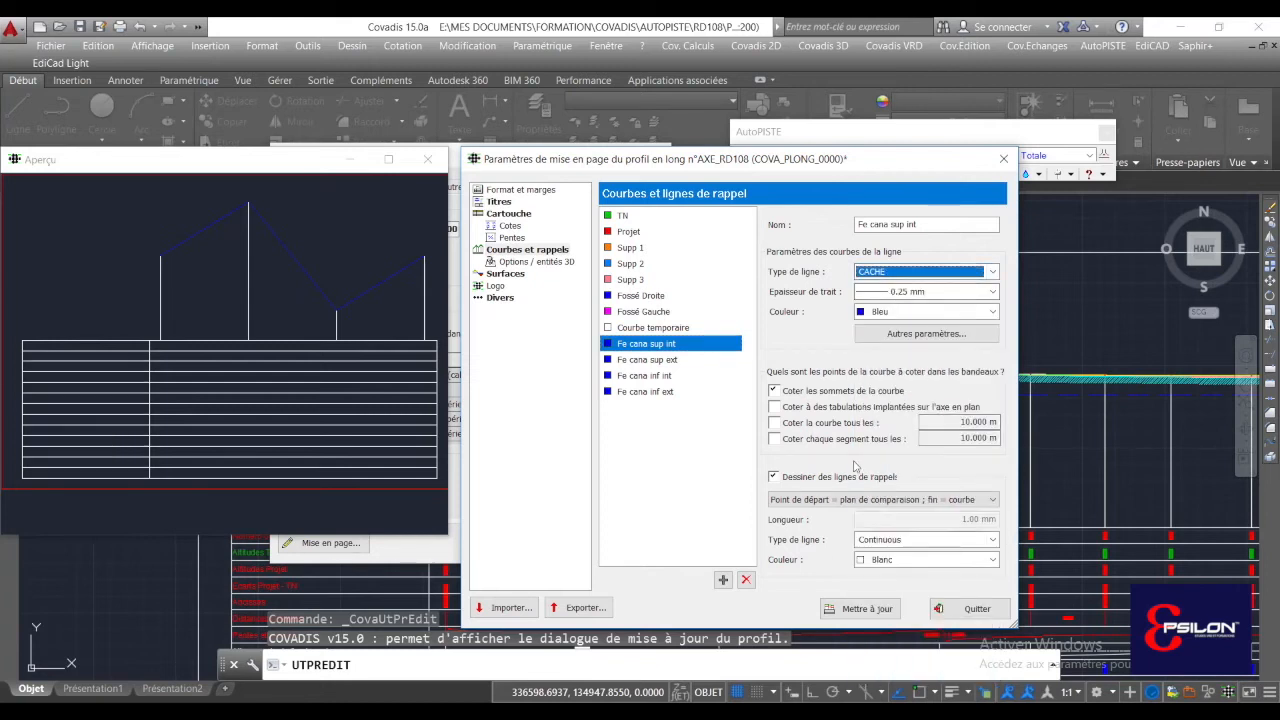
pyautogui.moveTo(746, 158); pyautogui.dragTo(611, 162)
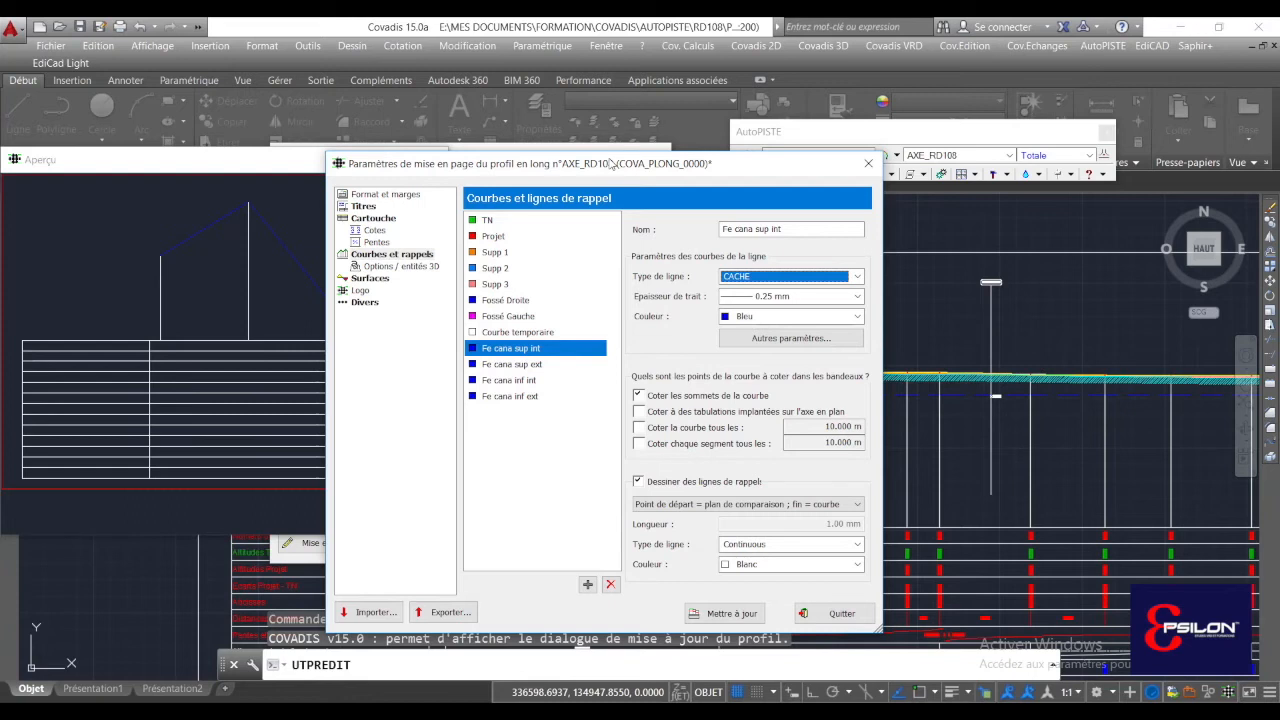
pyautogui.moveTo(586, 158); pyautogui.dragTo(683, 112)
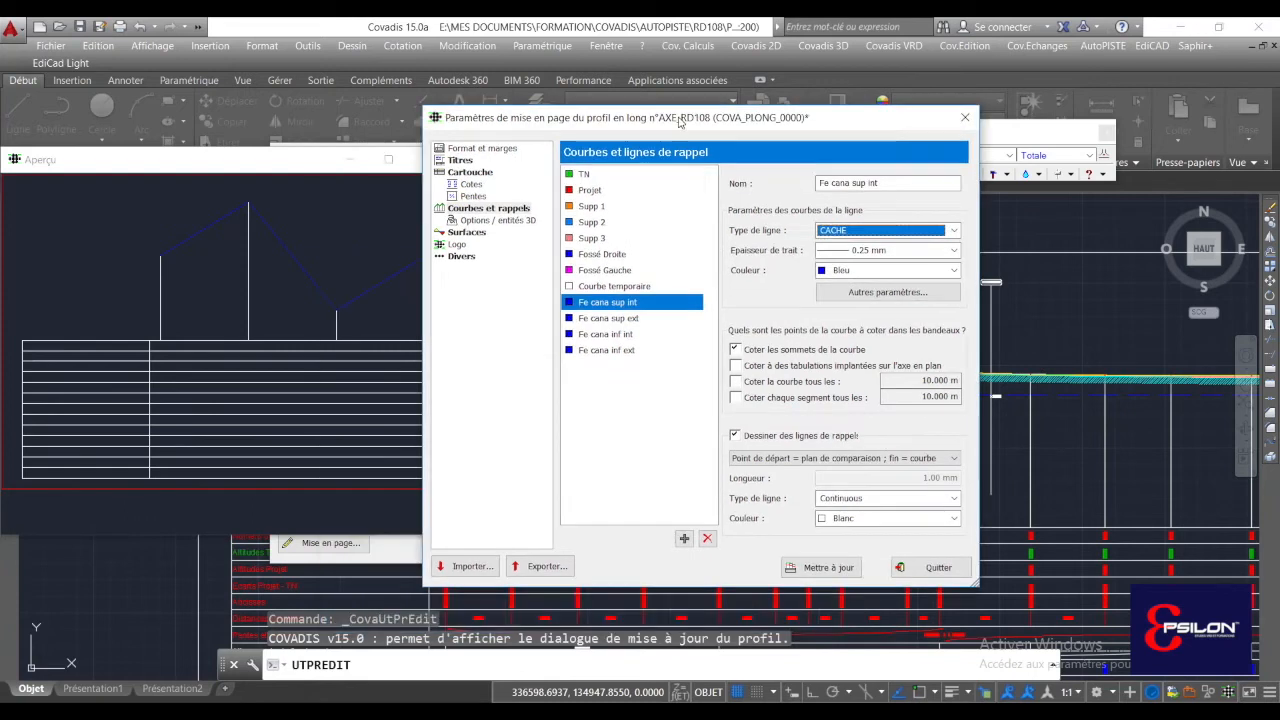
pyautogui.click(814, 567)
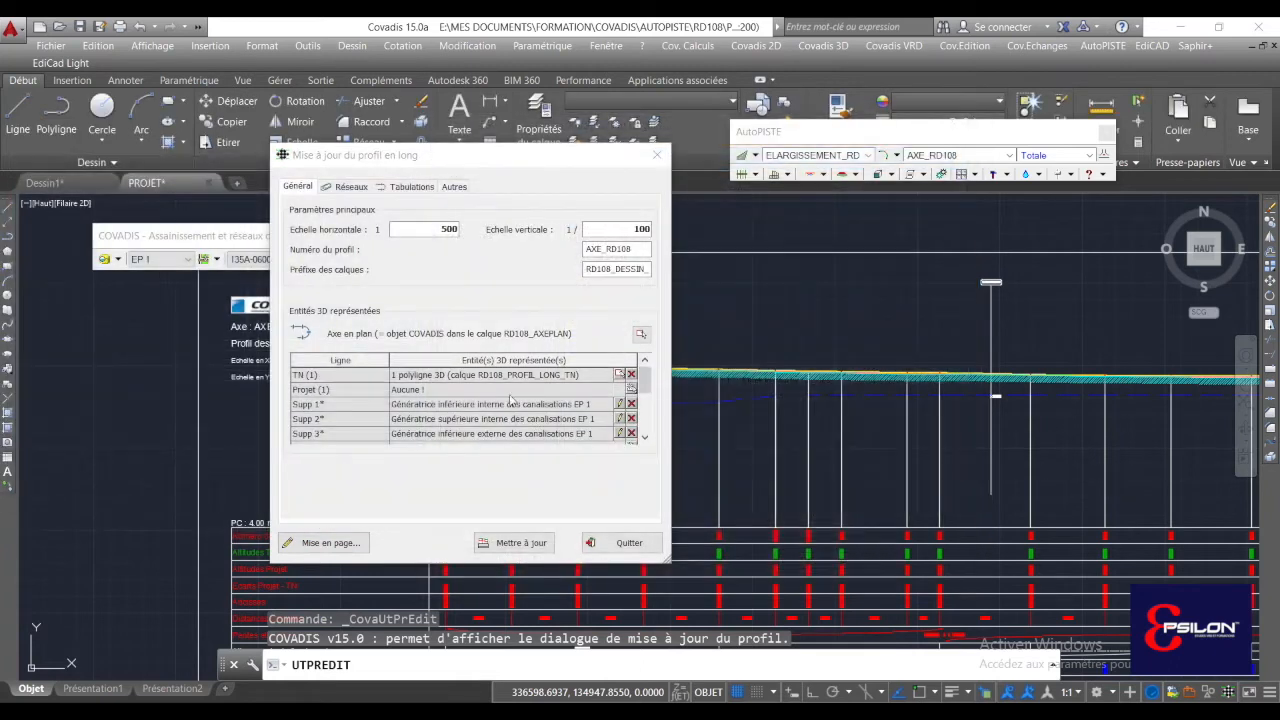
# - In the EP 1 network settings, associate the internal walls' lower generatrix with Fe cana inf int and the upper one with Fe cana sup int
pyautogui.click(352, 187)
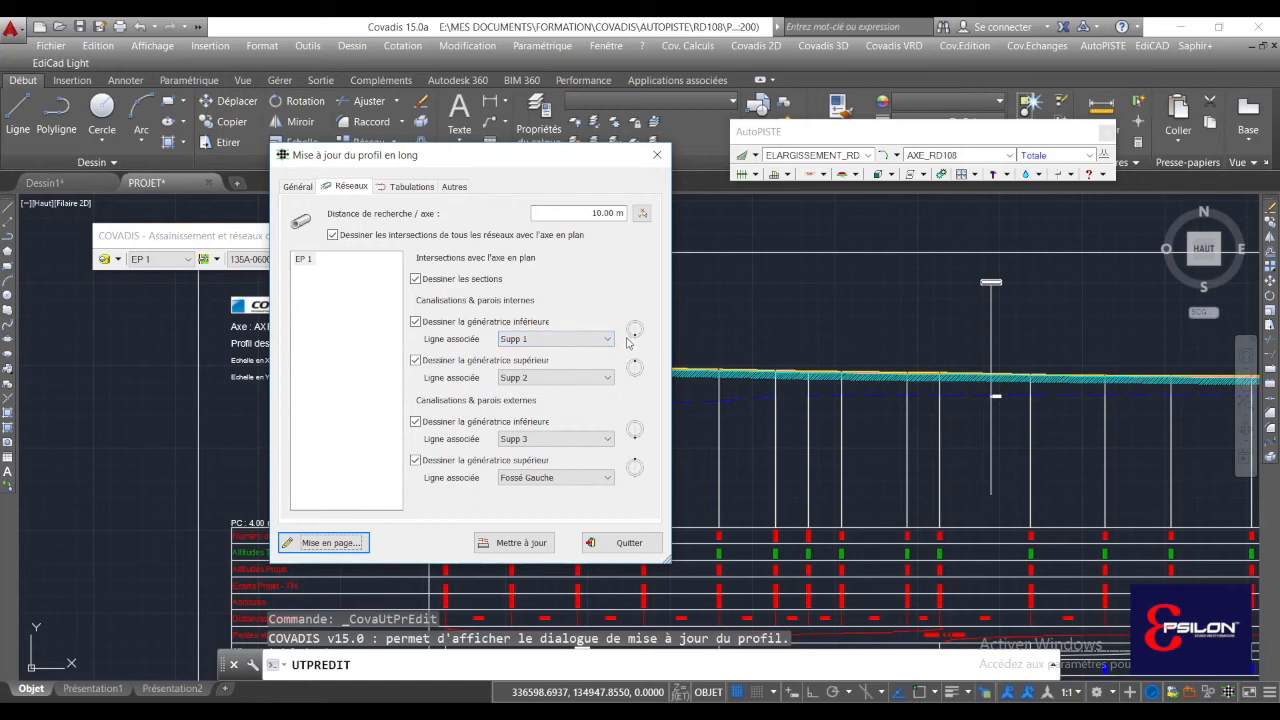
pyautogui.click(553, 340)
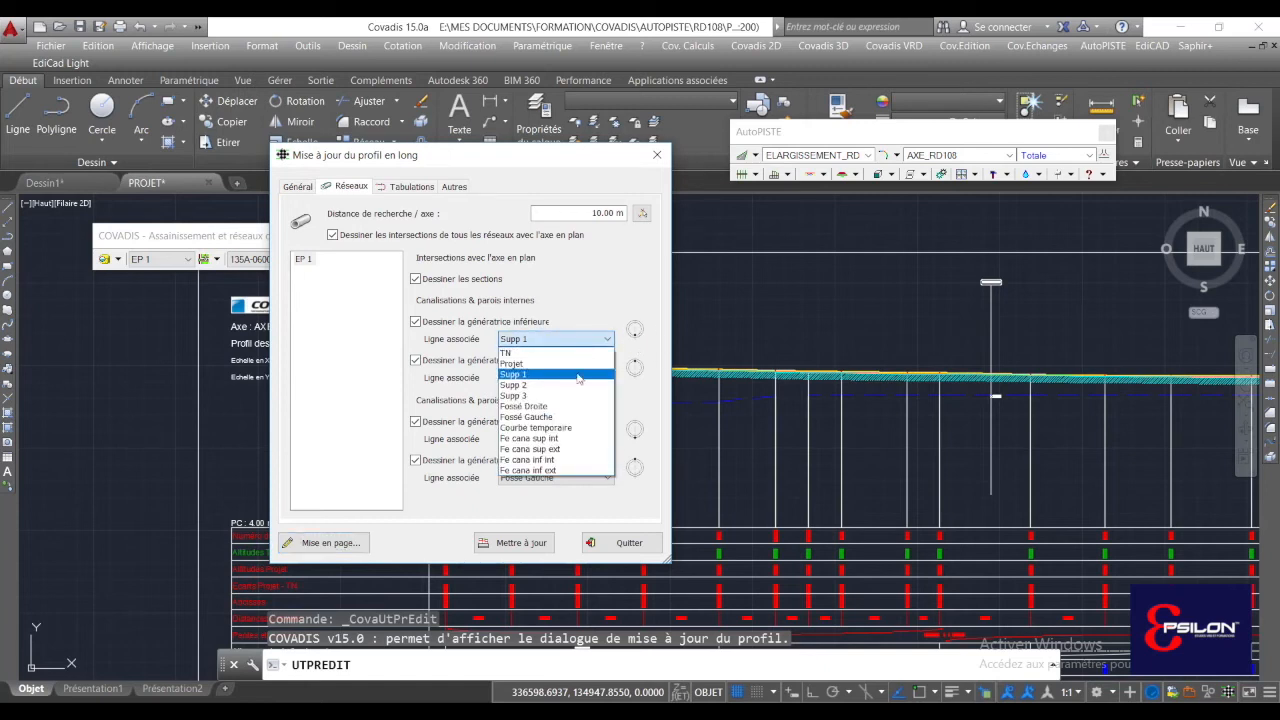
pyautogui.click(566, 460)
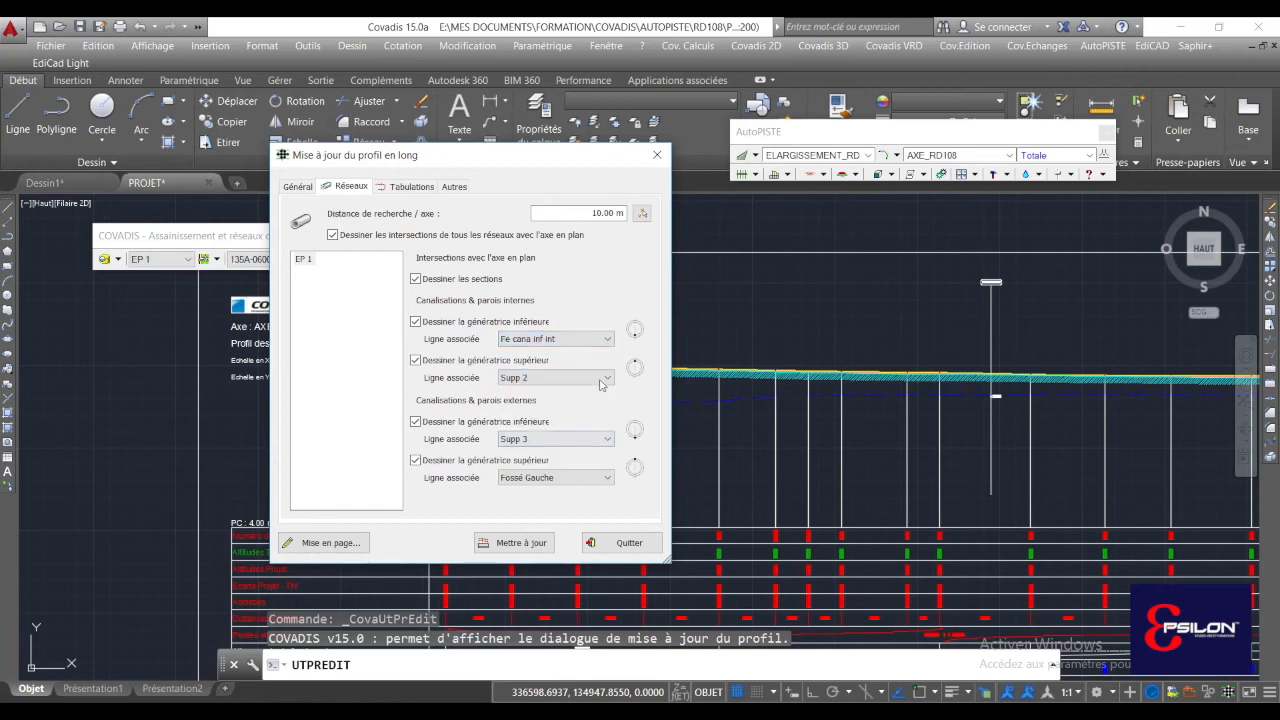
pyautogui.click(554, 380)
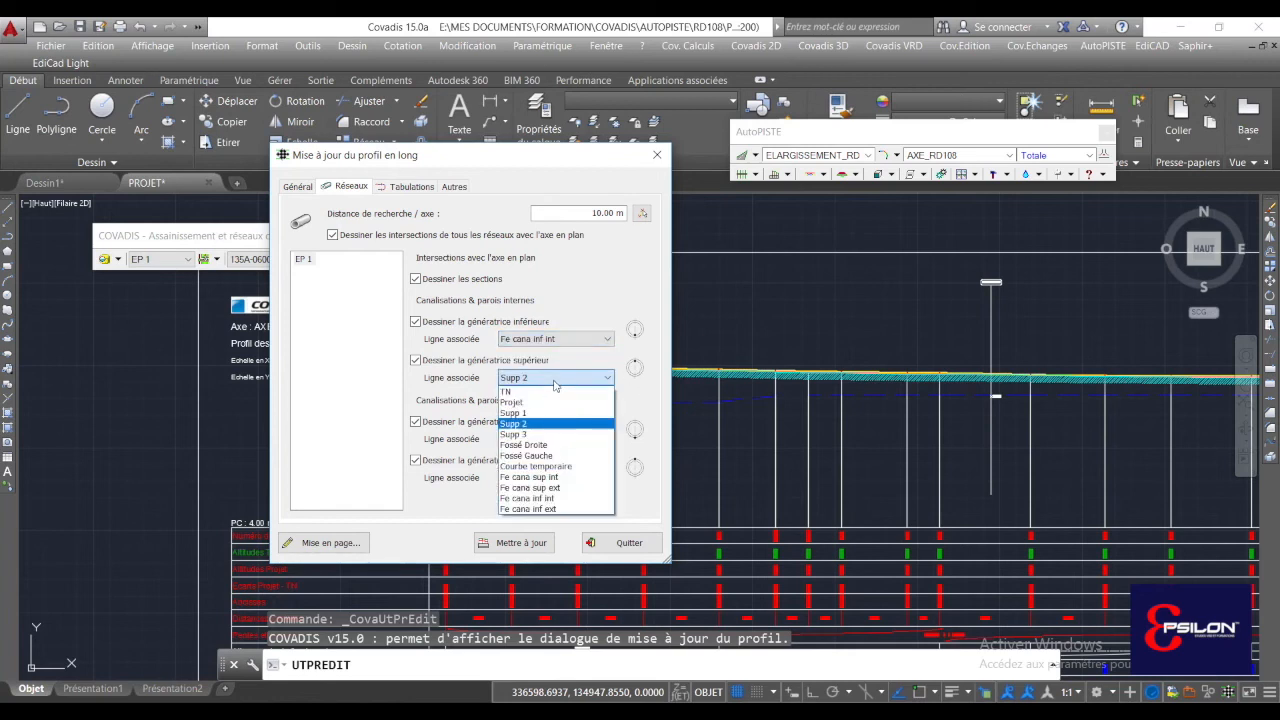
pyautogui.click(554, 479)
# - Associate the external walls' lower generatrix with Fe cana inf ext and the upper one with Fe cana sup ext, and update the longitudinal profile
pyautogui.click(555, 439)
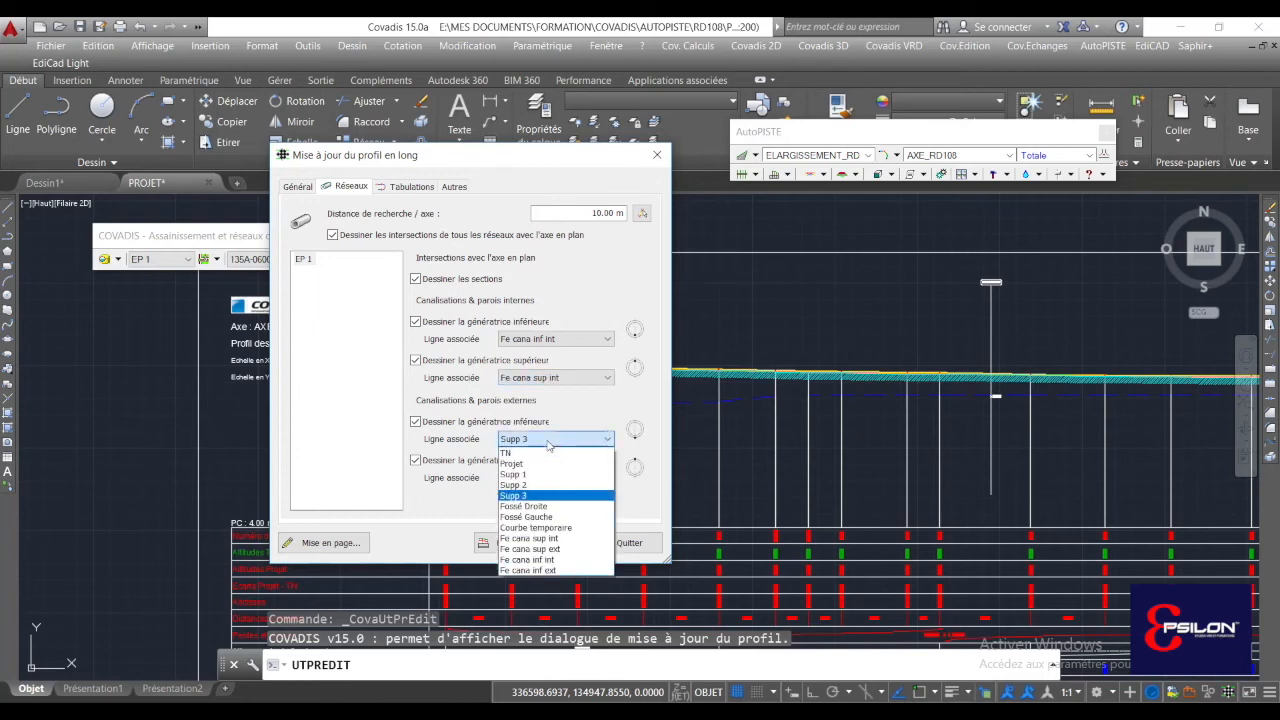
pyautogui.click(556, 570)
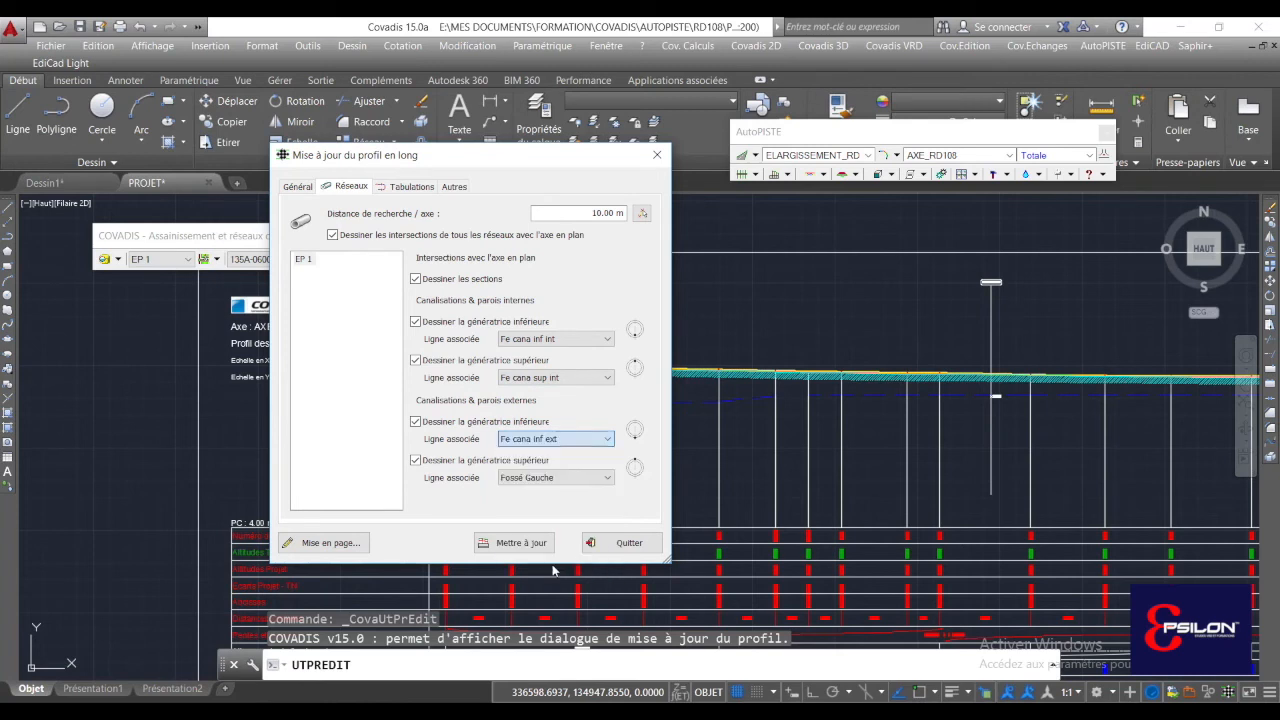
pyautogui.click(572, 479)
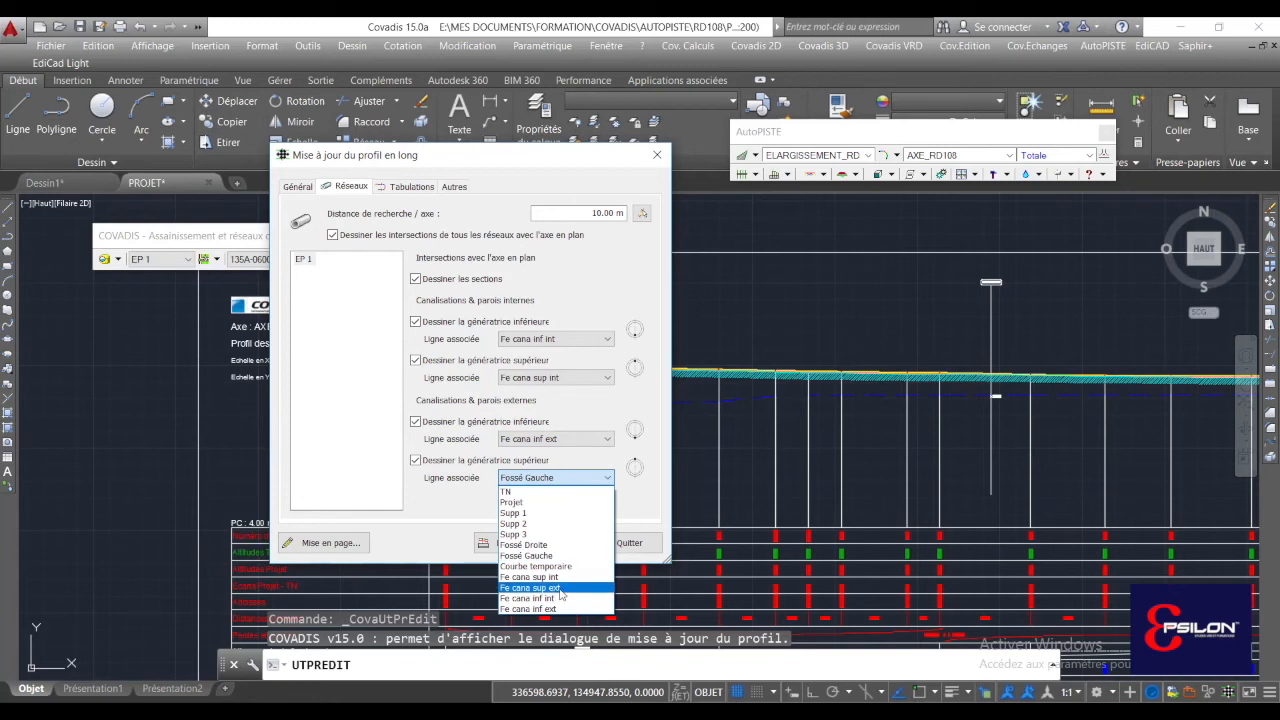
pyautogui.click(560, 588)
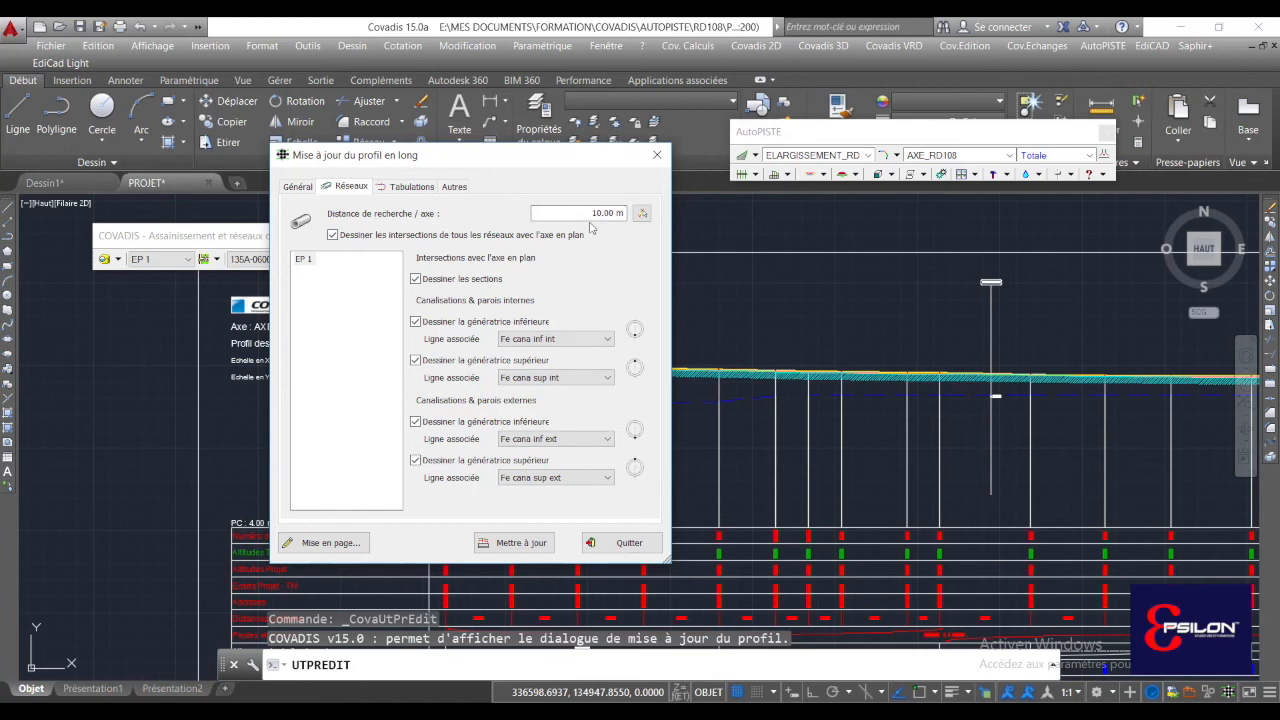
pyautogui.click(511, 542)
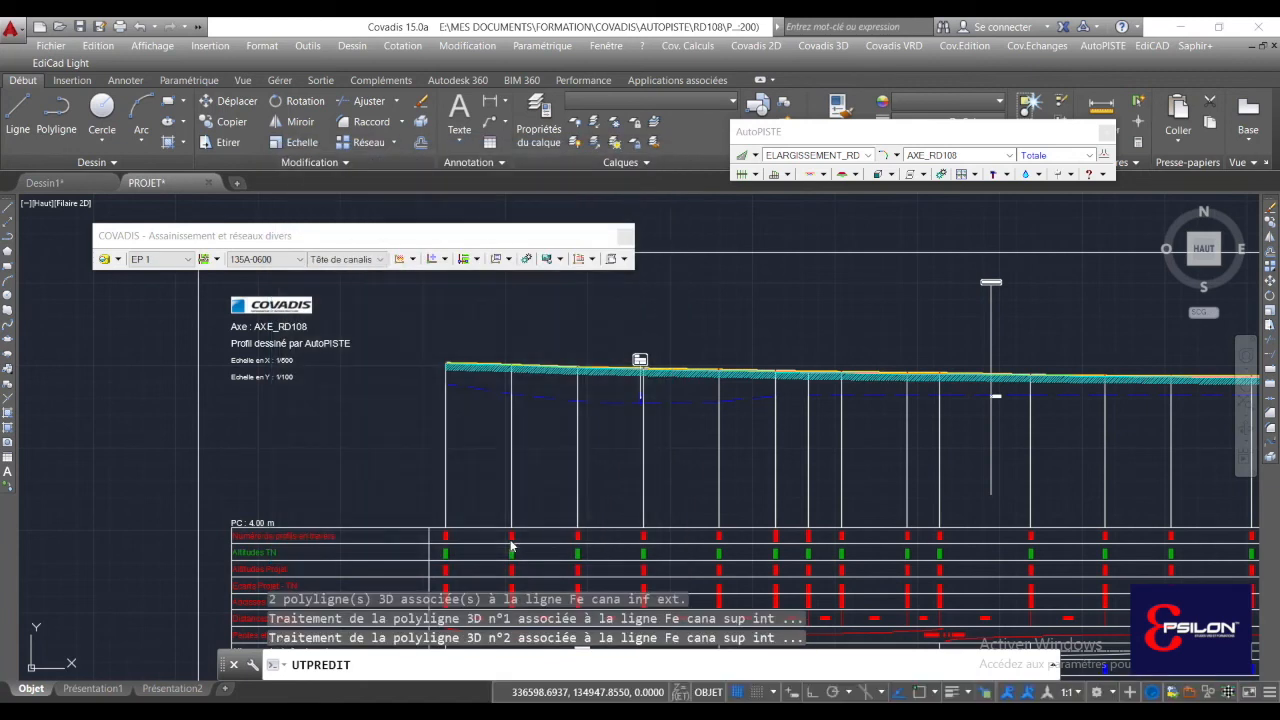
# - Examine the pipe generatrices drawn on the longitudinal profile, and look over the road project's plan view
pyautogui.scroll(6, 870, 432)
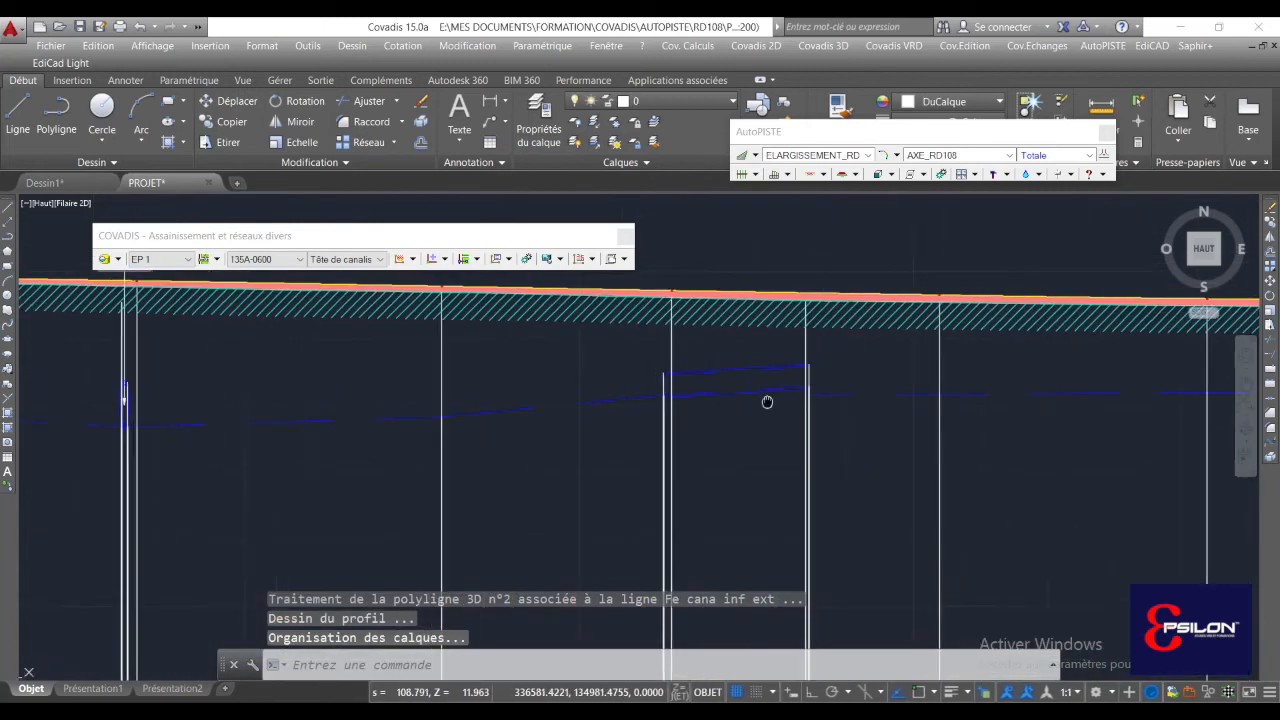
pyautogui.scroll(2, 505, 419)
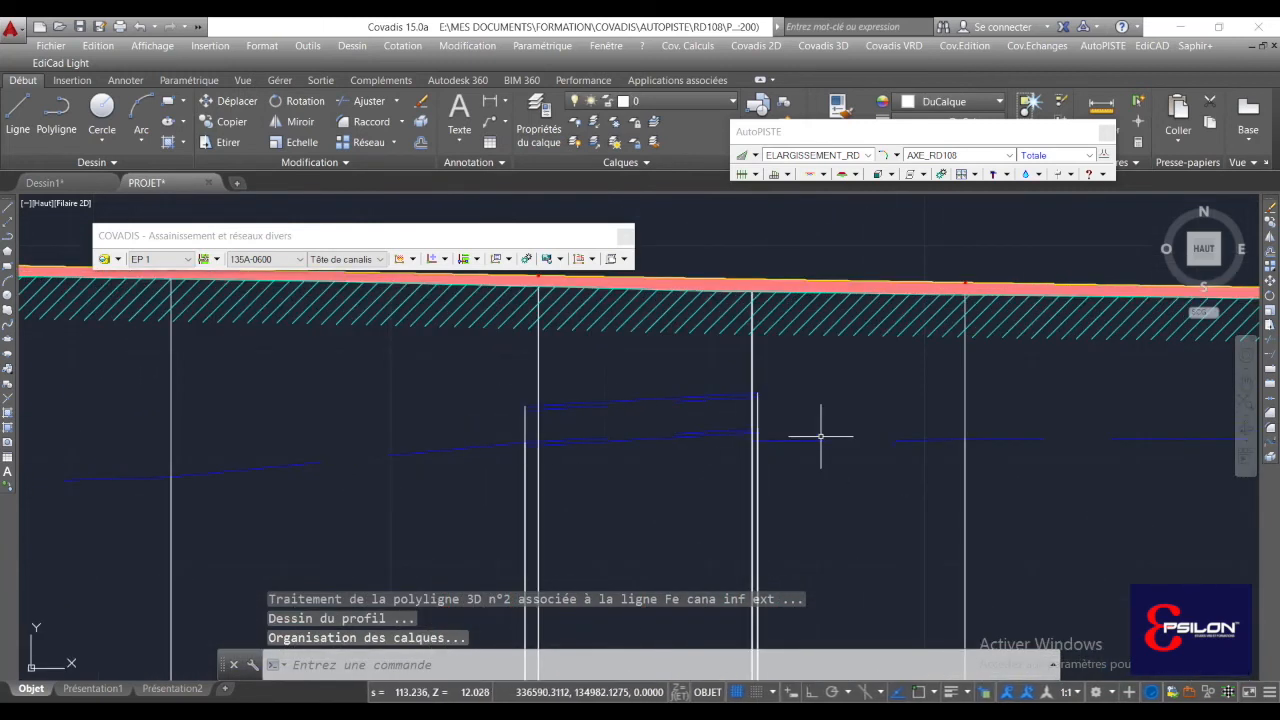
pyautogui.scroll(-5, 822, 432)
pyautogui.moveTo(814, 434); pyautogui.dragTo(761, 364, button='middle')
pyautogui.scroll(-8, 761, 364)
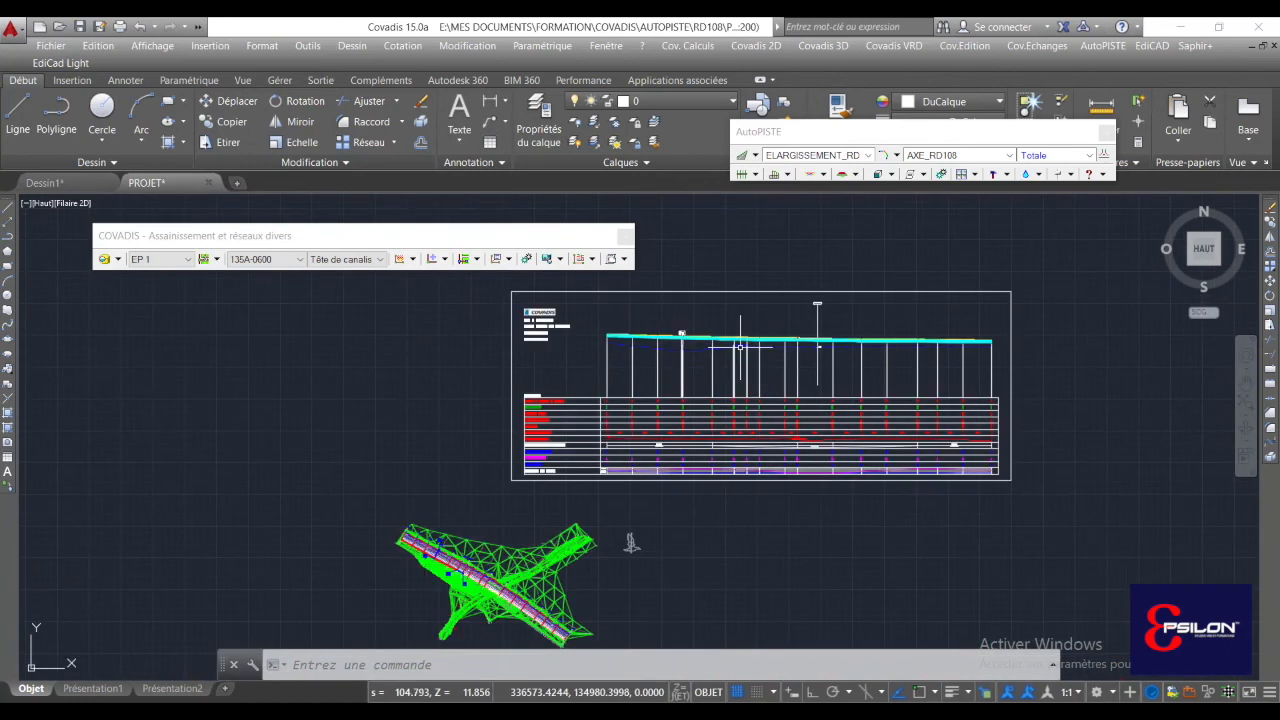
pyautogui.scroll(2, 792, 363)
pyautogui.scroll(4, 660, 490)
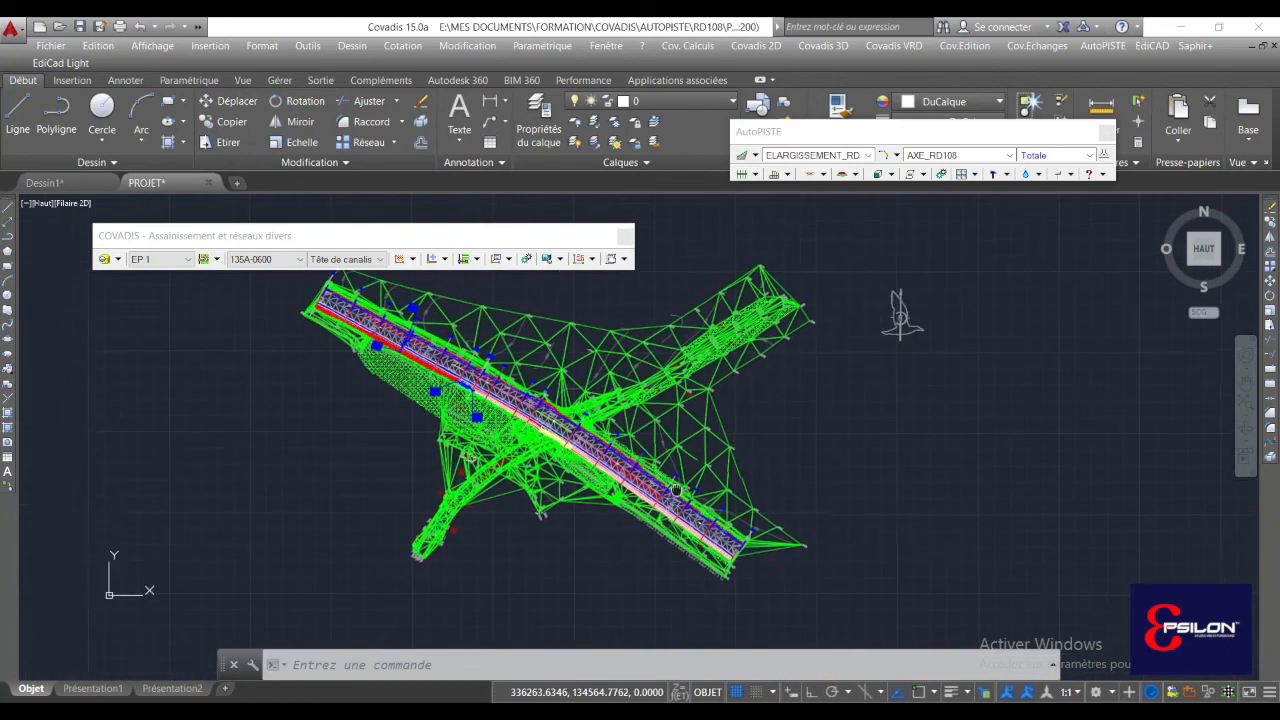
pyautogui.scroll(5, 690, 466)
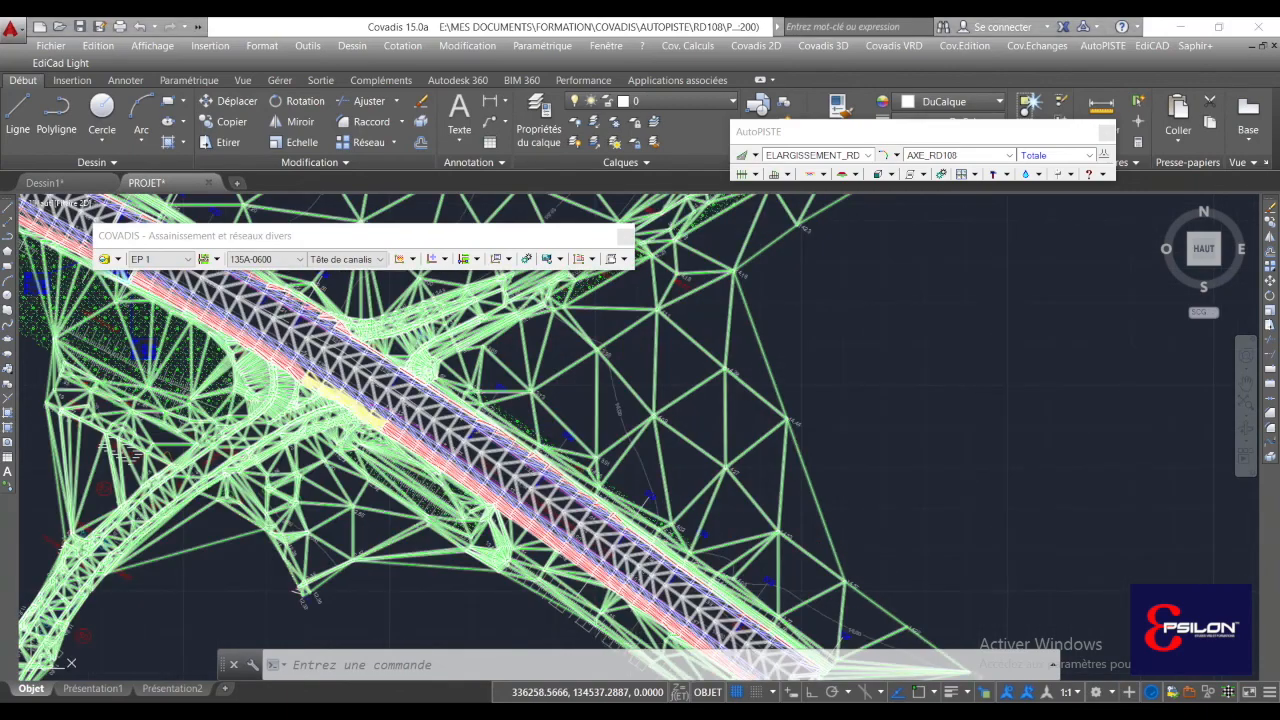